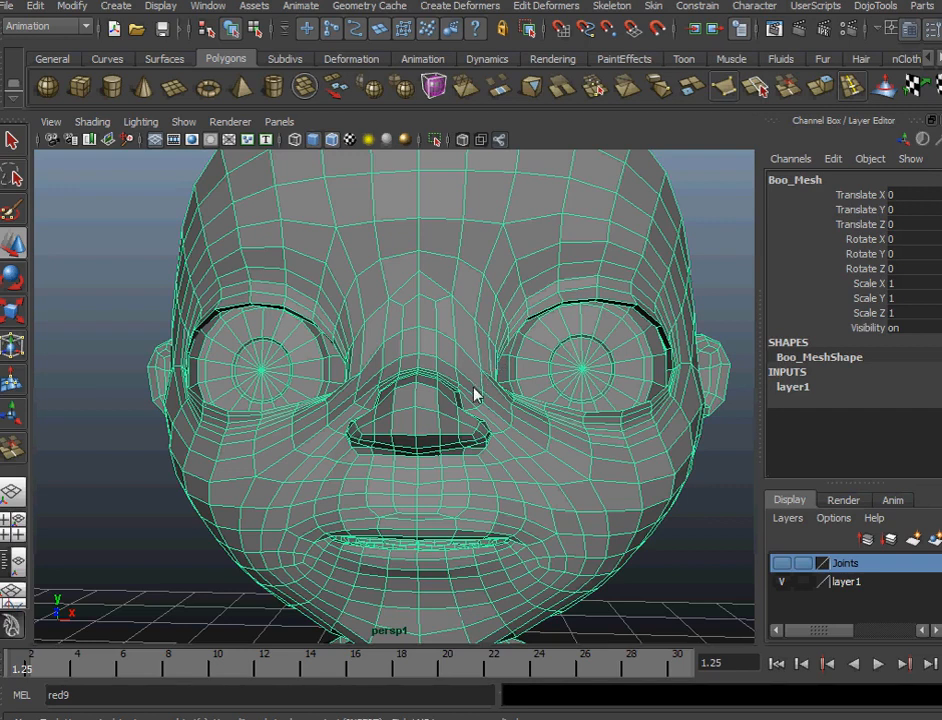
Examine the face mesh's edge loops around the eyes, nose and mouth, and consult the Breakdown joint-placement reference in the browser.
key(alt)
alt+drag(388, 494, 387, 452)
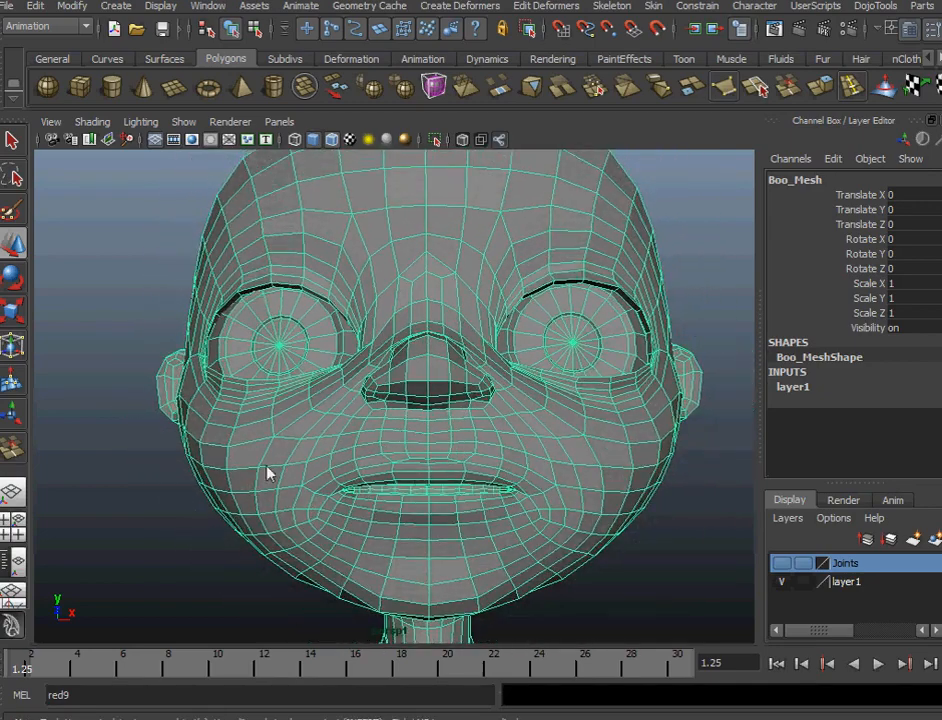
alt+drag(473, 463, 393, 475)
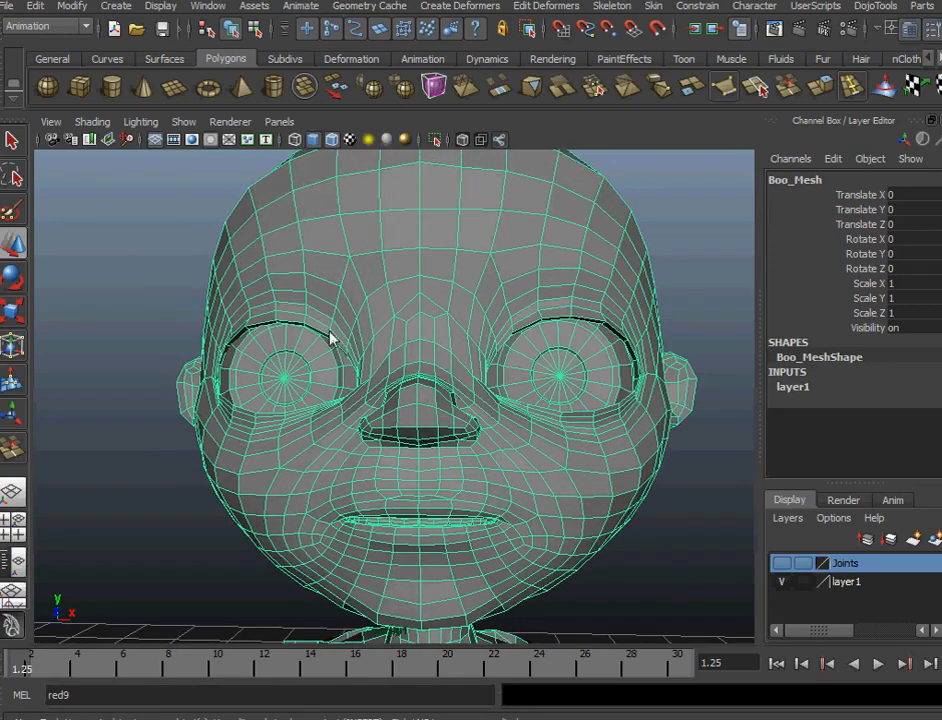
alt+drag(397, 386, 387, 419)
alt+right_drag(387, 419, 431, 451)
alt+drag(431, 451, 416, 459)
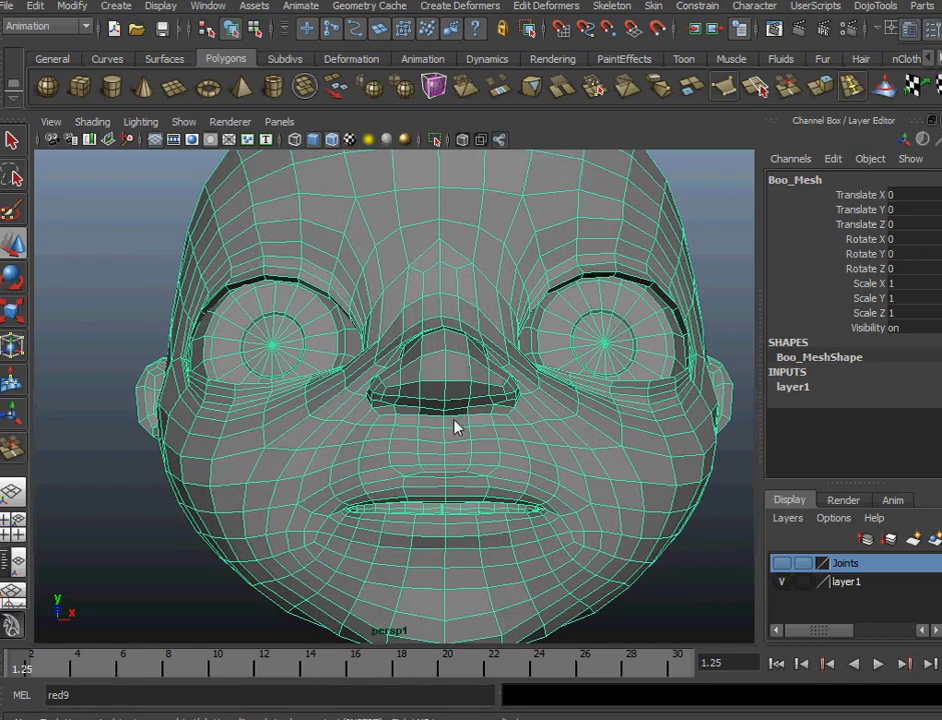
alt+drag(447, 513, 427, 505)
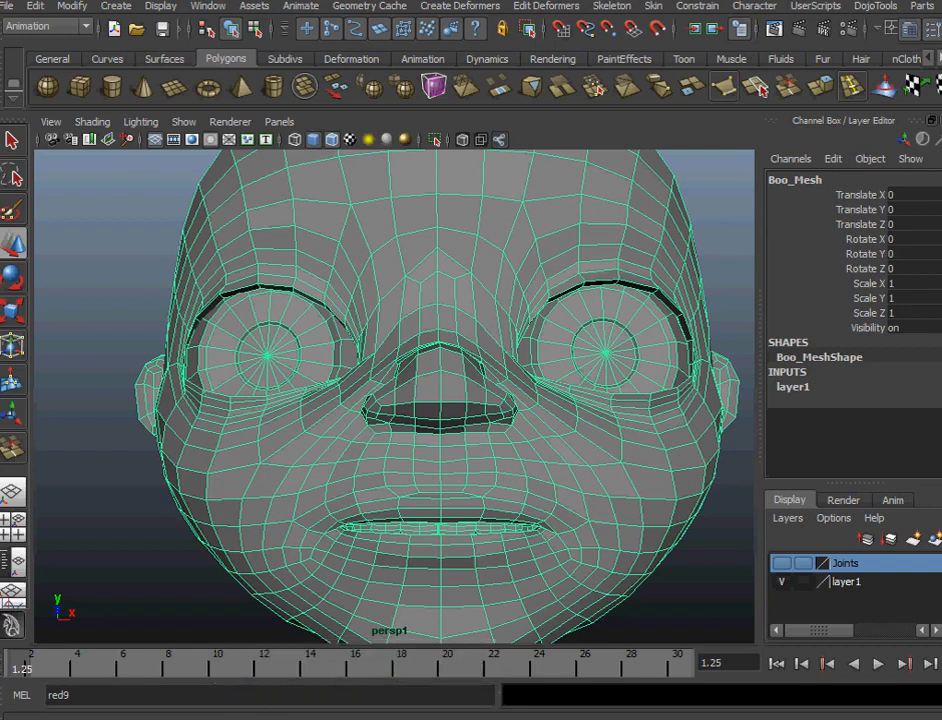
click(350, 712)
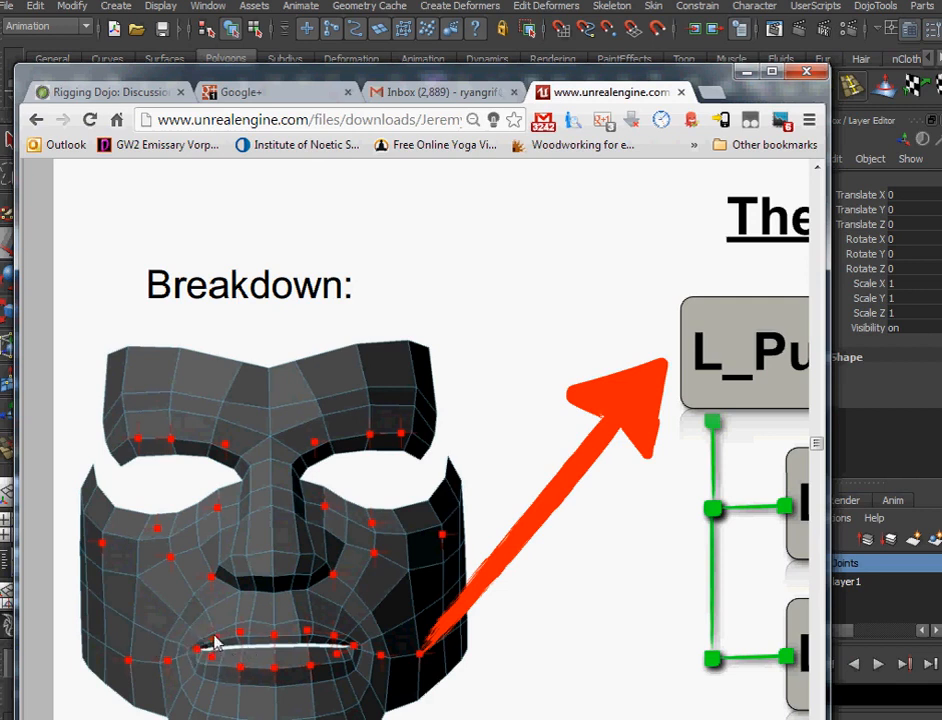
click(746, 74)
Make the Joints layer visible and select the neck joint to highlight the facial joint hierarchy over the head.
click(781, 564)
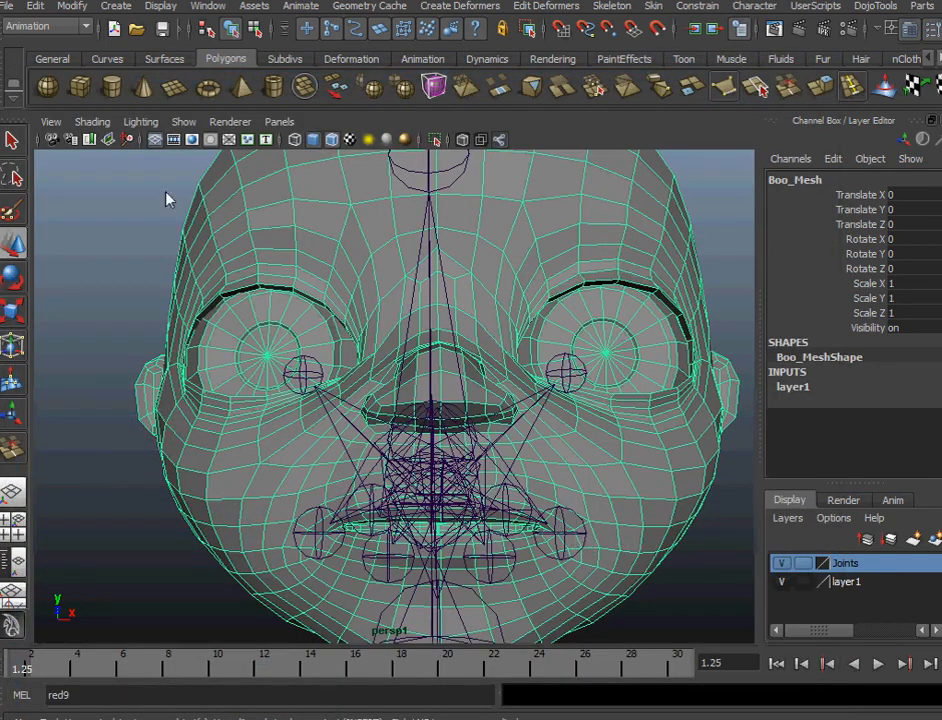
click(570, 555)
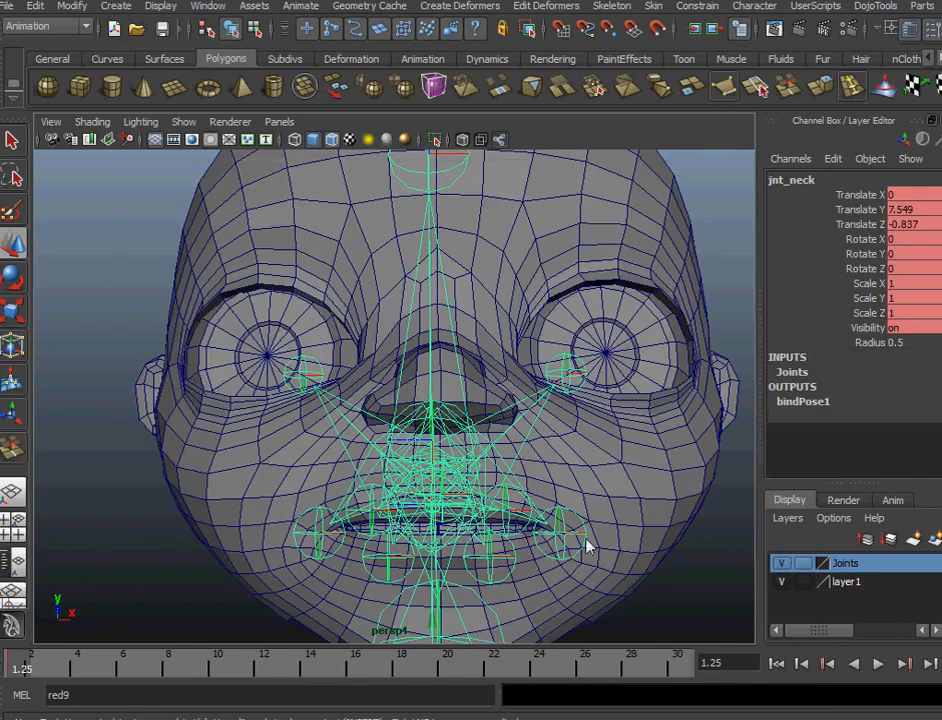
alt+drag(456, 543, 505, 530)
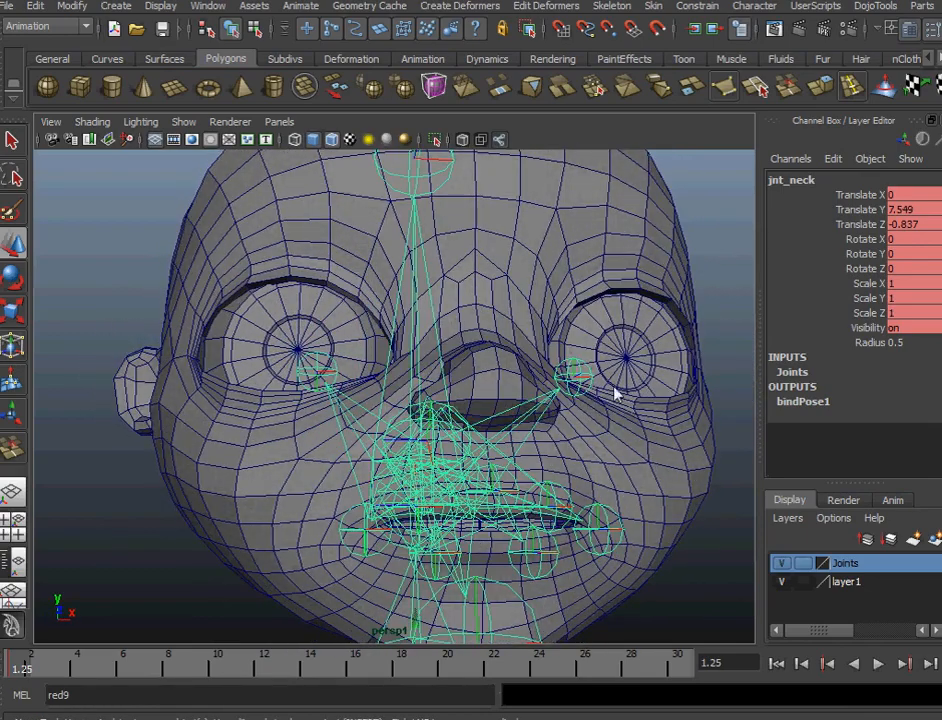
alt+drag(607, 420, 564, 431)
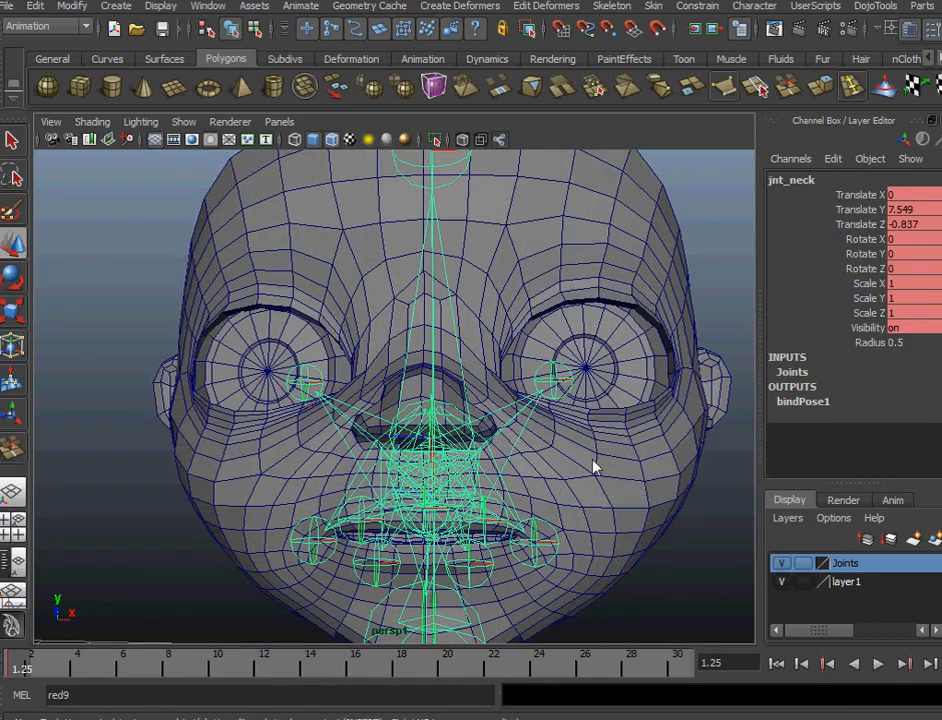
mouse_move(548, 473)
alt+mouse_down()
mouse_move(551, 481)
mouse_move(539, 482)
alt+mouse_up()
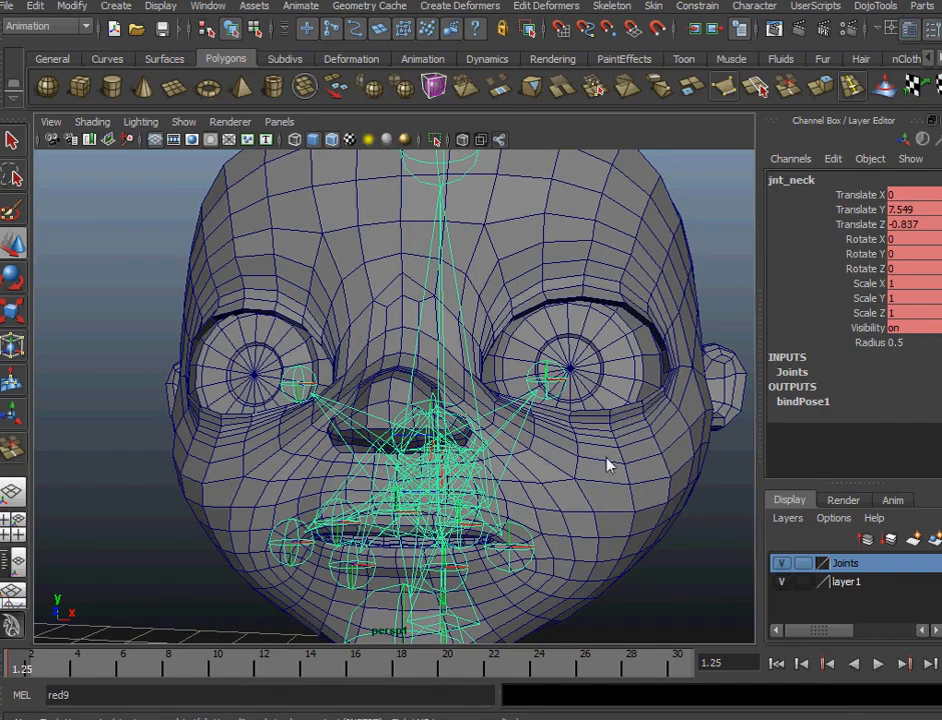
alt+right_drag(562, 507, 551, 442)
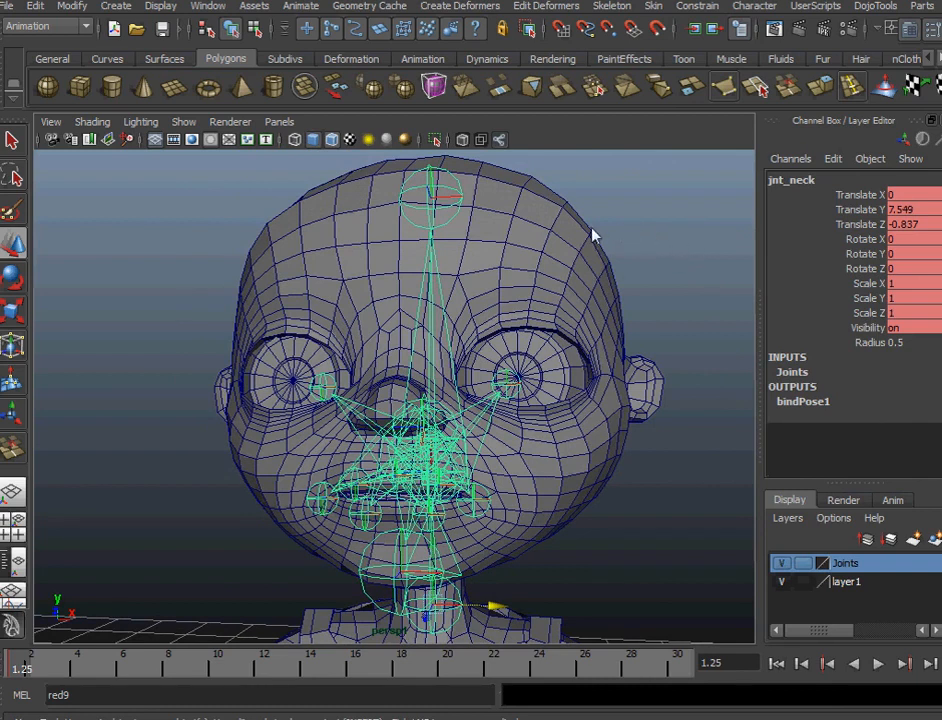
Add Boo_Mesh to the selected neck joint and try to smooth bind the mesh to the joint hierarchy.
click(573, 255)
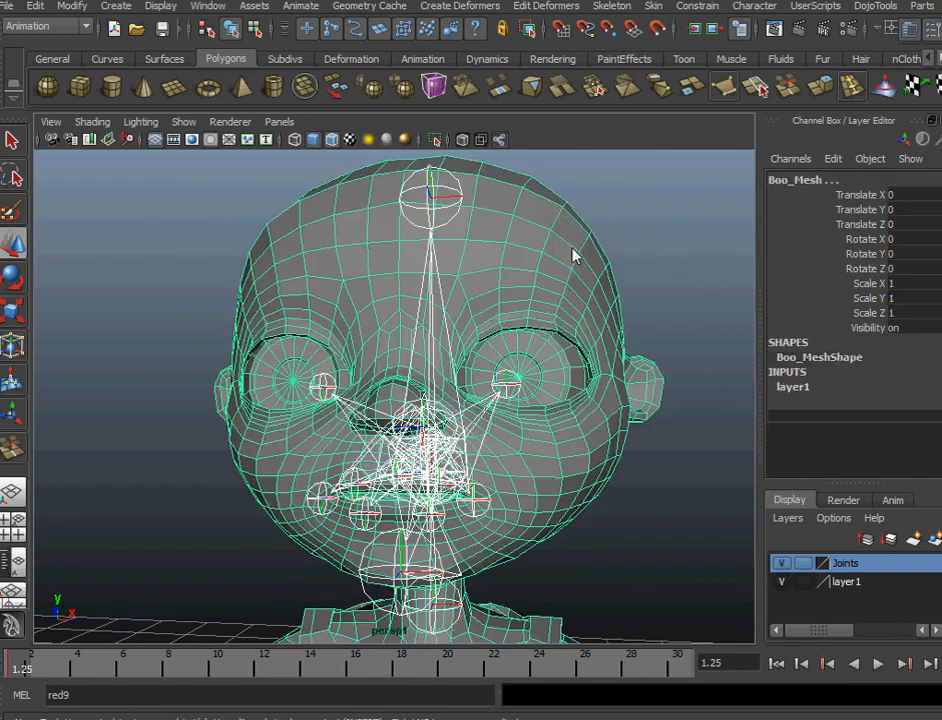
click(655, 7)
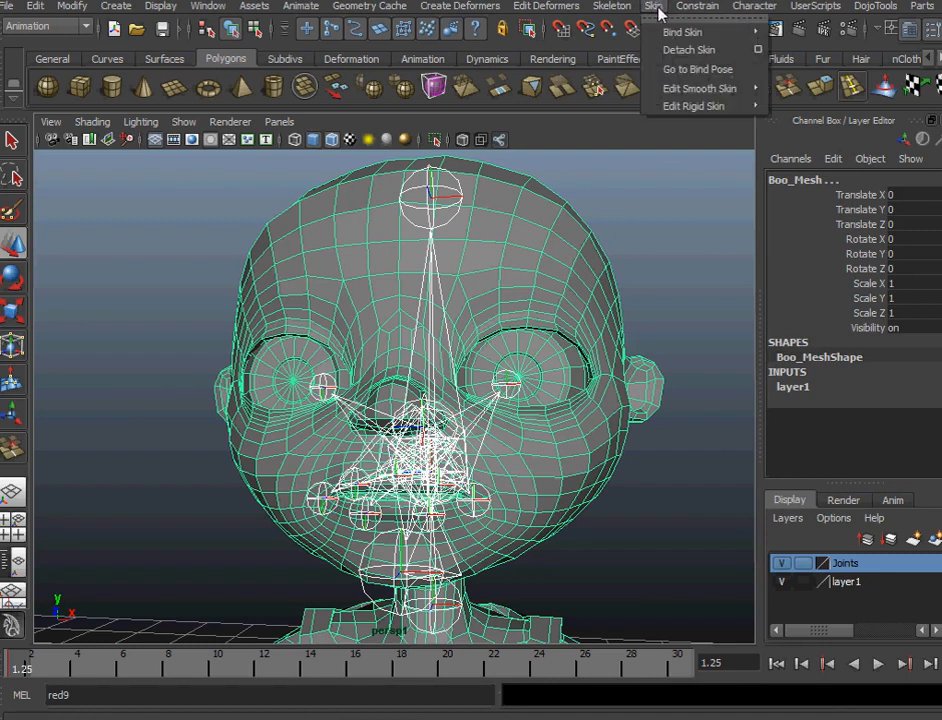
mouse_move(692, 33)
click(814, 44)
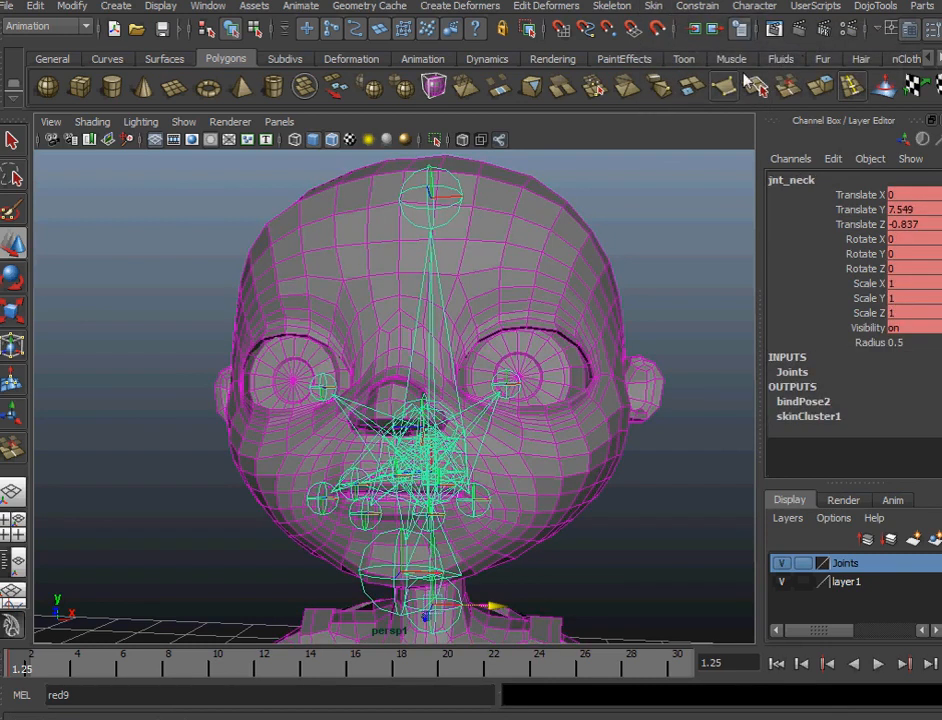
Select Boo_Mesh and show the whole head and shoulders in a maximized, smooth-shaded side view.
click(600, 287)
alt+drag(463, 357, 287, 334)
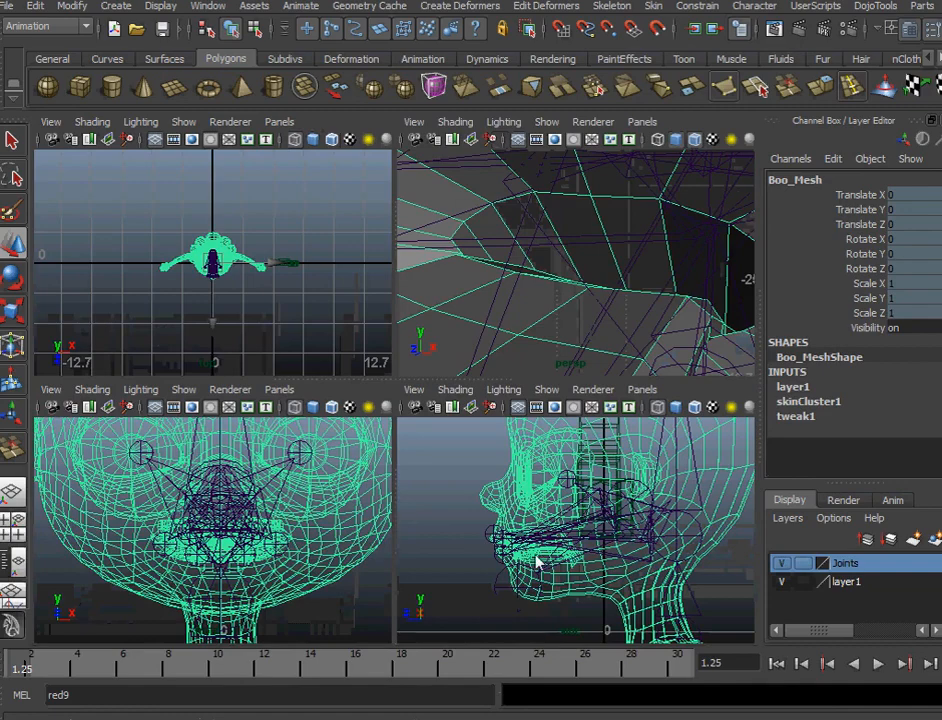
key(space)
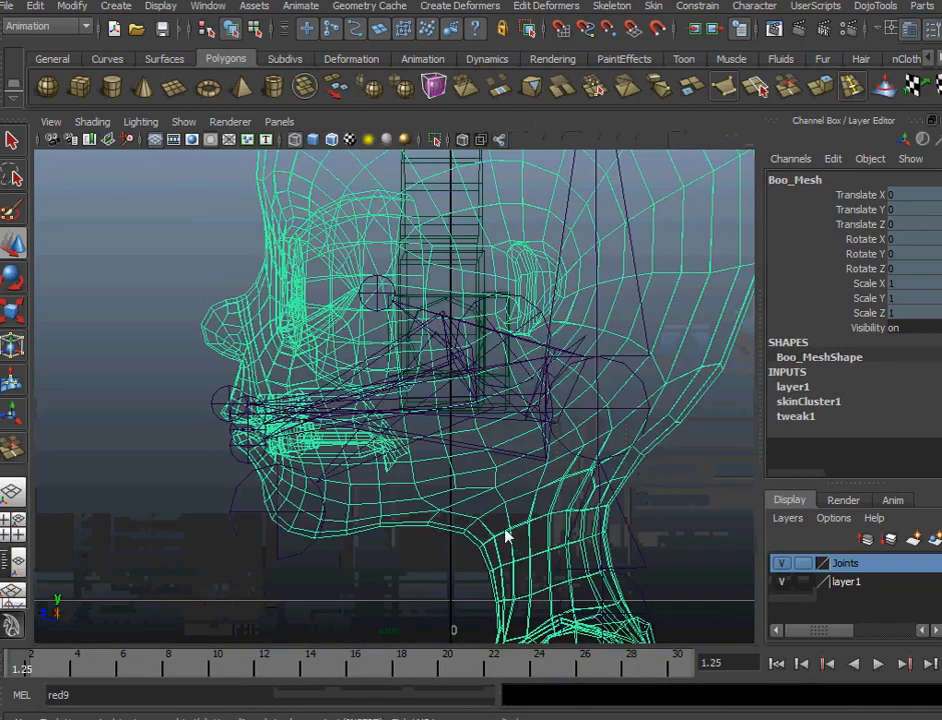
mouse_move(505, 530)
alt+right_down()
mouse_move(465, 480)
mouse_move(474, 451)
alt+right_up()
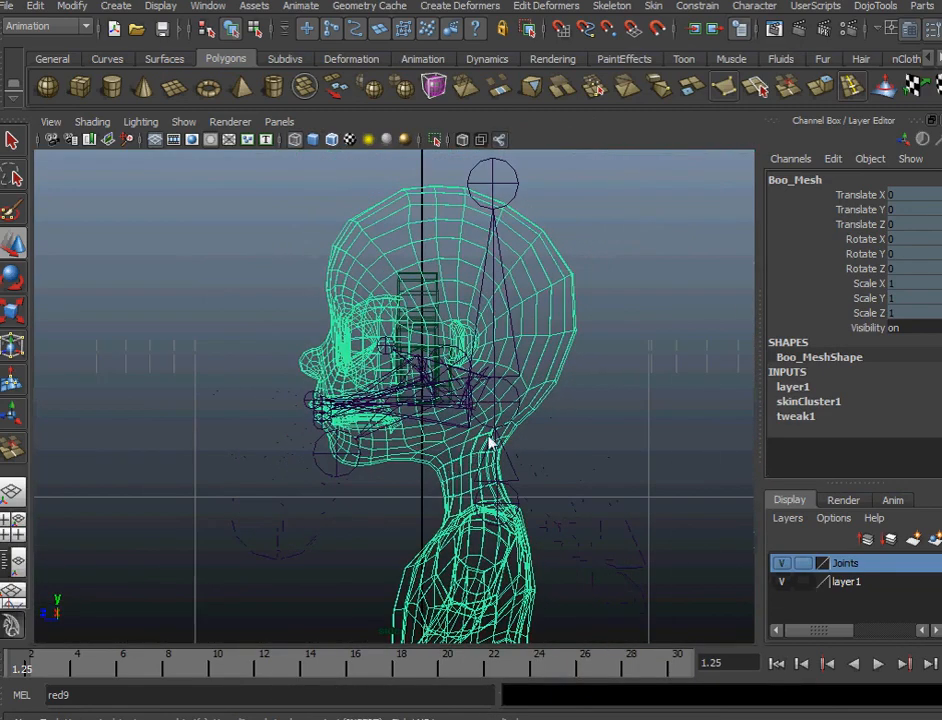
key(5)
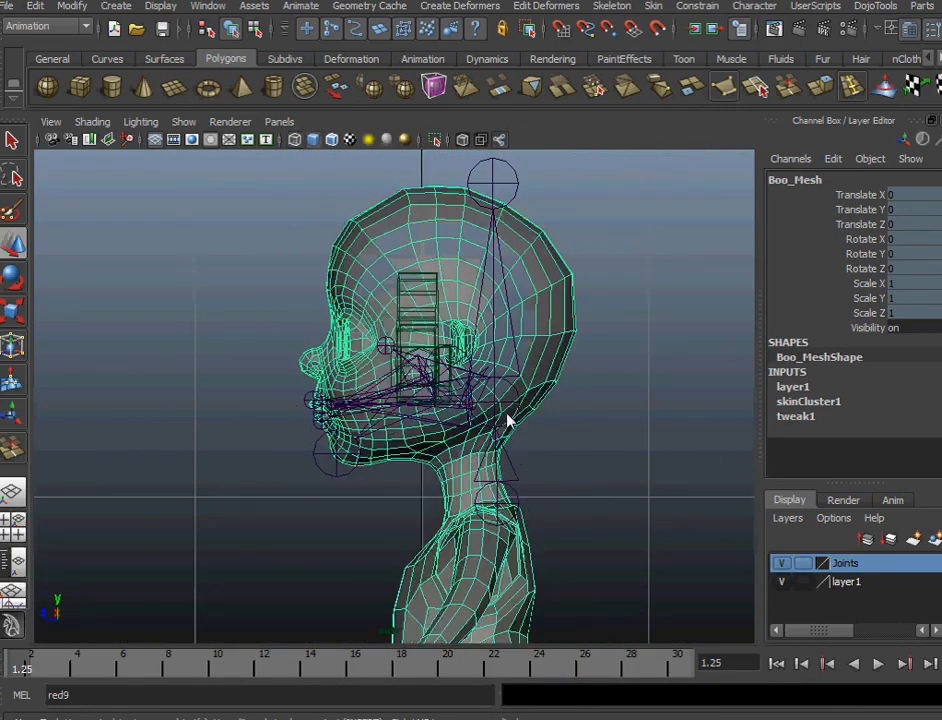
Try to start painting skin weights on Boo_Mesh with the Paint Skin Weights tool.
right_click(561, 330)
right_drag(563, 330, 500, 310)
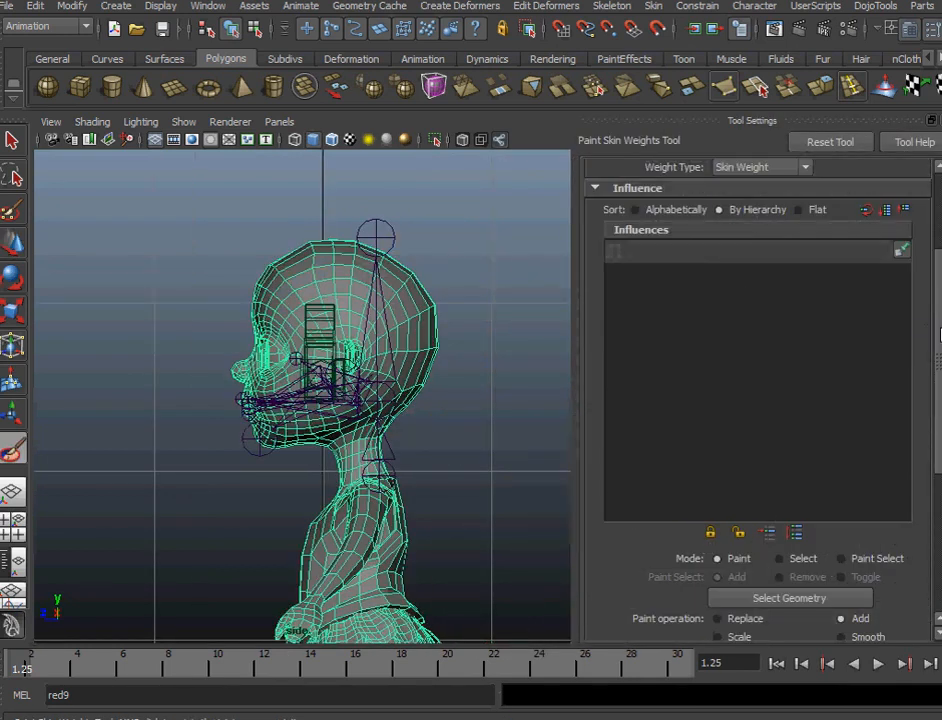
click(12, 141)
right_drag(405, 329, 378, 308)
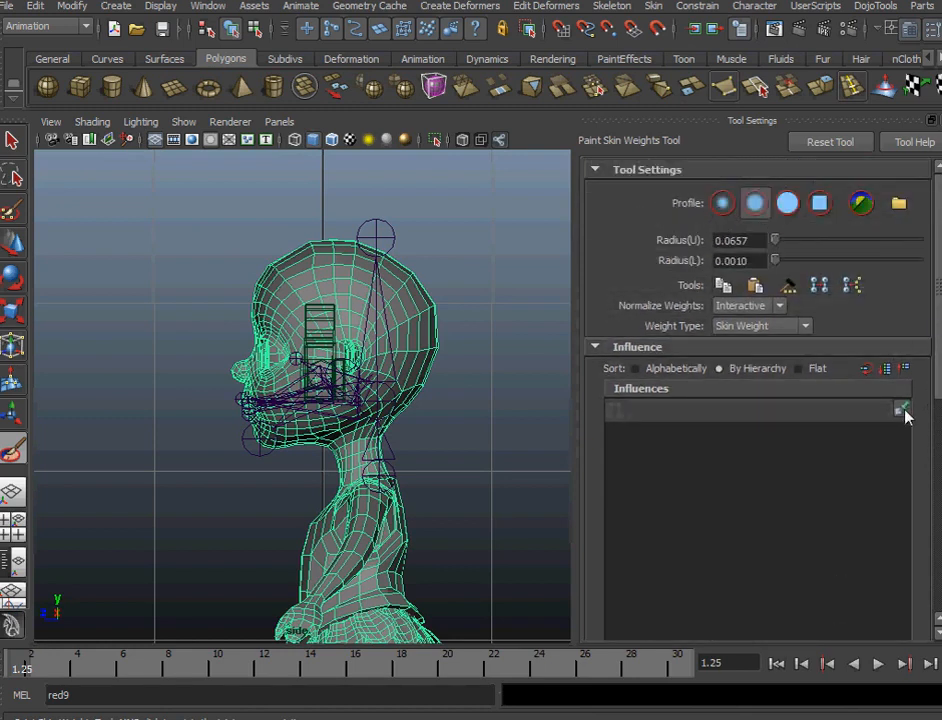
click(12, 141)
Detach the existing skin binding from Boo_Mesh.
click(378, 476)
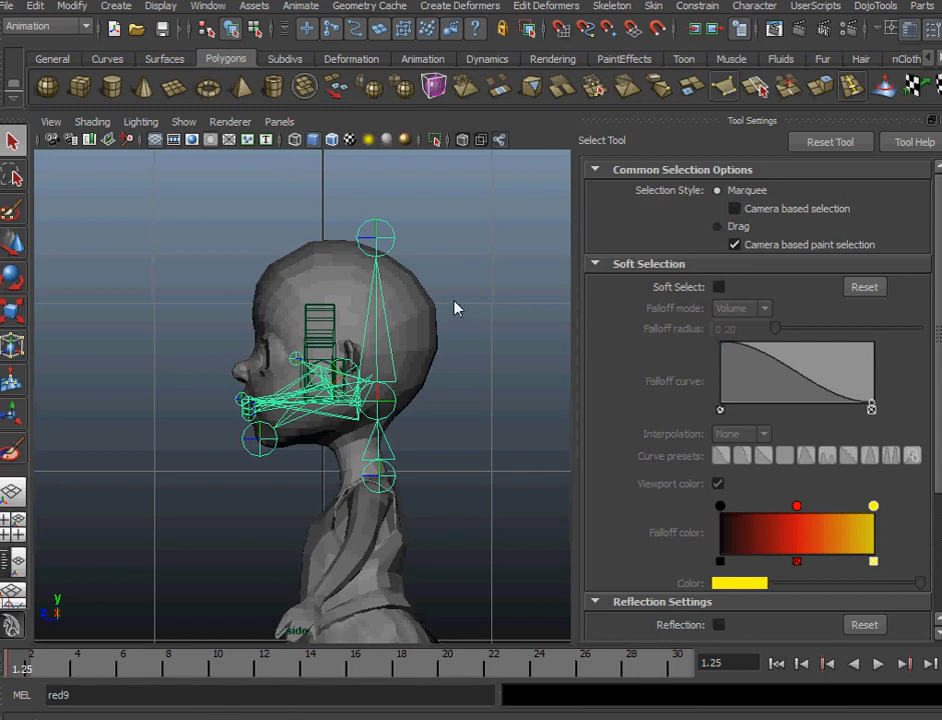
click(420, 321)
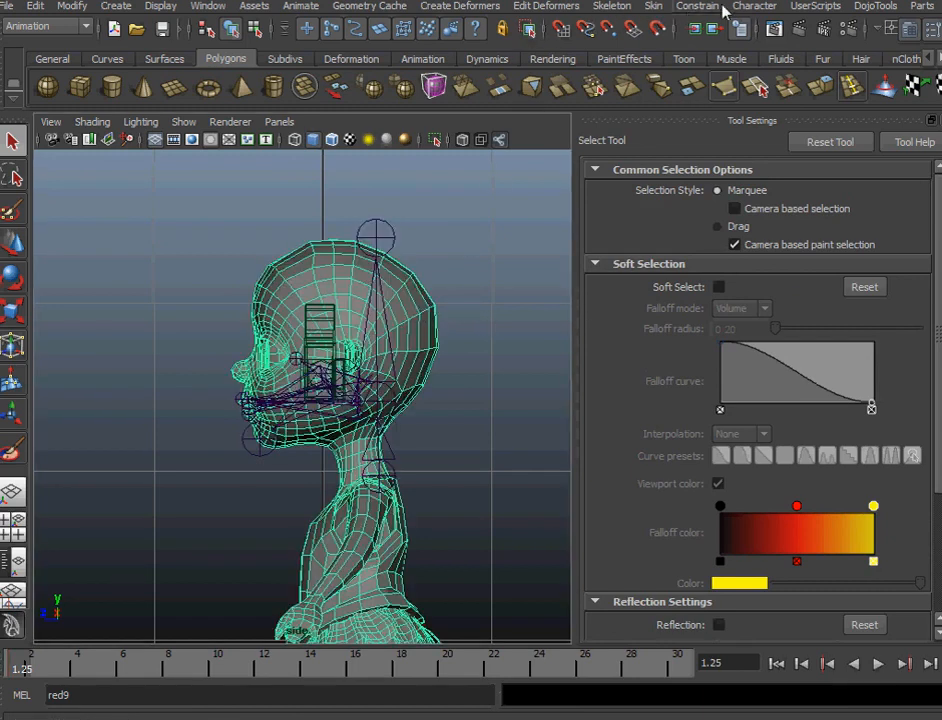
click(653, 6)
click(675, 50)
Select the neck joint together with Boo_Mesh and try the smooth bind again with its current settings.
click(378, 476)
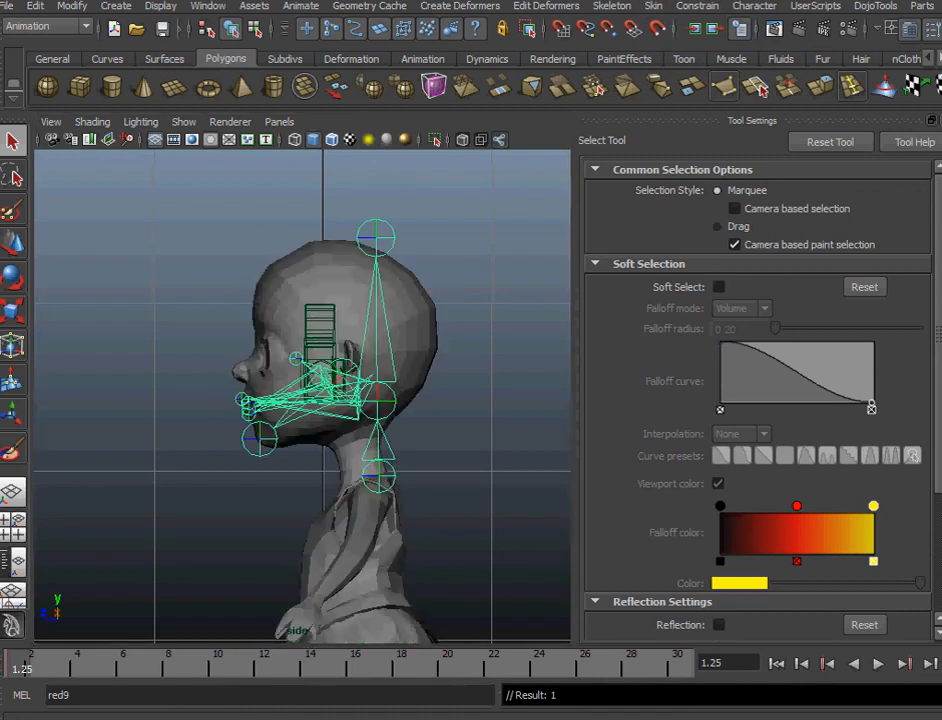
shift+click(440, 350)
click(652, 10)
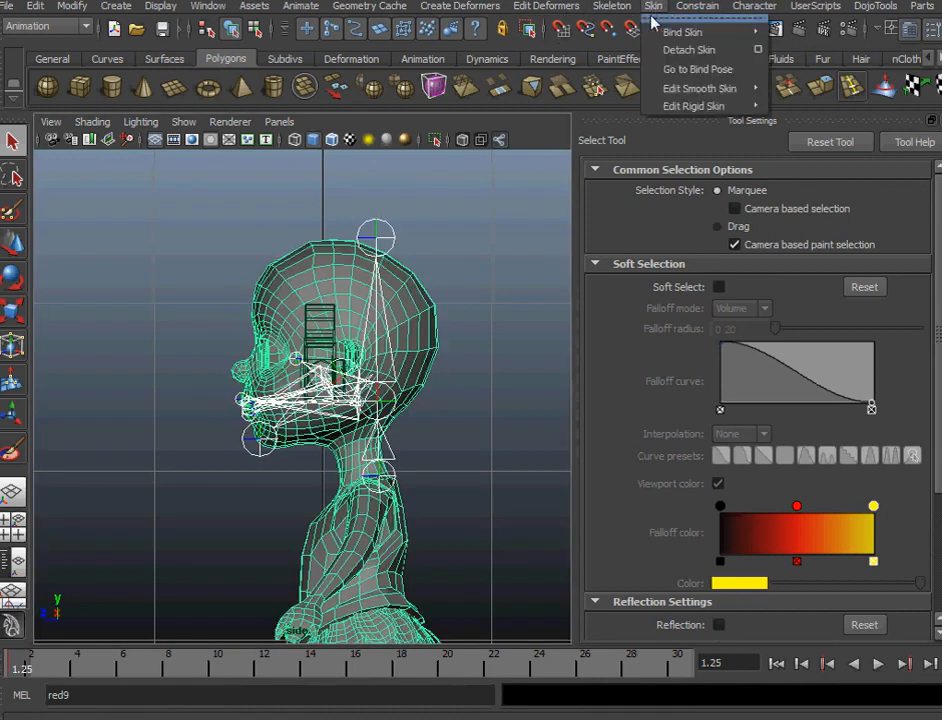
mouse_move(680, 32)
click(793, 38)
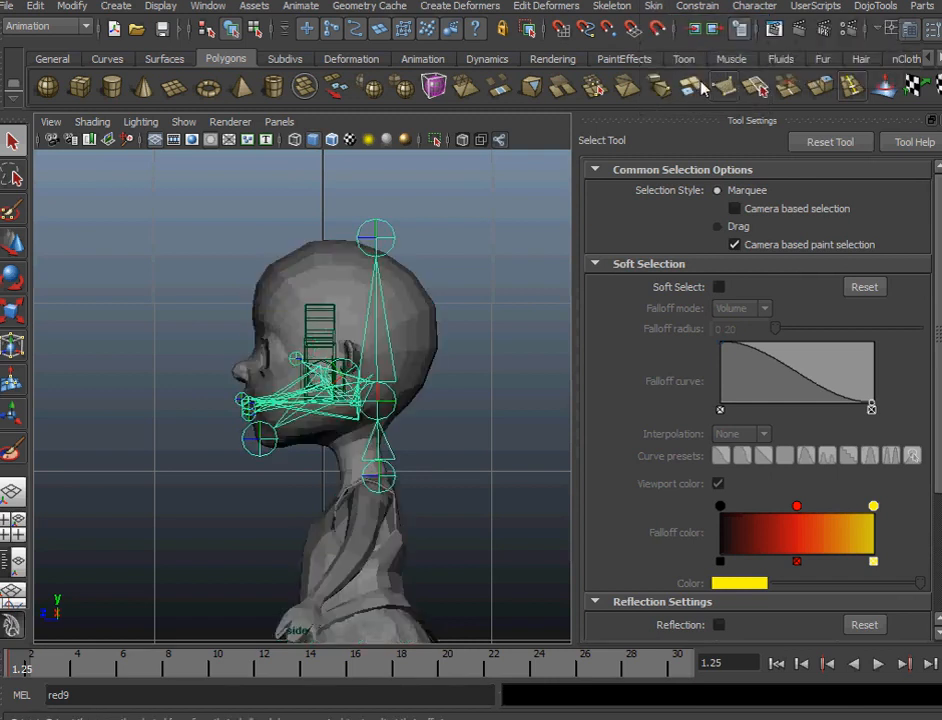
Open the Smooth Bind options and enable Maintain max influences.
click(680, 8)
mouse_move(653, 6)
mouse_move(709, 33)
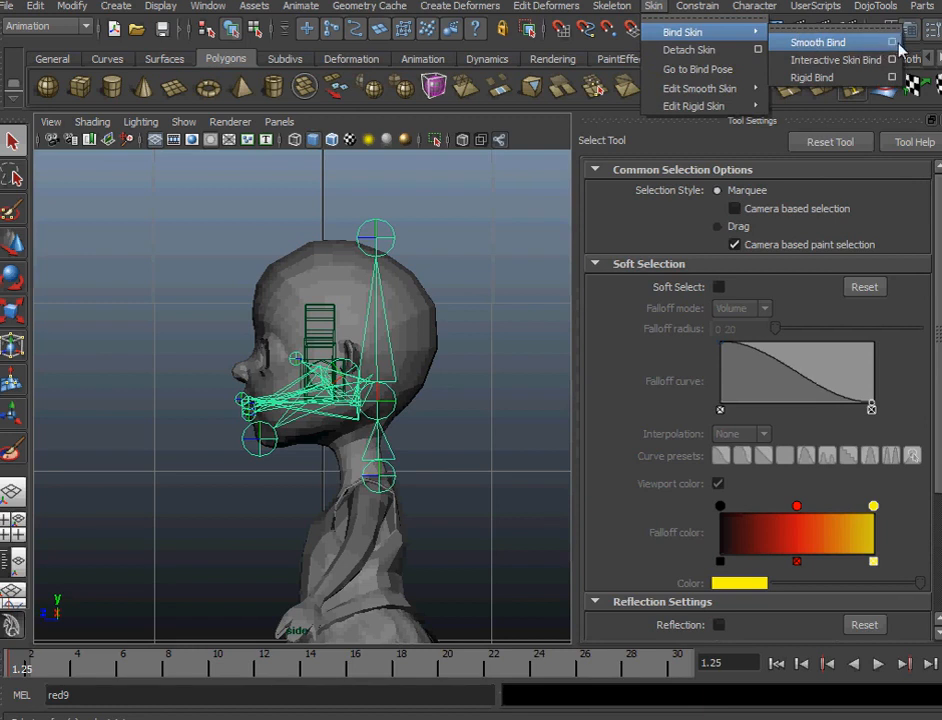
click(891, 42)
drag(813, 263, 619, 252)
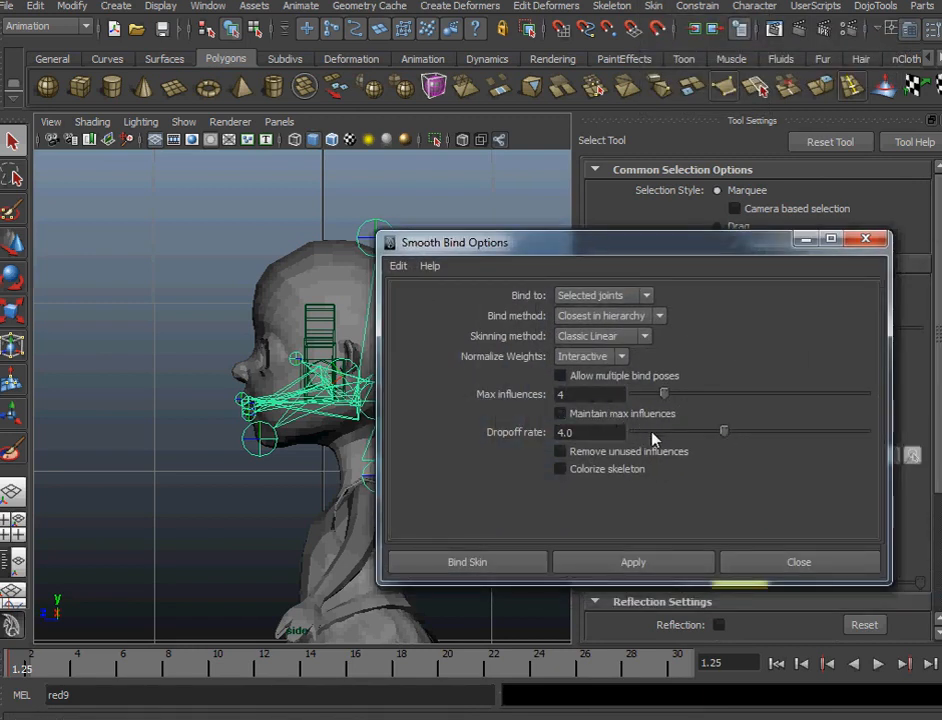
click(560, 413)
Select Boo_Mesh and detach its skin again while keeping the Smooth Bind options open.
click(320, 282)
click(652, 6)
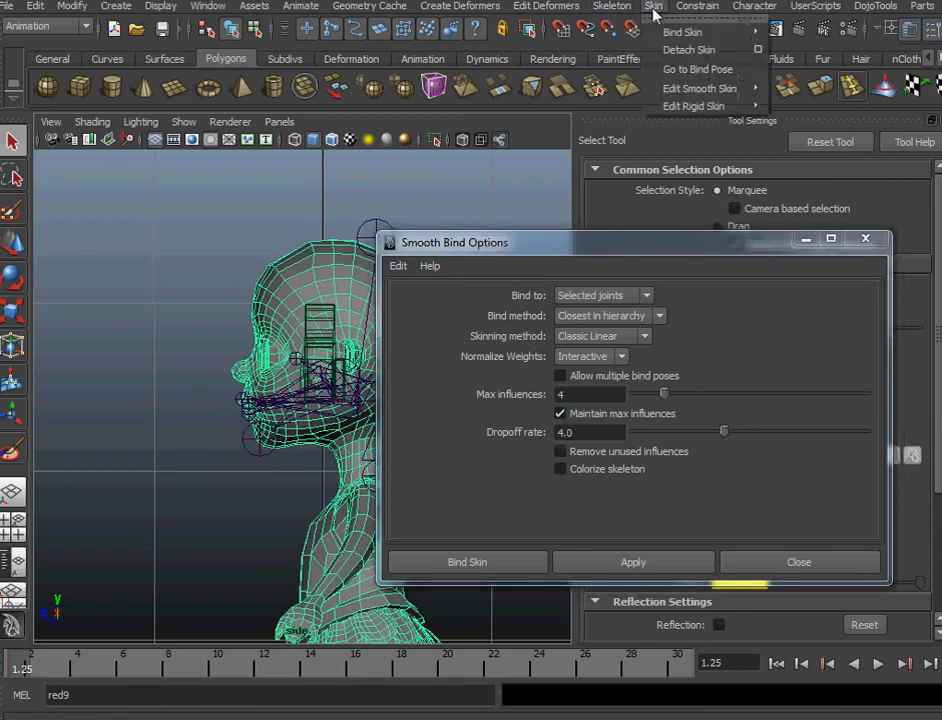
click(686, 50)
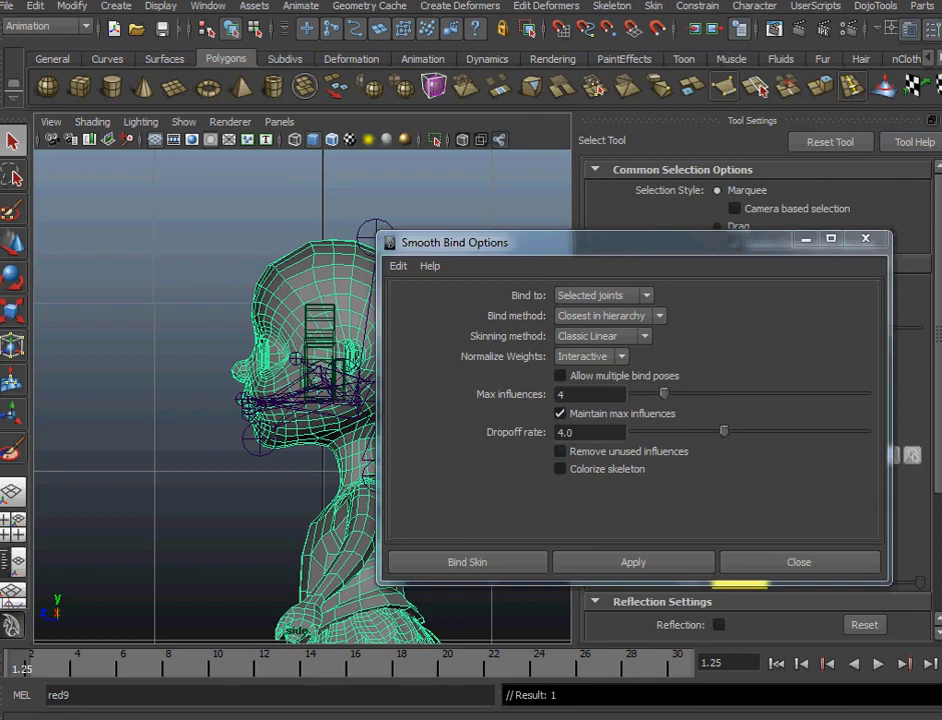
Select the neck joint and Boo_Mesh, apply the smooth bind with 4 maintained max influences and 4.0 dropoff, and close the options.
click(369, 476)
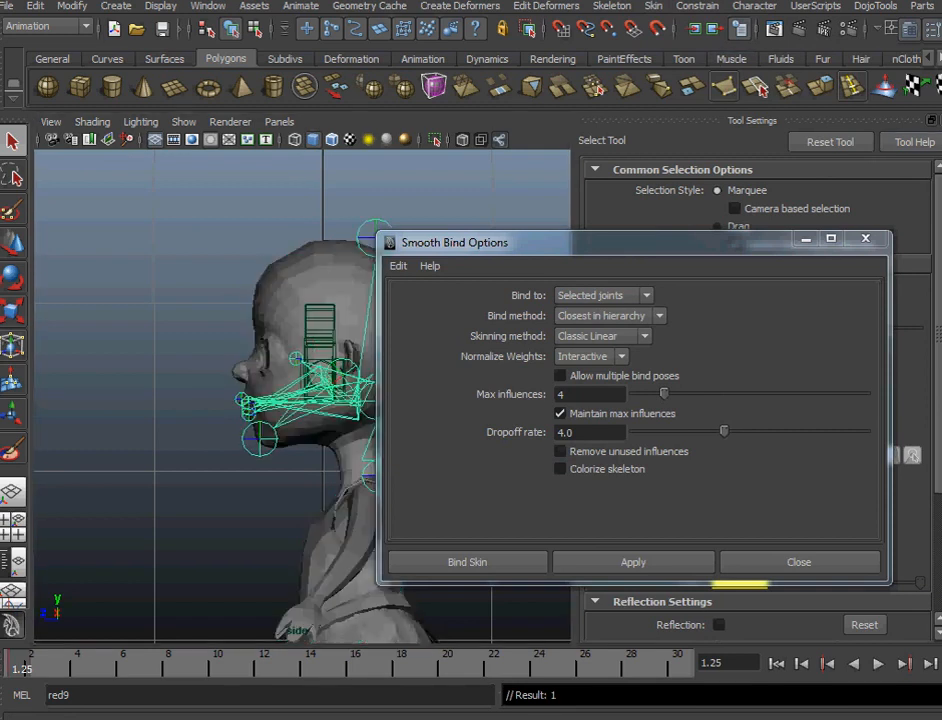
shift+click(305, 280)
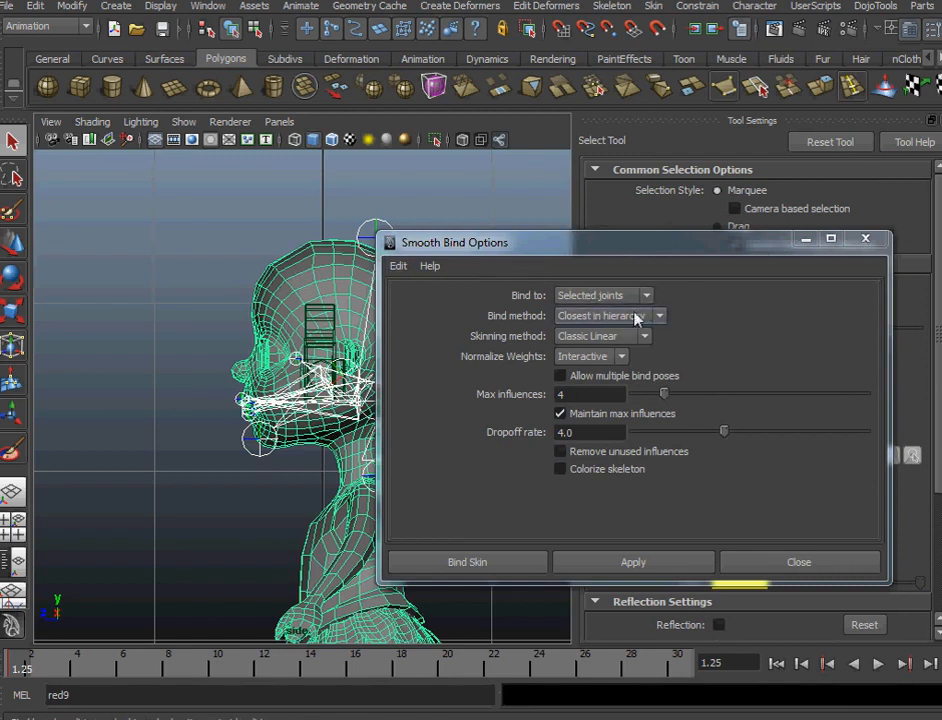
drag(589, 254, 624, 216)
alt+right_drag(254, 385, 311, 479)
alt+middle_drag(268, 455, 222, 512)
alt+right_drag(286, 453, 304, 473)
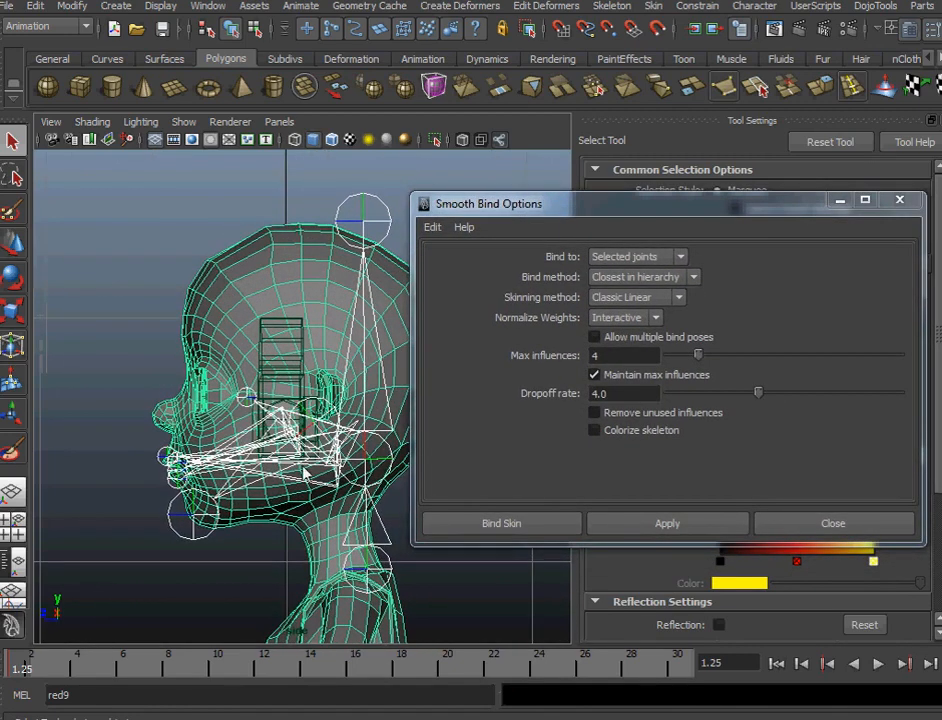
click(660, 526)
click(900, 202)
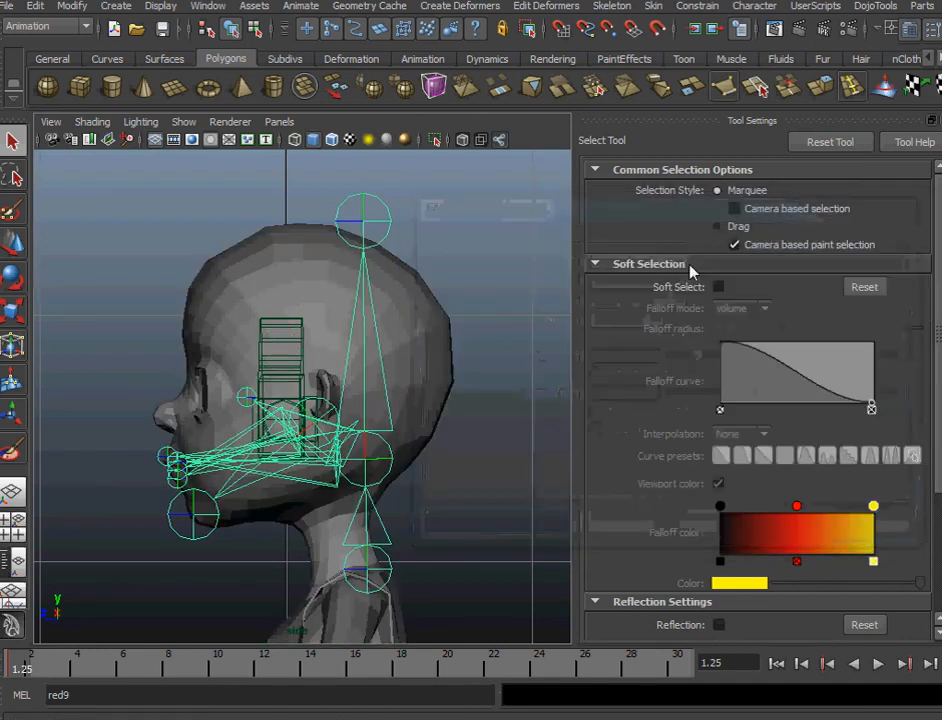
Select Boo_Mesh, start the Paint Skin Weights tool and choose jnt_neck as the influence.
click(320, 300)
right_drag(320, 300, 254, 271)
click(715, 436)
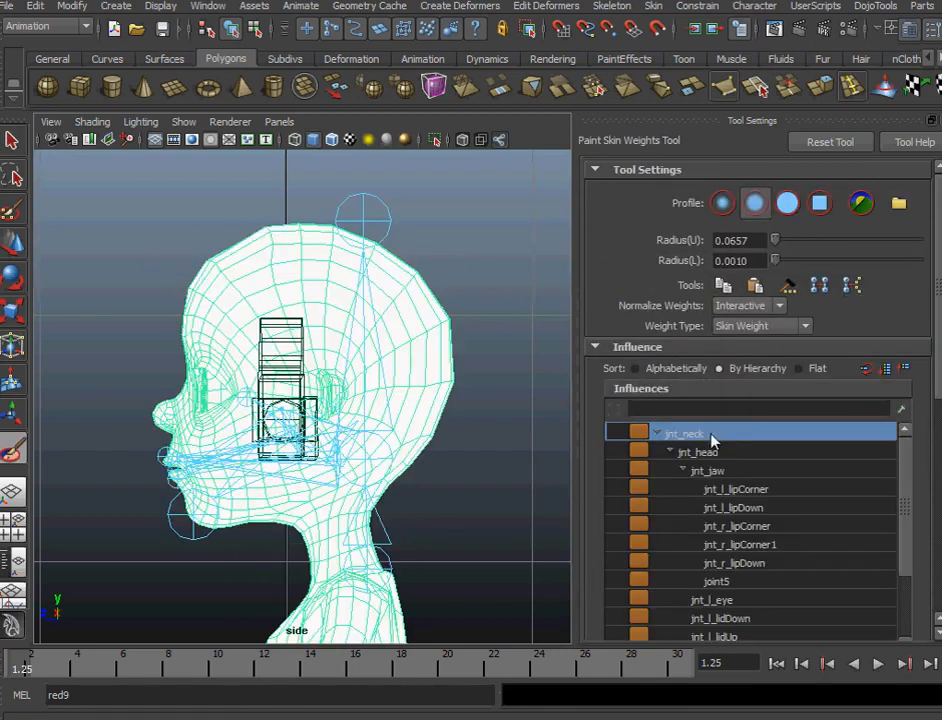
alt+right_drag(336, 450, 310, 418)
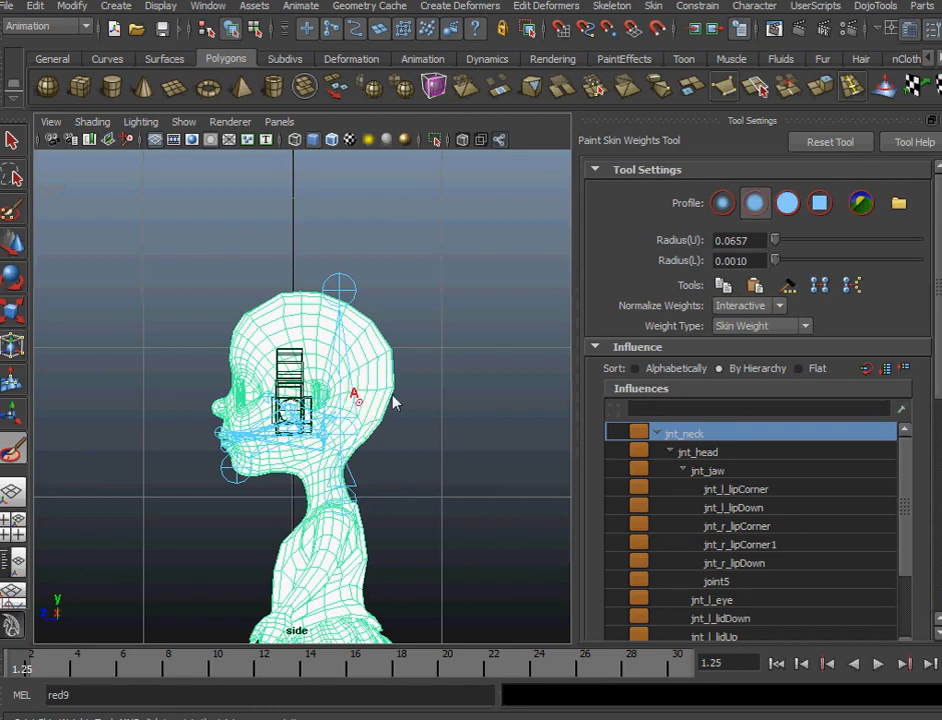
Hide the Joints display layer and keep layer1 visible so the Boo_Mesh head shows unobstructed in the side view.
key(ctrl+a)
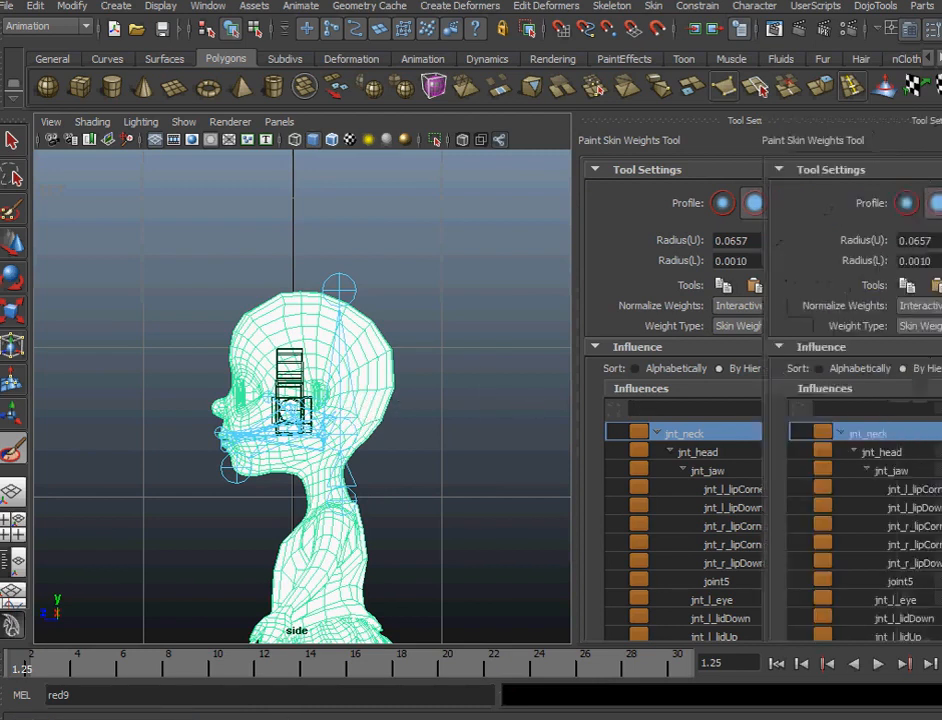
click(783, 583)
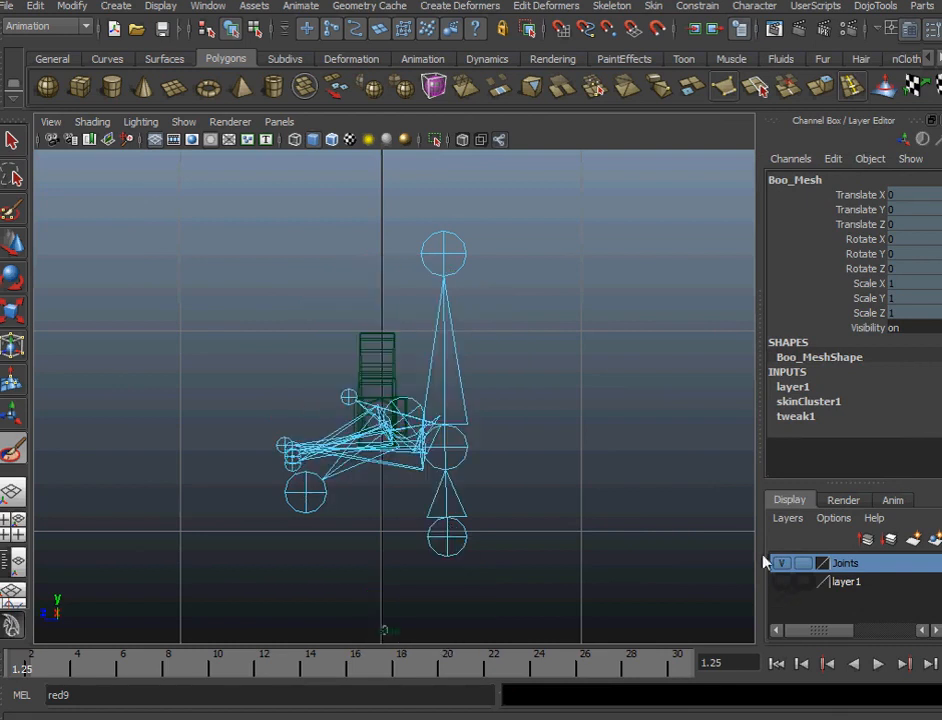
alt+right_drag(446, 503, 483, 505)
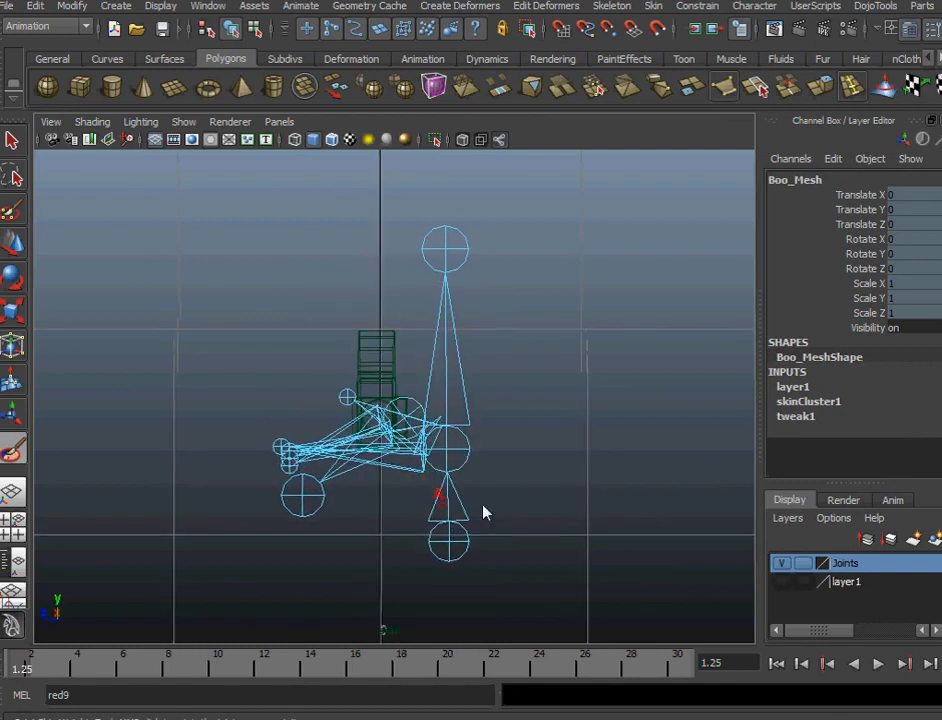
click(783, 582)
click(782, 563)
alt+right_drag(437, 456, 547, 515)
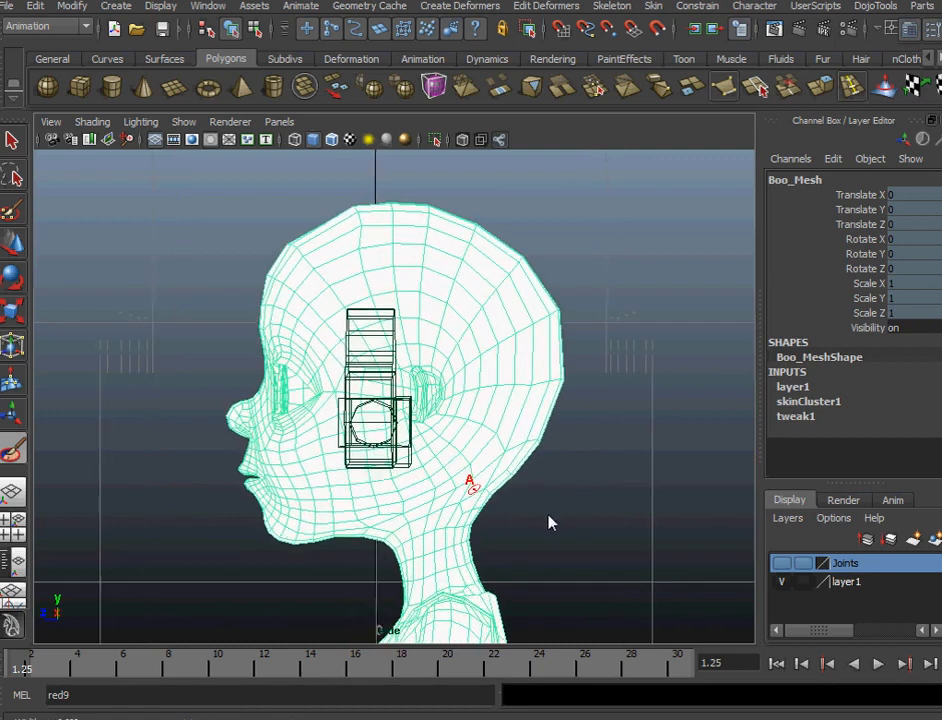
alt+middle_drag(501, 504, 505, 526)
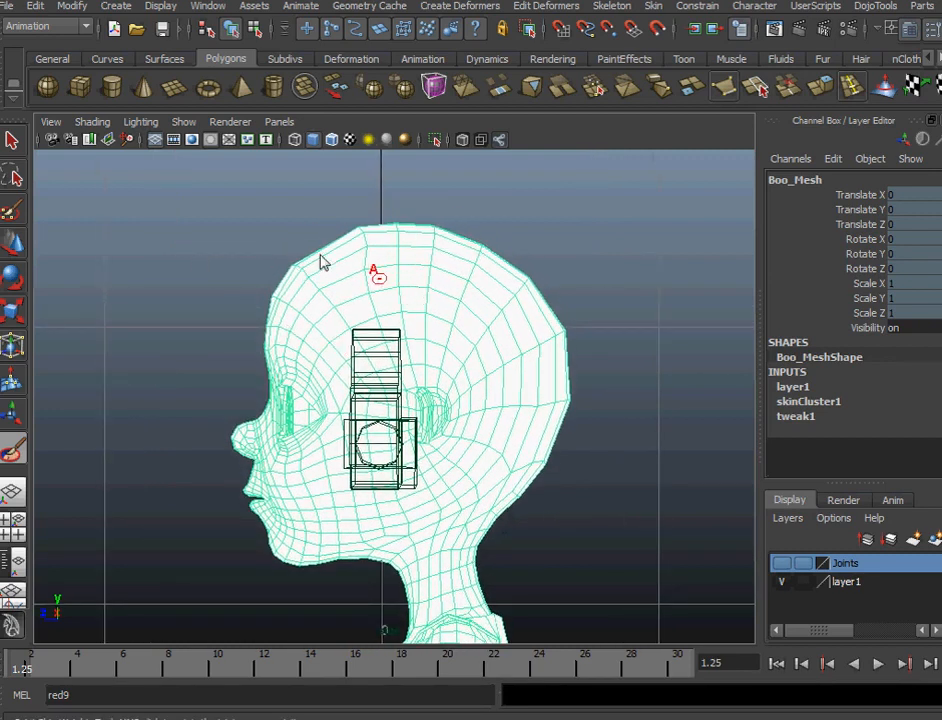
Display Boo_Mesh shaded in vertex mode and lasso-select all head vertices above the neck.
key(5)
right_drag(476, 320, 370, 290)
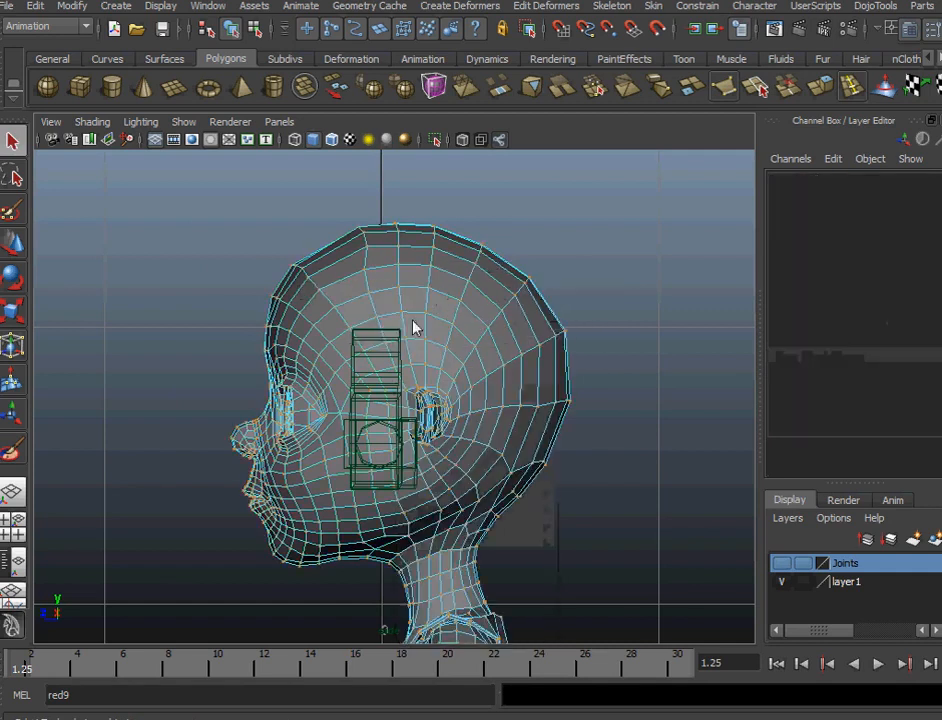
click(13, 178)
mouse_move(500, 547)
mouse_down()
mouse_move(421, 559)
mouse_move(381, 583)
mouse_move(204, 582)
mouse_move(238, 221)
mouse_move(662, 279)
mouse_up()
drag(628, 483, 597, 517)
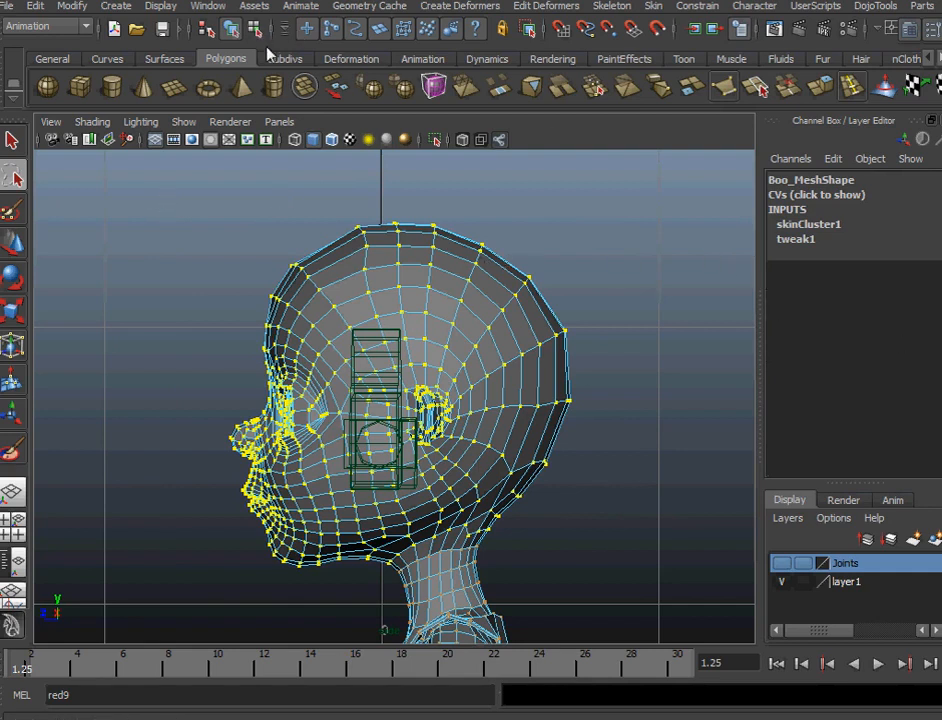
Set the jnt_head smooth skin weight of the selected head vertices to 1 in the Component Editor and close it.
click(208, 6)
mouse_move(228, 31)
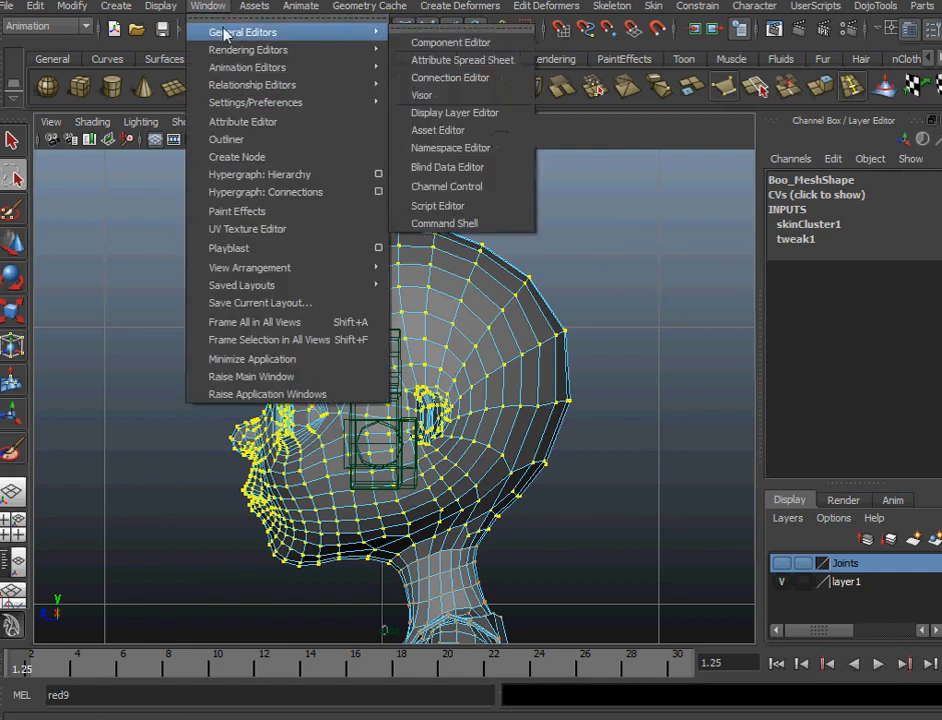
click(427, 43)
drag(650, 289, 677, 661)
text(1)
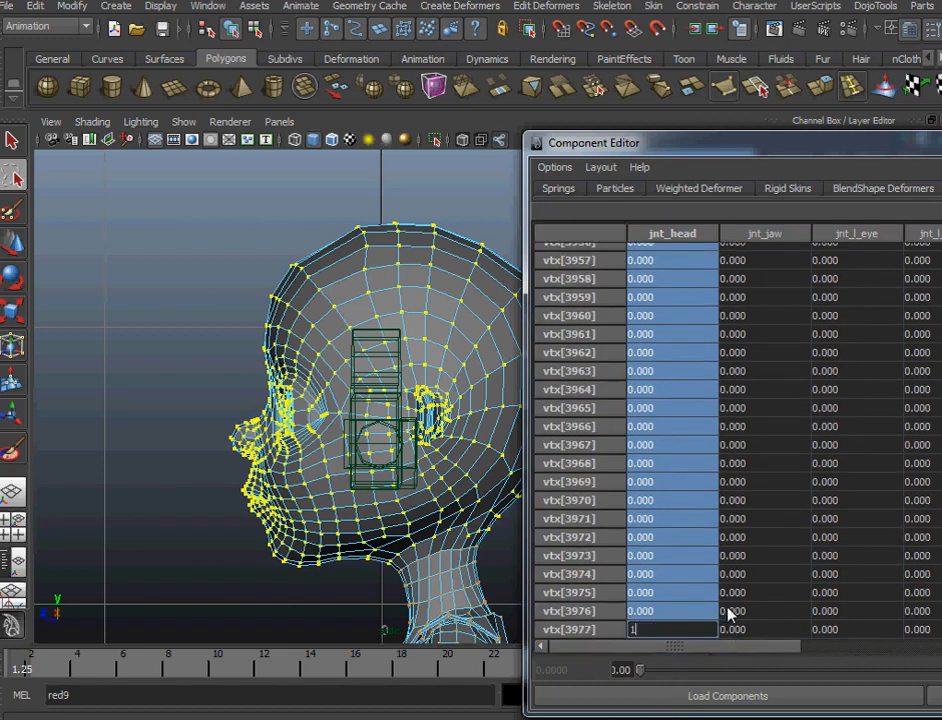
key(Return)
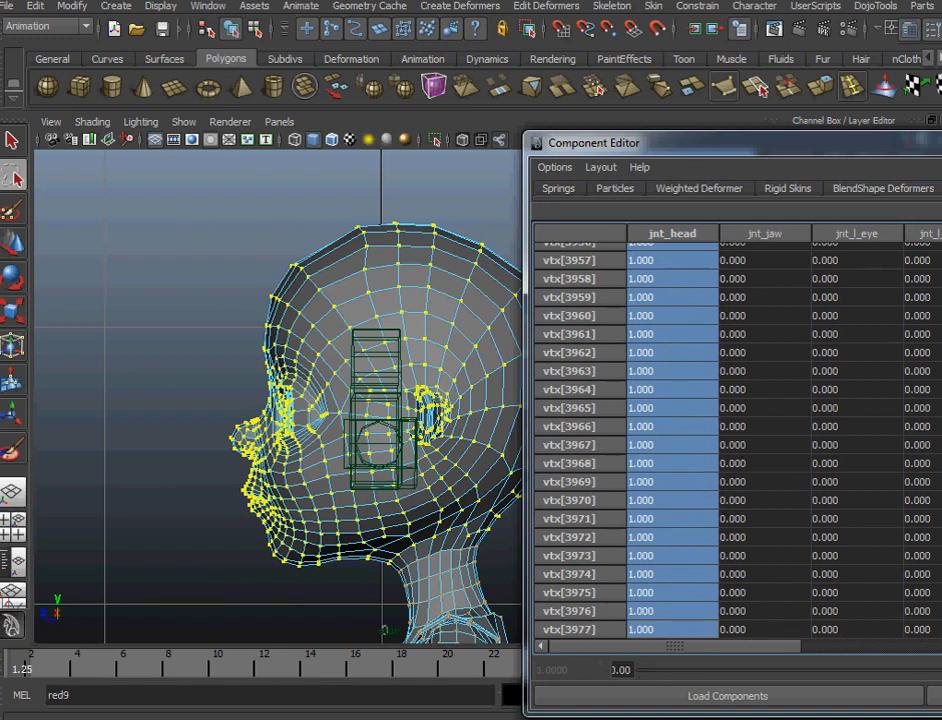
click(933, 696)
Return Boo_Mesh to object mode and examine the jnt_head influence with the Paint Skin Weights tool.
right_drag(520, 341, 467, 332)
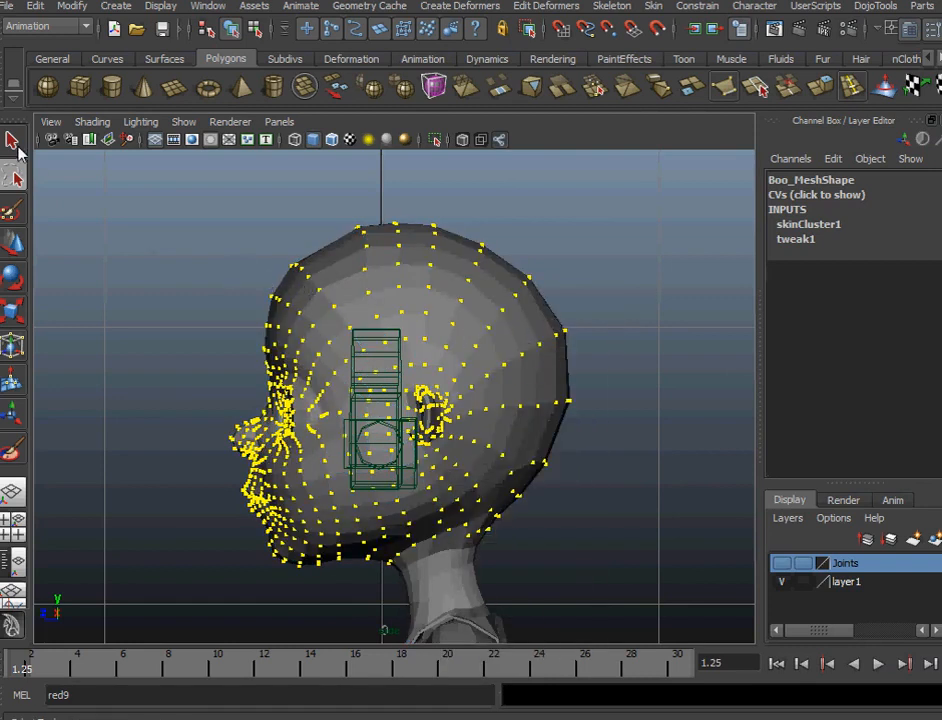
click(14, 144)
key(F8)
right_drag(288, 315, 225, 301)
click(740, 454)
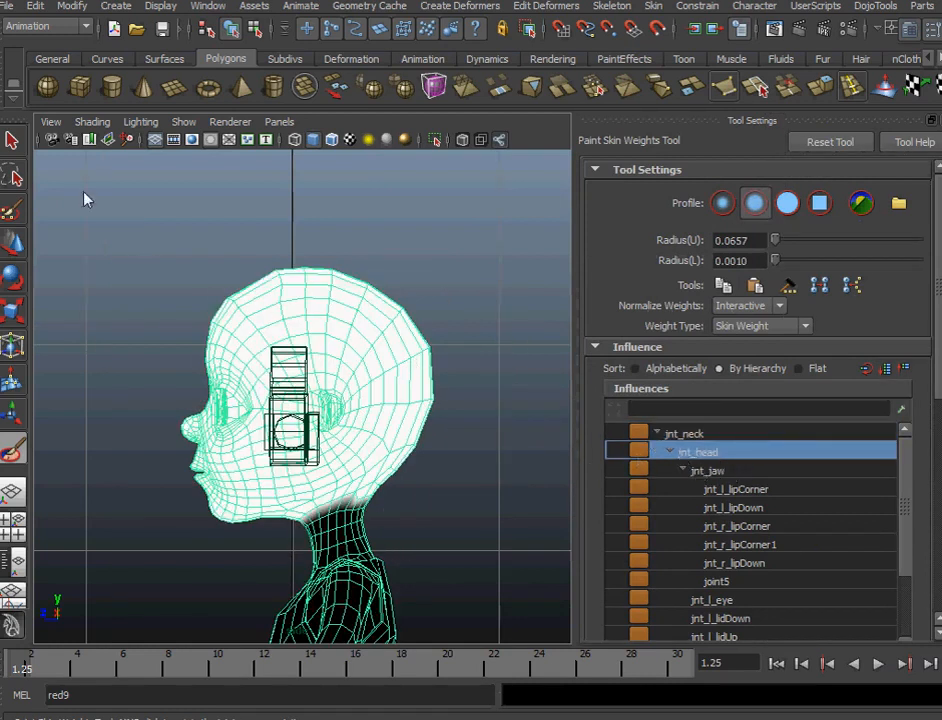
Switch Boo_Mesh to vertex mode and lasso-select the lower lip, chin and jaw vertices in the side view.
click(12, 142)
alt+drag(198, 404, 212, 505)
mouse_move(222, 517)
right_down()
mouse_move(158, 507)
mouse_move(163, 517)
mouse_move(425, 585)
right_up()
alt+middle_drag(269, 488, 351, 287)
alt+right_drag(321, 394, 312, 425)
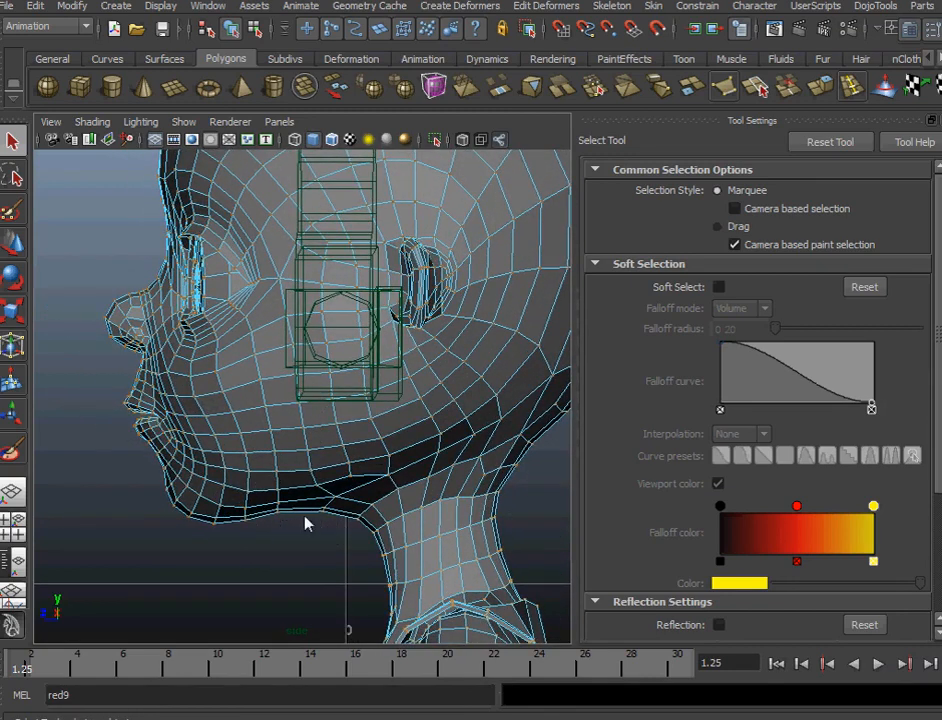
click(13, 177)
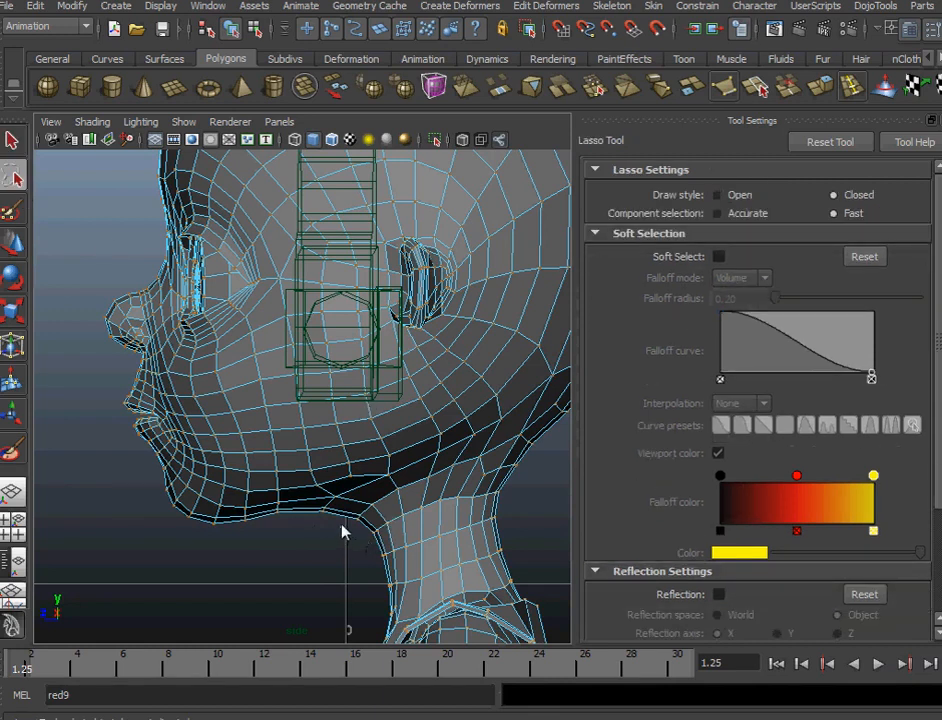
mouse_move(358, 508)
mouse_down()
mouse_move(432, 479)
mouse_move(381, 351)
mouse_move(315, 330)
mouse_move(225, 411)
mouse_up()
mouse_move(197, 417)
mouse_down()
mouse_move(181, 408)
mouse_move(158, 424)
mouse_move(120, 427)
mouse_move(99, 475)
mouse_move(285, 598)
mouse_move(336, 585)
mouse_move(417, 478)
mouse_up()
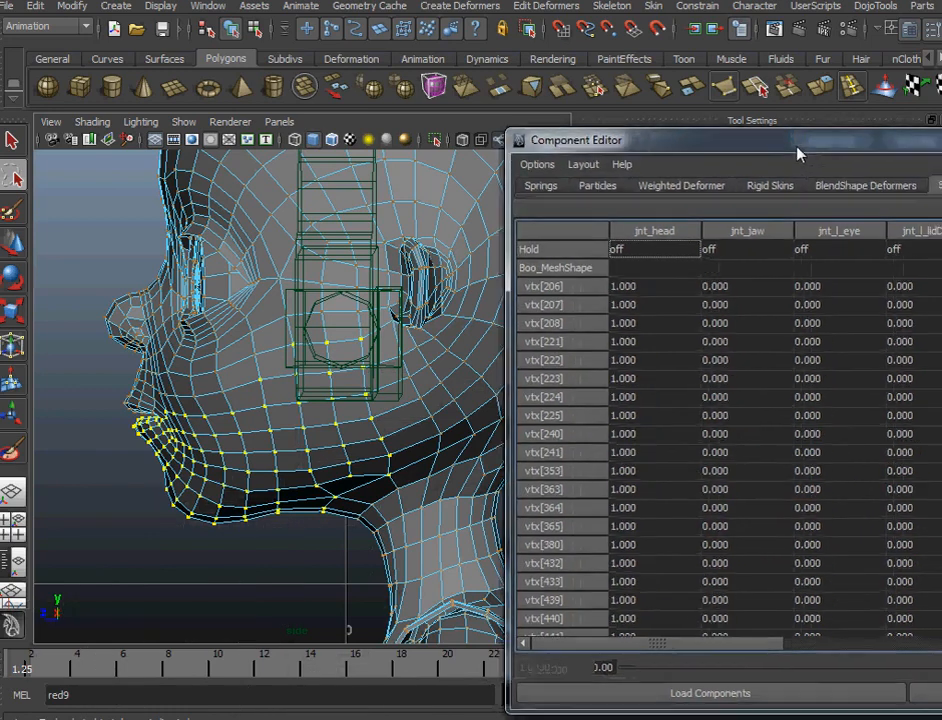
Set the jnt_jaw smooth skin weight of all selected jaw vertices to 1 and minimize the Component Editor.
drag(799, 151, 369, 102)
click(312, 243)
drag(316, 258, 347, 578)
drag(883, 550, 878, 573)
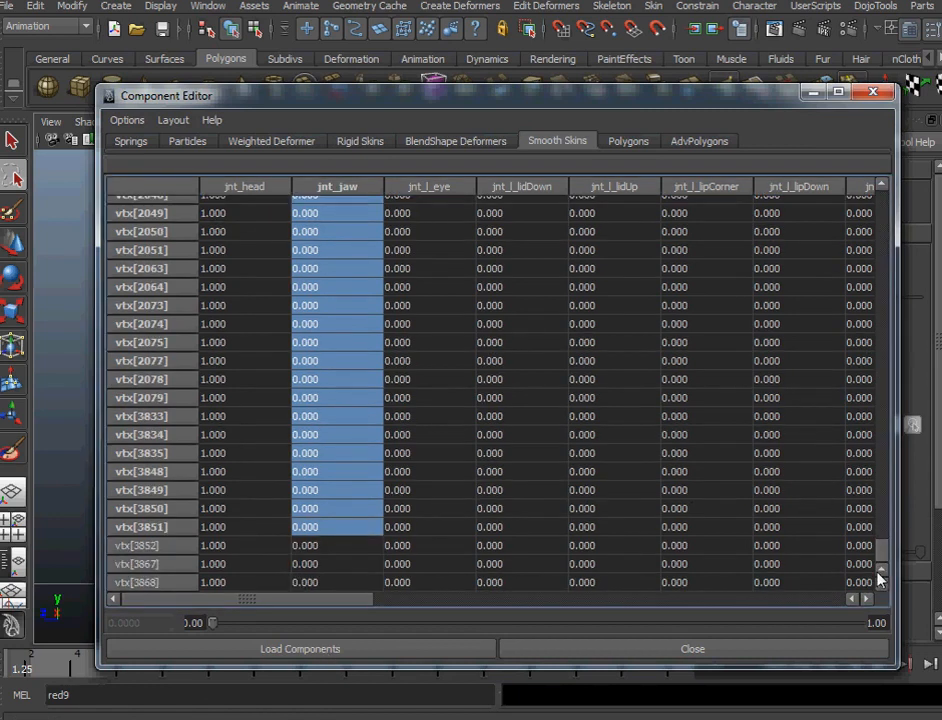
shift+click(331, 582)
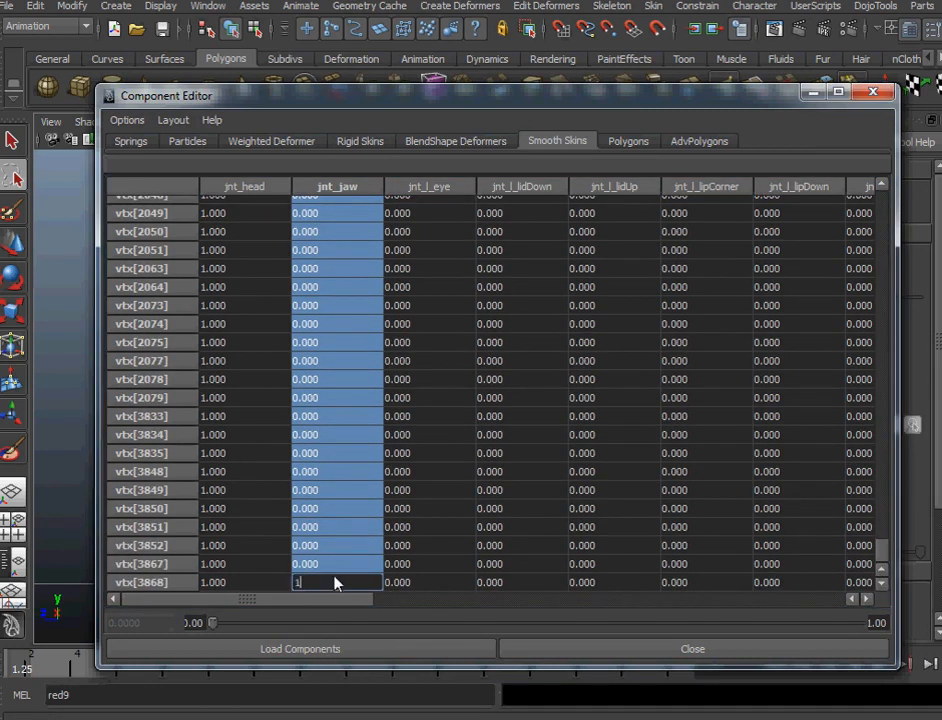
text(1)
key(Return)
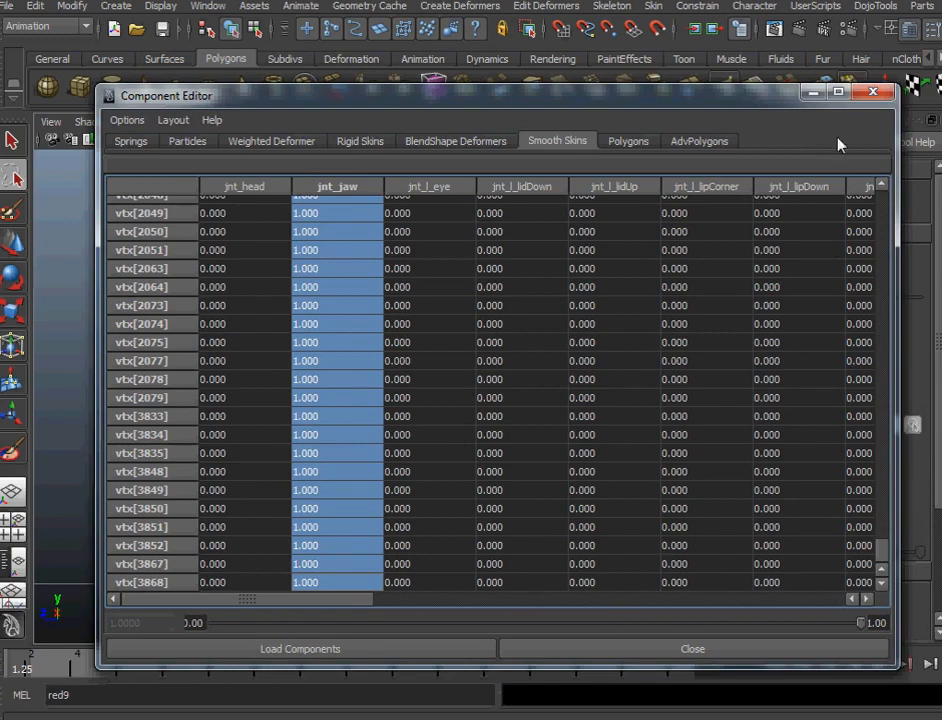
click(811, 93)
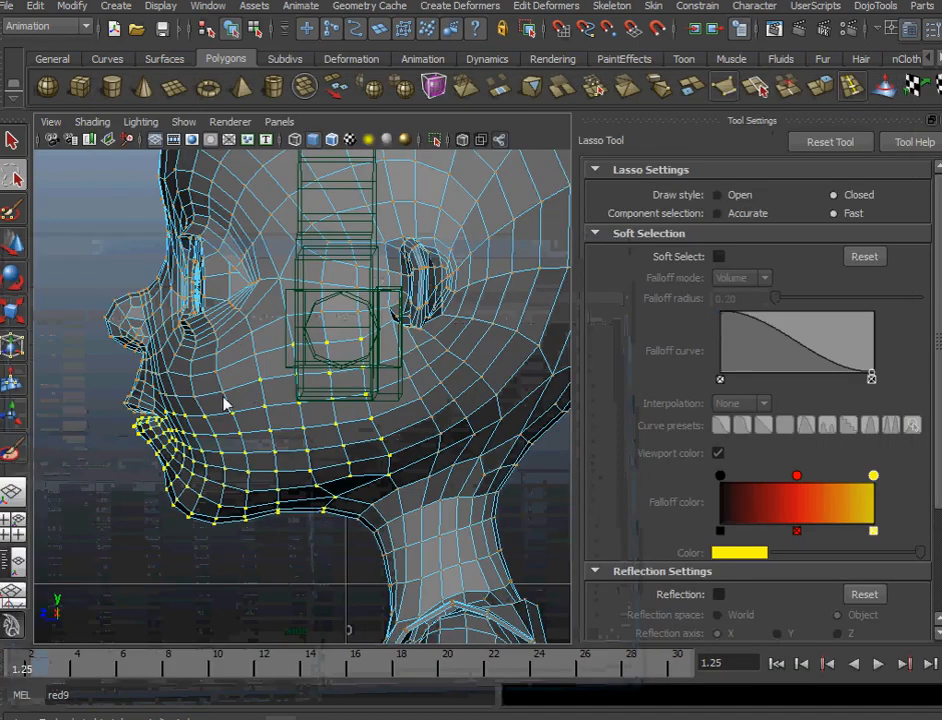
Switch from the side view to a full-size perspective view through the persp1 camera.
key(space)
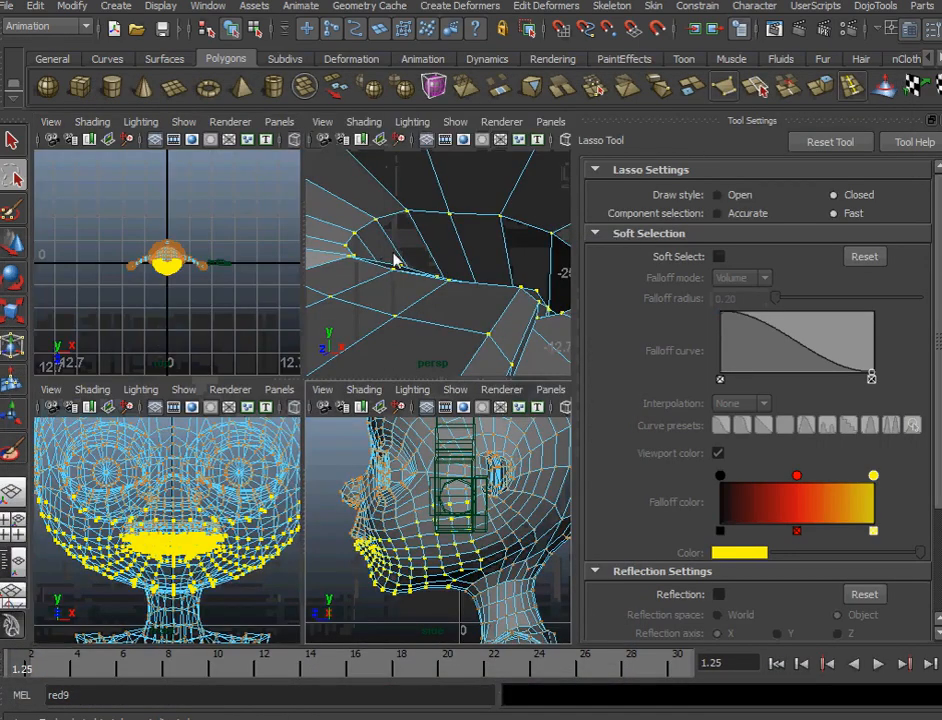
key(space)
click(280, 121)
mouse_move(305, 150)
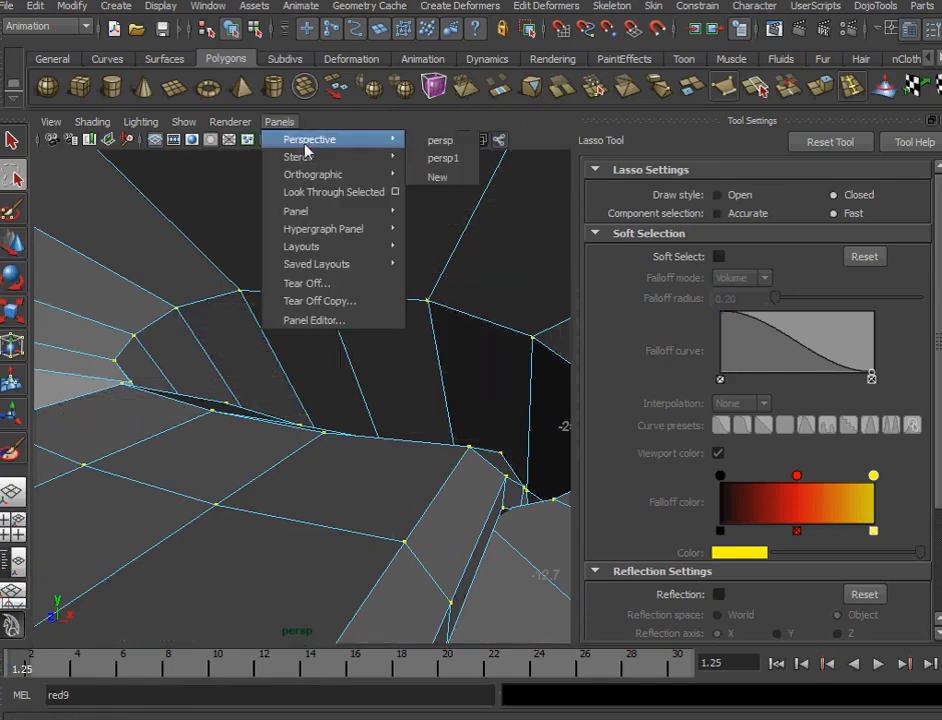
click(443, 158)
Select a vertex on the upper teeth inside the mouth and grow the selection to cover the upper teeth.
alt+drag(221, 421, 377, 410)
alt+right_drag(347, 455, 431, 512)
alt+drag(431, 512, 351, 471)
alt+right_drag(351, 471, 350, 516)
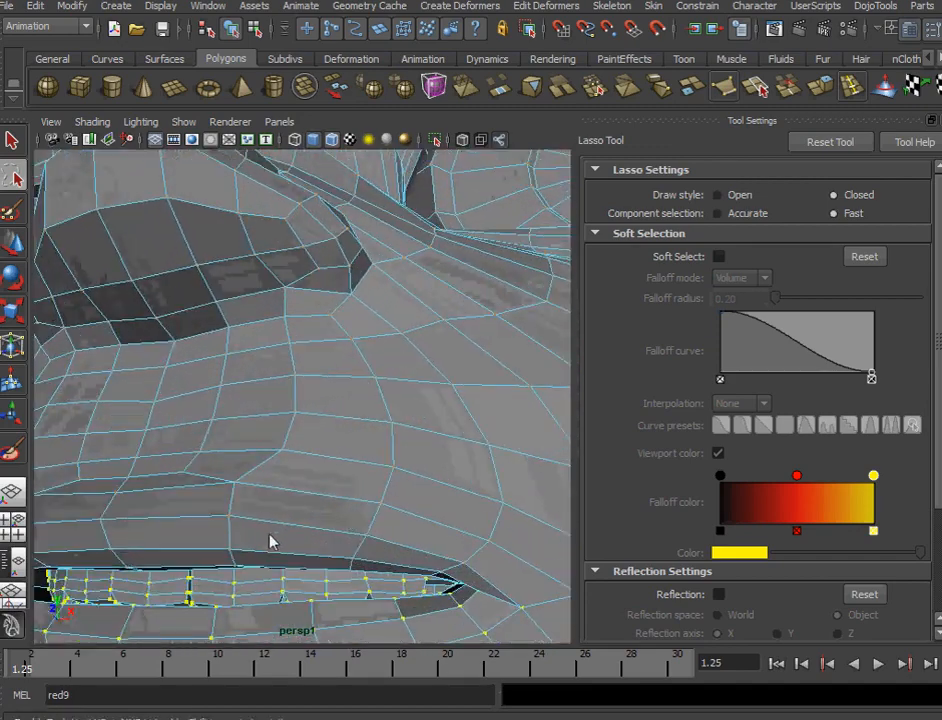
alt+drag(269, 533, 257, 506)
alt+middle_drag(257, 506, 281, 451)
alt+drag(281, 451, 265, 473)
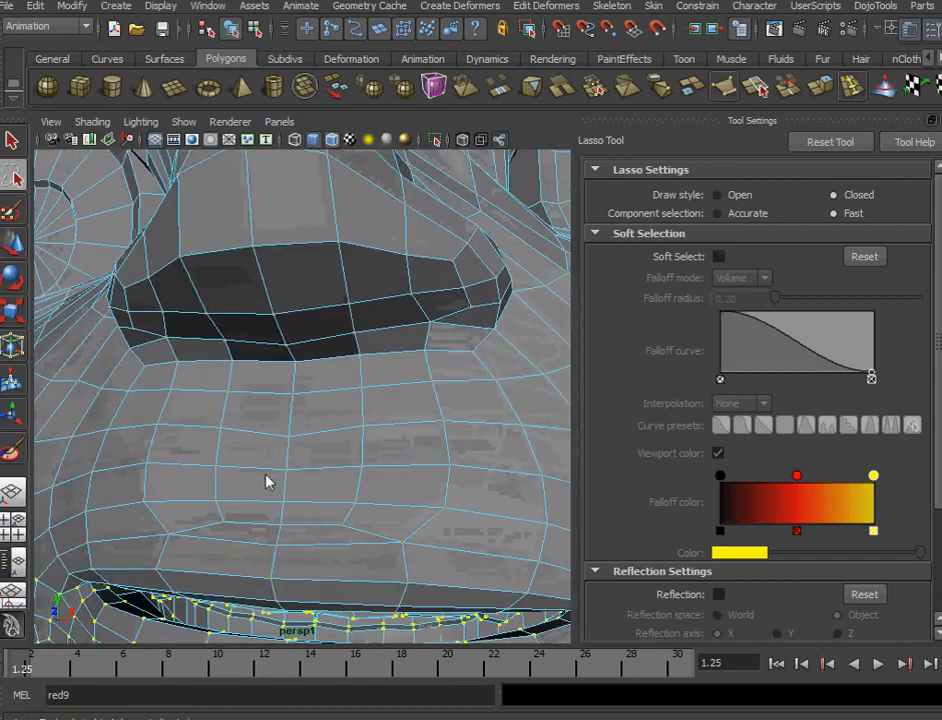
alt+right_drag(265, 481, 252, 481)
alt+middle_drag(252, 481, 248, 456)
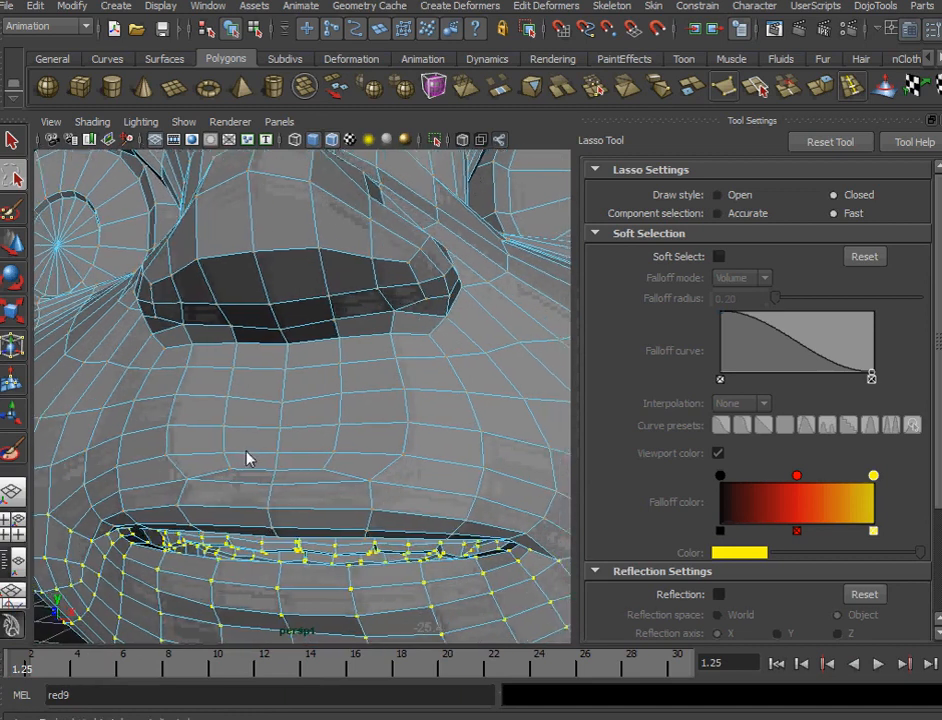
click(13, 142)
click(312, 560)
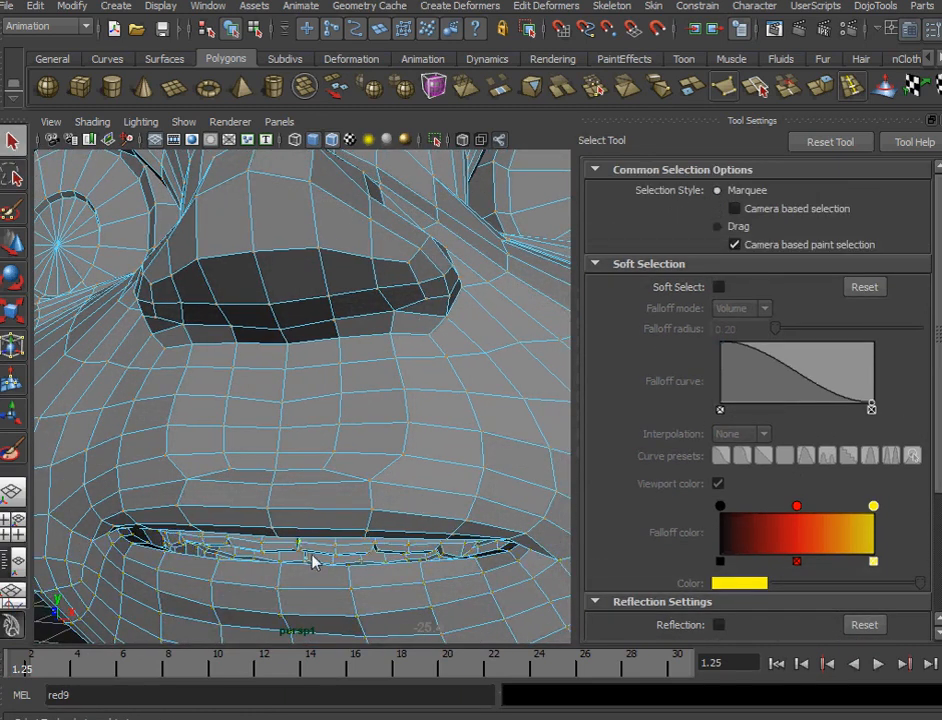
key(shift+period)
key(shift+period)
key(shift+period)
key(shift+period)
key(shift+period)
key(shift+period)
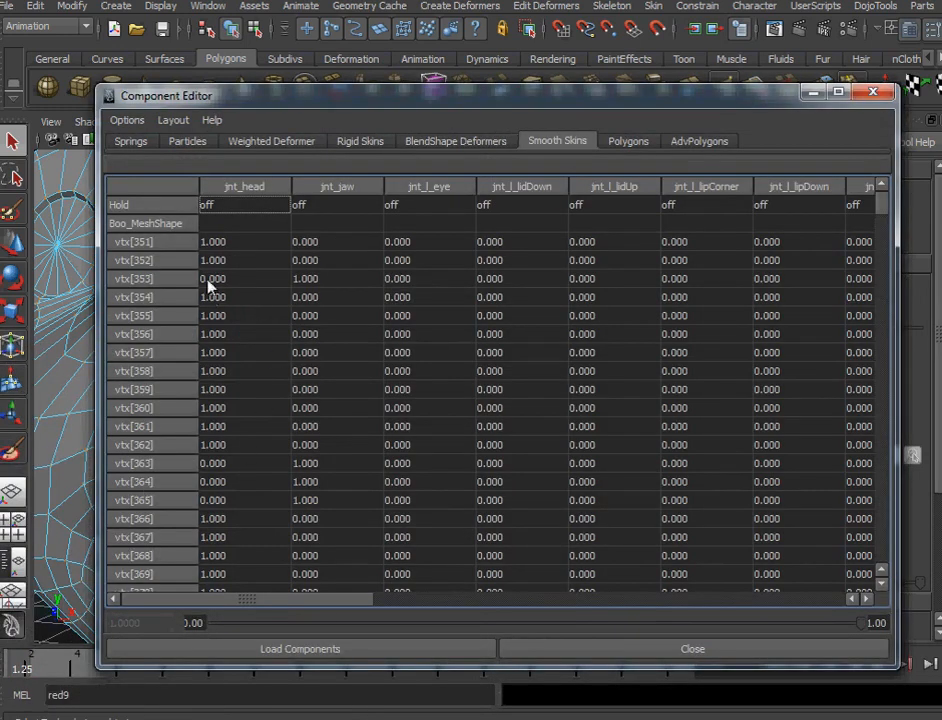
Set the jnt_head smooth skin weight of the selected upper teeth vertices to 1 and close the Component Editor.
drag(240, 242, 225, 631)
text(1)
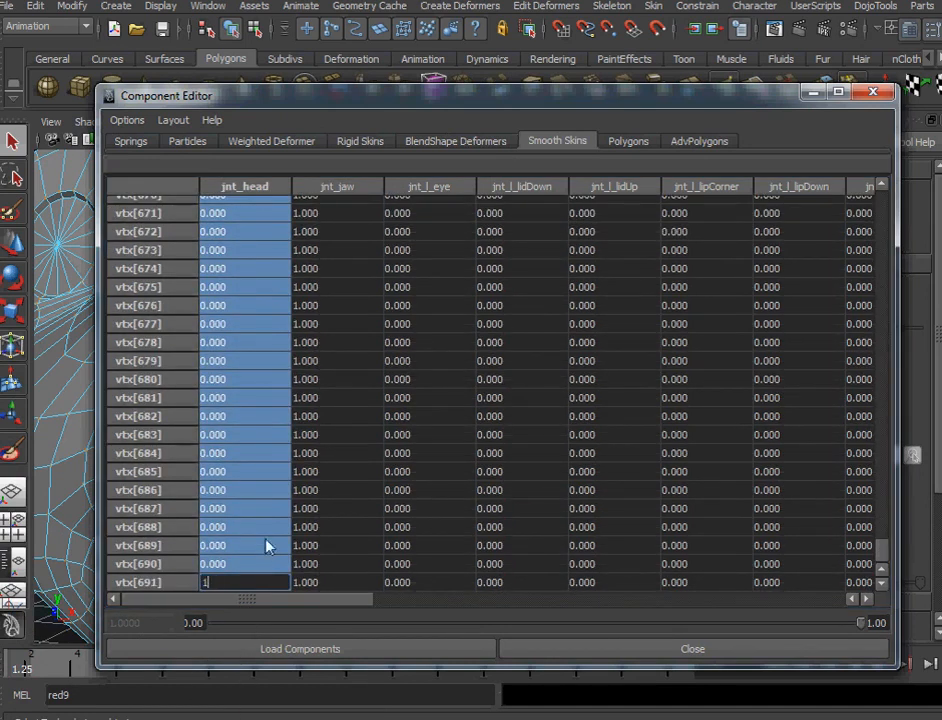
key(Return)
click(873, 92)
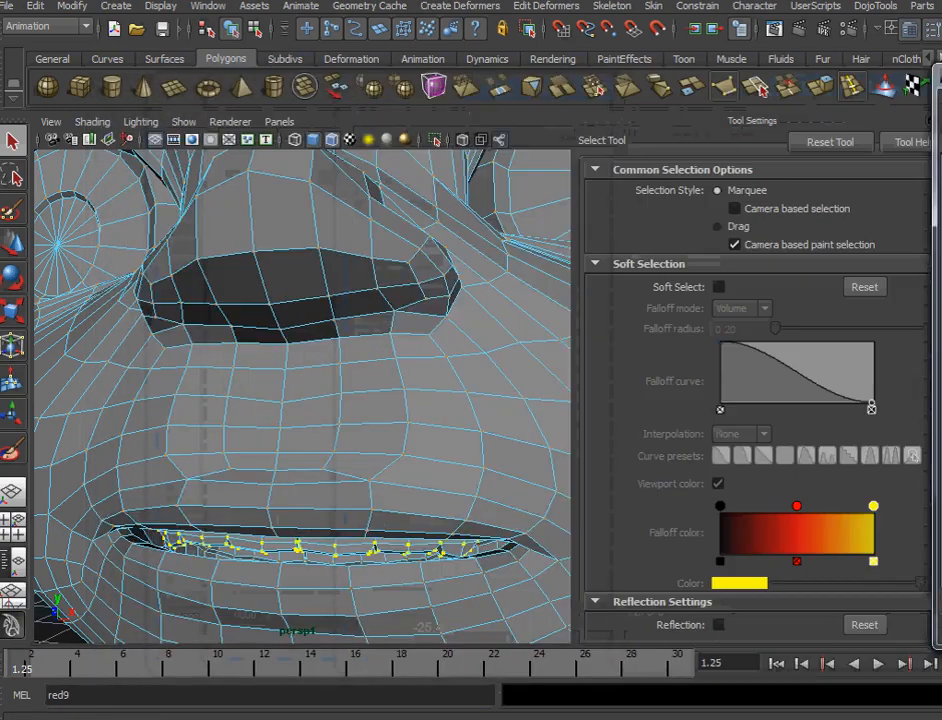
Select the vertices of the lower teeth inside the mouth and load them in the Component Editor.
alt+drag(286, 501, 258, 526)
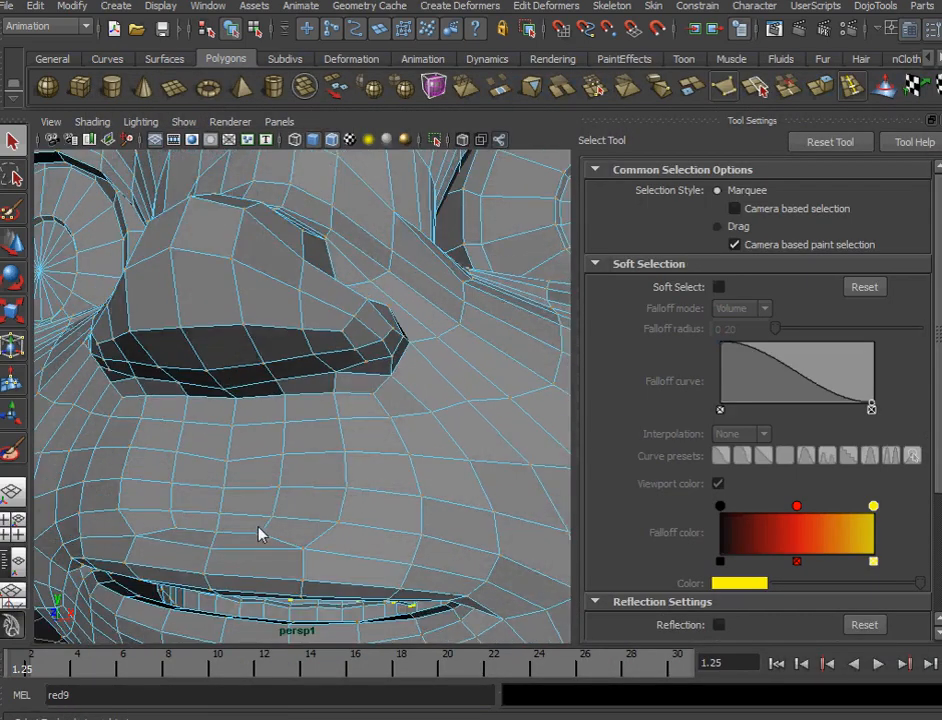
alt+right_drag(258, 526, 279, 542)
alt+drag(279, 542, 296, 492)
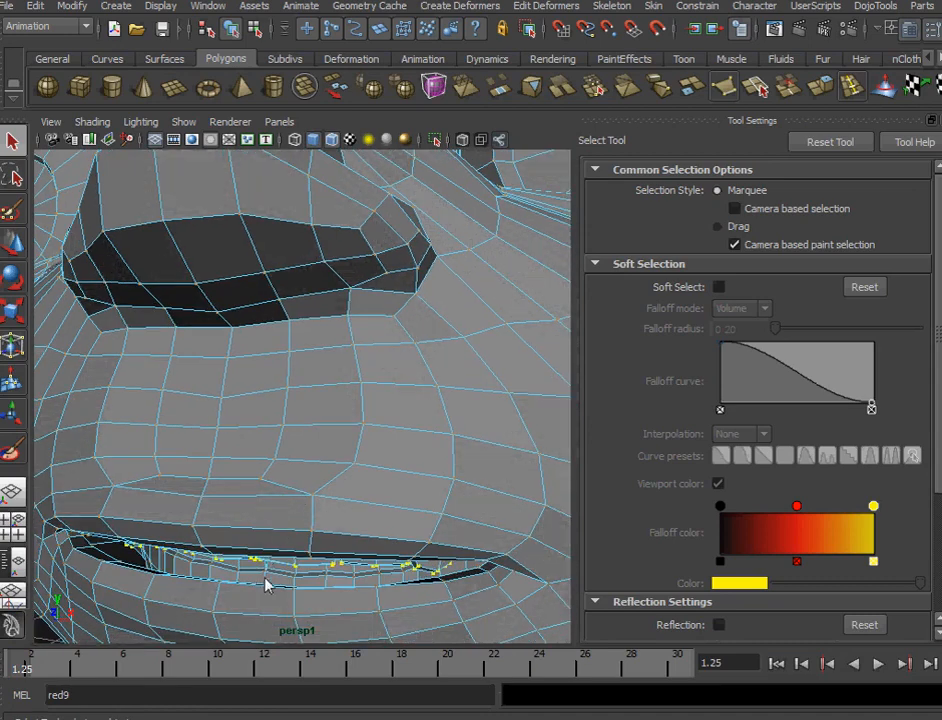
scroll(305, 578, up, 8)
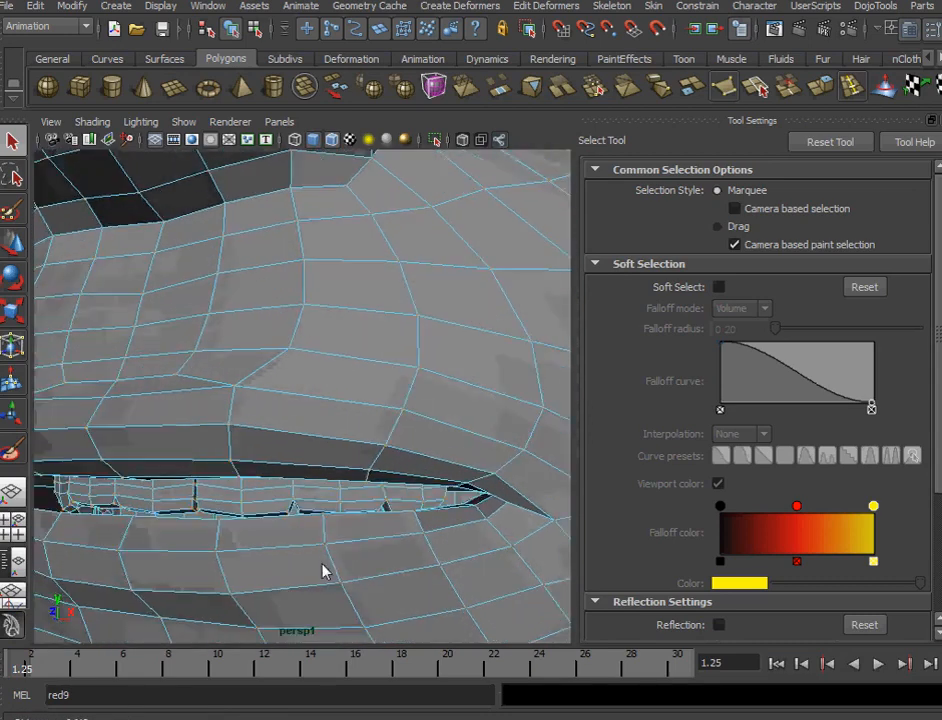
scroll(340, 592, up, 10)
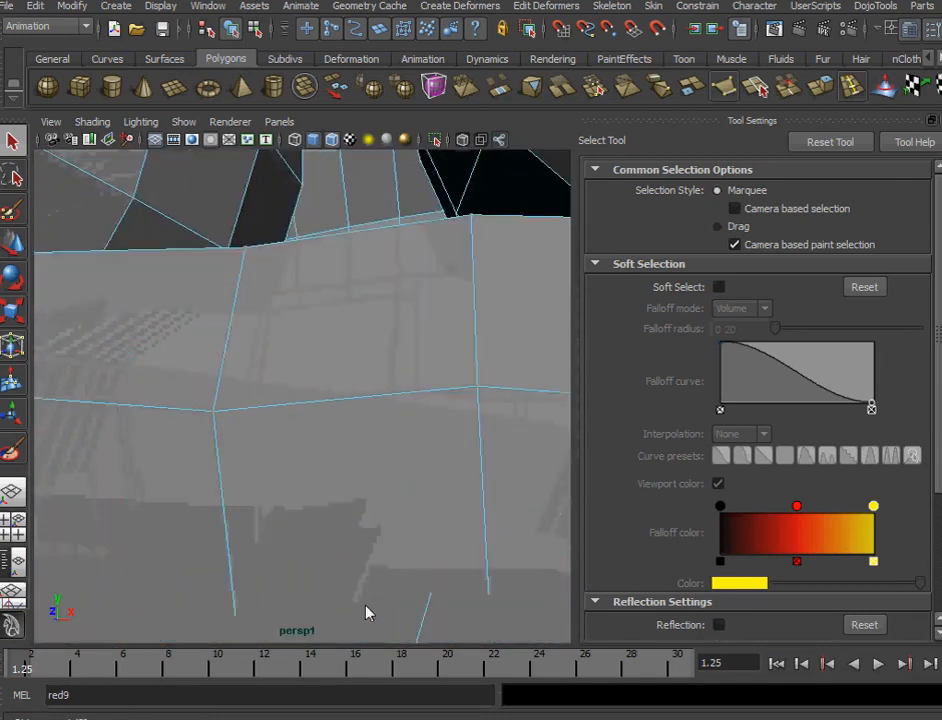
scroll(374, 620, up, 3)
scroll(374, 620, down, 4)
scroll(372, 621, up, 3)
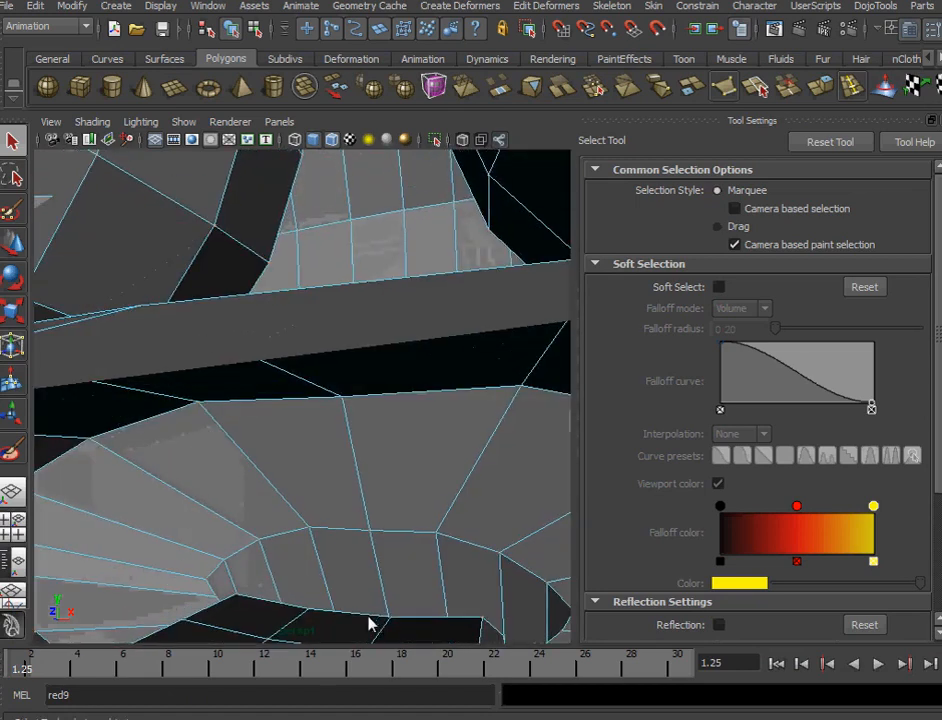
alt+middle_drag(368, 623, 346, 553)
alt+drag(346, 553, 326, 563)
click(412, 615)
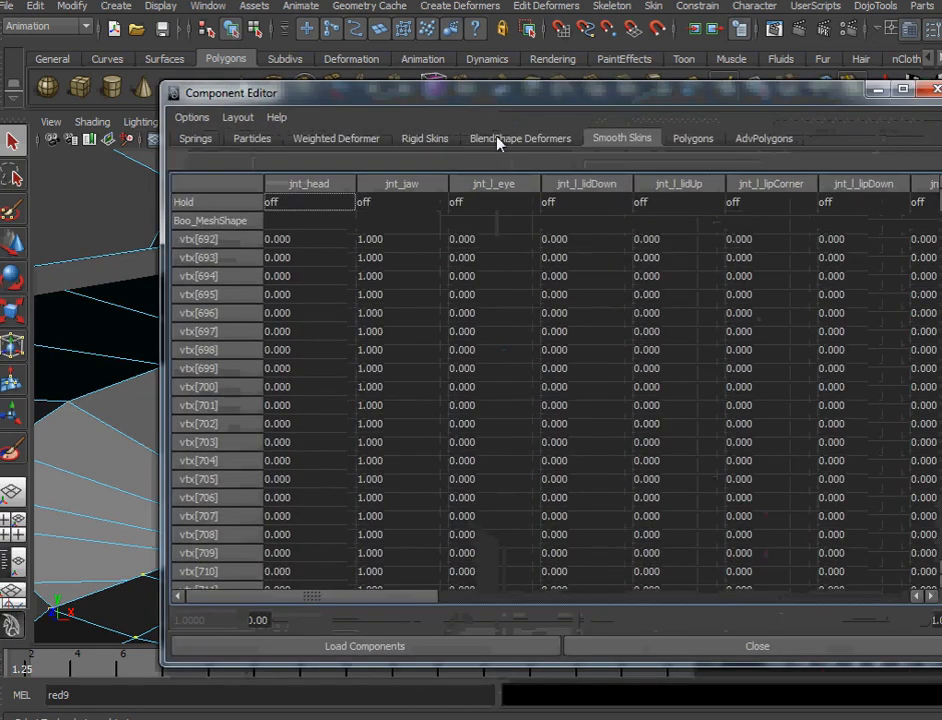
Set the jnt_jaw smooth skin weight of all loaded lower teeth vertices to 1 and minimize the Component Editor.
drag(368, 246, 396, 619)
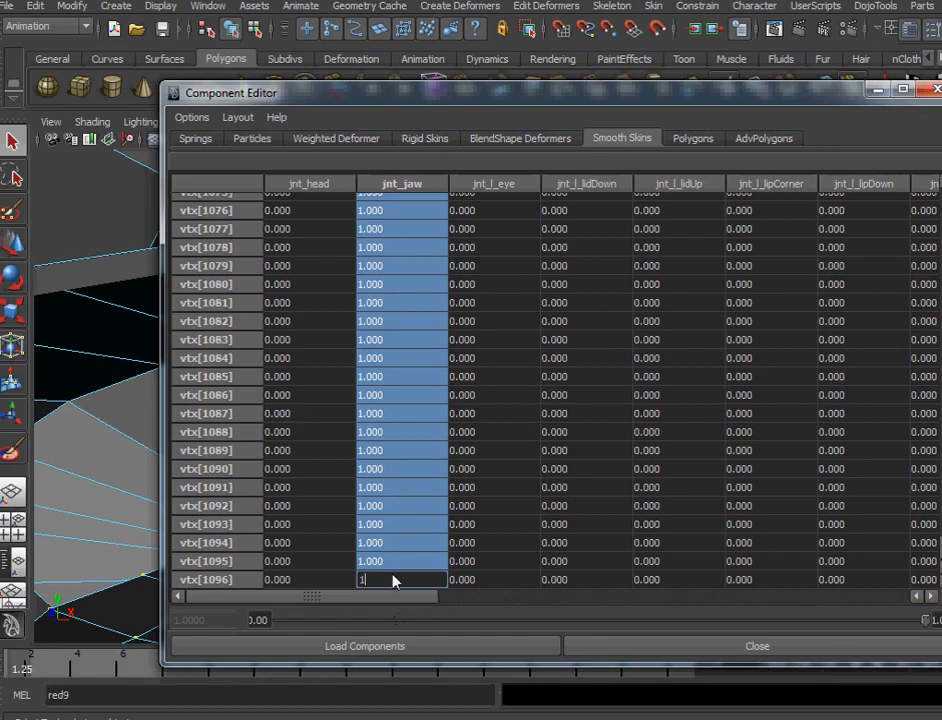
key(Return)
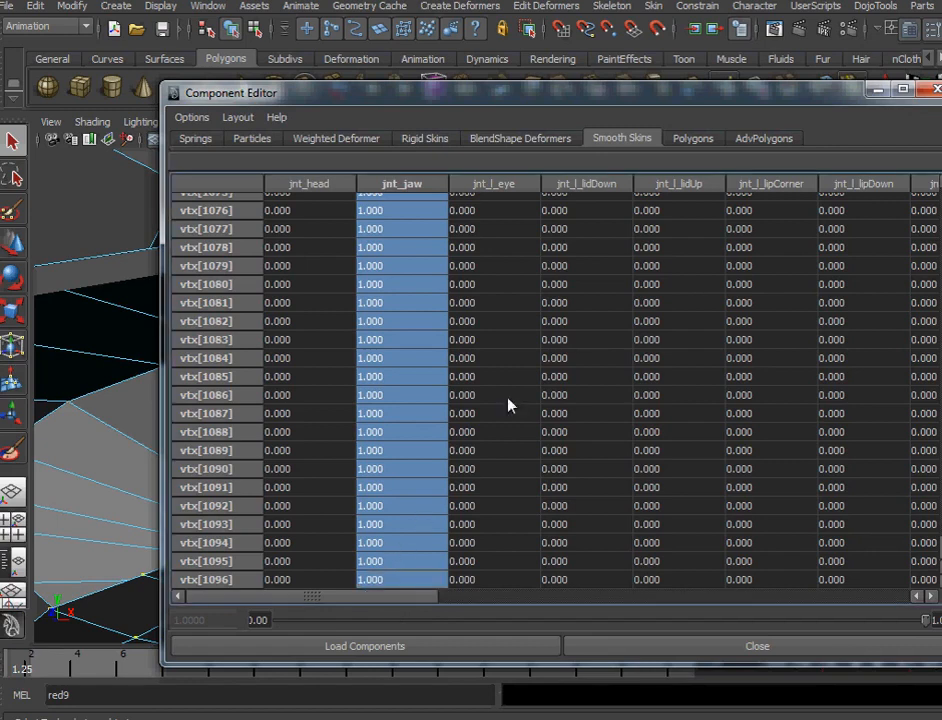
click(876, 89)
Return the head mesh to object mode and activate the Select tool with the face seen from the front.
alt+right_drag(414, 484, 298, 410)
right_drag(367, 452, 402, 430)
right_drag(385, 472, 278, 445)
alt+drag(370, 543, 335, 497)
alt+right_drag(333, 491, 314, 478)
alt+middle_drag(314, 478, 306, 537)
click(12, 143)
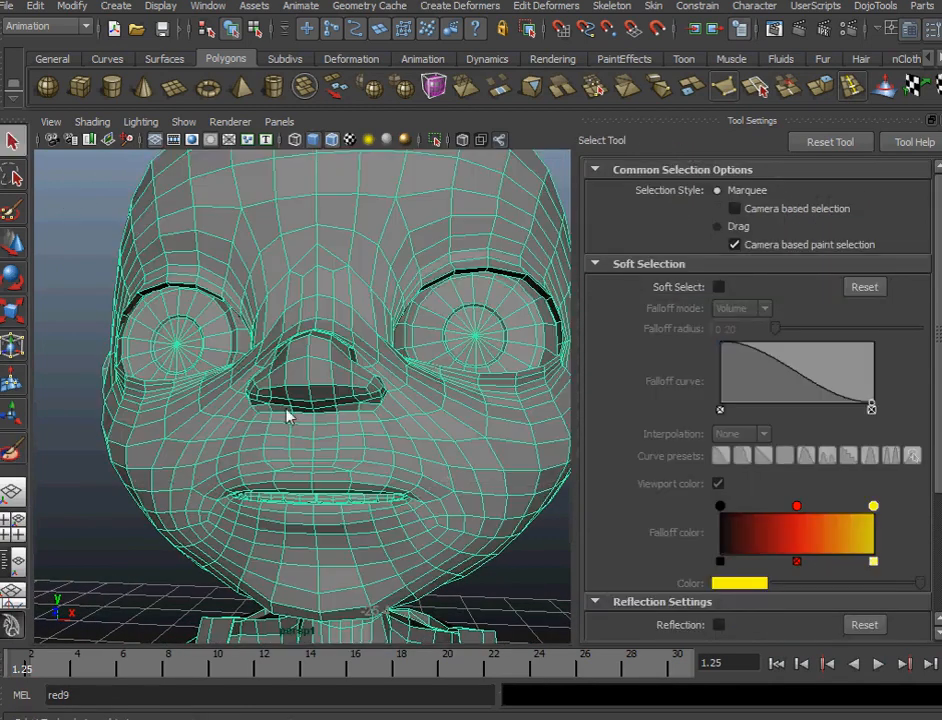
Switch the head mesh to face selection and select the loop of faces around the lips.
right_drag(424, 482, 423, 520)
alt+drag(370, 483, 384, 474)
alt+right_drag(388, 482, 420, 535)
alt+drag(420, 535, 242, 440)
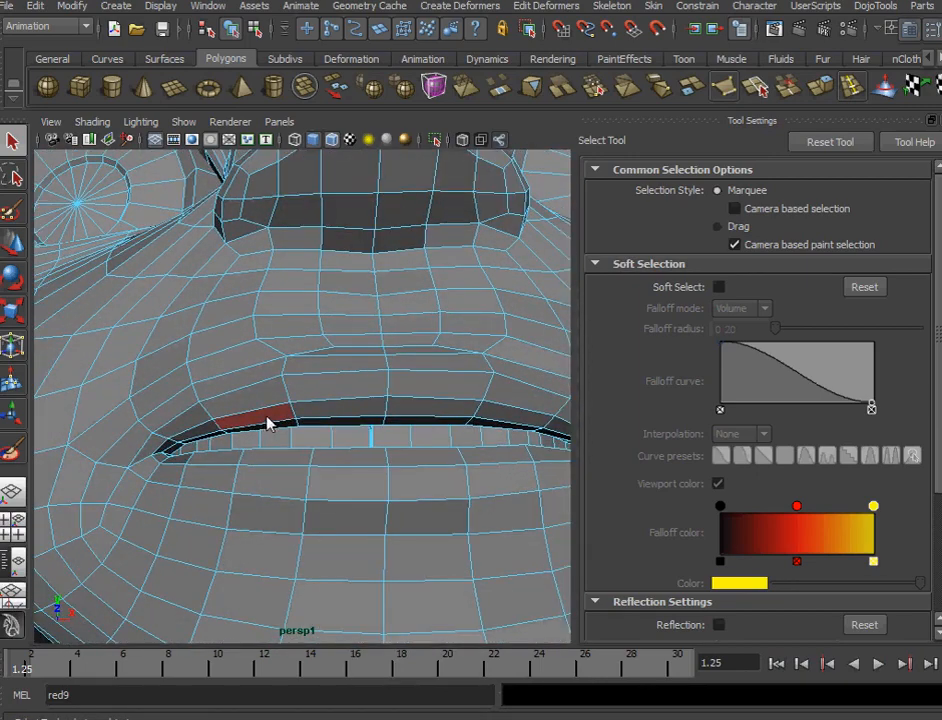
shift+double_click(426, 414)
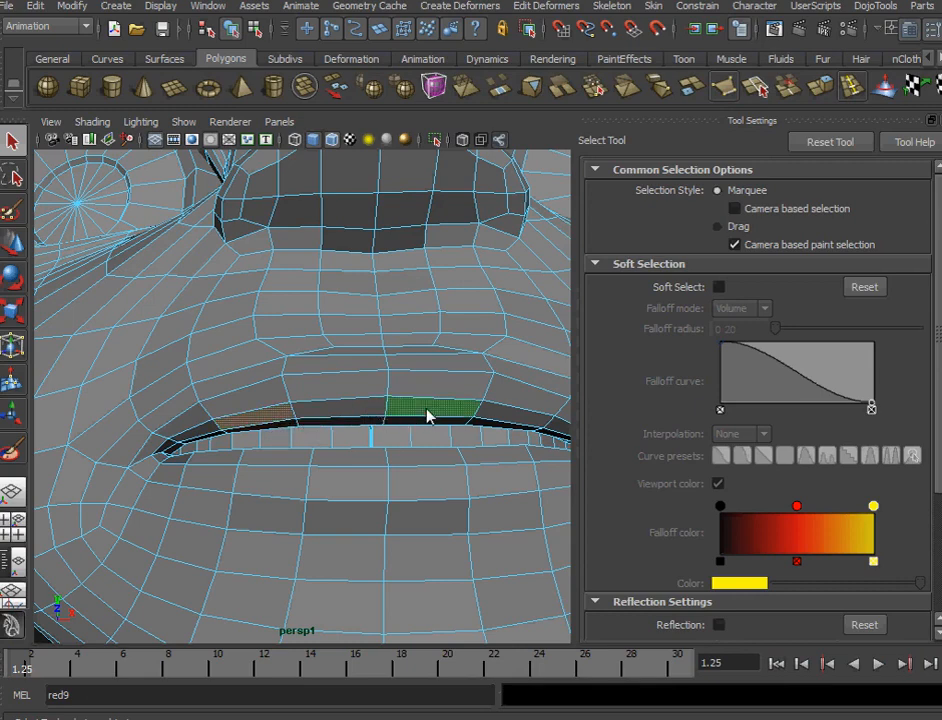
shift+double_click(502, 418)
alt+right_drag(408, 464, 311, 454)
alt+drag(311, 454, 311, 456)
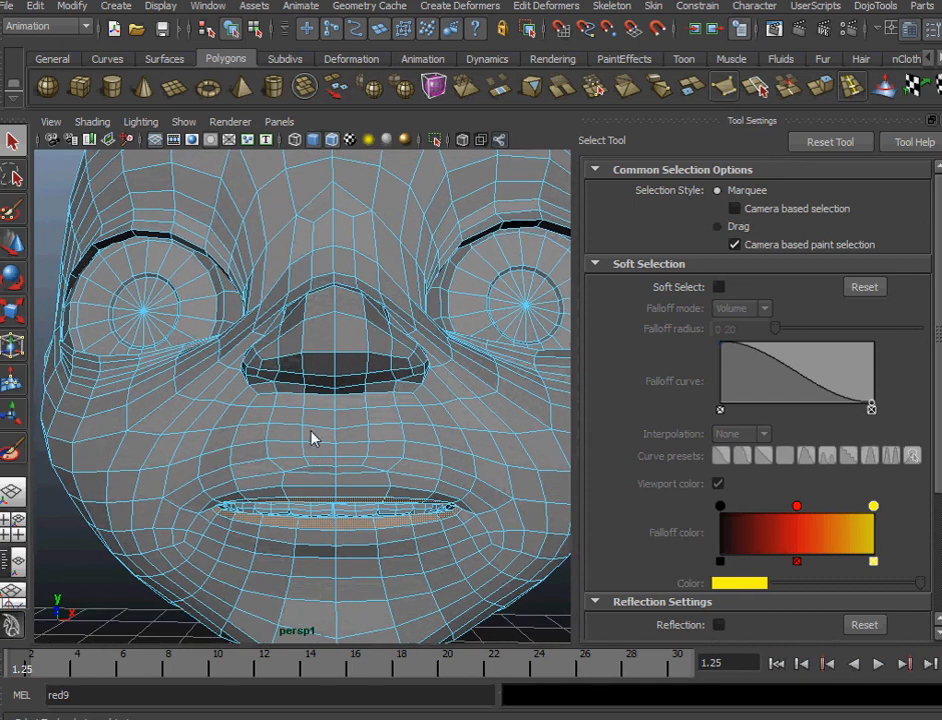
Grow the lip face selection five times to cover the surrounding mouth area and isolate the selected faces in the view.
key(greater)
key(greater)
key(greater)
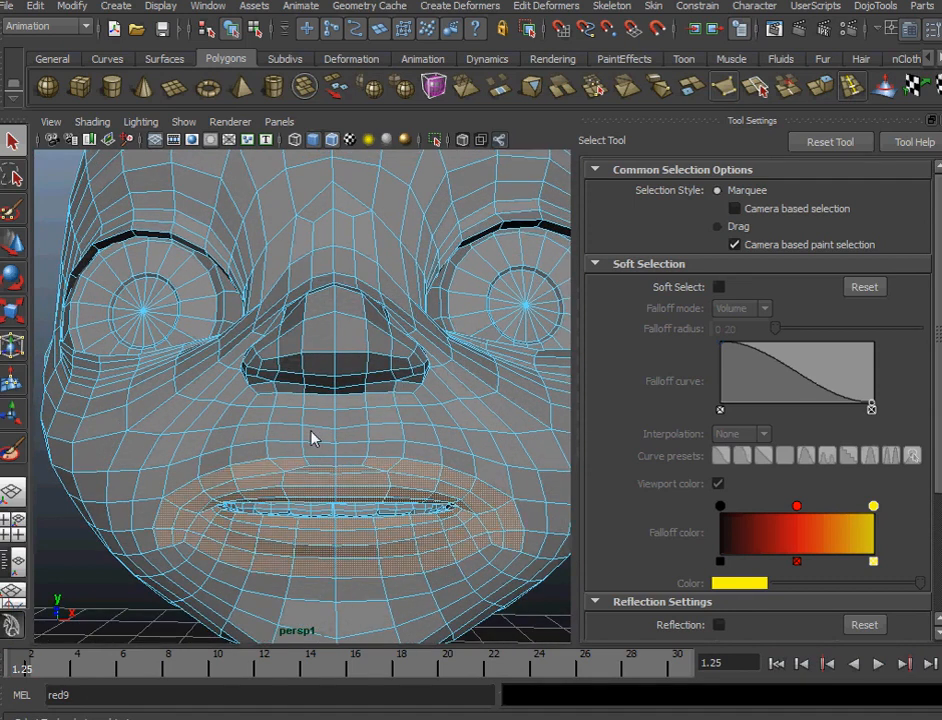
key(greater)
key(greater)
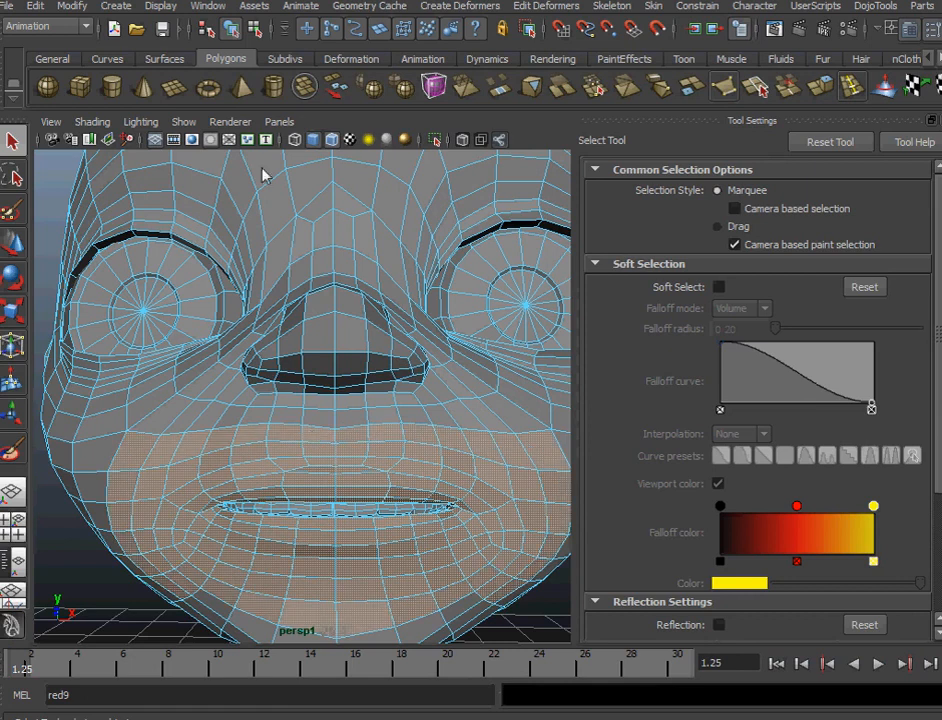
click(181, 122)
mouse_move(200, 148)
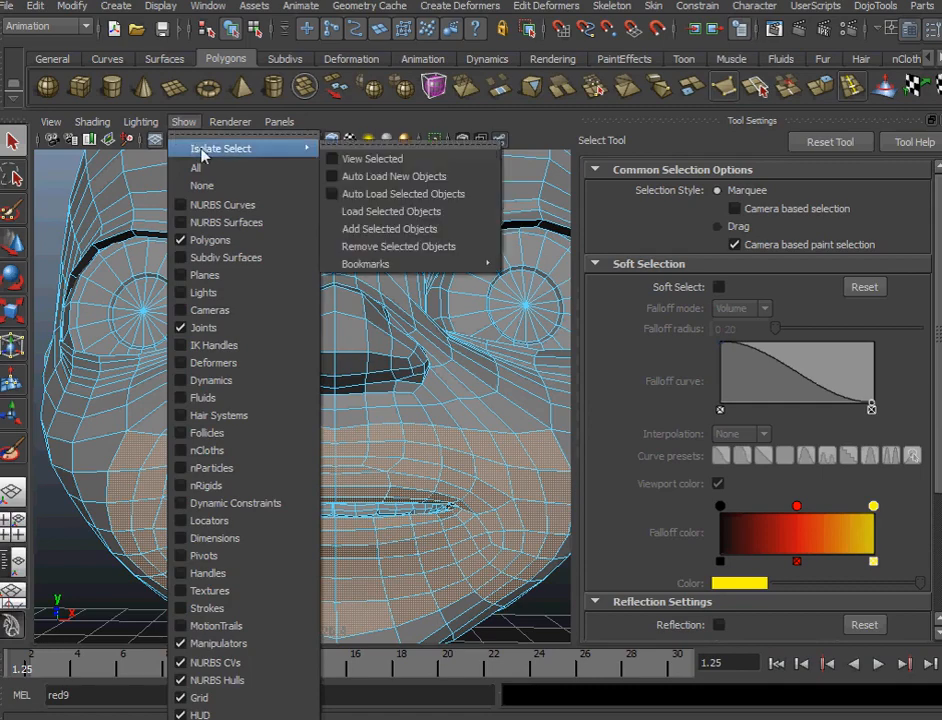
click(362, 160)
Select the rear faces of the inner mouth cavity and grow the selection one ring towards the lips.
alt+drag(364, 315, 213, 391)
drag(222, 514, 351, 553)
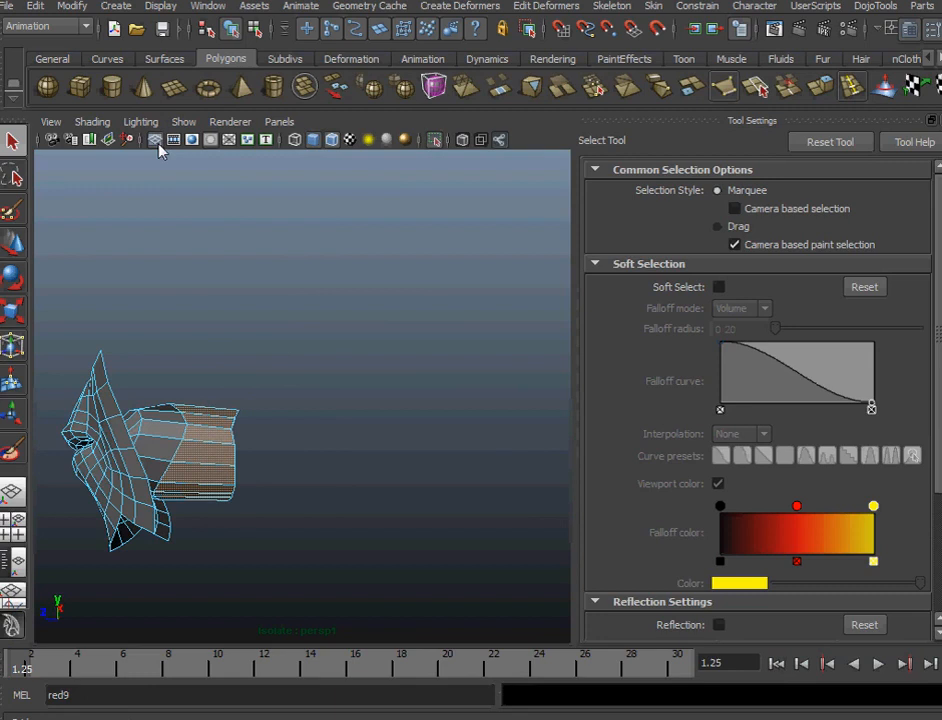
alt+drag(83, 400, 295, 527)
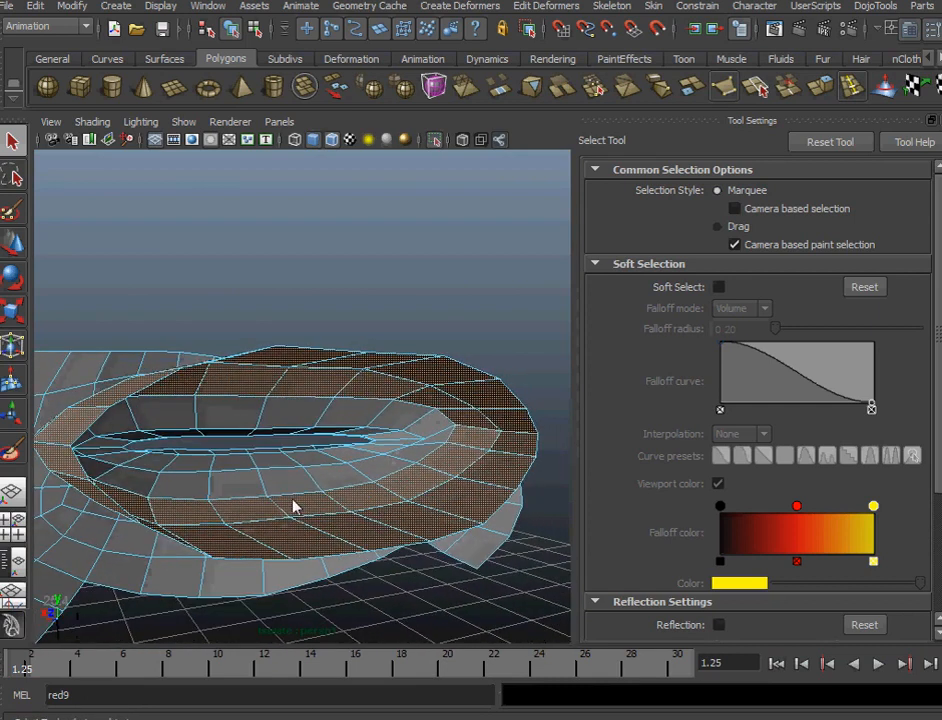
key(shift+period)
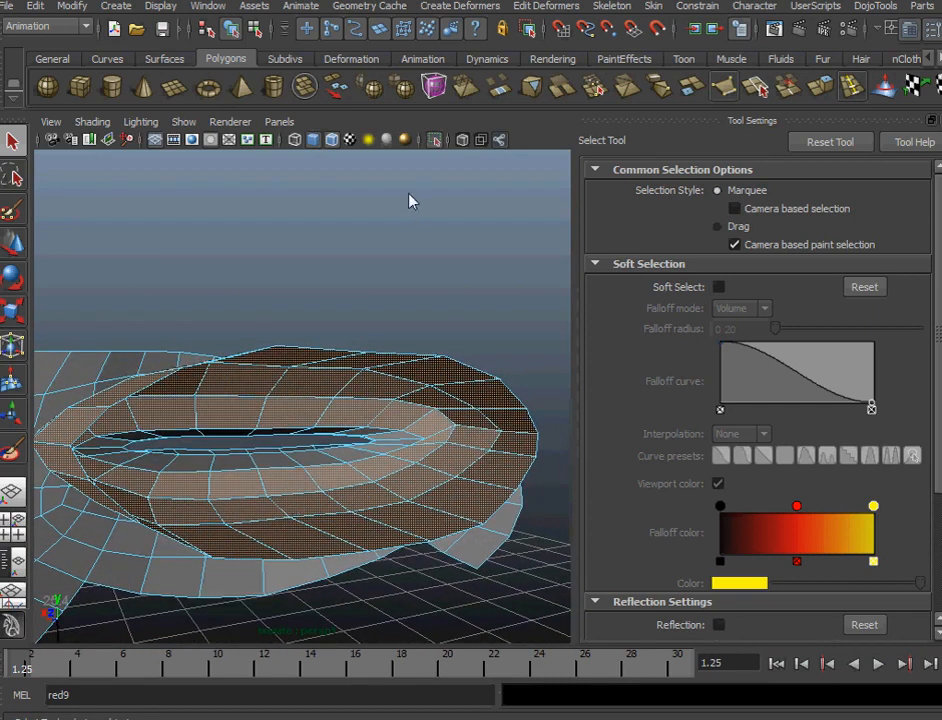
click(183, 122)
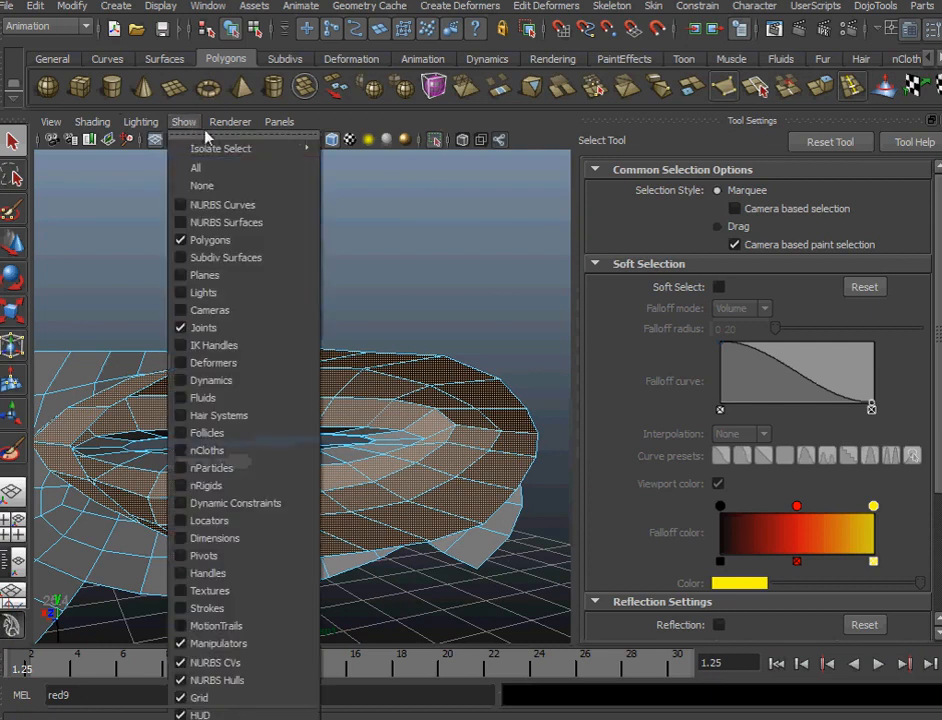
mouse_move(219, 150)
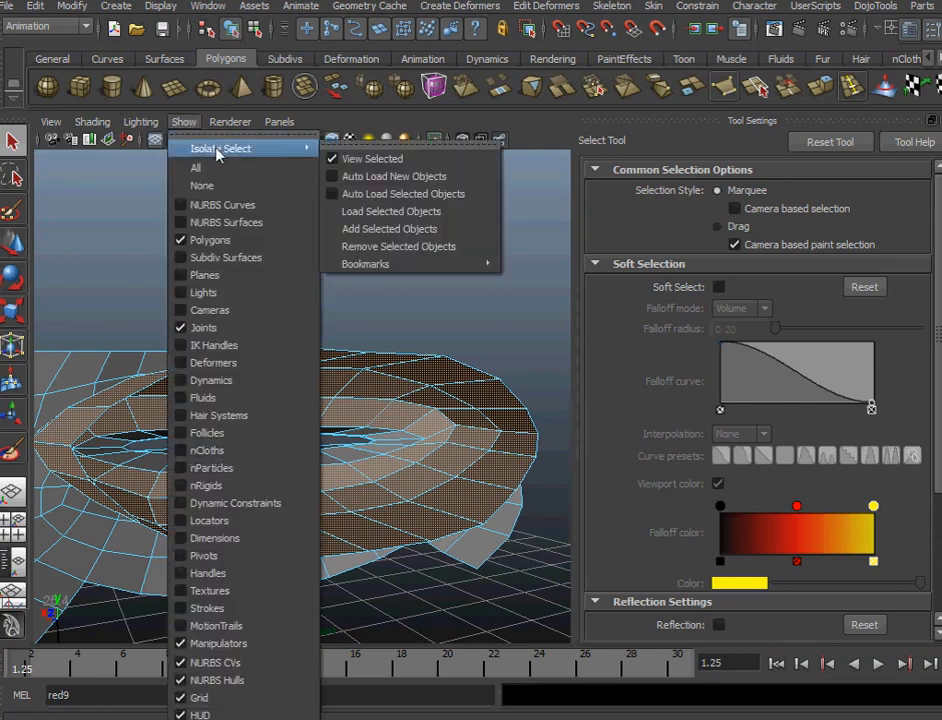
click(437, 229)
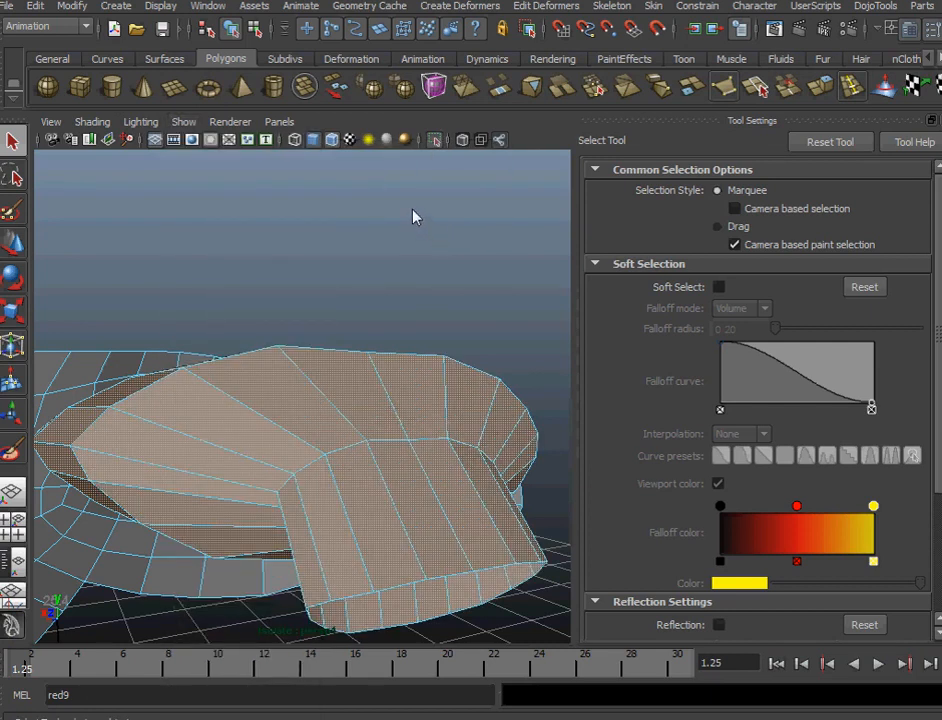
key(ctrl+z)
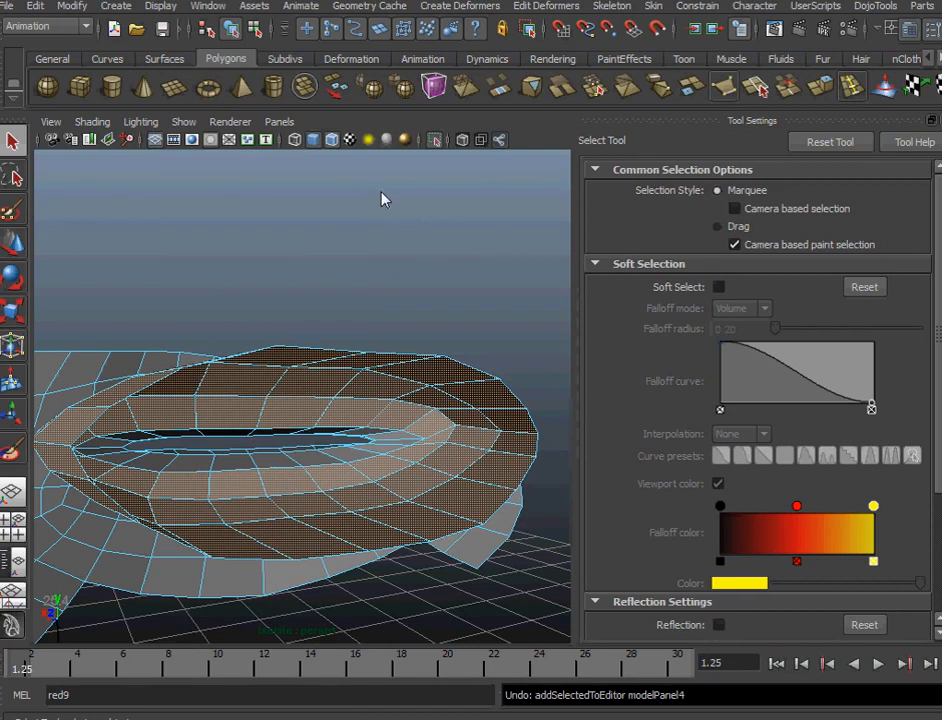
Remove the selected inner mouth faces from the isolated view.
click(185, 122)
mouse_move(300, 148)
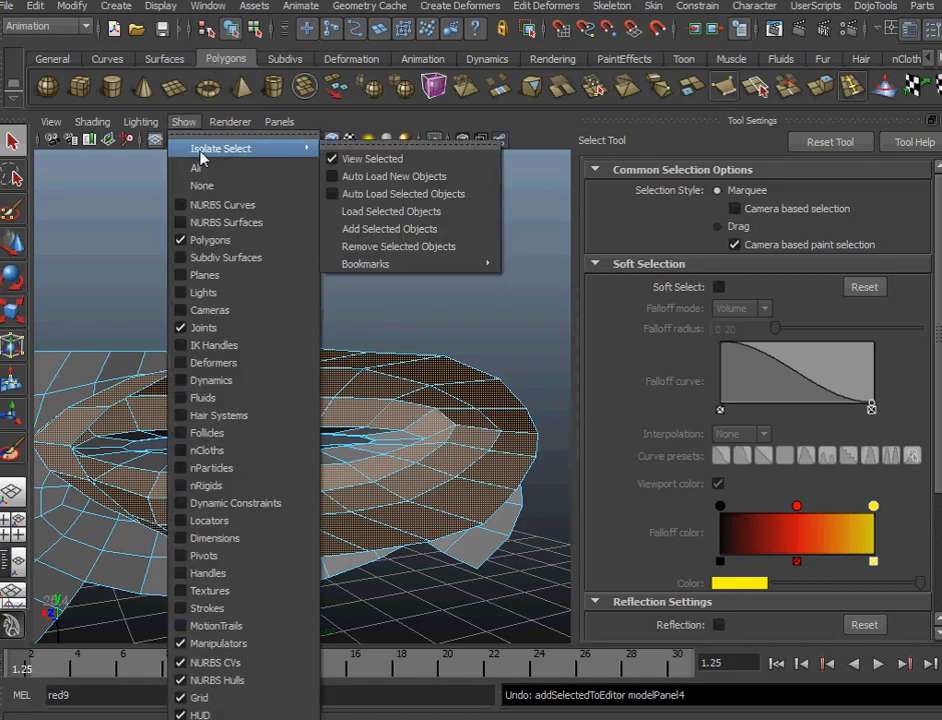
click(443, 248)
Look at the isolated mouth from the front through the persp1 camera and select its mesh in object mode.
scroll(275, 368, up, 5)
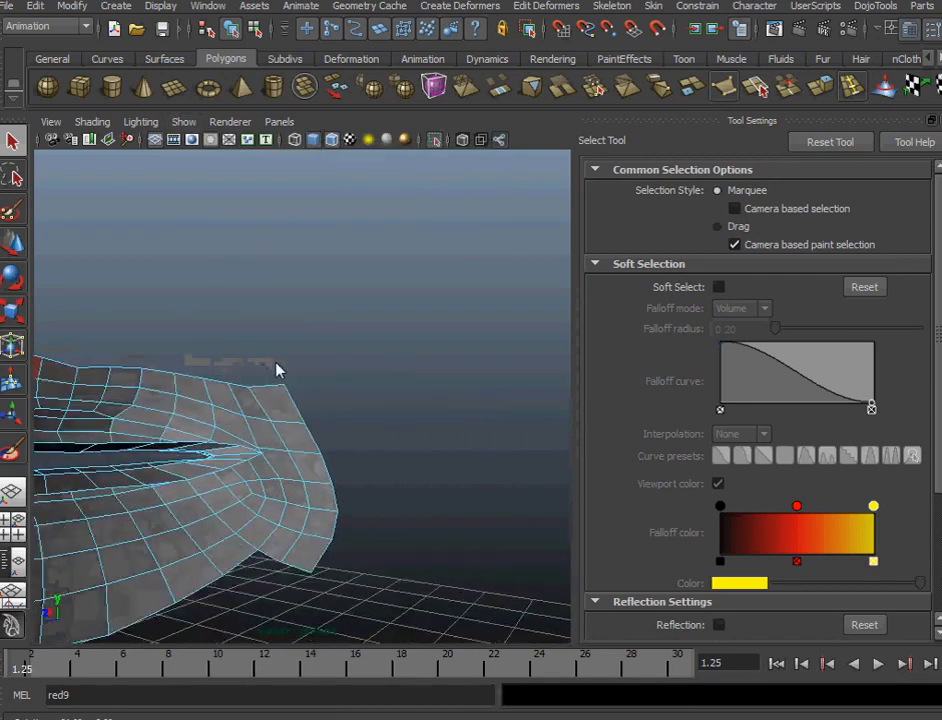
alt+right_drag(251, 398, 108, 354)
alt+drag(108, 354, 322, 413)
alt+right_drag(322, 413, 420, 430)
click(279, 121)
mouse_move(376, 143)
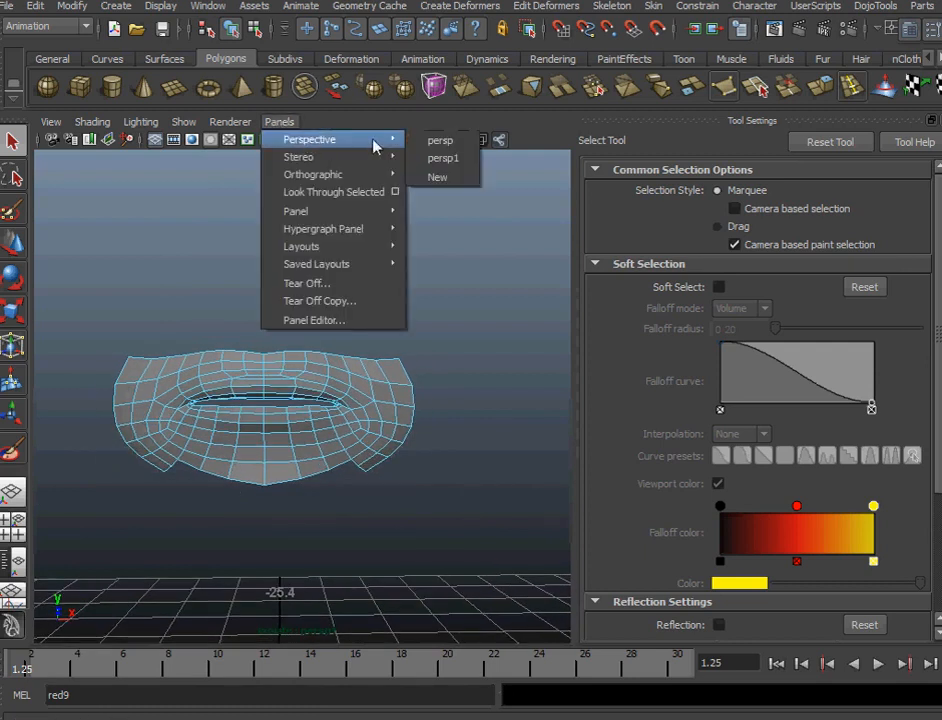
click(445, 158)
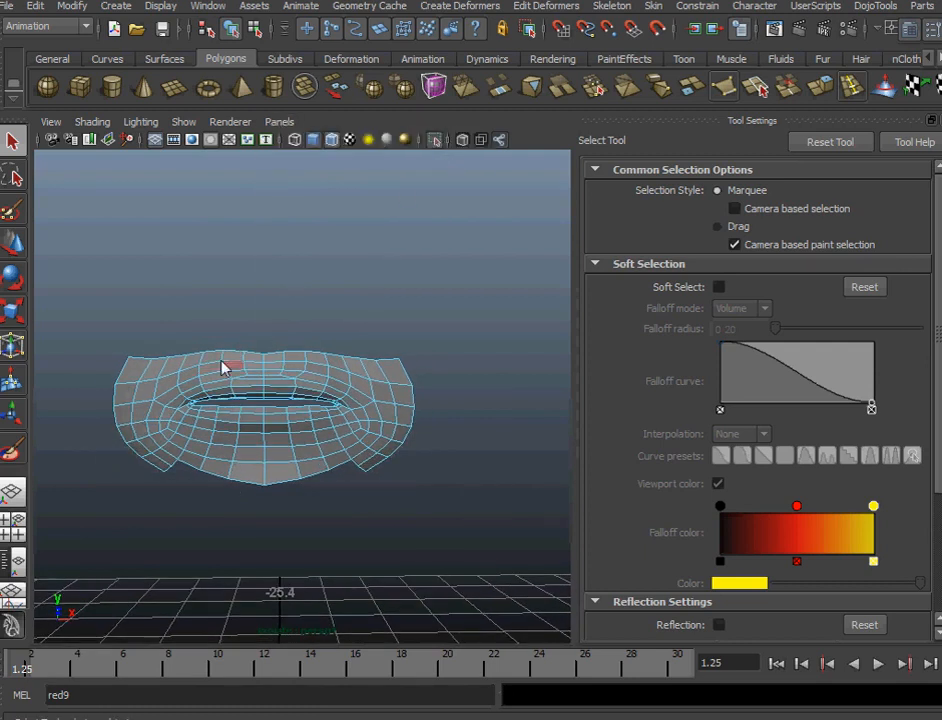
alt+right_drag(263, 370, 313, 391)
alt+drag(313, 391, 437, 351)
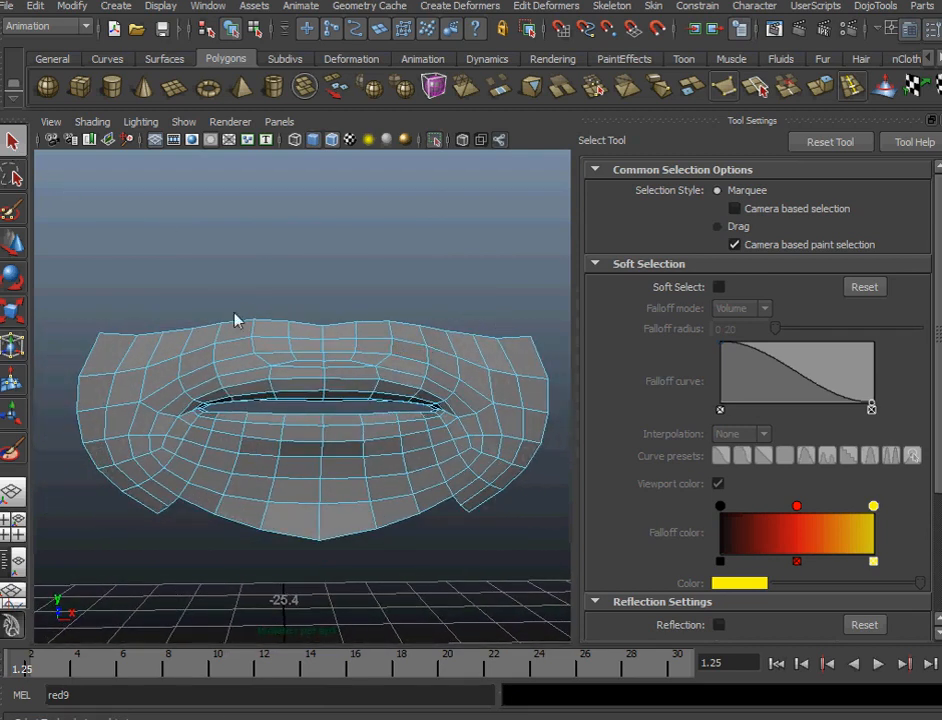
right_drag(236, 357, 305, 336)
click(275, 396)
mouse_move(275, 396)
alt+mouse_down()
mouse_move(254, 400)
mouse_move(279, 402)
alt+mouse_up()
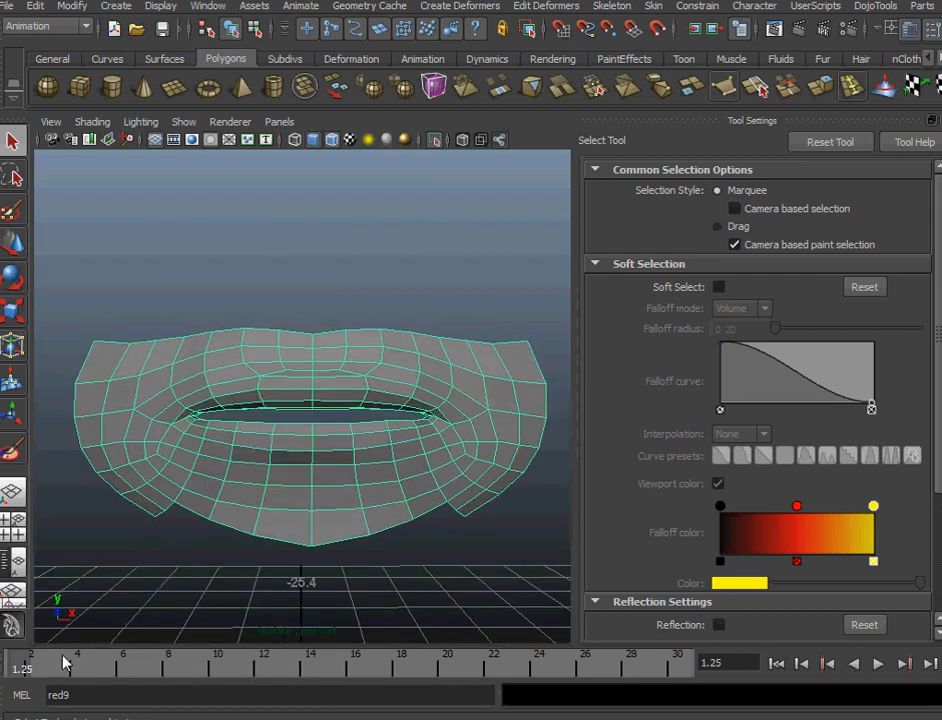
Play the animation on the timeline and stop playback.
key(F9)
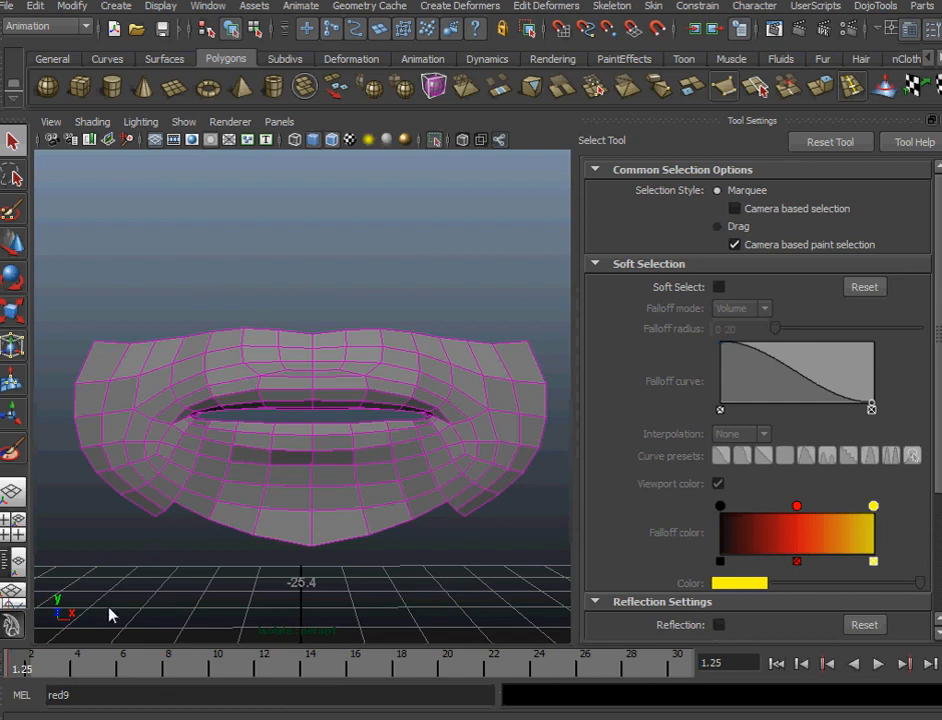
key(alt+v)
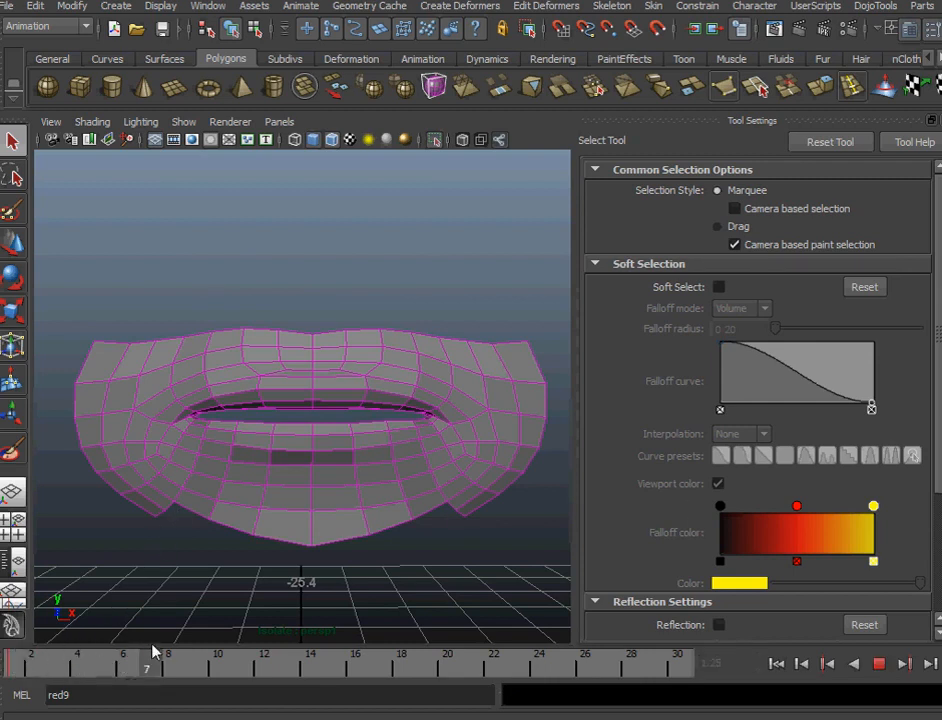
key(alt+v)
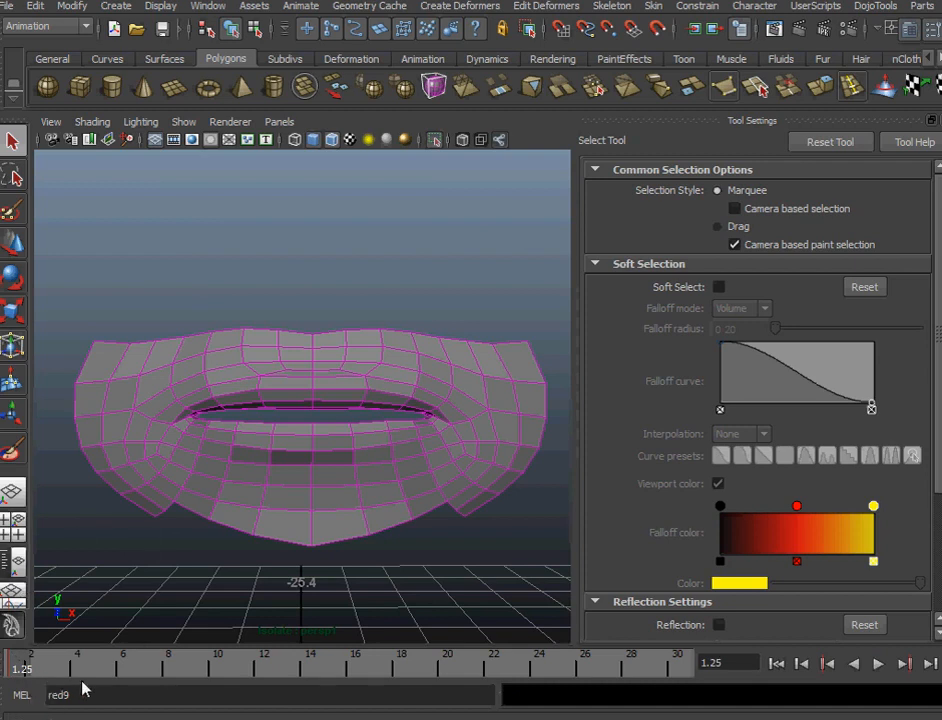
Show the Range Slider and set the playback start frame to 1.
right_click(2, 677)
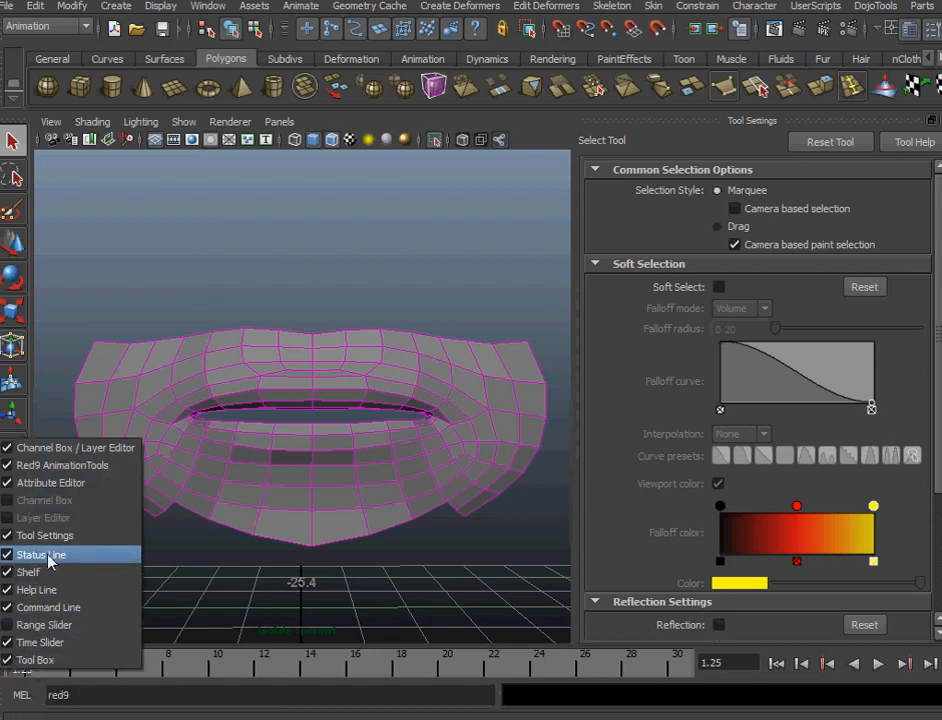
click(50, 626)
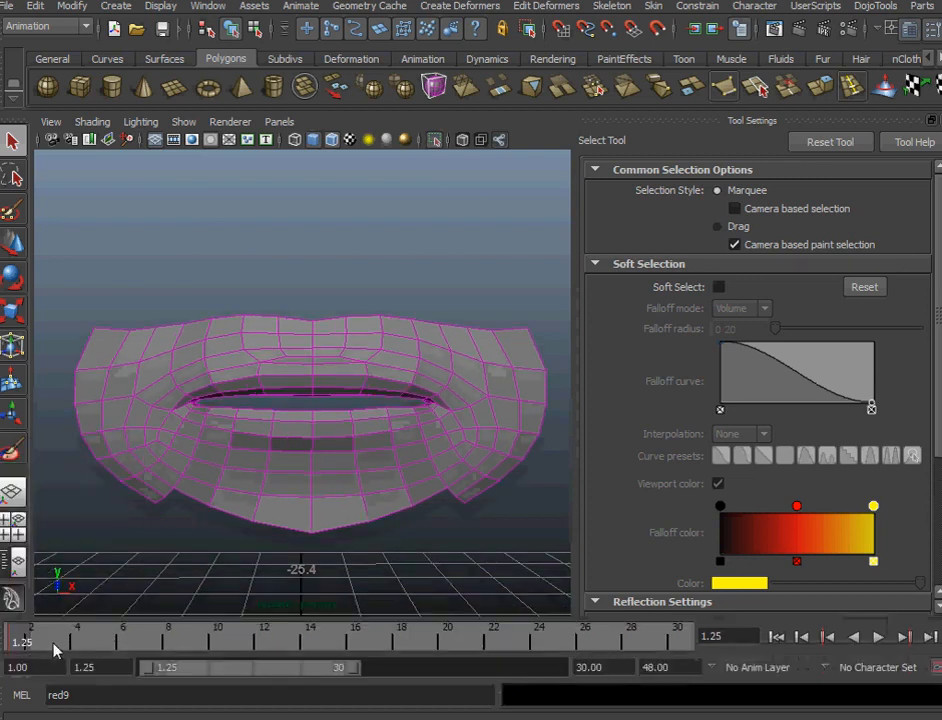
click(99, 668)
text(1)
key(Return)
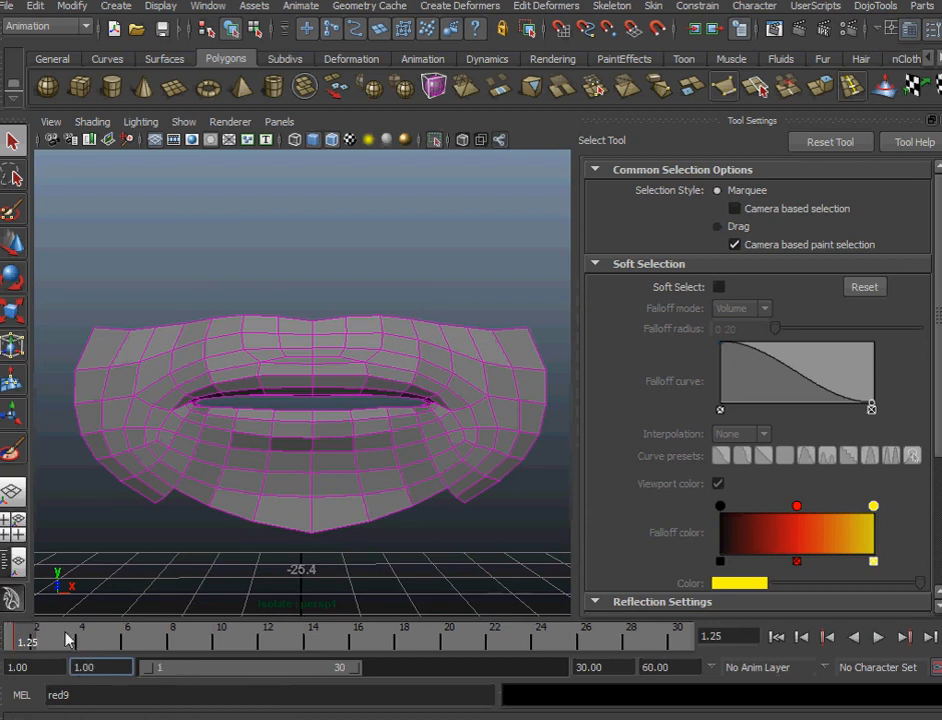
Go to frame 1 and snap the keys at the start of the timeline to whole frames.
click(59, 645)
click(20, 642)
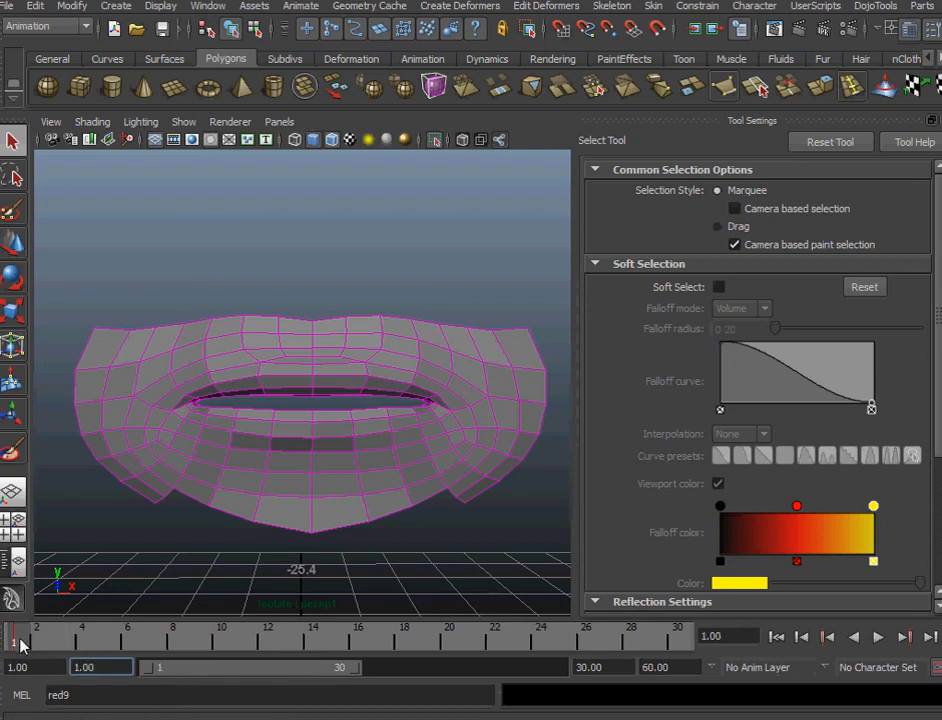
right_click(24, 641)
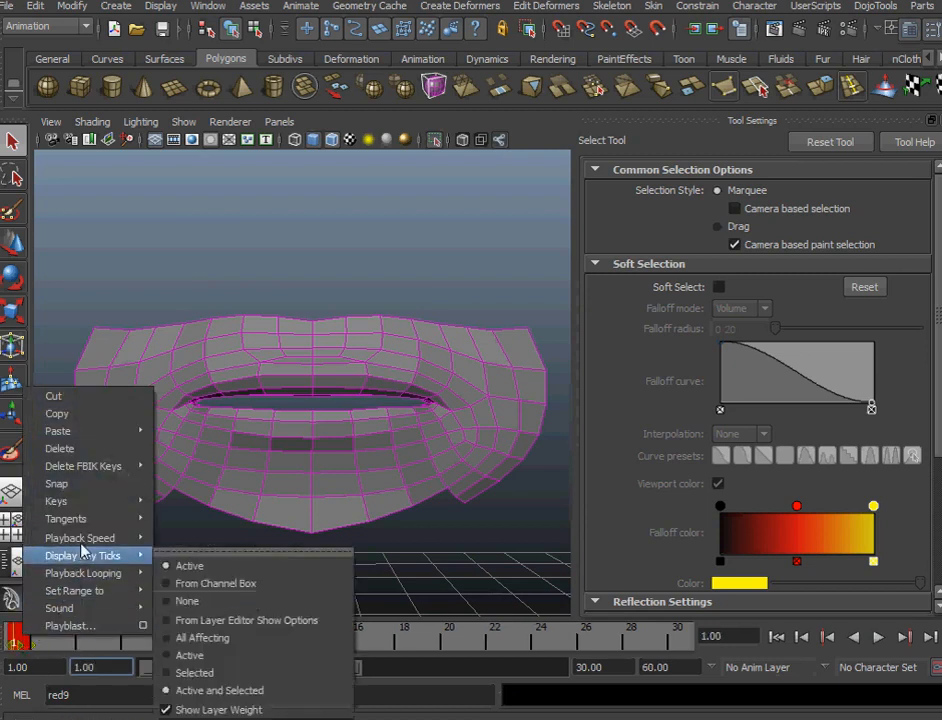
click(92, 484)
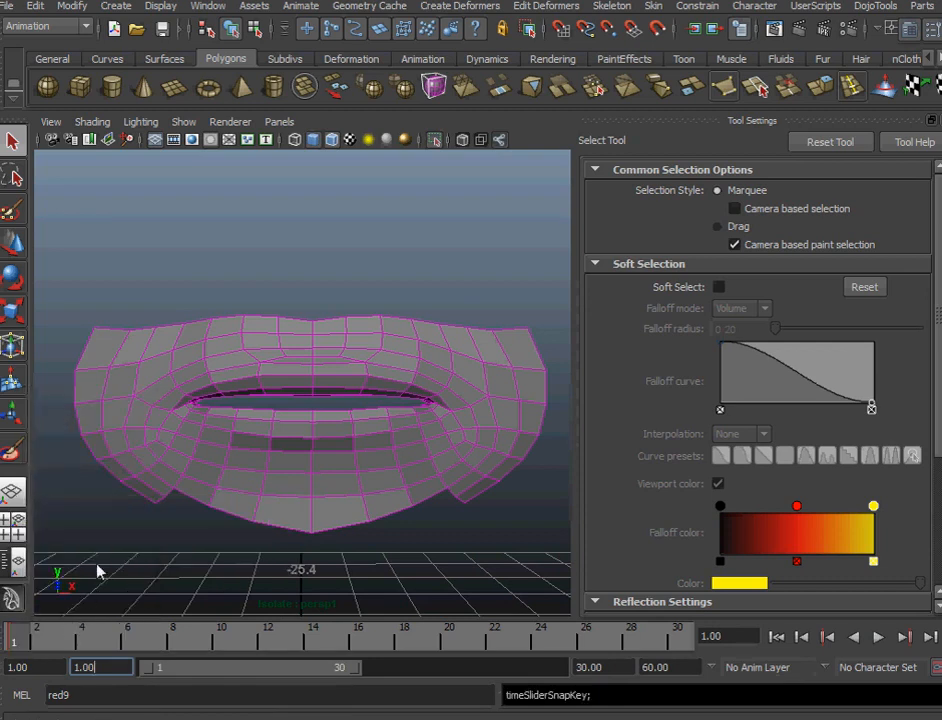
Widen the viewport, bring up the Red9 PoseManager and load the JawOpen pose onto the jnt_neck hierarchy.
alt+right_drag(243, 497, 257, 508)
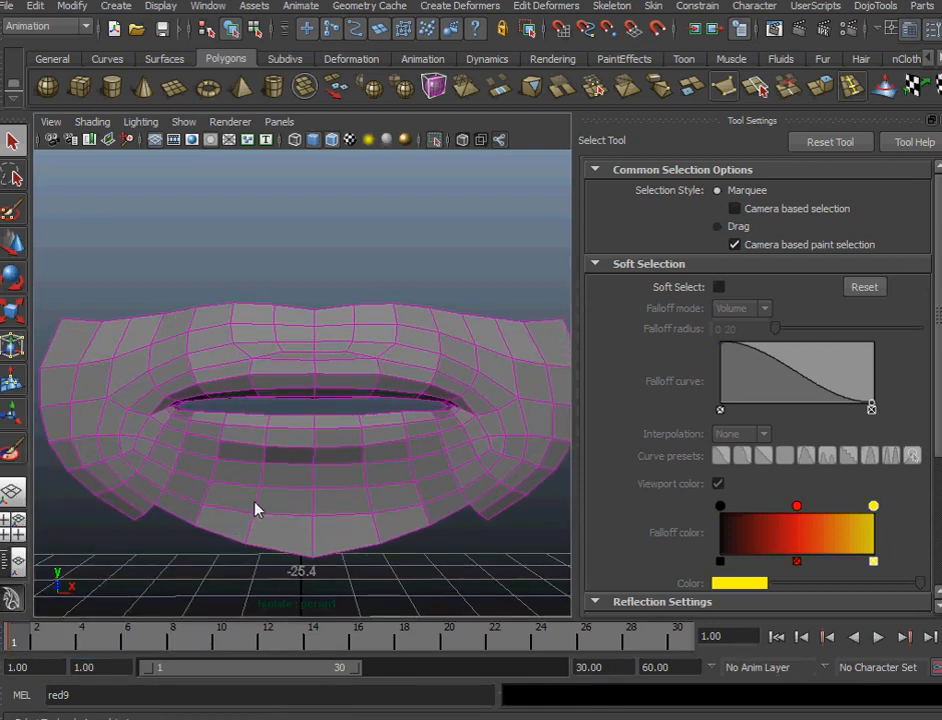
drag(574, 336, 686, 360)
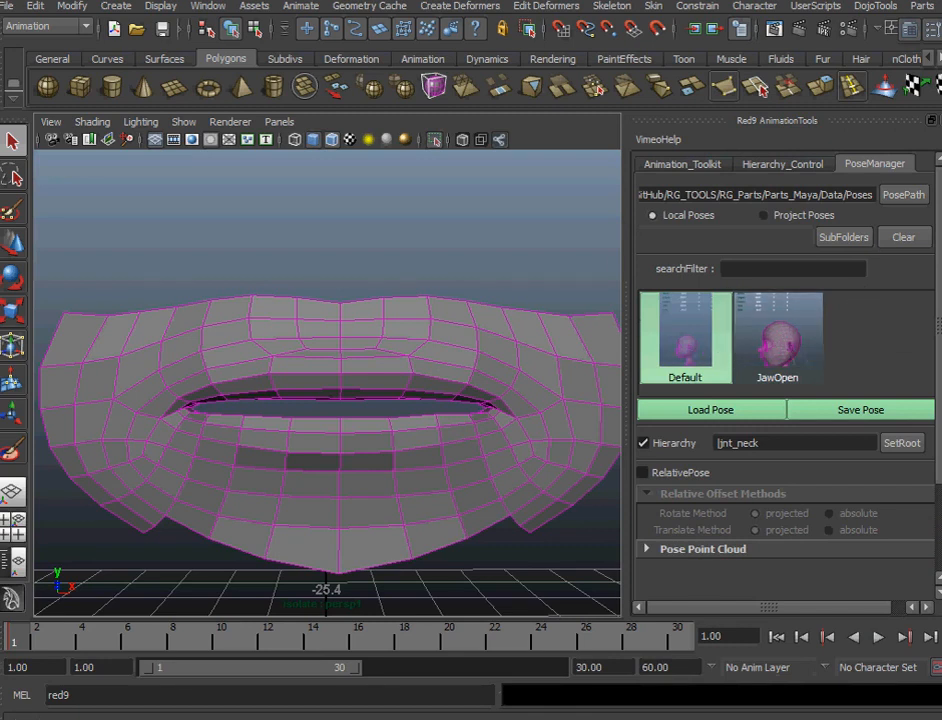
click(778, 341)
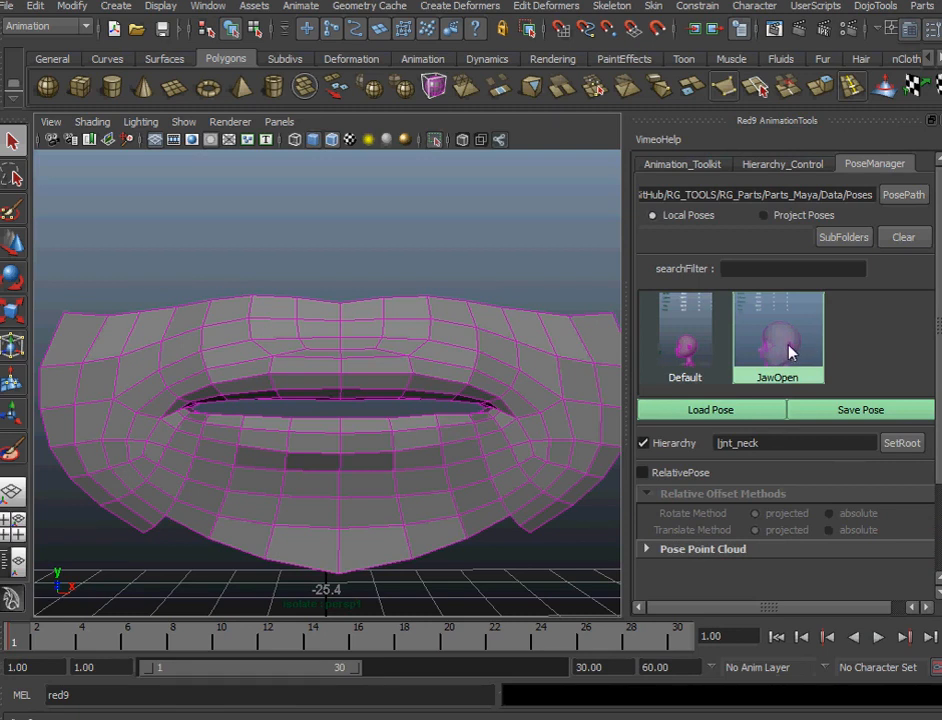
click(724, 416)
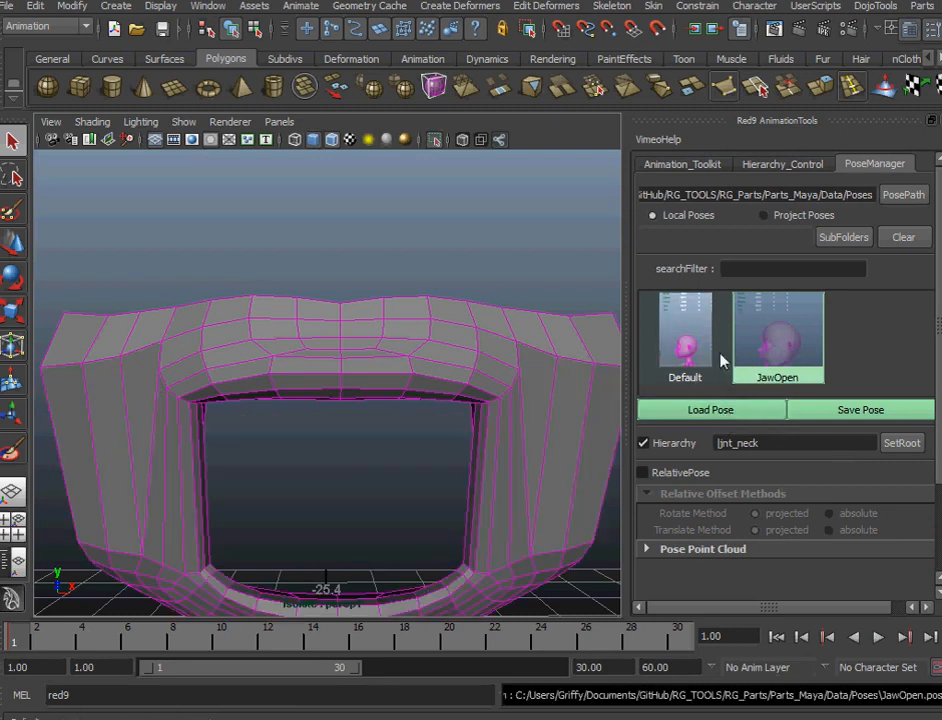
Select the isolated lip-area mesh and start the Paint Skin Weights Tool on it.
alt+drag(388, 487, 370, 437)
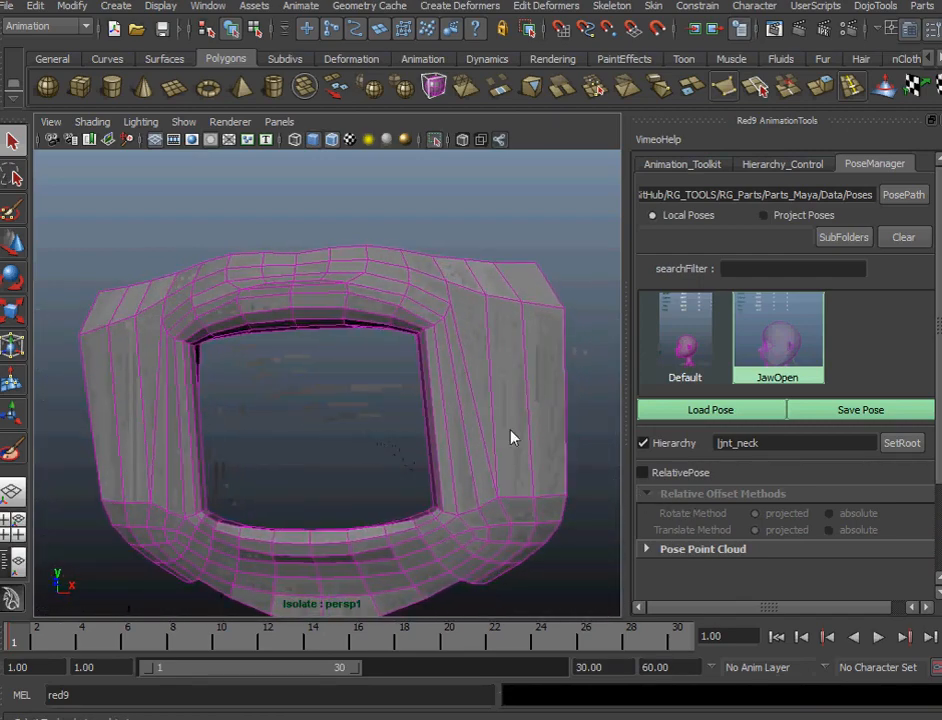
click(473, 458)
alt+right_drag(430, 511, 449, 514)
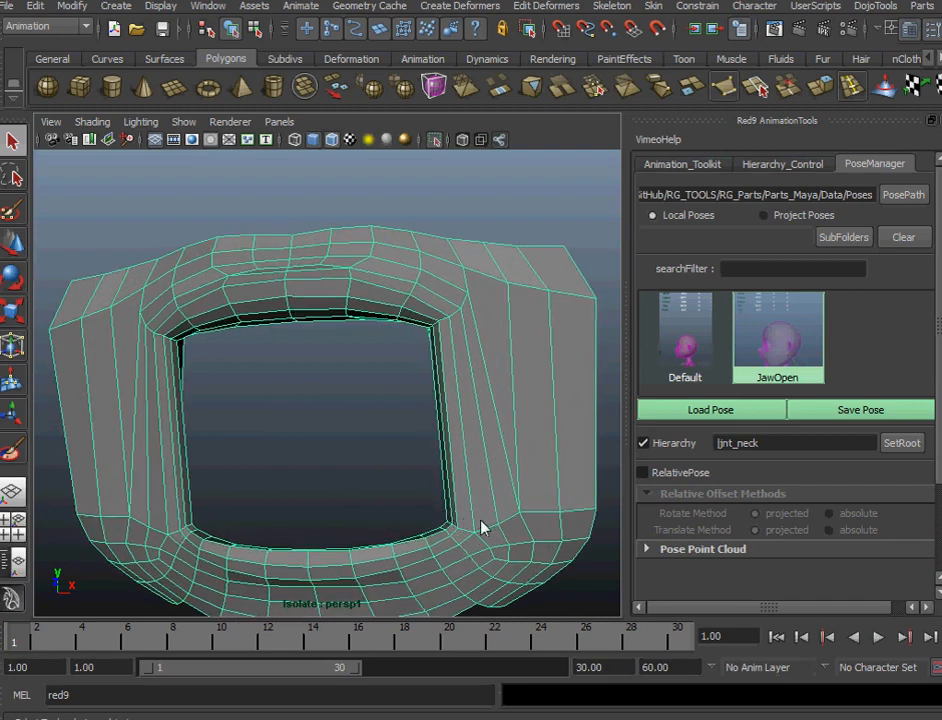
alt+drag(474, 520, 474, 500)
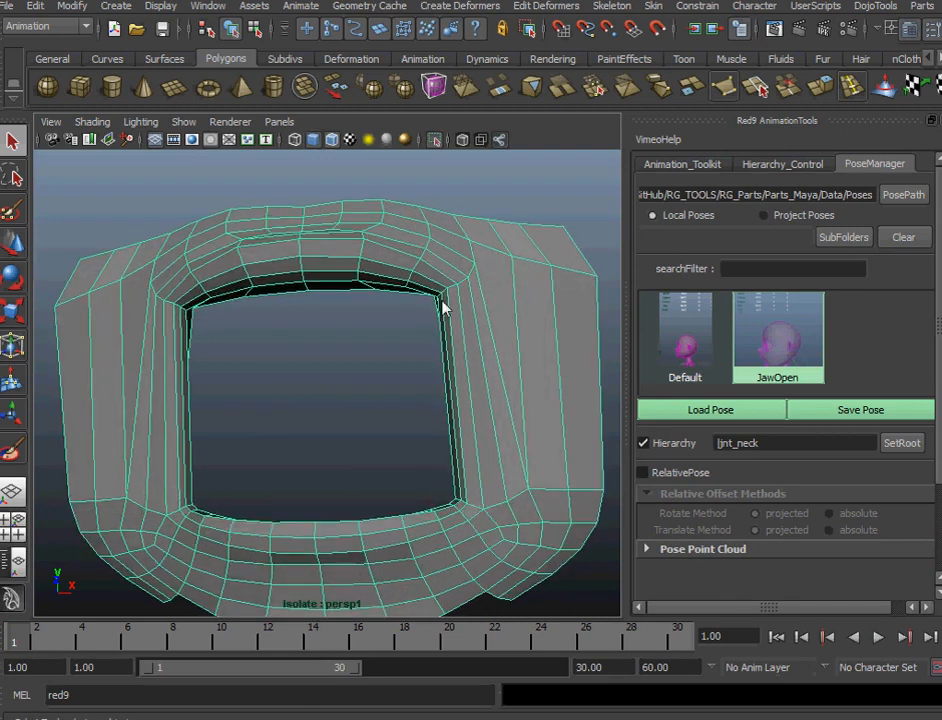
alt+drag(226, 563, 398, 500)
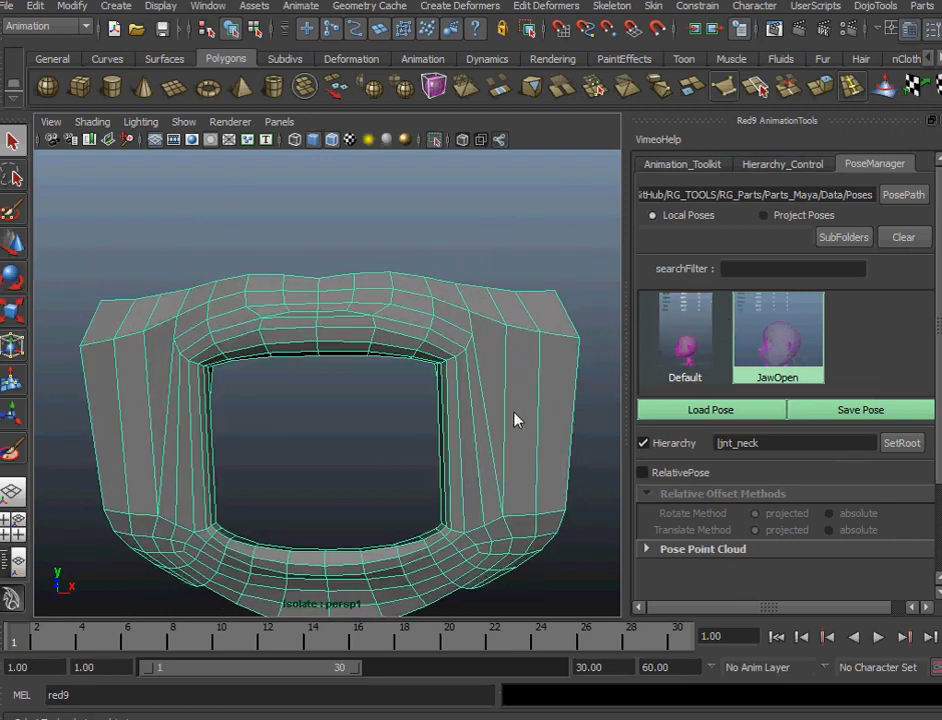
right_drag(498, 423, 448, 410)
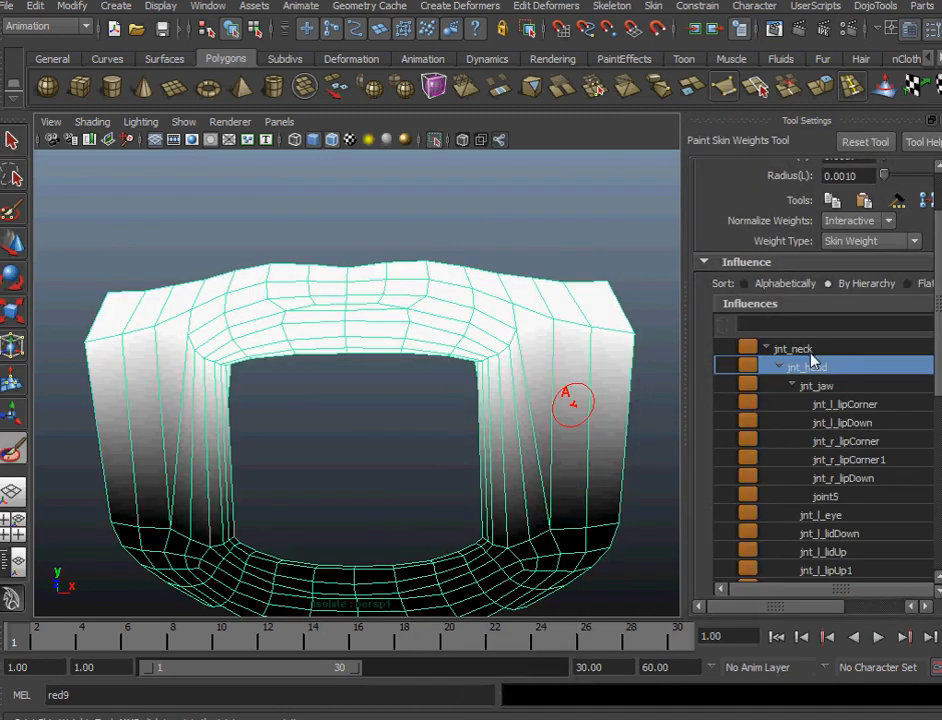
Select all the skin influences from jnt_neck through joint7 and lock their weights.
click(808, 350)
scroll(905, 450, down, 5)
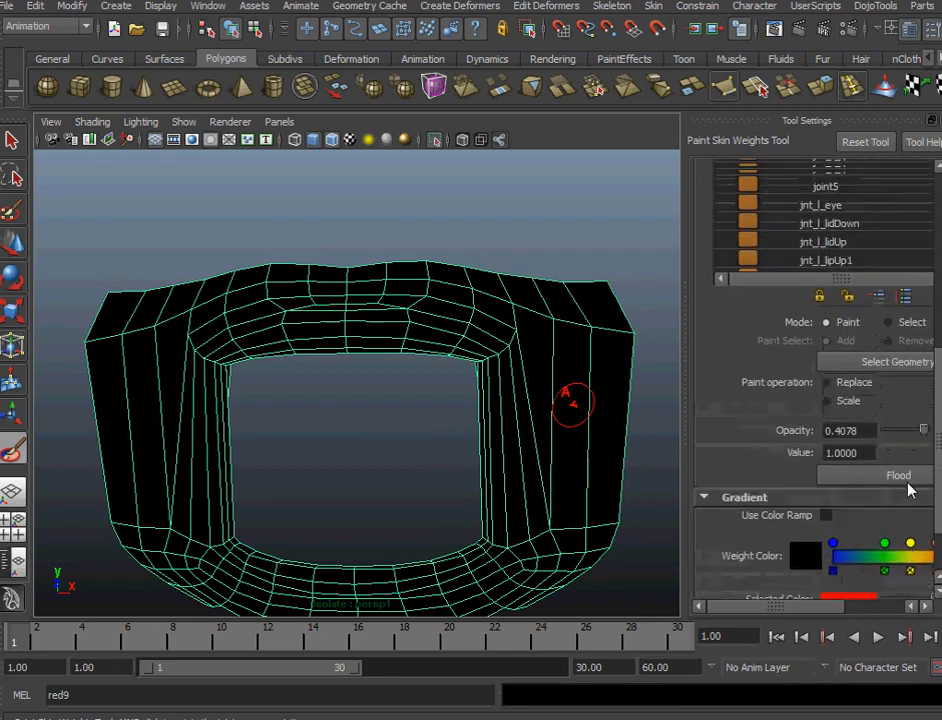
scroll(909, 490, up, 6)
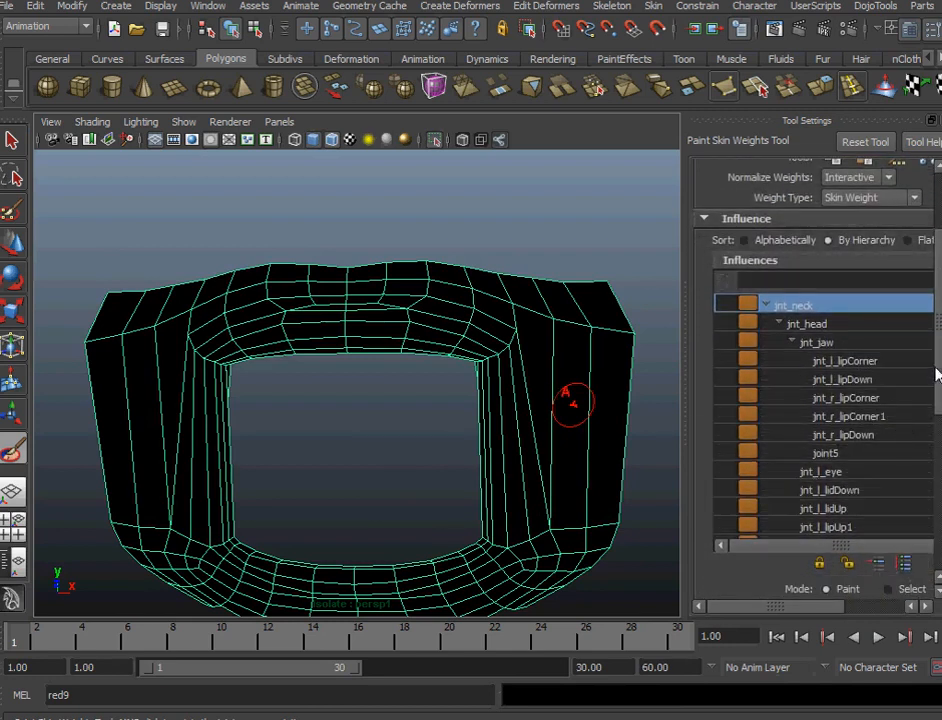
drag(687, 398, 561, 410)
scroll(880, 490, down, 2)
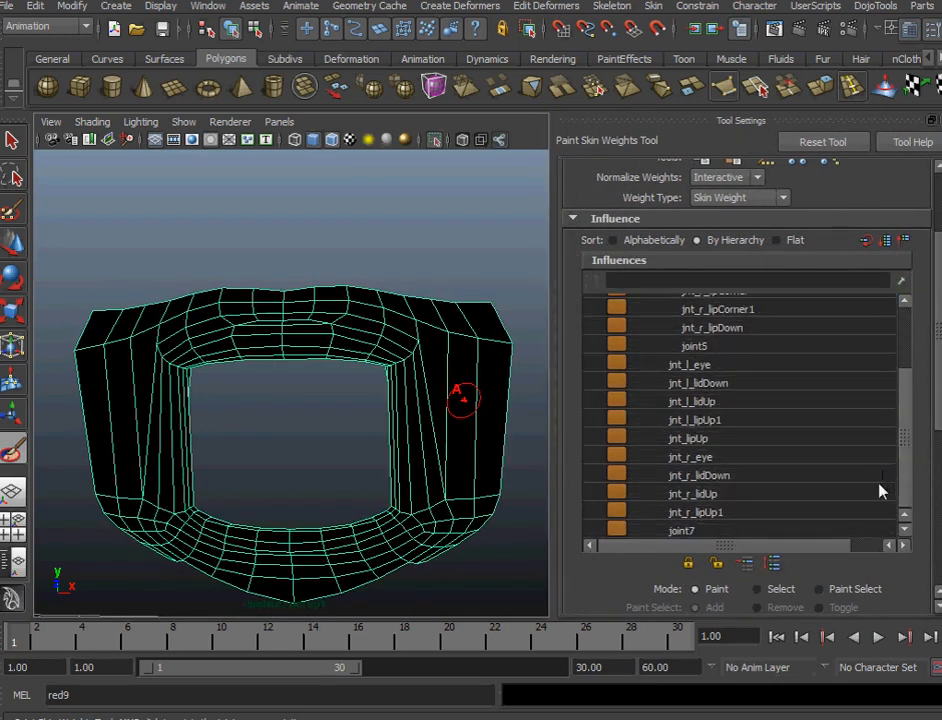
click(687, 531)
click(689, 564)
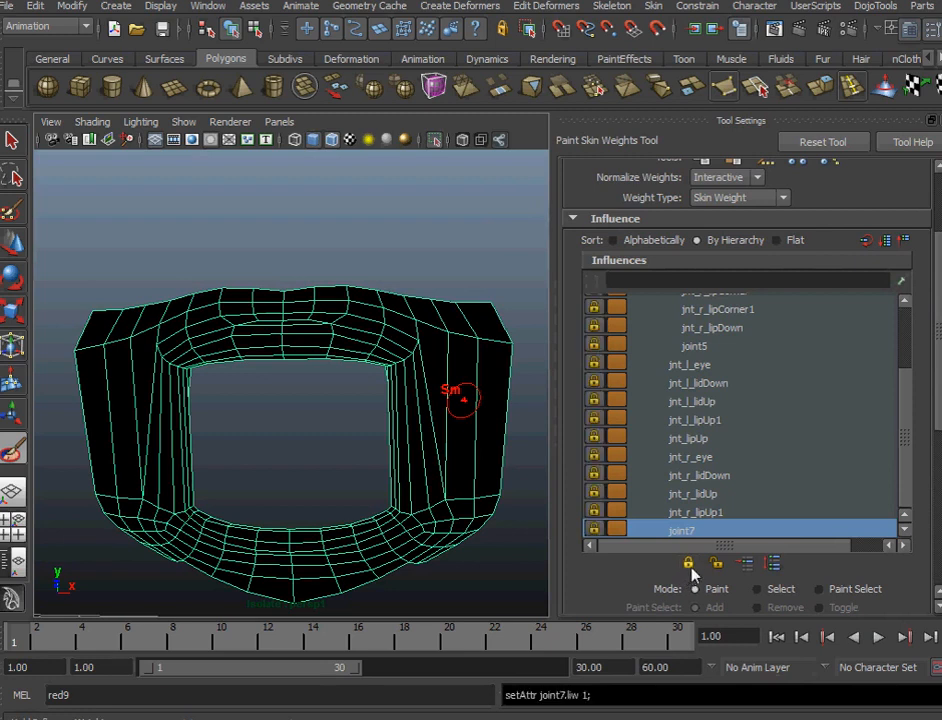
Unlock the weights of only the jnt_head and jnt_jaw influences.
scroll(908, 410, up, 2)
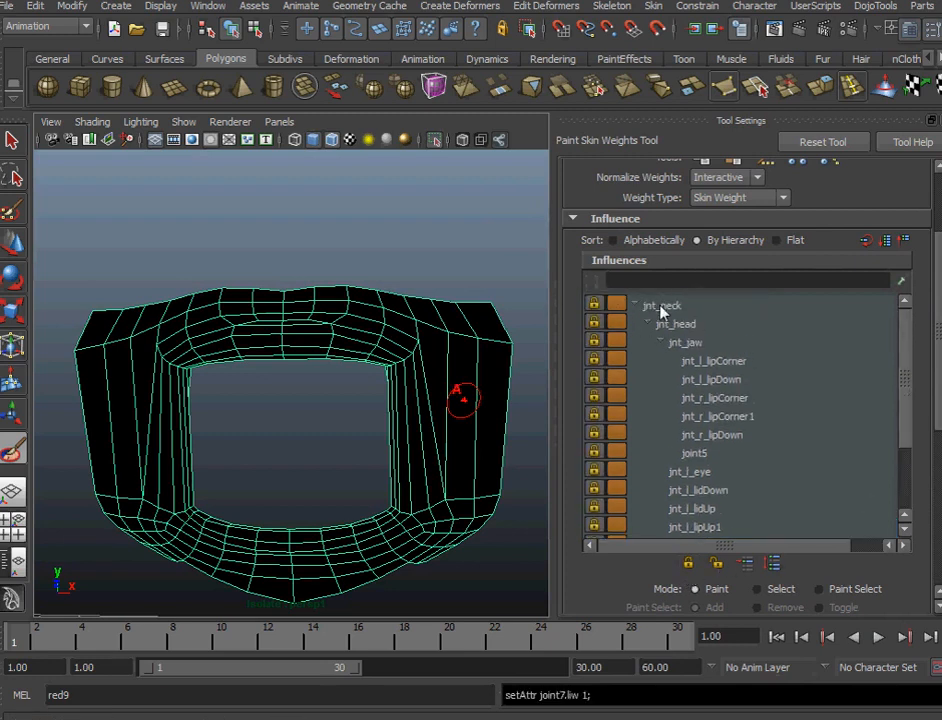
click(686, 328)
click(682, 344)
click(591, 341)
click(720, 562)
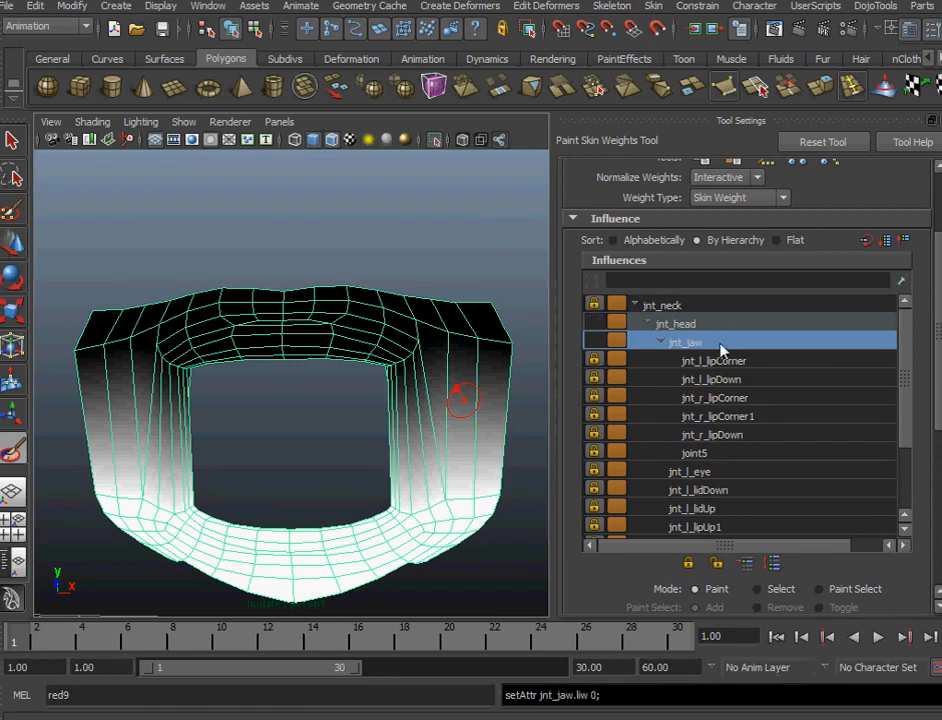
Smooth the jnt_jaw weights around the lower mouth corner on the character's left side, with the opacity at 1.
alt+drag(387, 433, 435, 450)
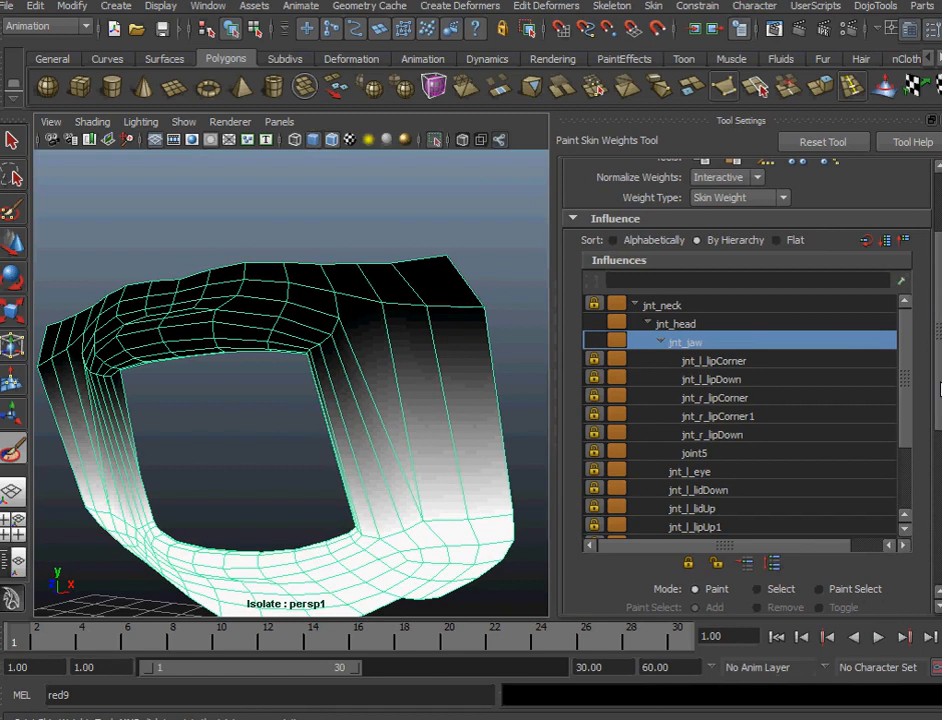
scroll(898, 470, down, 4)
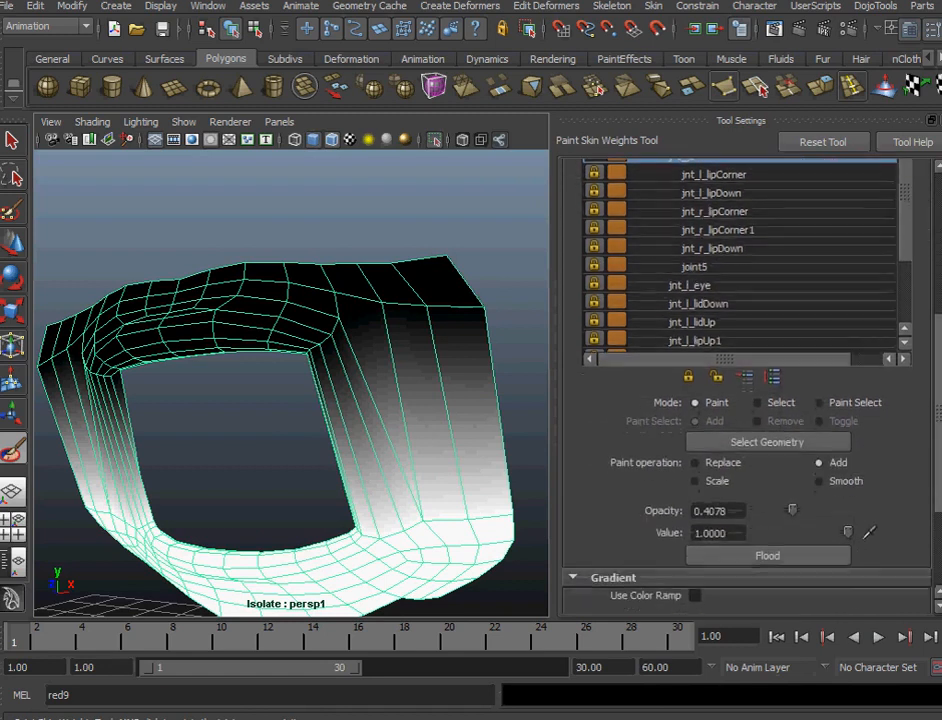
click(820, 480)
mouse_move(378, 463)
alt+mouse_down()
mouse_move(393, 437)
mouse_move(415, 470)
mouse_move(376, 450)
mouse_move(456, 447)
mouse_move(387, 436)
mouse_move(435, 442)
mouse_move(393, 448)
alt+mouse_up()
drag(796, 508, 846, 509)
mouse_move(392, 446)
mouse_down()
mouse_move(416, 457)
mouse_move(368, 430)
mouse_up()
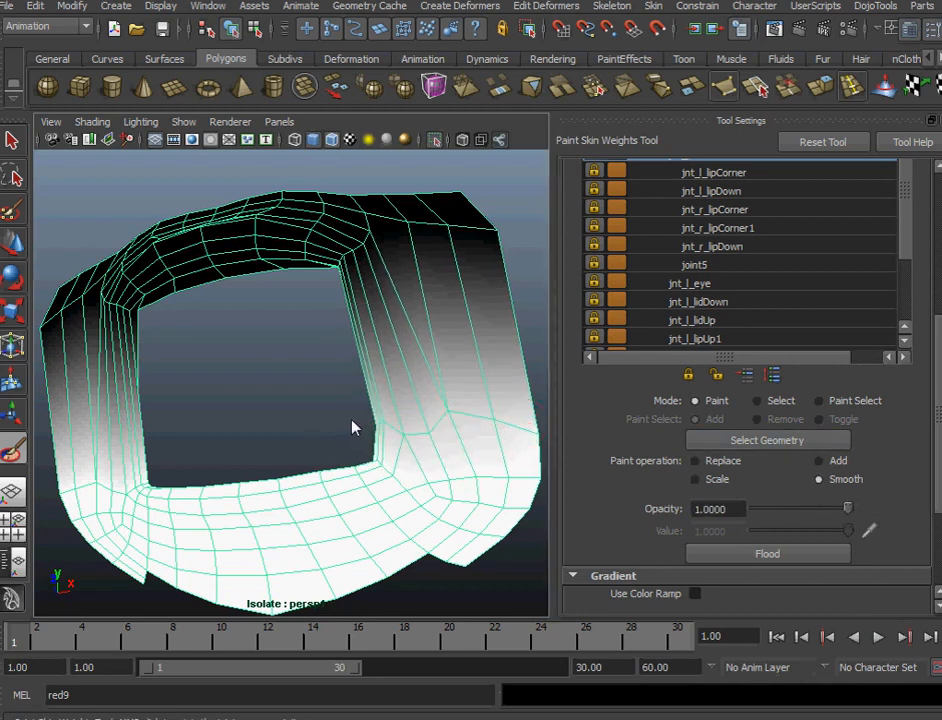
mouse_move(410, 490)
mouse_down()
mouse_move(391, 431)
mouse_move(463, 435)
mouse_move(435, 400)
mouse_move(362, 437)
mouse_up()
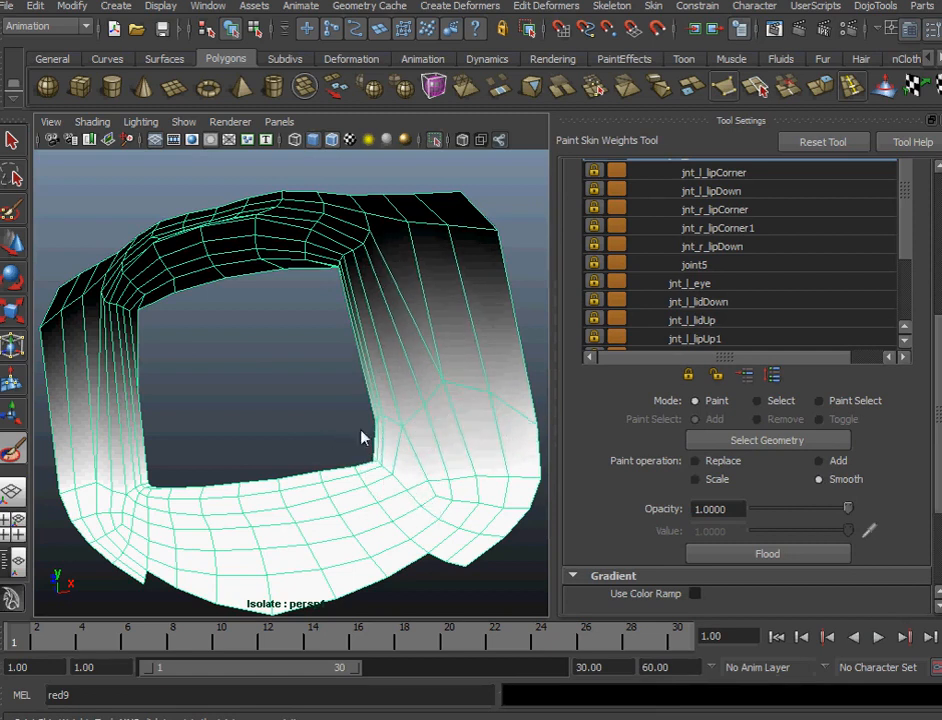
Smooth the jnt_jaw weights on the inner side of the left mouth corner and up towards the upper lip.
mouse_move(450, 390)
alt+mouse_down()
mouse_move(475, 347)
mouse_move(410, 312)
mouse_move(351, 341)
mouse_move(357, 362)
mouse_move(322, 305)
mouse_move(313, 318)
mouse_move(348, 279)
mouse_move(310, 250)
mouse_move(286, 269)
mouse_move(421, 326)
mouse_move(333, 393)
mouse_move(362, 375)
mouse_move(475, 459)
mouse_move(322, 469)
mouse_move(379, 506)
mouse_move(629, 542)
mouse_move(191, 452)
mouse_move(248, 474)
alt+mouse_up()
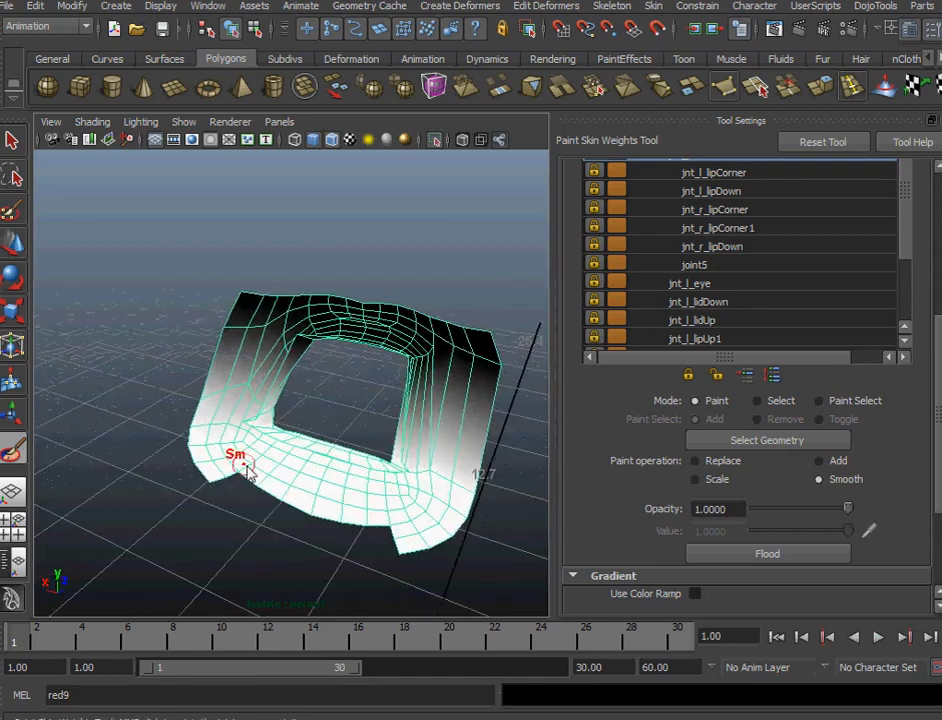
scroll(427, 516, up, 5)
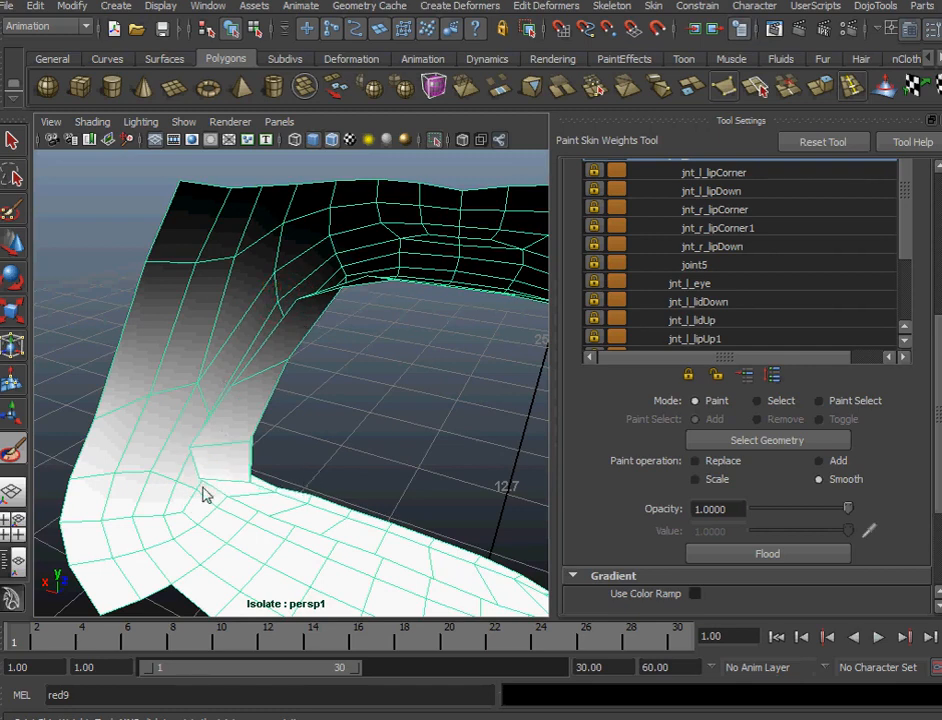
alt+drag(308, 462, 389, 437)
scroll(332, 452, down, 5)
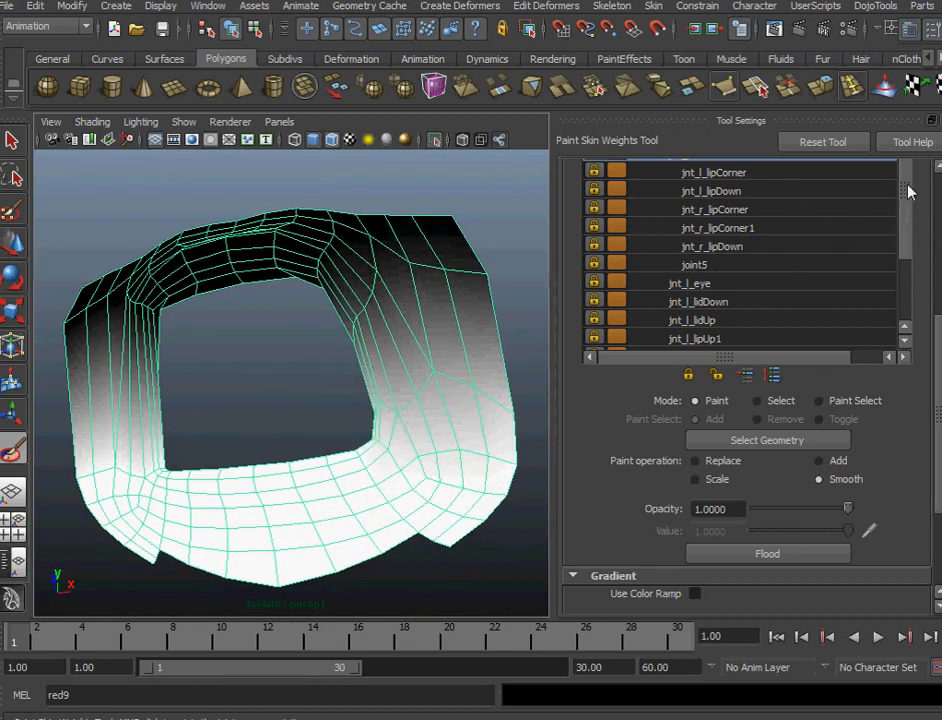
Add jnt_head weight around the left mouth corner with the Add operation at opacity 0.1262.
scroll(740, 350, up, 5)
click(672, 354)
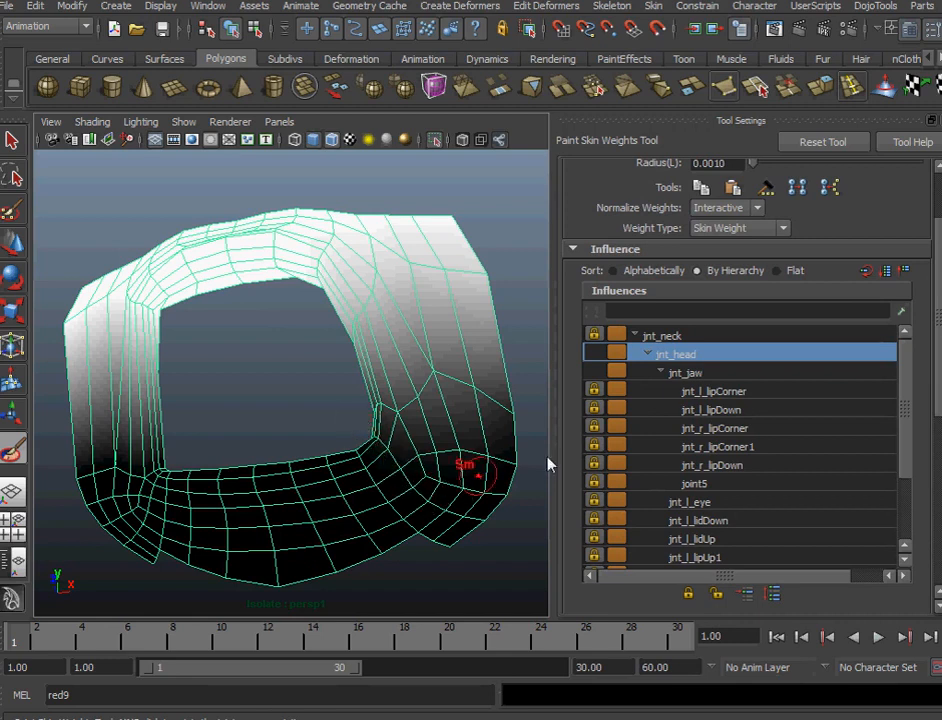
scroll(913, 422, down, 6)
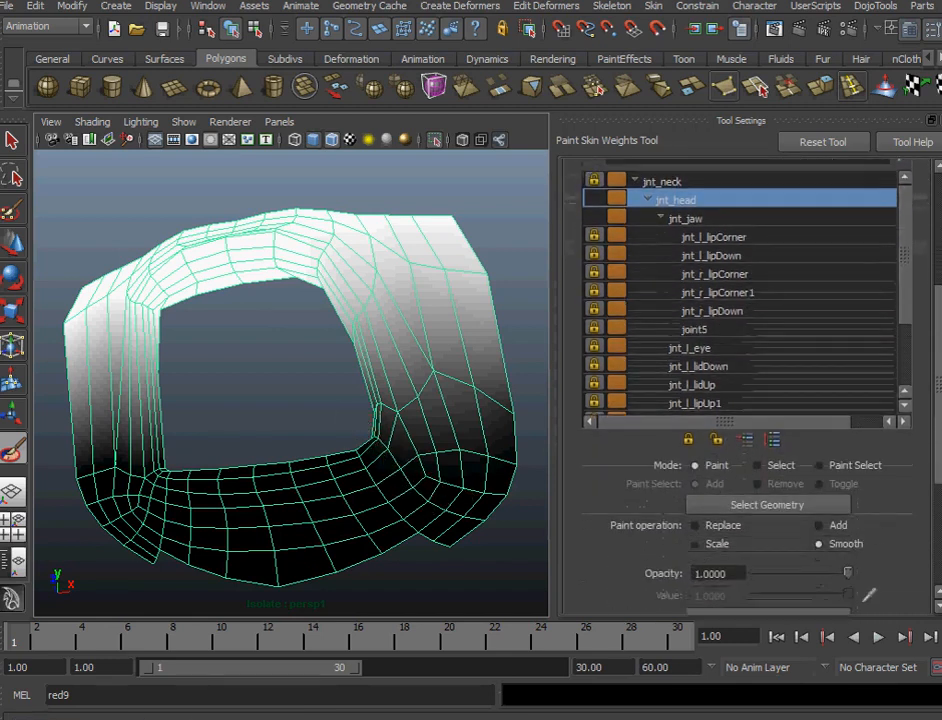
click(819, 474)
click(757, 522)
drag(760, 528, 766, 522)
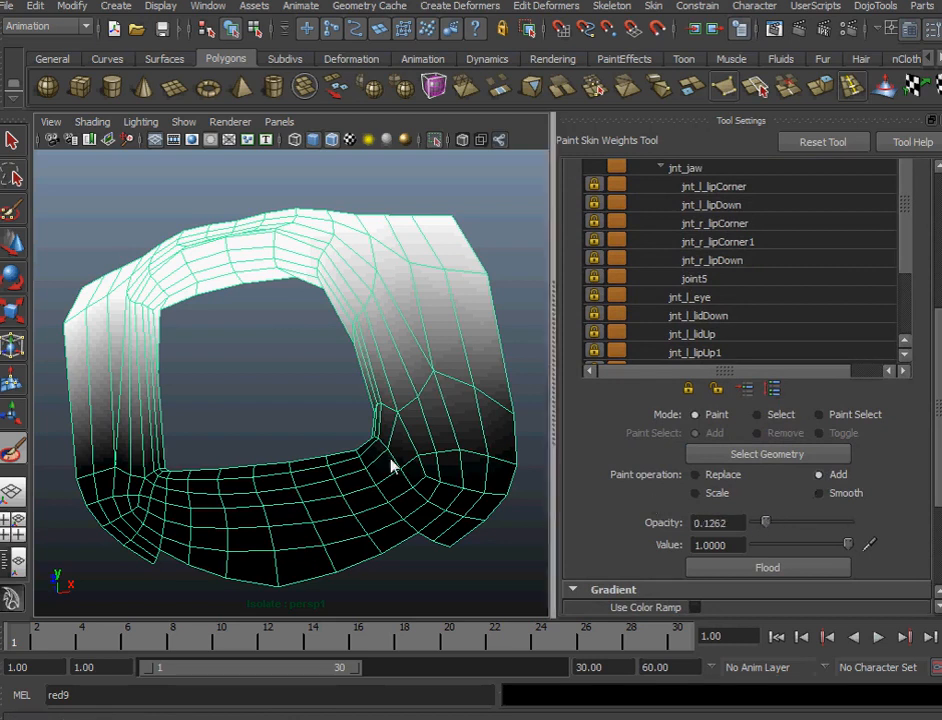
alt+drag(362, 467, 393, 505)
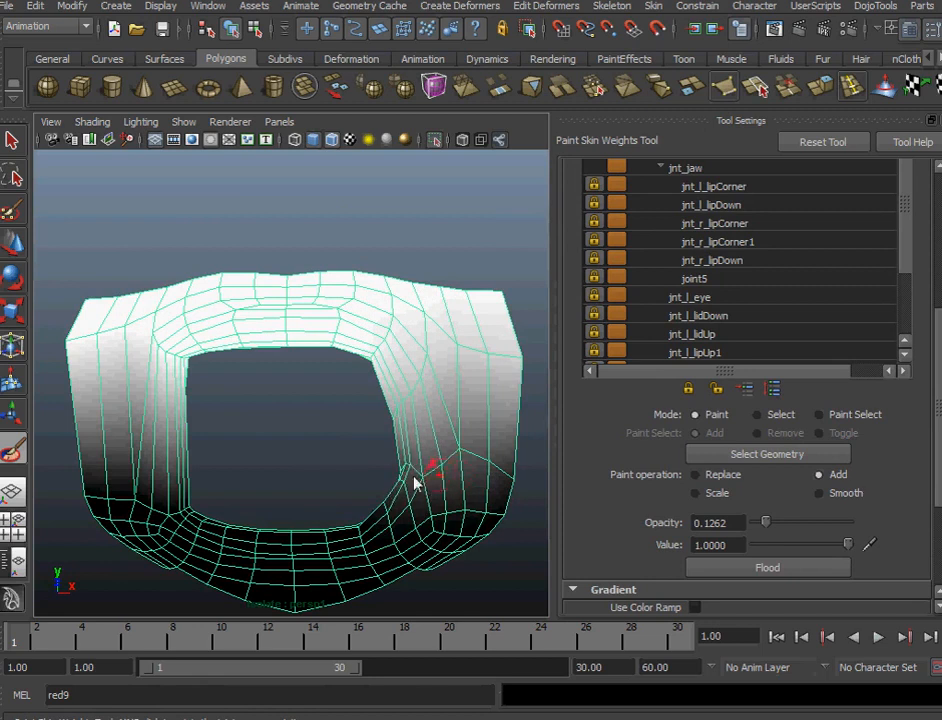
alt+drag(414, 471, 295, 425)
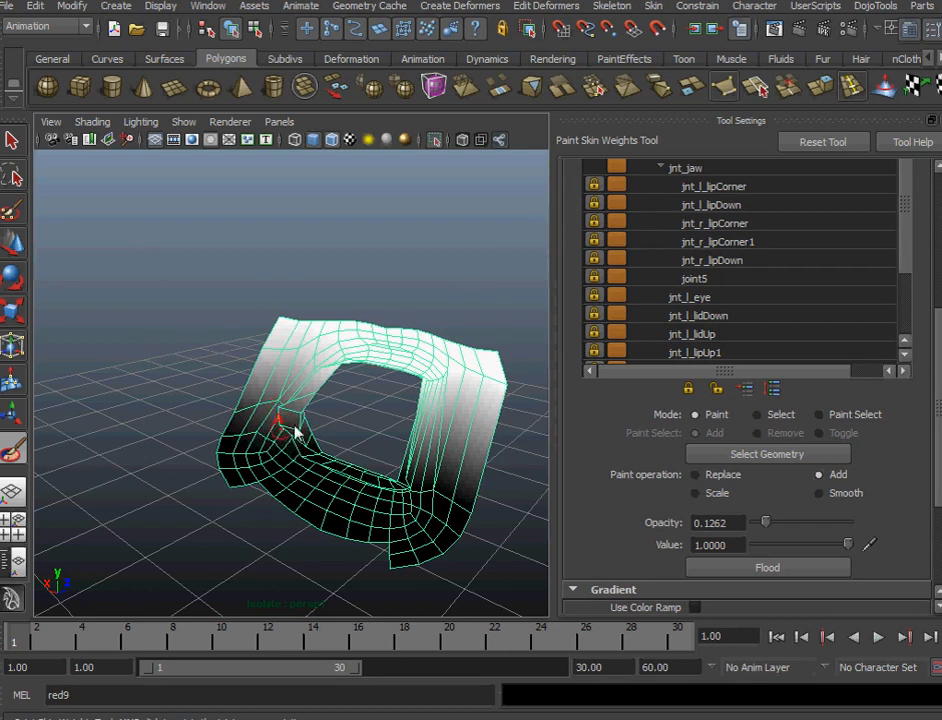
Switch the paint operation to Smooth and blend the jnt_head weights around the left mouth corner from behind and in front.
click(819, 493)
mouse_move(380, 470)
alt+mouse_down()
mouse_move(326, 467)
mouse_move(366, 512)
alt+mouse_up()
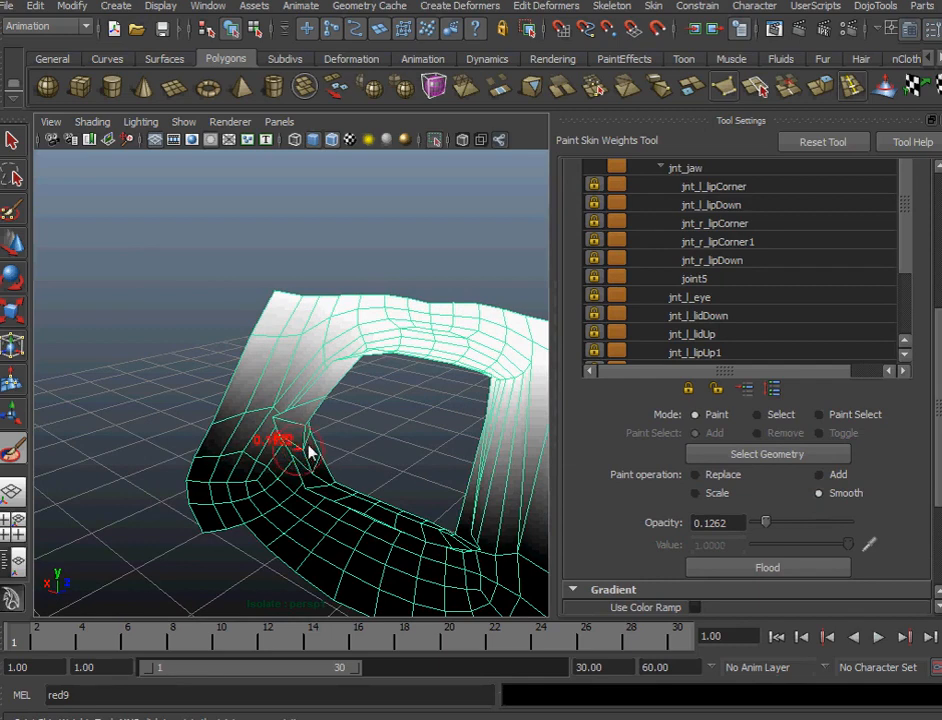
drag(284, 403, 299, 475)
drag(282, 432, 282, 398)
mouse_move(356, 454)
alt+mouse_down()
mouse_move(282, 456)
mouse_move(84, 413)
mouse_move(428, 517)
alt+mouse_up()
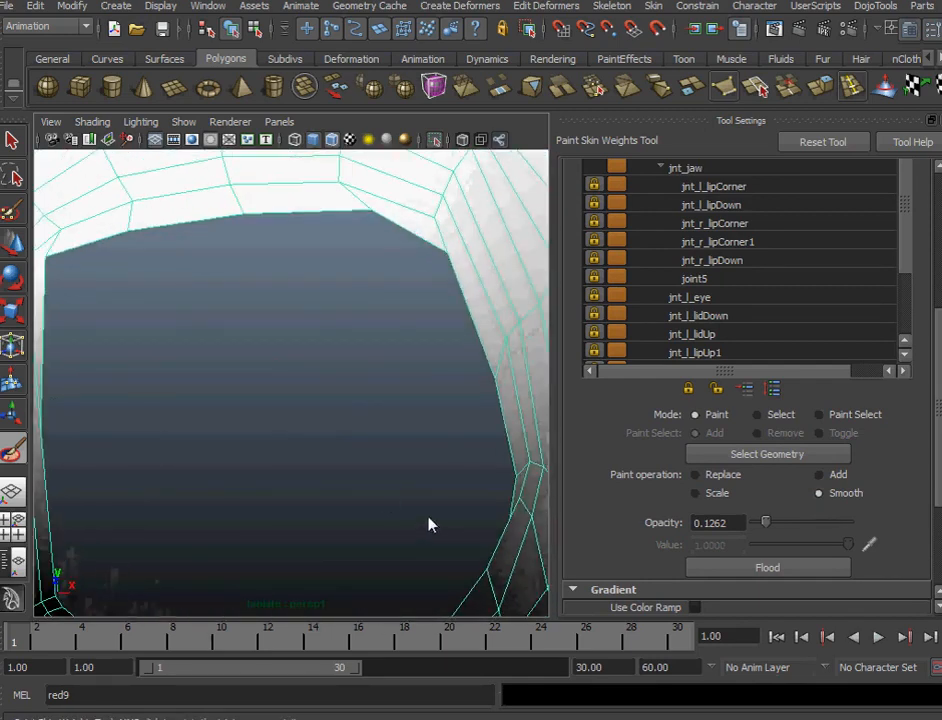
alt+right_drag(467, 547, 370, 505)
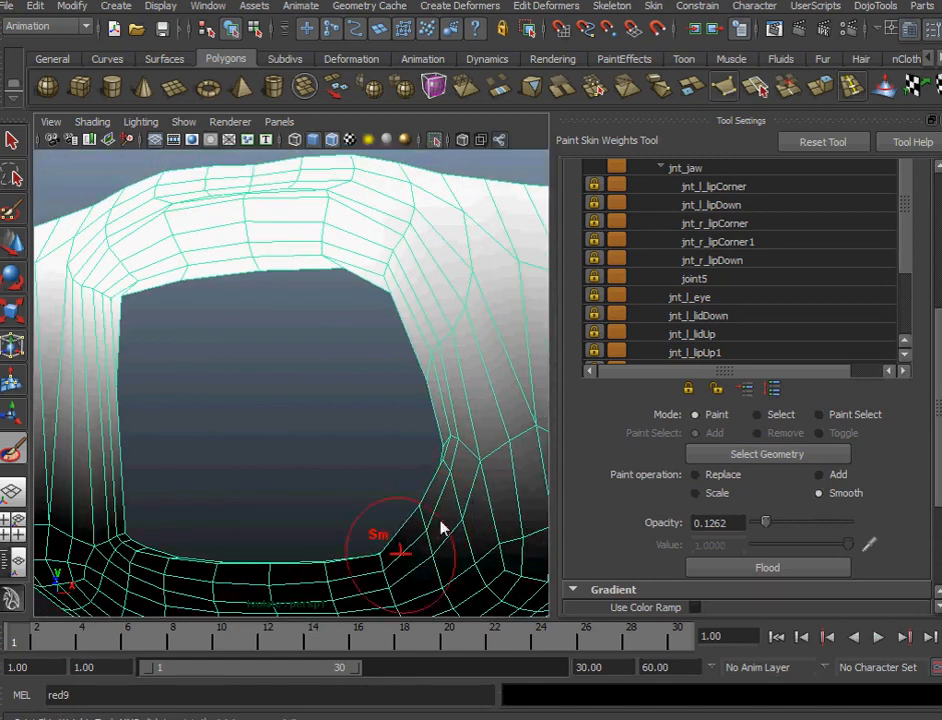
mouse_move(450, 498)
alt+mouse_down()
mouse_move(471, 551)
mouse_move(500, 572)
mouse_move(435, 496)
mouse_move(351, 435)
mouse_move(395, 505)
mouse_move(445, 480)
alt+mouse_up()
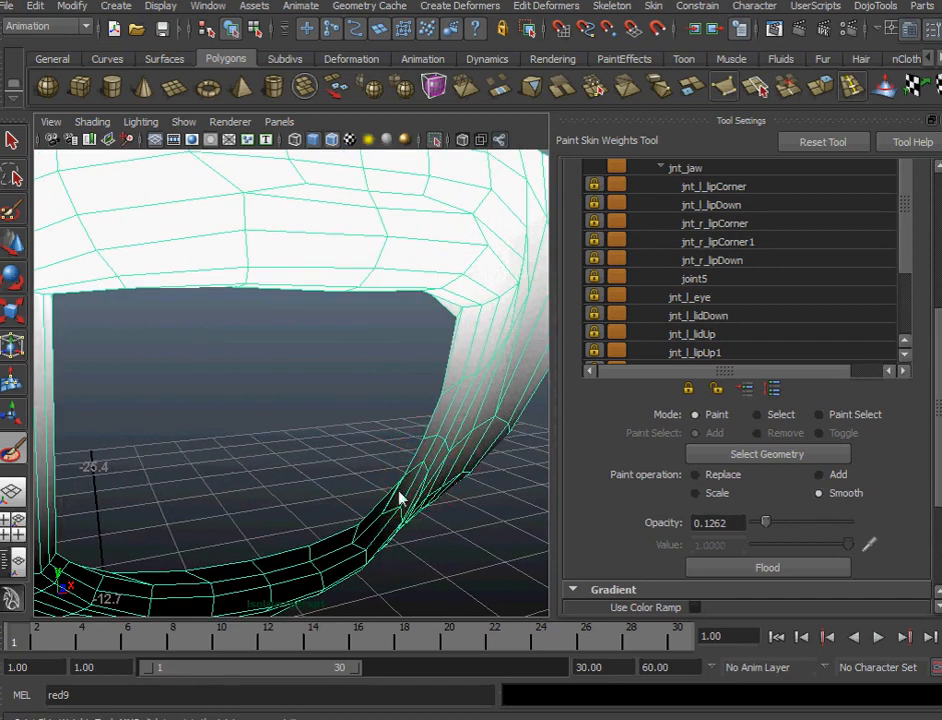
Smooth the jnt_head weights along the inner lip edge up the left side of the mouth, and return to the Select Tool.
mouse_move(435, 303)
alt+mouse_down()
mouse_move(444, 358)
mouse_move(393, 371)
mouse_move(372, 471)
alt+mouse_up()
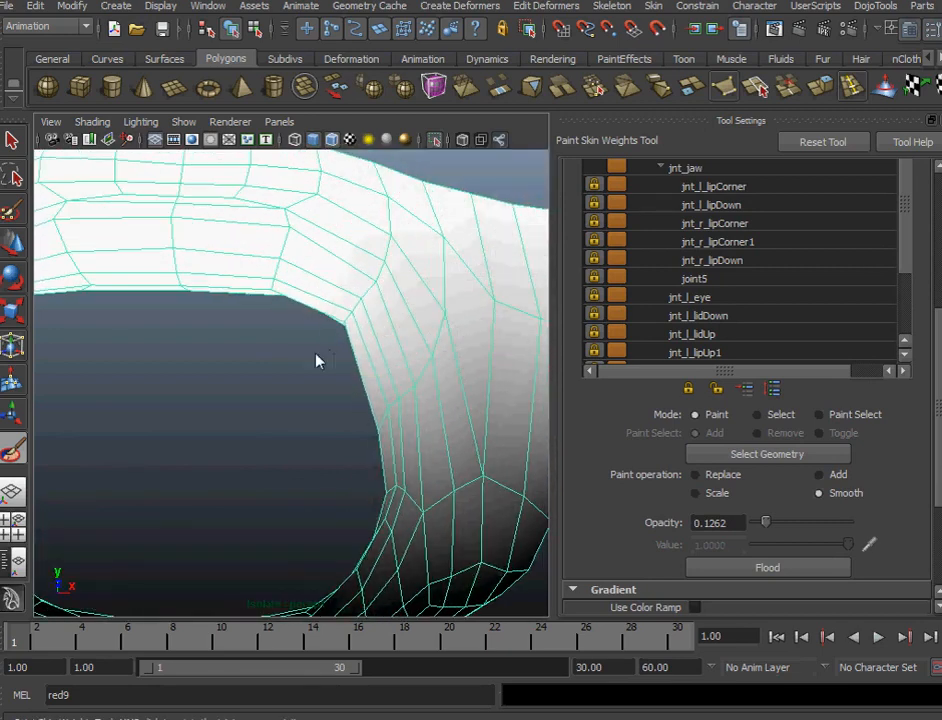
mouse_move(407, 530)
alt+mouse_down()
mouse_move(406, 500)
mouse_move(391, 543)
mouse_move(416, 549)
alt+mouse_up()
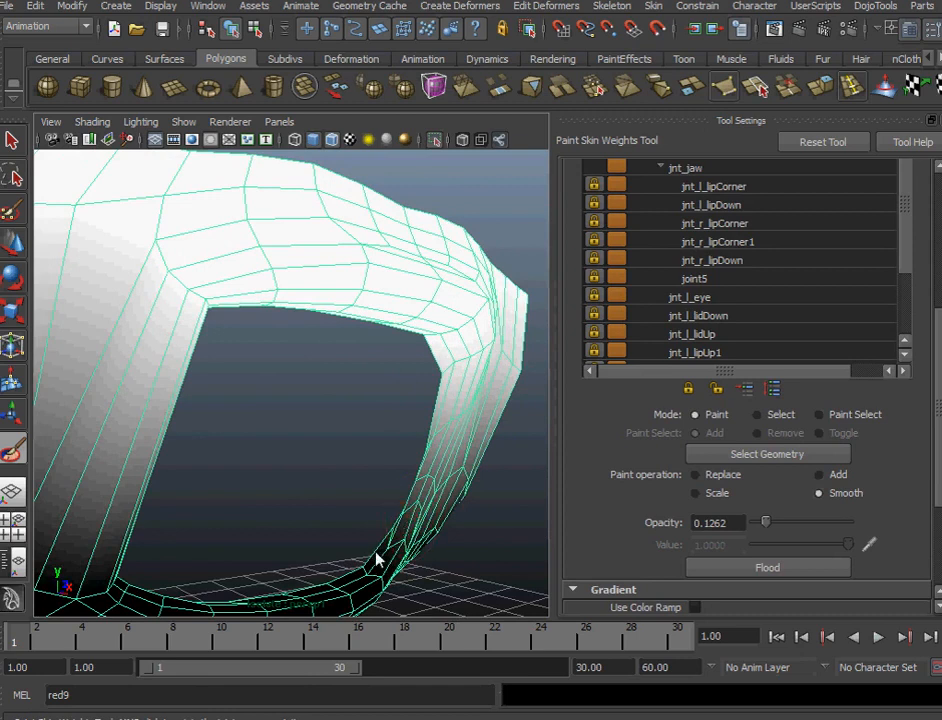
mouse_move(368, 512)
alt+mouse_down()
mouse_move(559, 551)
mouse_move(336, 431)
alt+mouse_up()
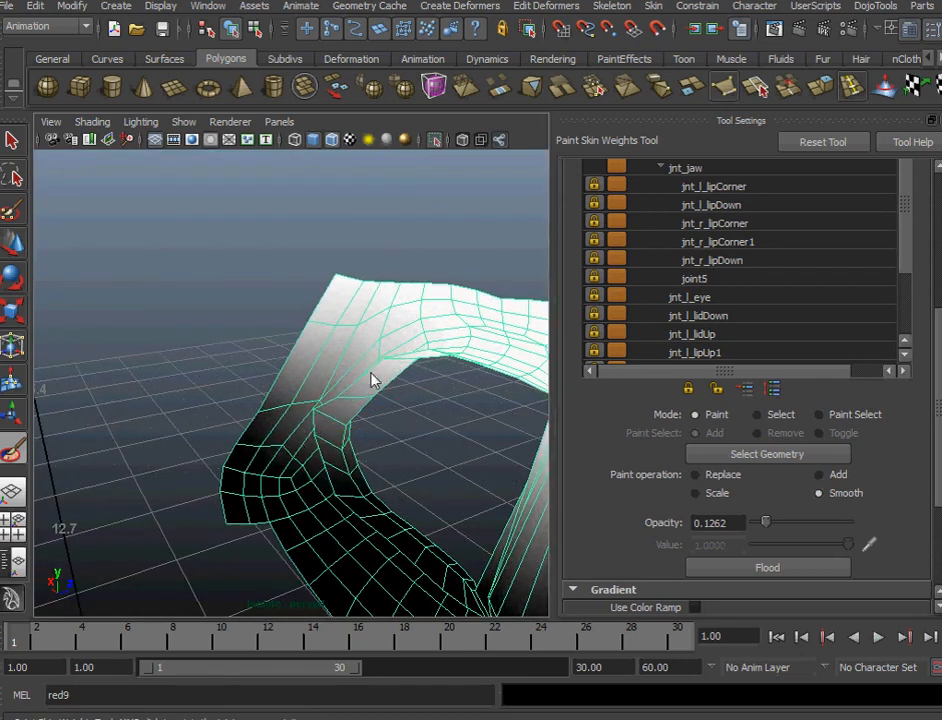
alt+drag(350, 500, 154, 448)
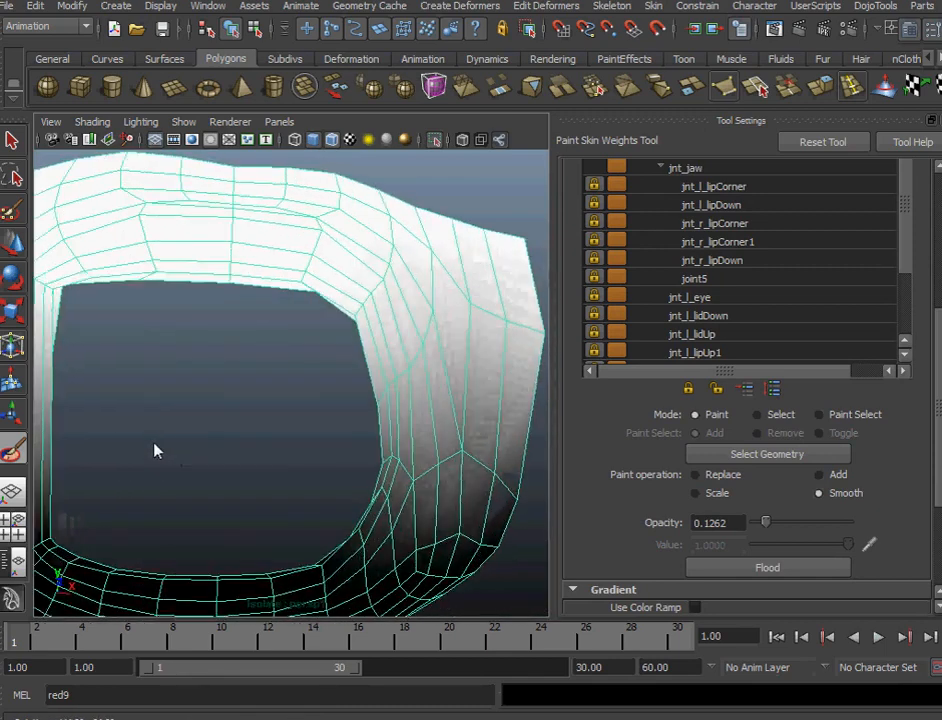
scroll(395, 485, up, 3)
alt+drag(402, 491, 381, 496)
mouse_move(318, 337)
alt+mouse_down()
mouse_move(396, 340)
mouse_move(471, 320)
alt+mouse_up()
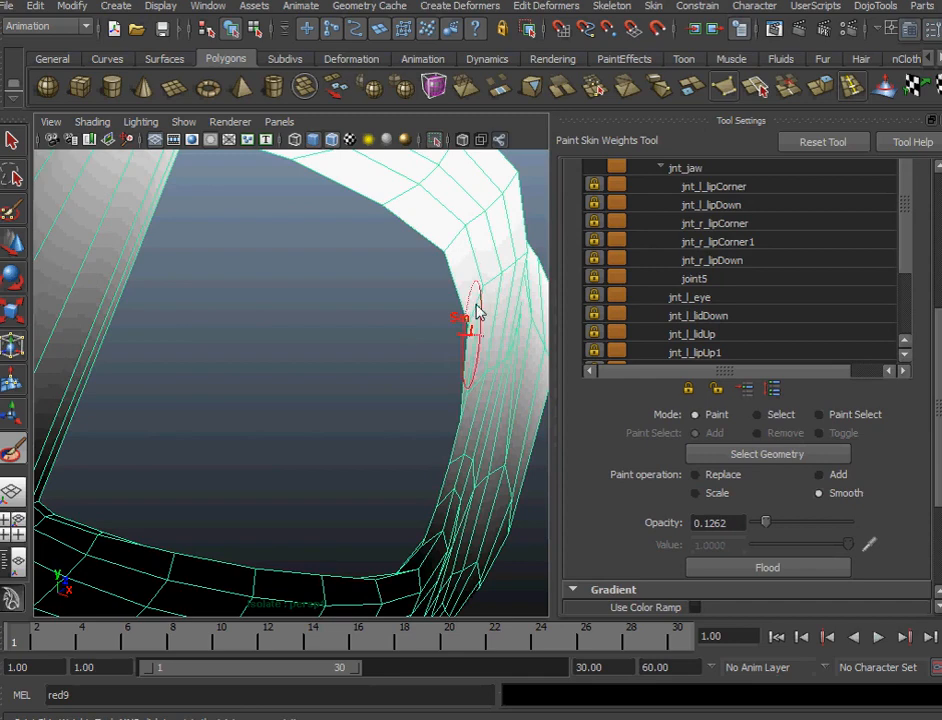
mouse_move(448, 498)
alt+mouse_down()
mouse_move(376, 506)
mouse_move(370, 478)
alt+mouse_up()
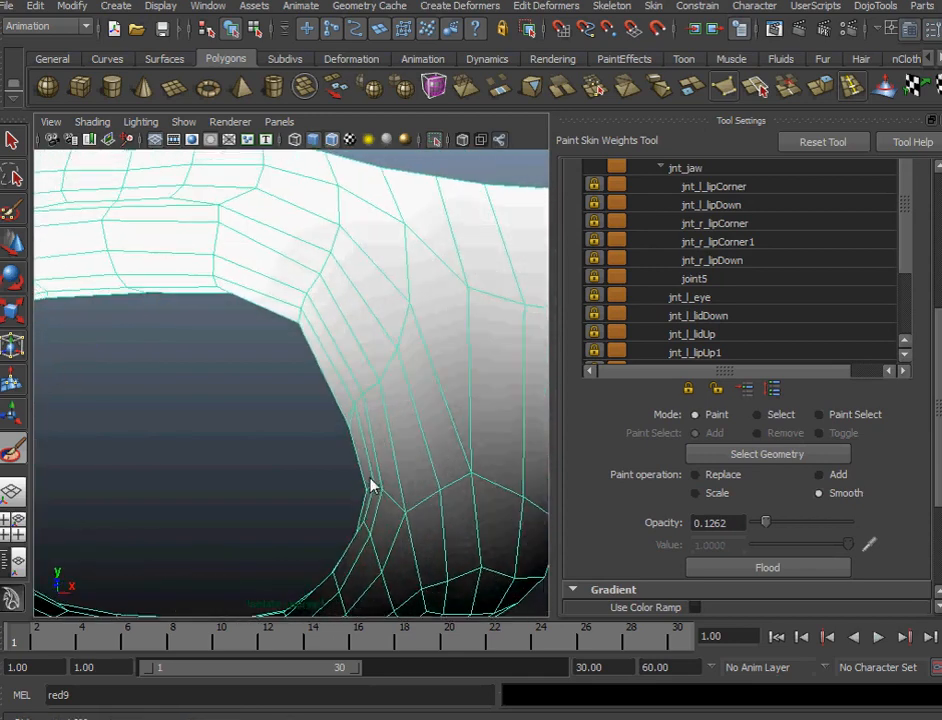
scroll(373, 474, down, 2)
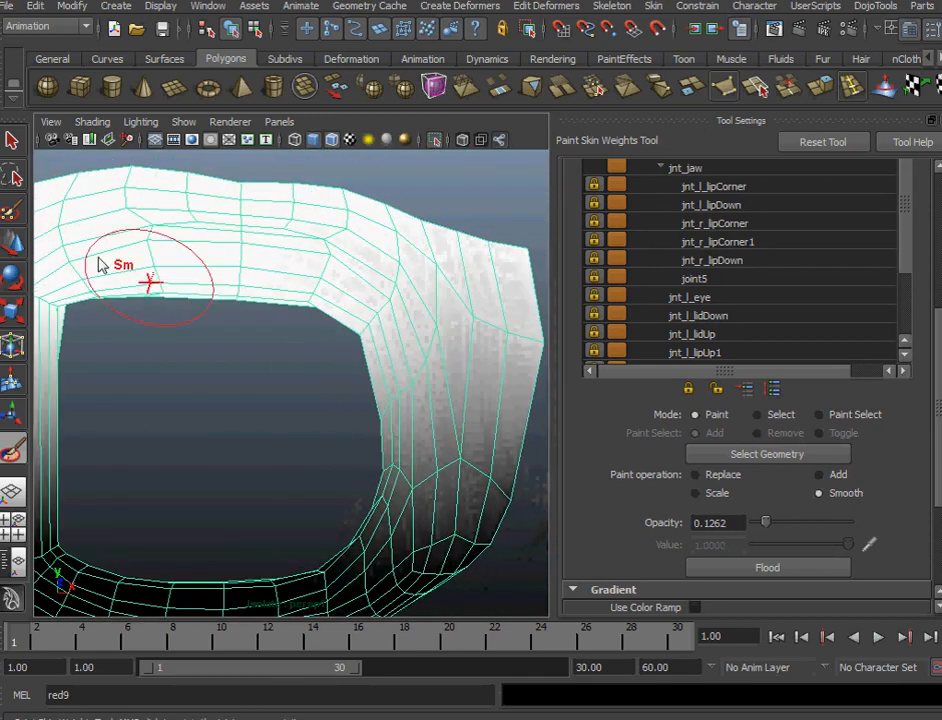
click(12, 141)
mouse_move(230, 358)
alt+mouse_down()
mouse_move(269, 326)
mouse_move(242, 349)
mouse_move(227, 330)
mouse_move(230, 360)
alt+mouse_up()
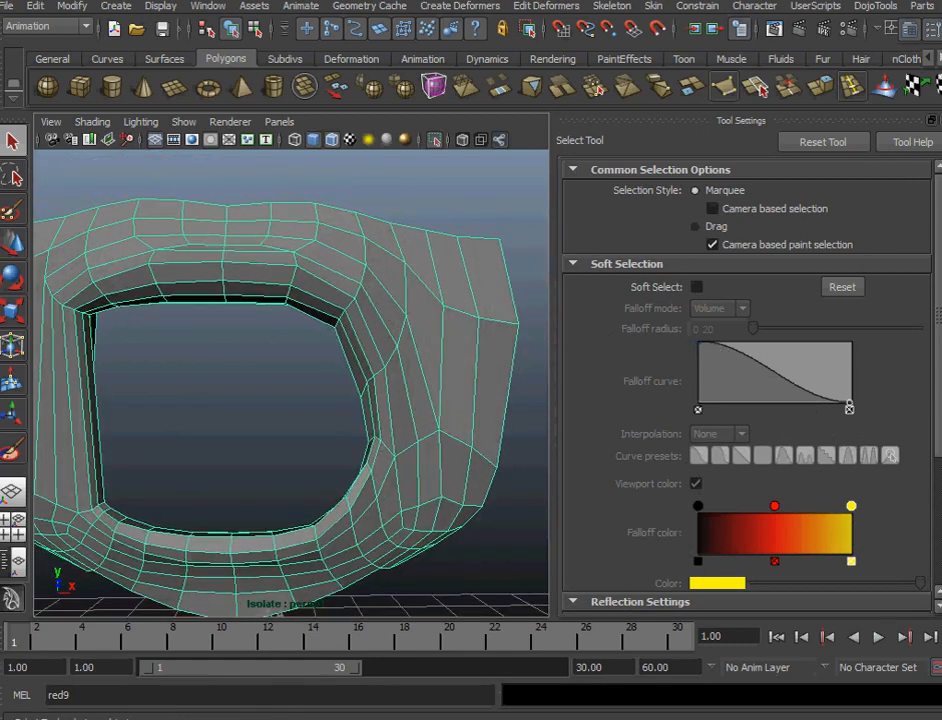
Unlock the skin weights of all influences from jnt_l_lipCorner down to joint7, and return to the Select Tool.
right_drag(422, 357, 380, 336)
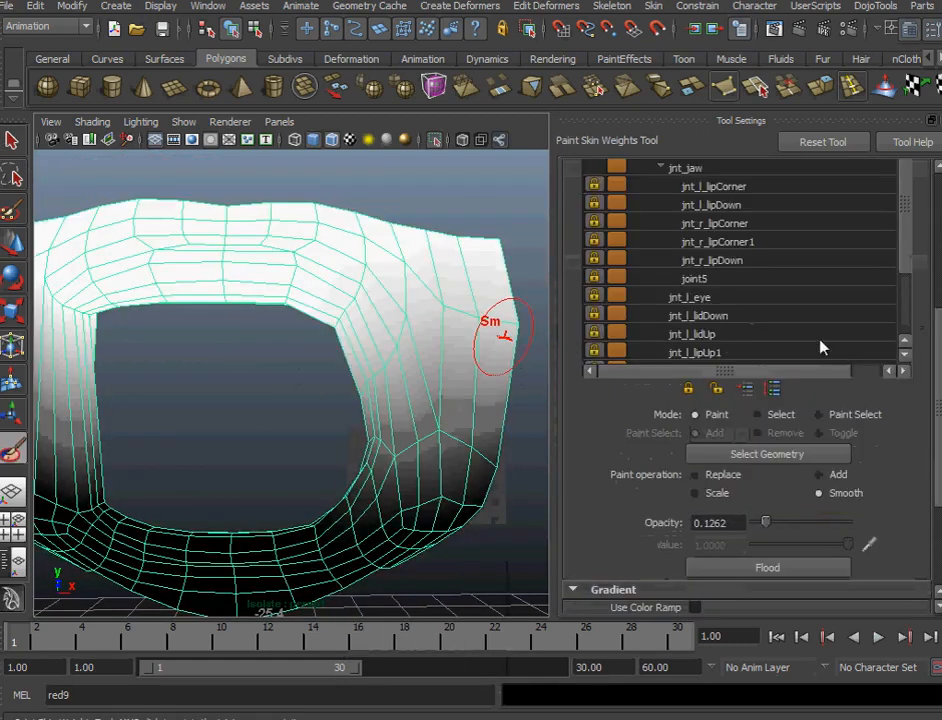
click(748, 188)
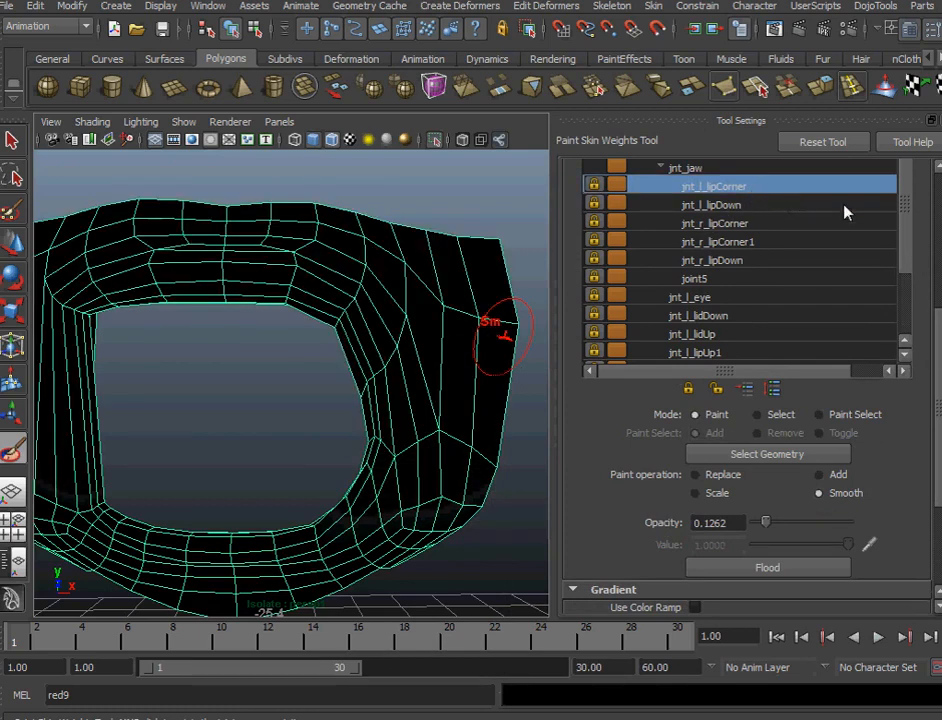
scroll(715, 340, down, 2)
click(713, 357)
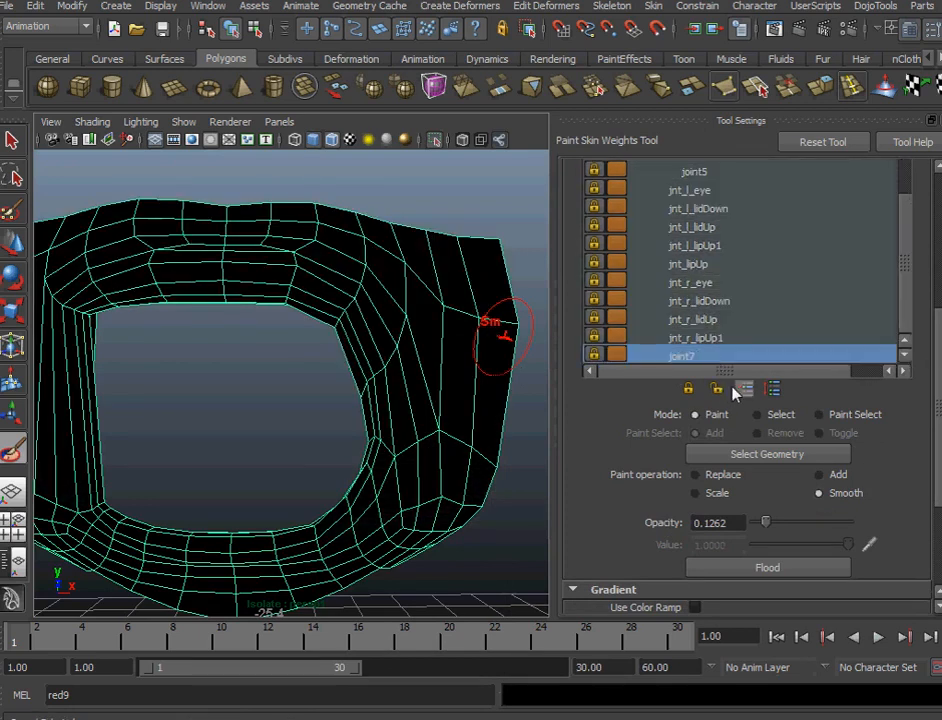
click(716, 388)
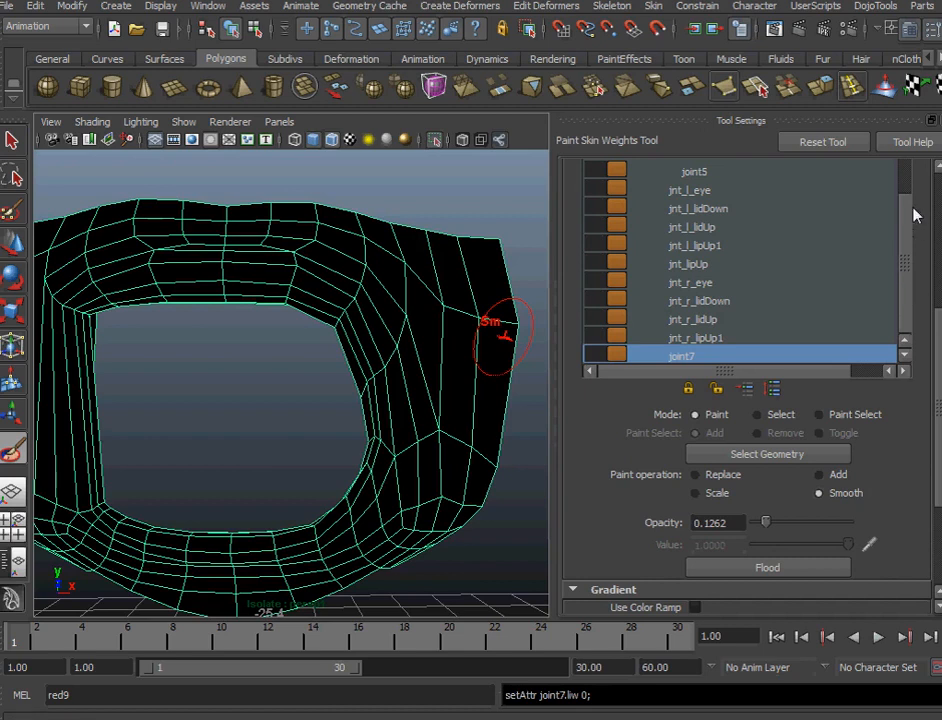
click(895, 246)
scroll(897, 210, up, 2)
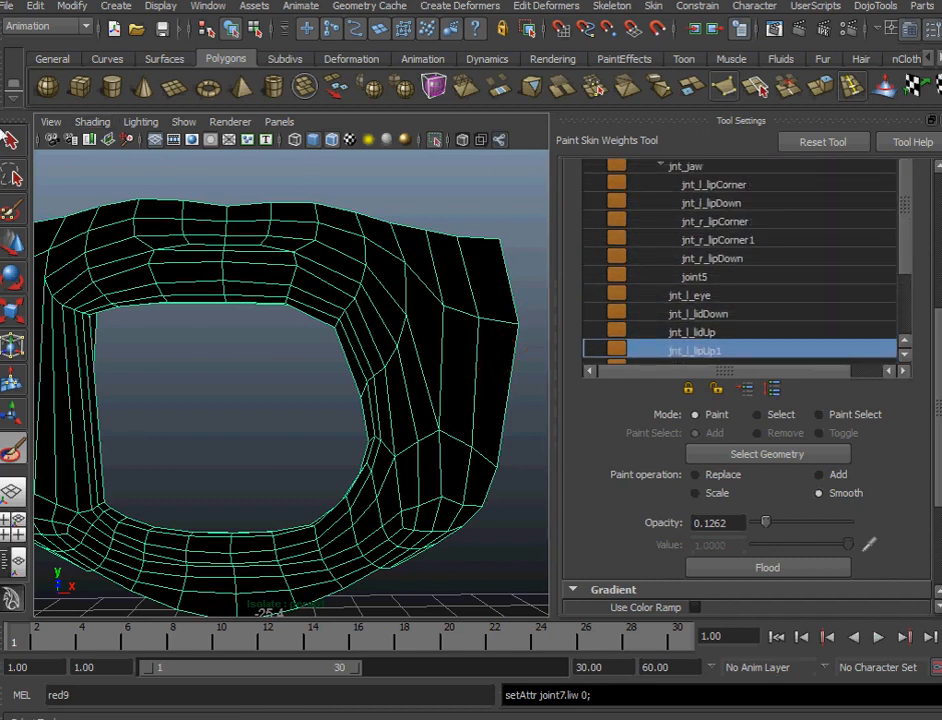
click(14, 141)
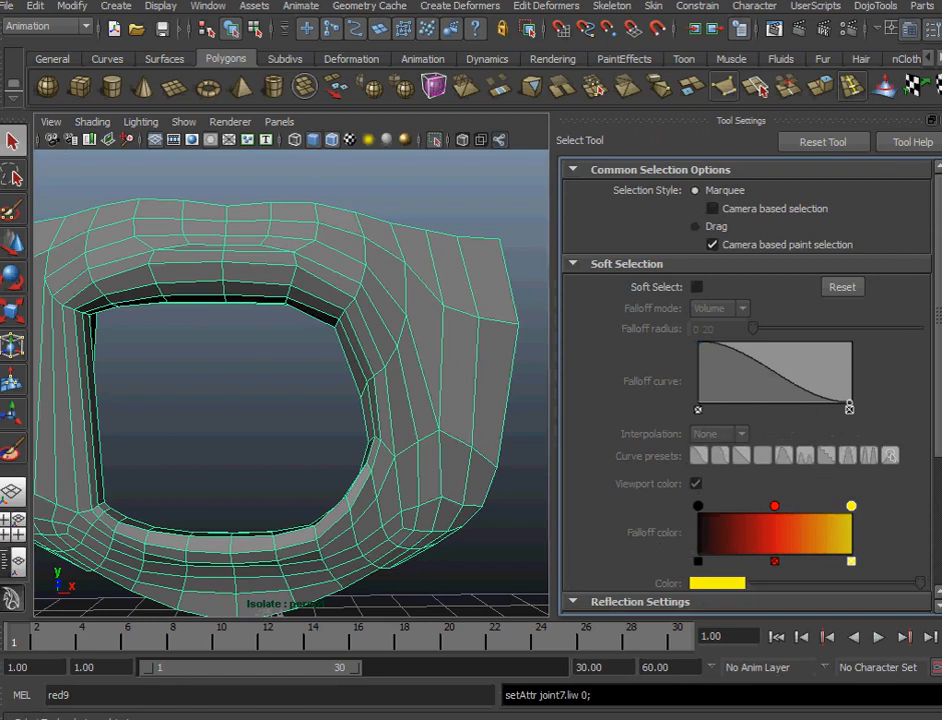
Remove the jnt_r_lipCorner1 influence from the head mesh's skin cluster and reselect the mesh.
click(478, 318)
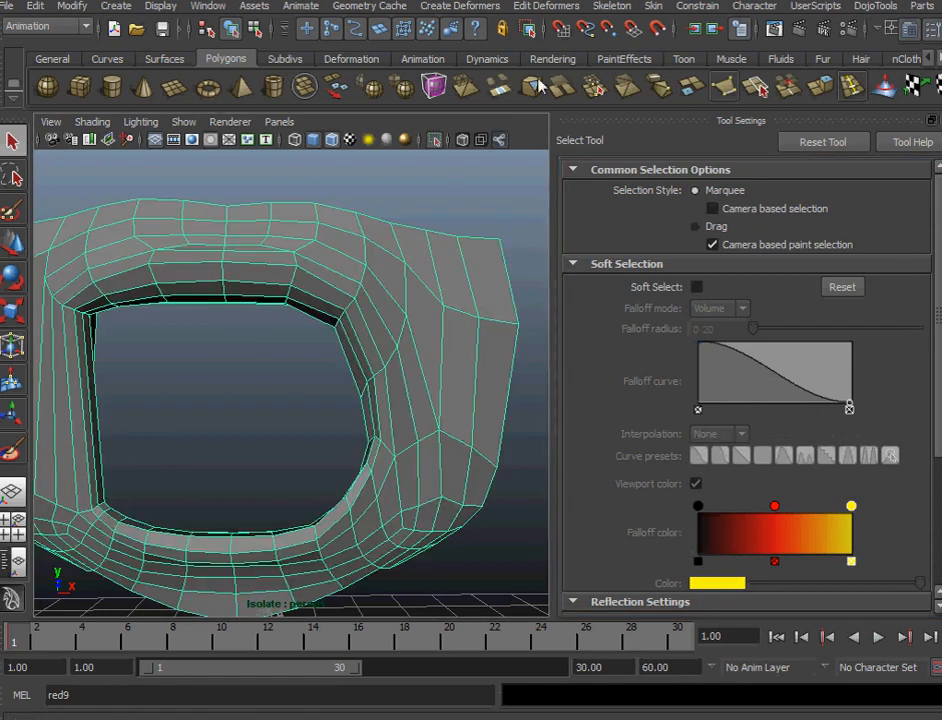
click(654, 6)
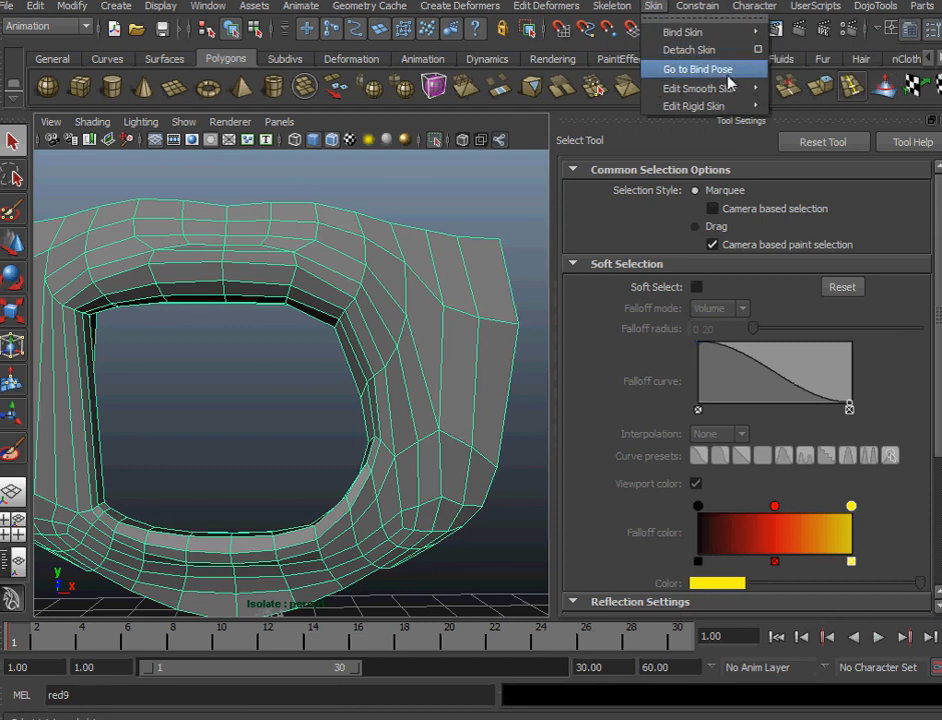
mouse_move(730, 90)
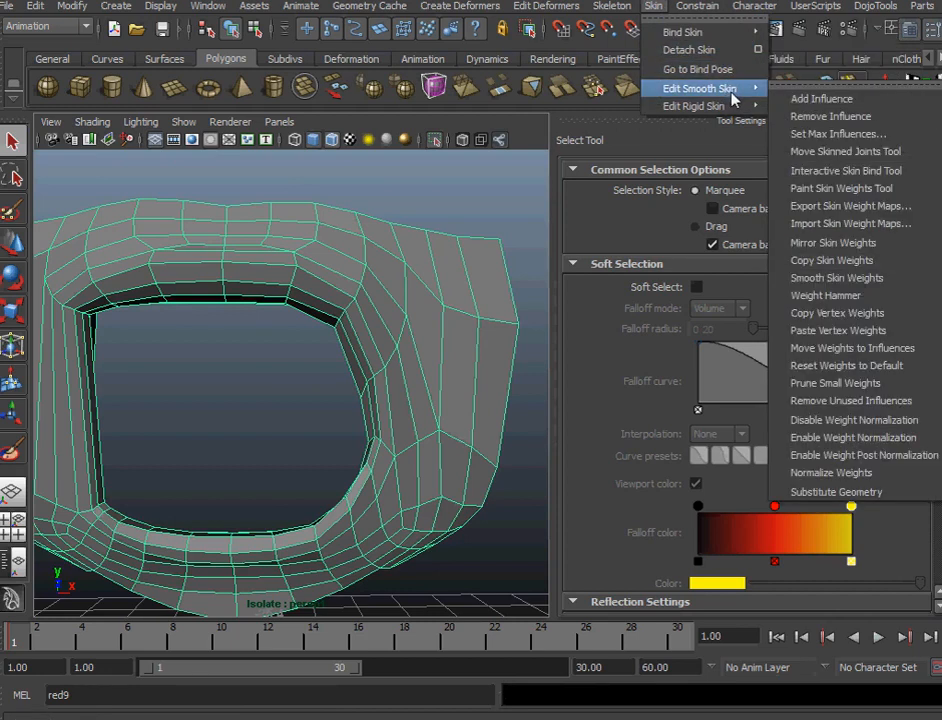
click(830, 116)
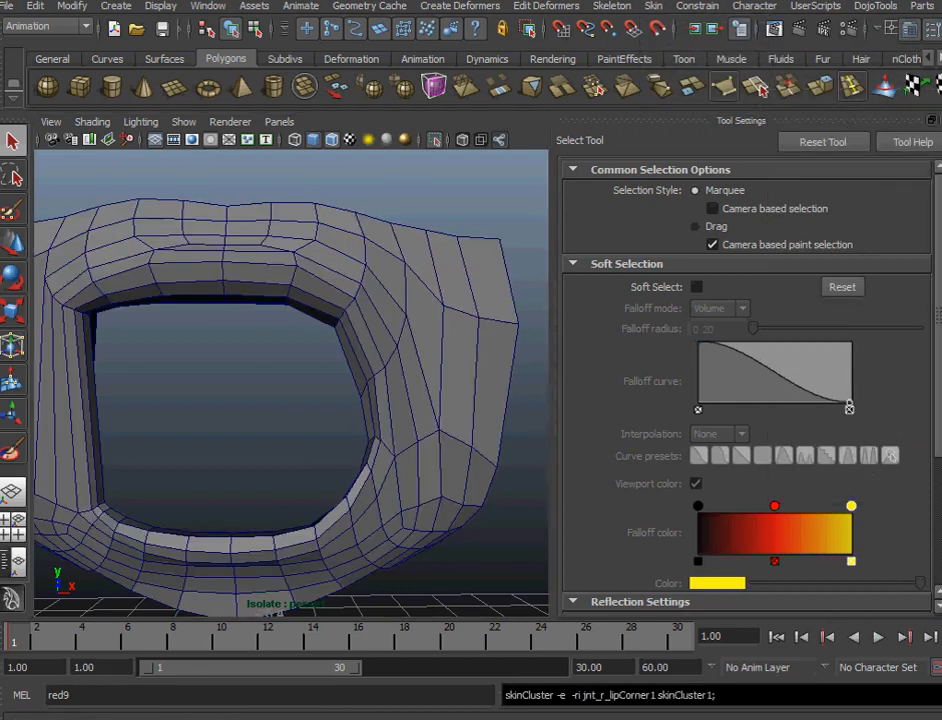
click(392, 390)
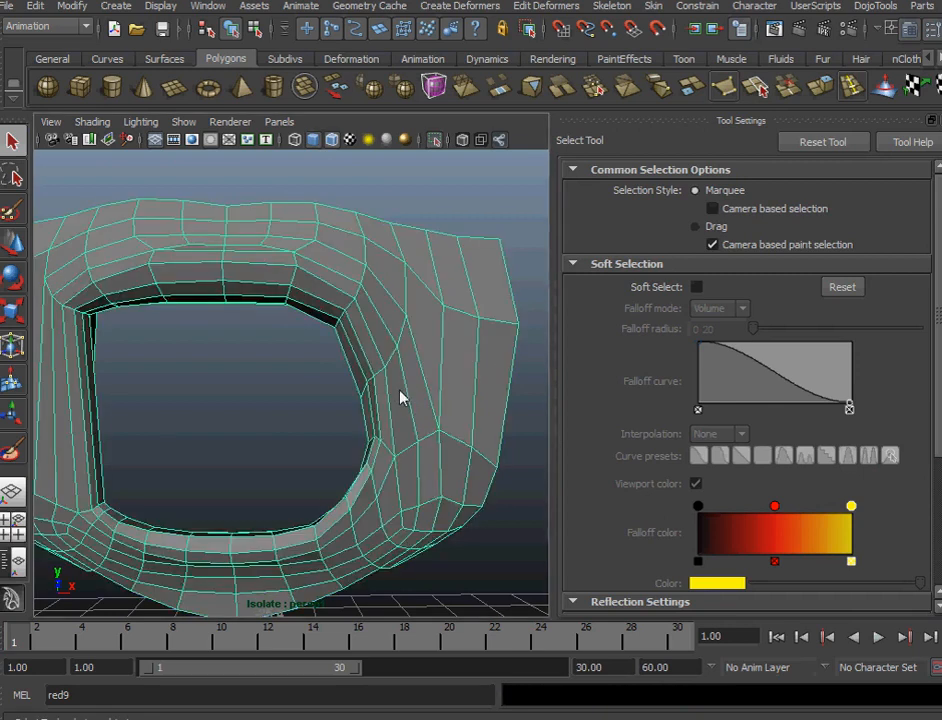
Select the vertices along the centre of the upper lip and set their jnt_lipUp smooth skin weight to 1.
alt+drag(381, 404, 405, 392)
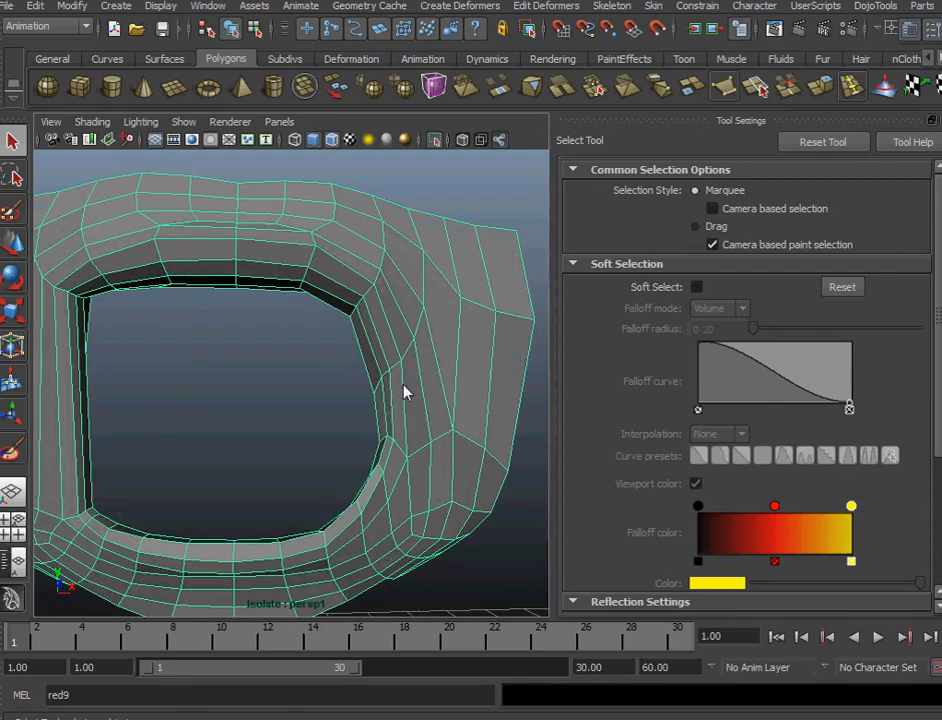
right_drag(268, 266, 236, 262)
alt+drag(219, 349, 284, 299)
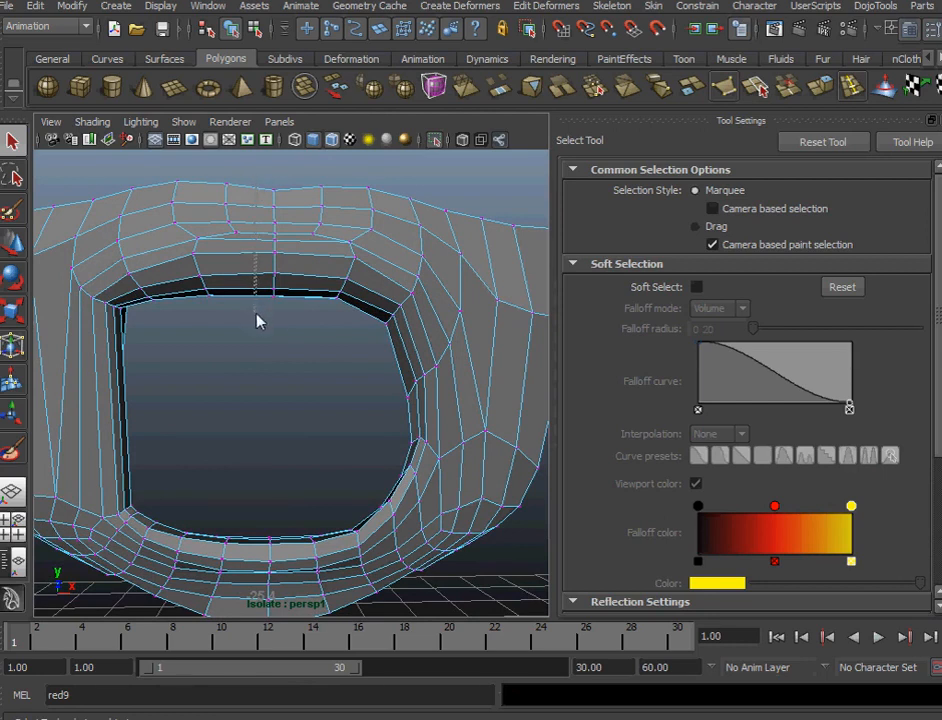
drag(335, 338, 275, 294)
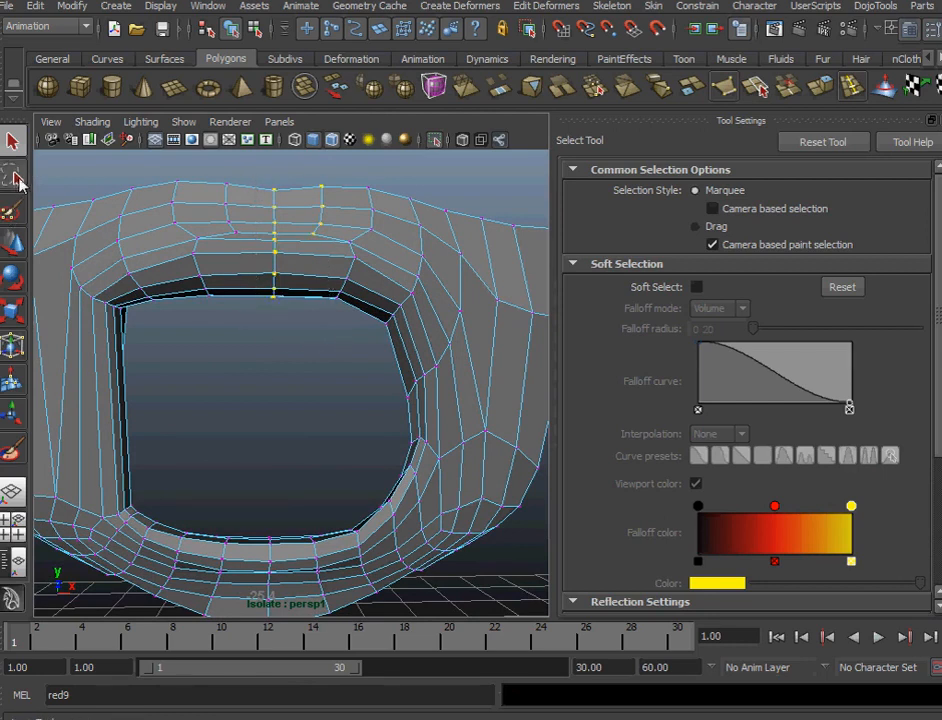
click(13, 177)
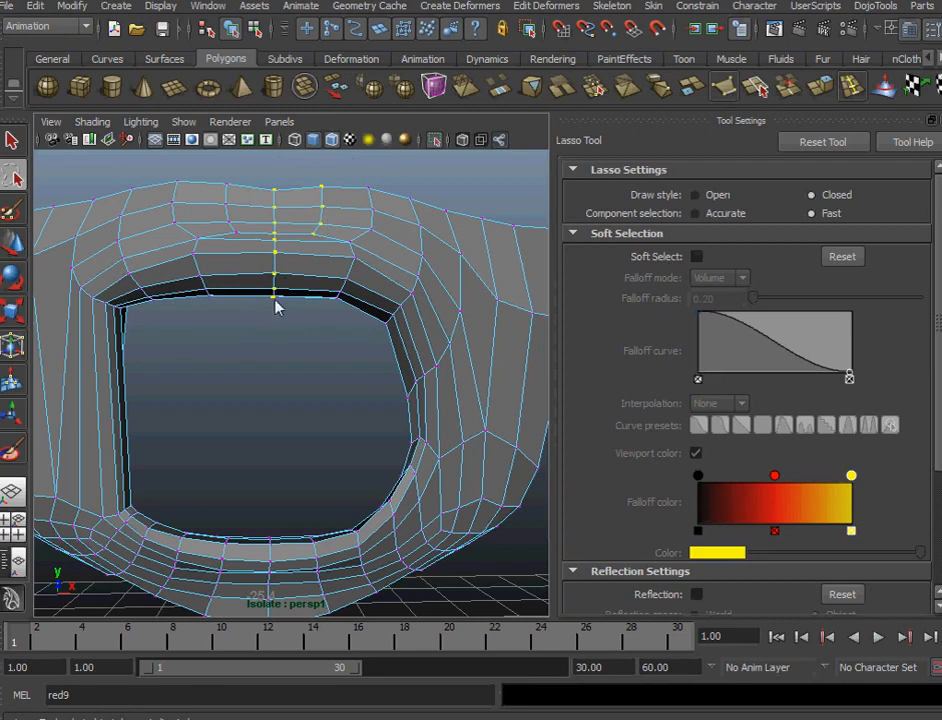
alt+drag(262, 328, 258, 334)
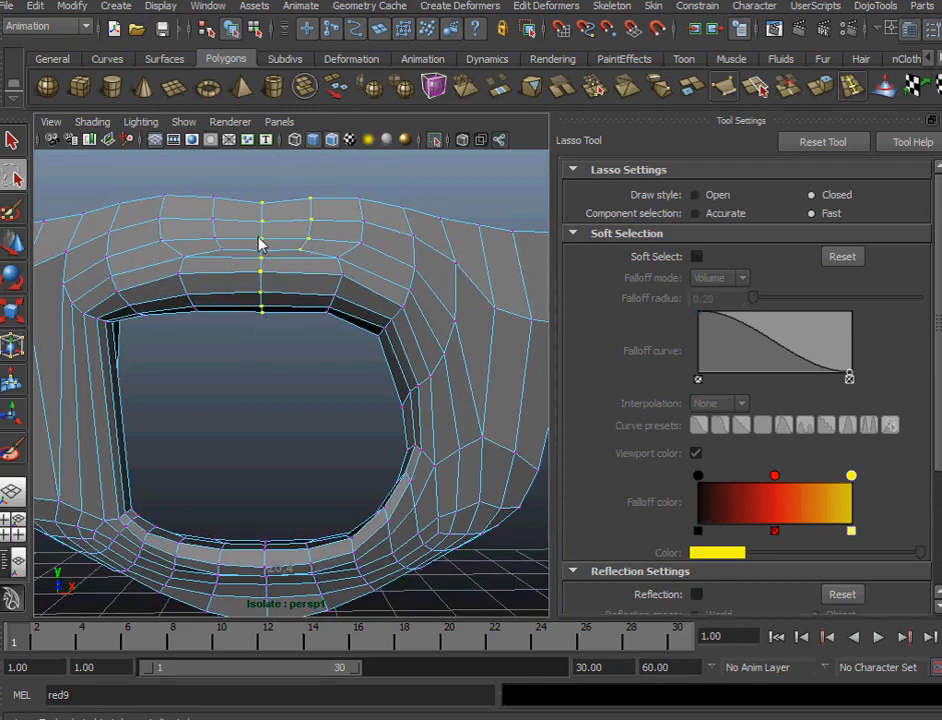
alt+drag(295, 325, 296, 319)
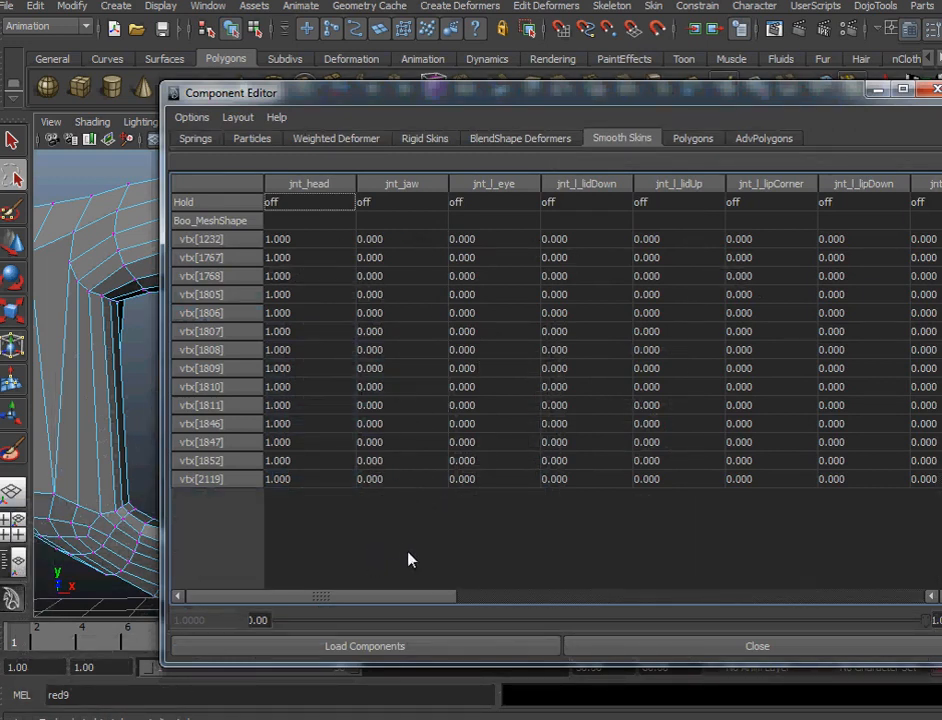
drag(340, 603, 443, 603)
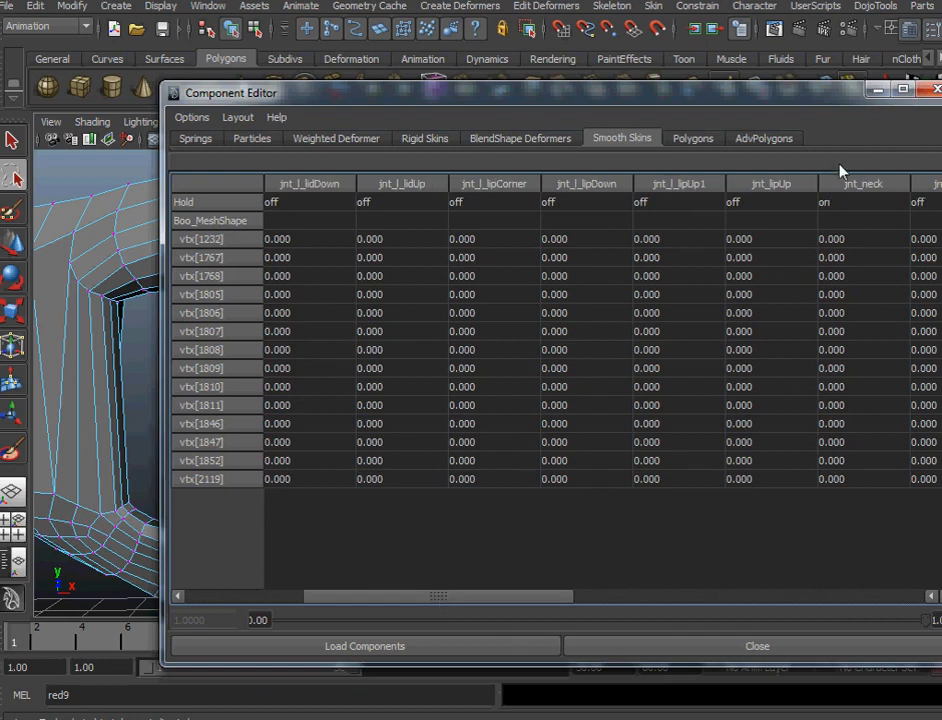
drag(755, 245, 763, 479)
text(1)
key(Return)
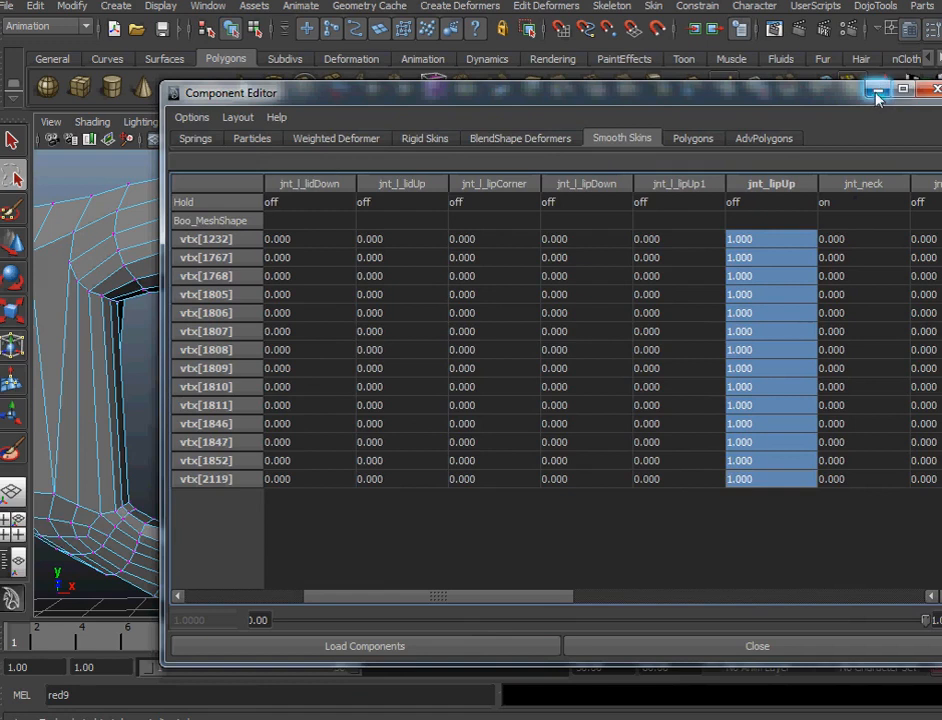
click(935, 90)
Lasso the vertices on the left part of the upper lip and set their jnt_l_lipUp1 weight to 1.
mouse_move(313, 318)
mouse_down()
mouse_move(347, 200)
mouse_move(328, 290)
mouse_move(339, 223)
mouse_move(382, 168)
mouse_up()
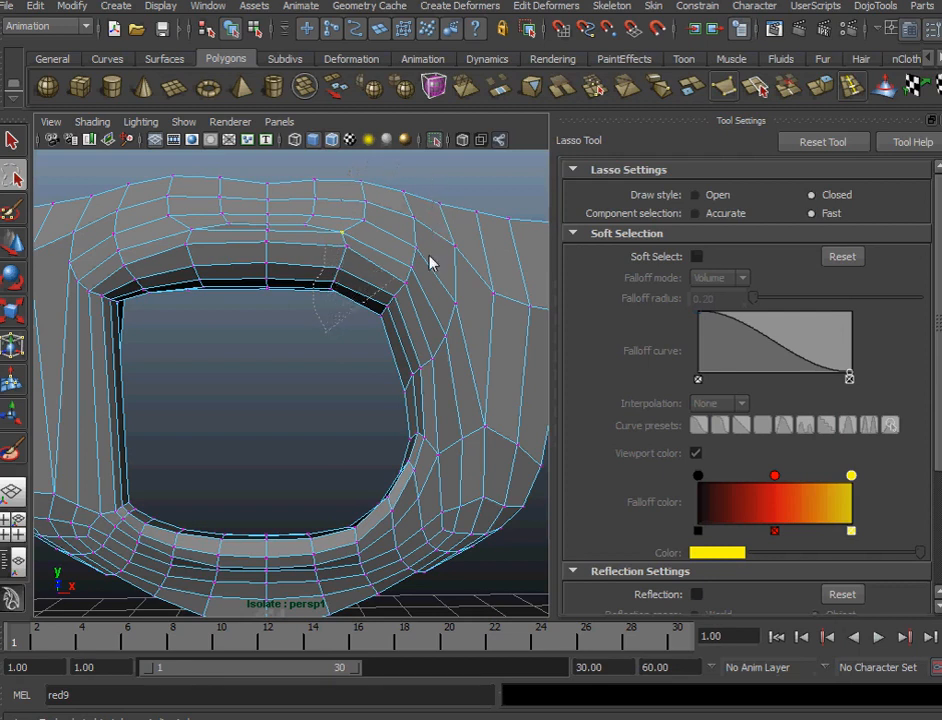
mouse_move(418, 330)
mouse_down()
mouse_move(357, 368)
mouse_move(468, 448)
mouse_up()
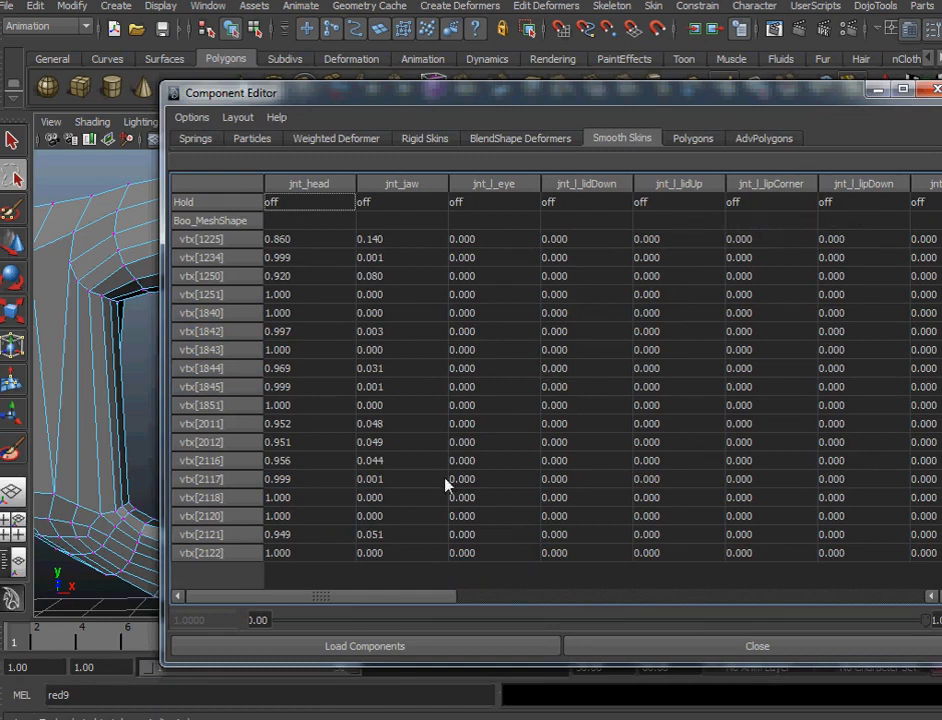
drag(324, 600, 397, 600)
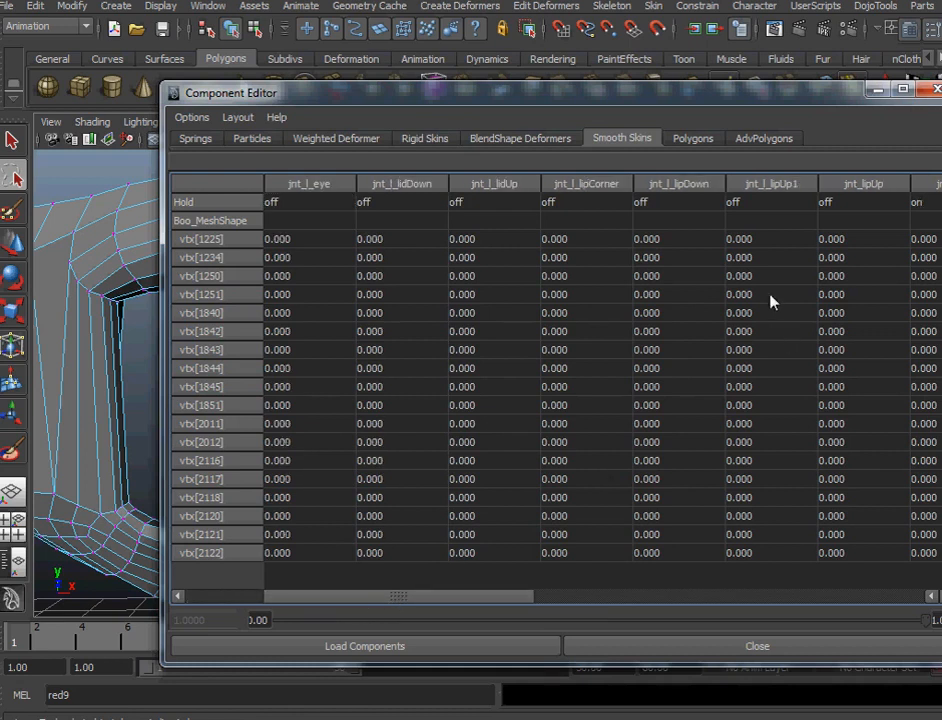
drag(758, 245, 763, 560)
text(1)
key(Return)
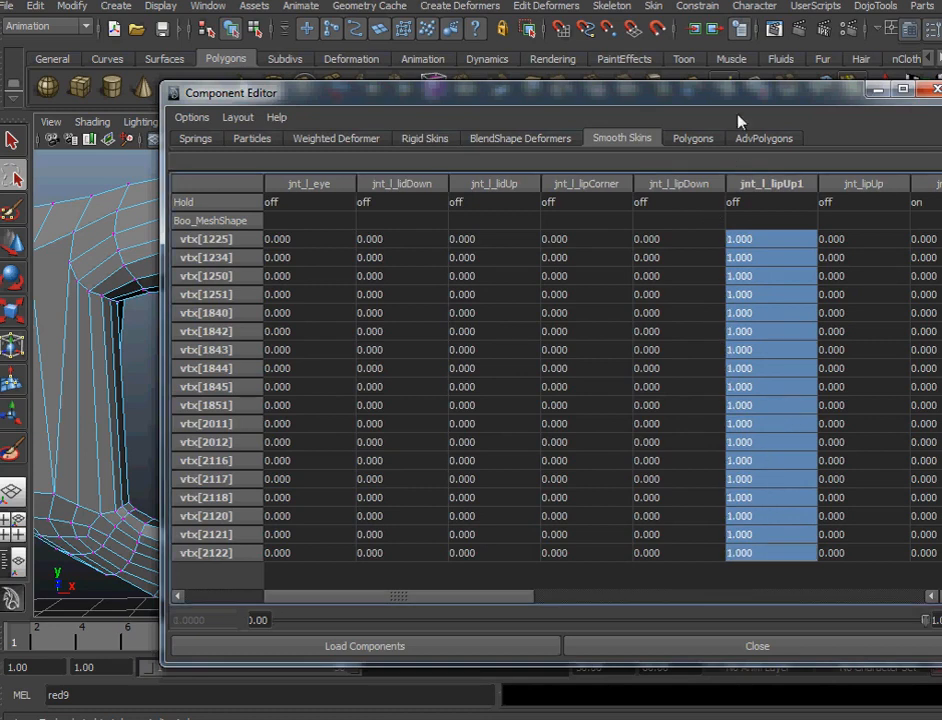
click(878, 92)
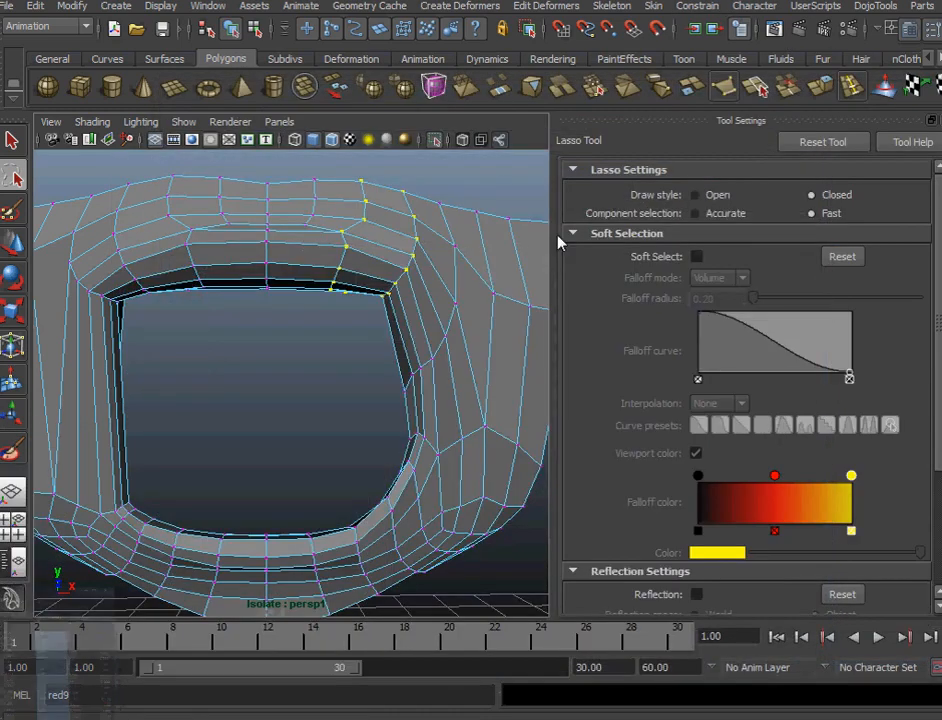
Lasso the vertices around the left mouth corner and set their jnt_l_lipCorner weight to 1.
mouse_move(395, 345)
mouse_down()
mouse_move(425, 258)
mouse_move(471, 290)
mouse_move(481, 340)
mouse_up()
mouse_move(503, 389)
mouse_down()
mouse_move(460, 481)
mouse_move(385, 444)
mouse_move(528, 477)
mouse_move(416, 444)
mouse_move(505, 357)
mouse_up()
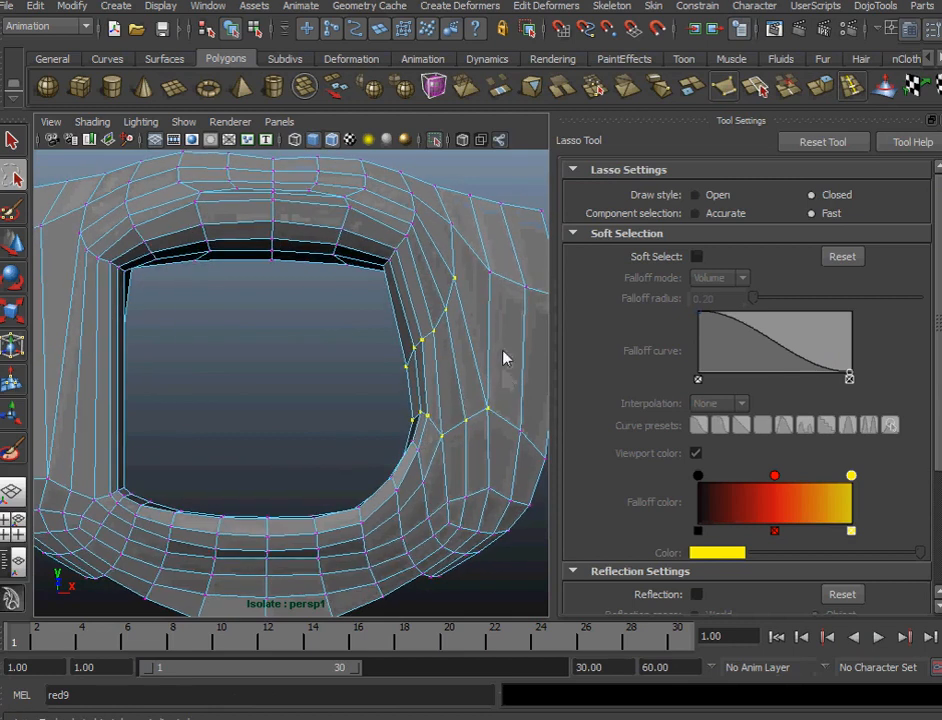
alt+drag(364, 212, 257, 162)
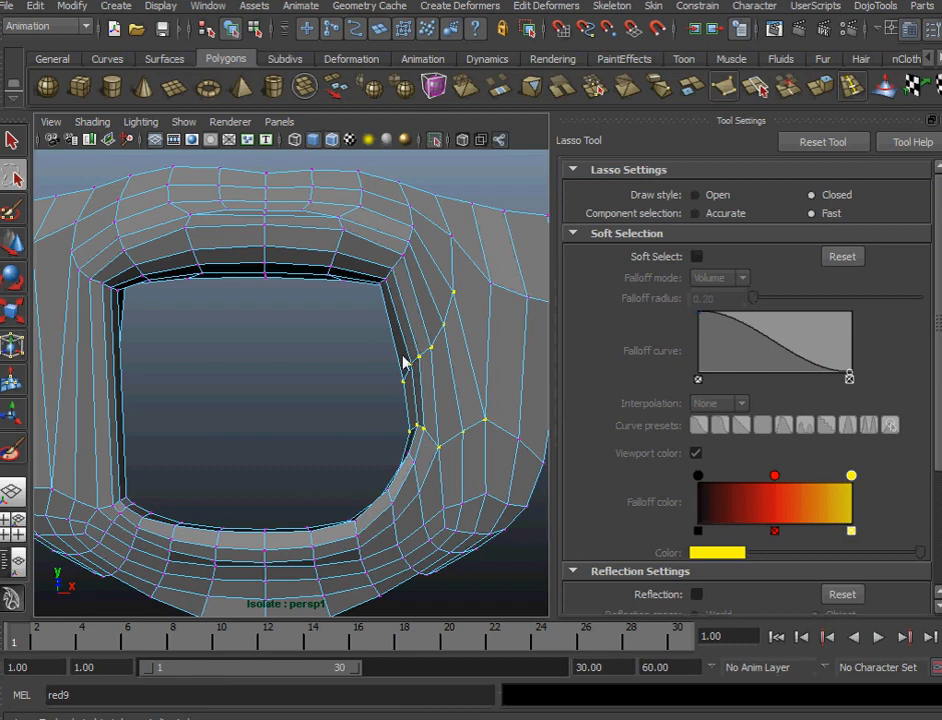
alt+drag(348, 437, 393, 341)
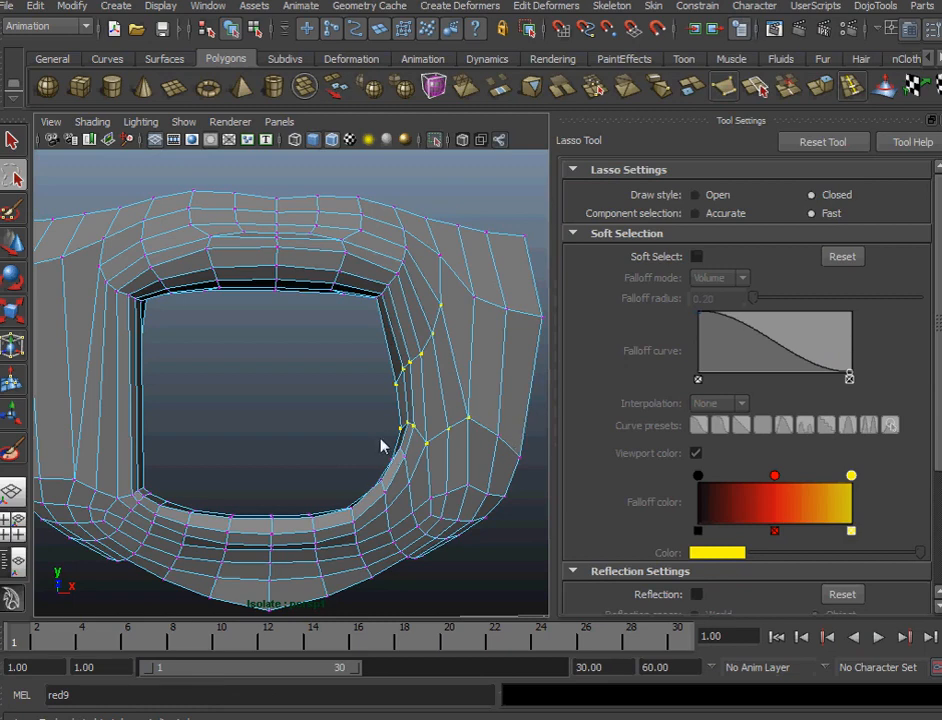
mouse_move(357, 406)
alt+mouse_down()
mouse_move(362, 421)
mouse_move(379, 357)
mouse_move(374, 376)
mouse_move(351, 372)
mouse_move(408, 391)
mouse_move(456, 425)
mouse_move(362, 384)
alt+mouse_up()
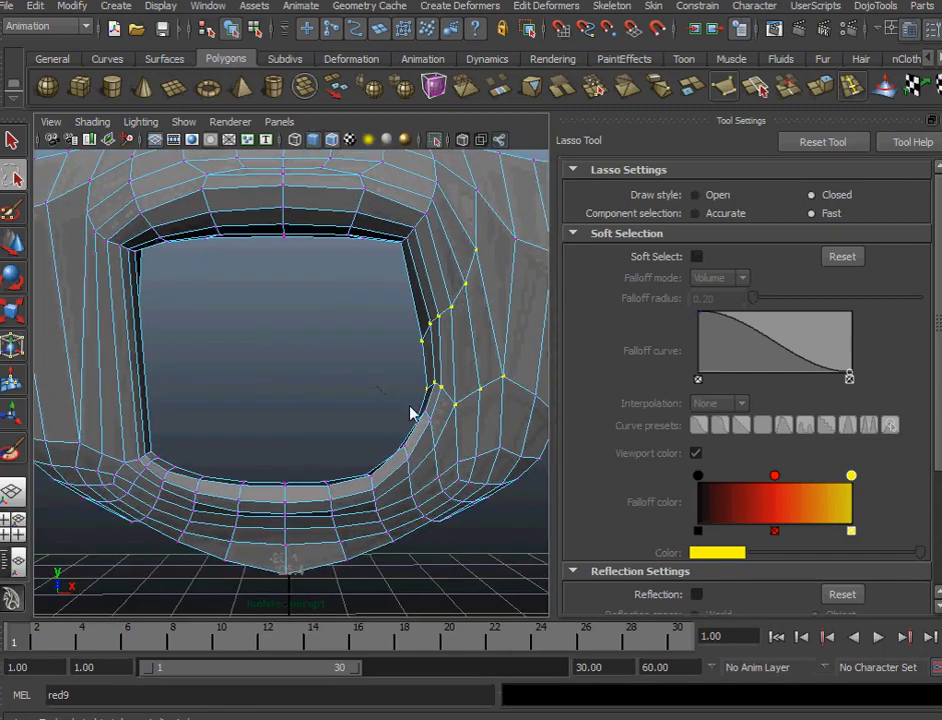
mouse_move(457, 445)
mouse_down()
mouse_move(456, 467)
mouse_move(433, 490)
mouse_move(419, 457)
mouse_move(381, 437)
mouse_move(437, 442)
mouse_move(490, 471)
mouse_move(497, 495)
mouse_move(430, 432)
mouse_up()
mouse_move(404, 420)
mouse_down()
mouse_move(431, 494)
mouse_move(408, 502)
mouse_move(393, 456)
mouse_move(400, 421)
mouse_up()
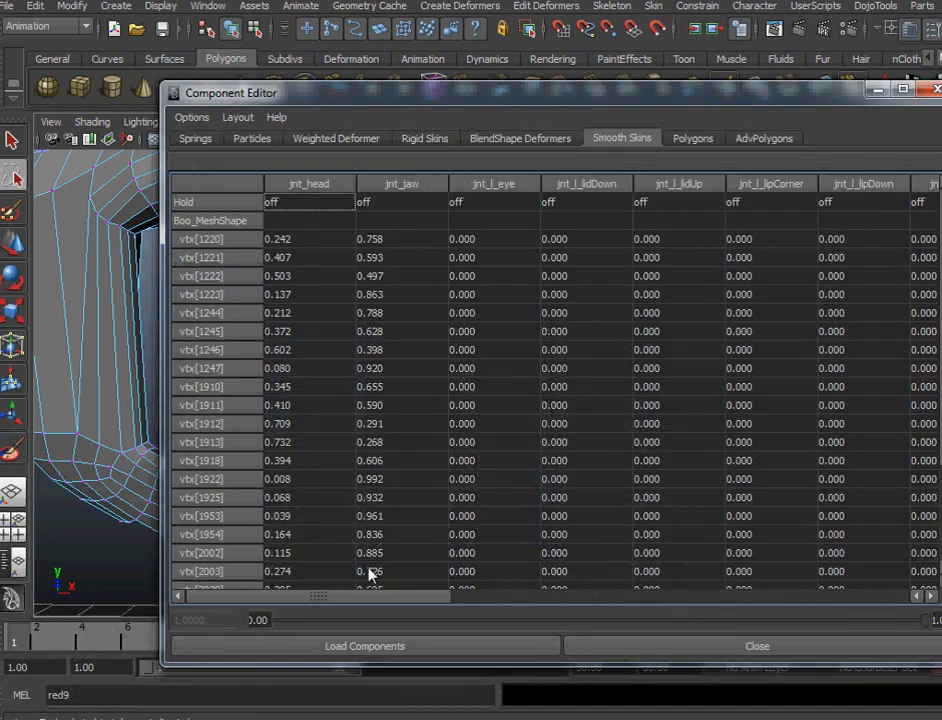
drag(784, 238, 757, 608)
text(1)
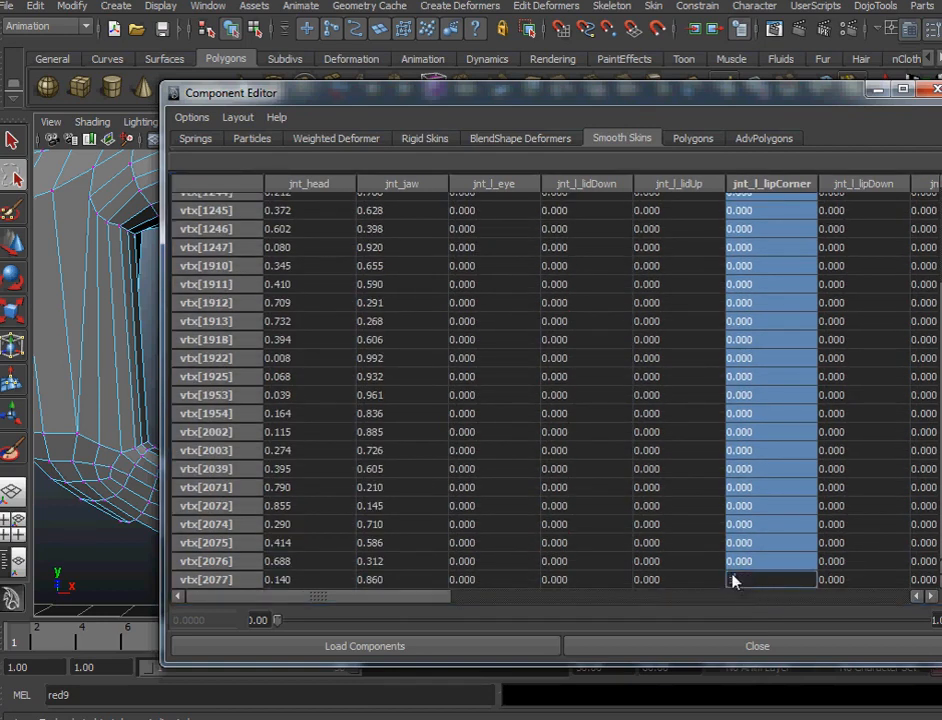
key(Return)
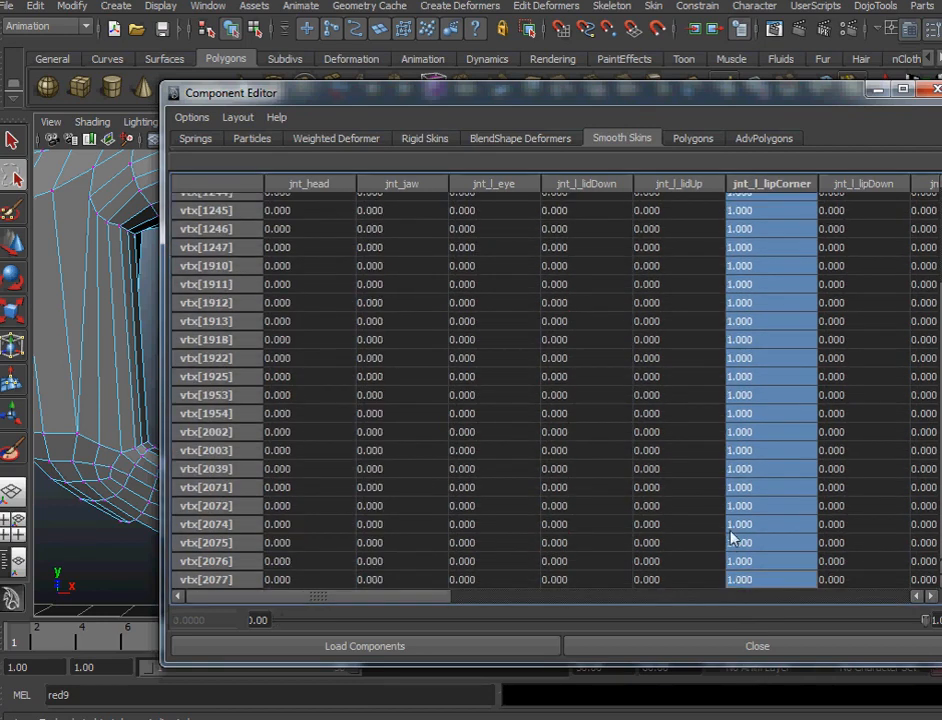
click(873, 90)
Lasso the lower lip vertices from the centre towards the left corner and set their jnt_l_lipDown weight to 1.
mouse_move(381, 450)
mouse_down()
mouse_move(400, 524)
mouse_move(292, 543)
mouse_move(255, 508)
mouse_move(254, 435)
mouse_up()
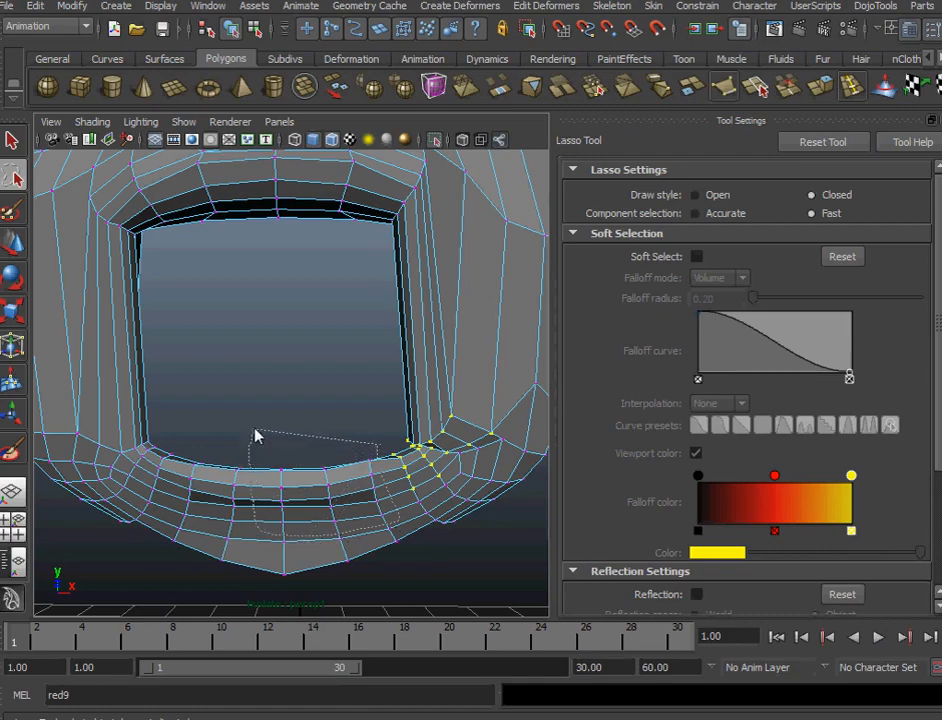
mouse_move(353, 494)
alt+mouse_down()
mouse_move(370, 538)
mouse_move(362, 590)
mouse_move(353, 484)
alt+mouse_up()
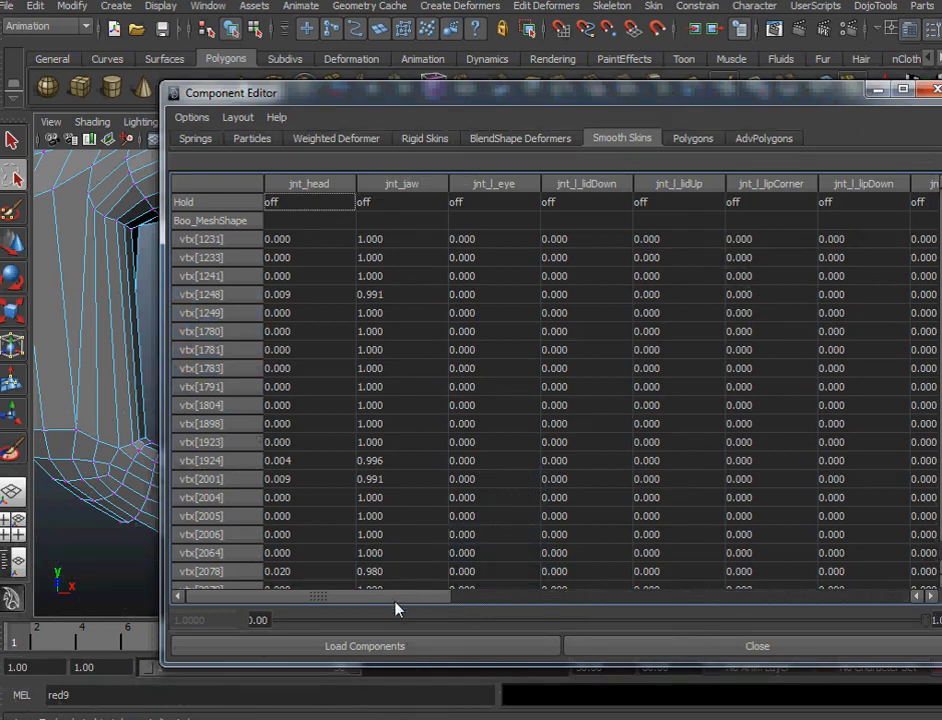
drag(417, 607, 536, 600)
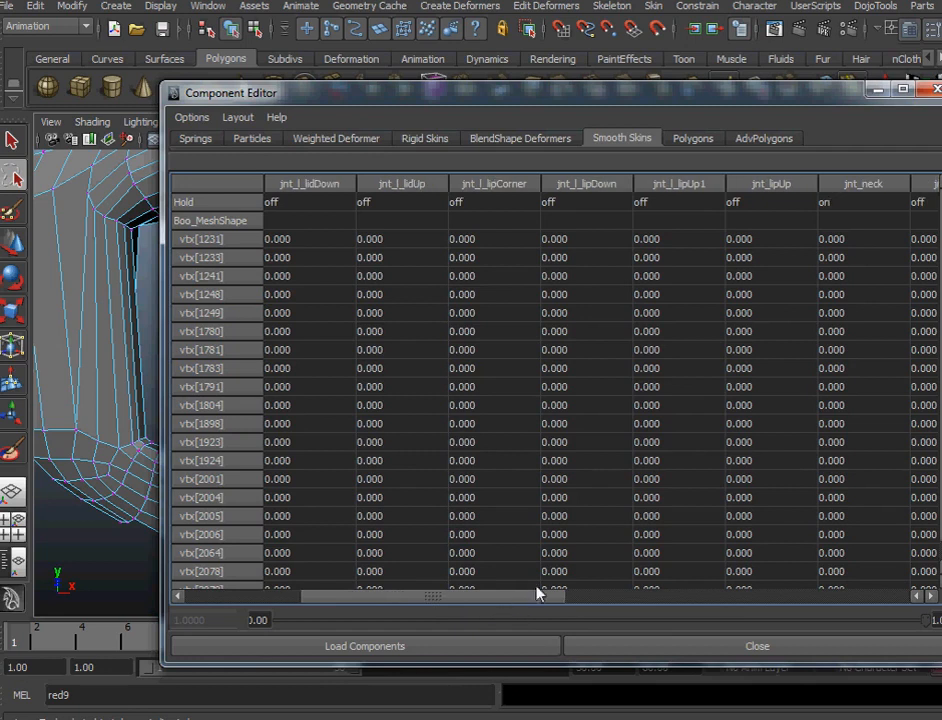
drag(577, 242, 559, 585)
text(1)
key(Return)
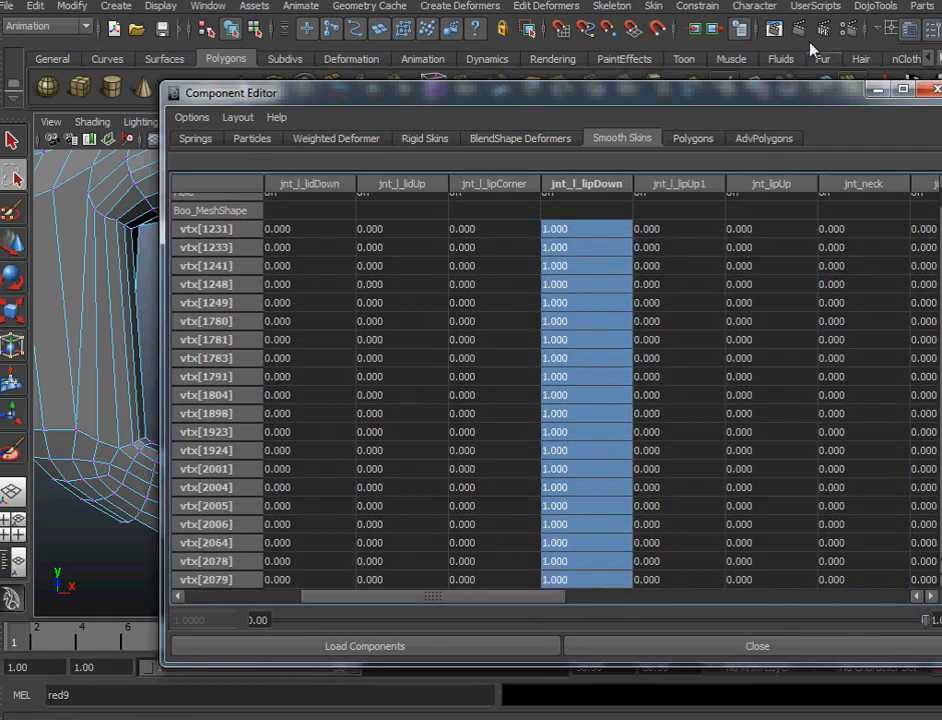
Lasso the vertices along the centre of the lower lip and set their jnt_r_lipDown smooth skin weight to 0.5.
click(876, 91)
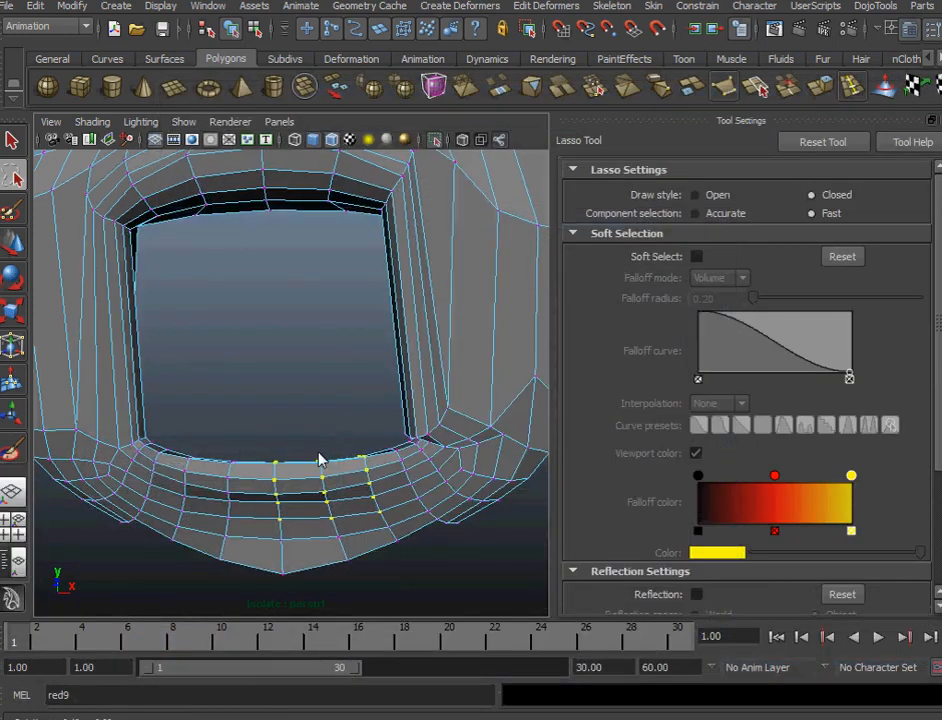
mouse_move(309, 374)
alt+mouse_down()
mouse_move(309, 420)
mouse_move(315, 347)
mouse_move(322, 385)
alt+mouse_up()
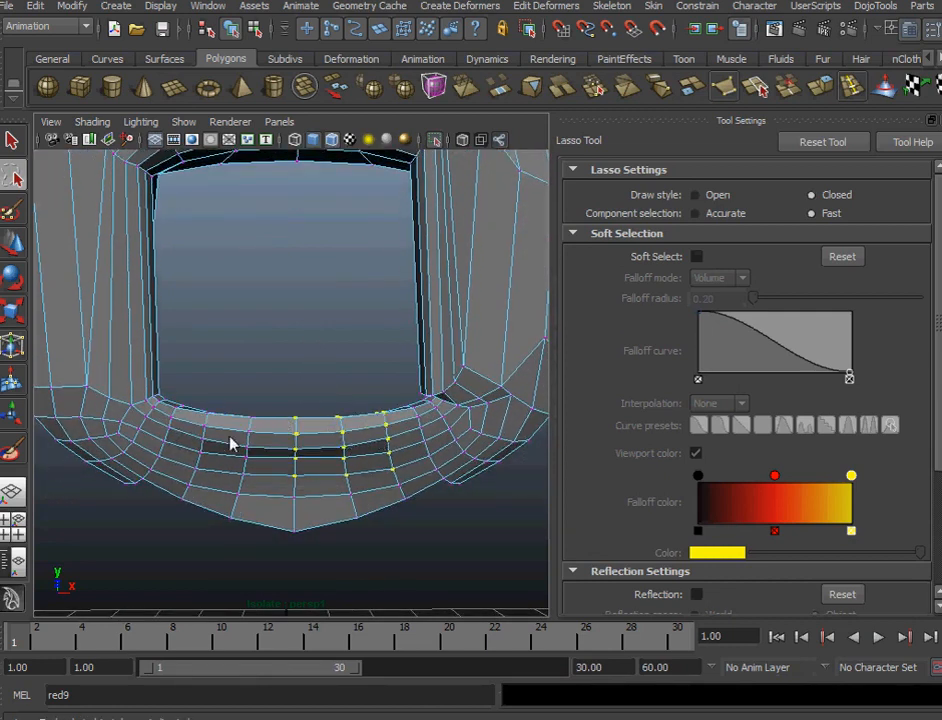
mouse_move(312, 418)
mouse_down()
mouse_move(307, 494)
mouse_move(282, 490)
mouse_move(278, 405)
mouse_up()
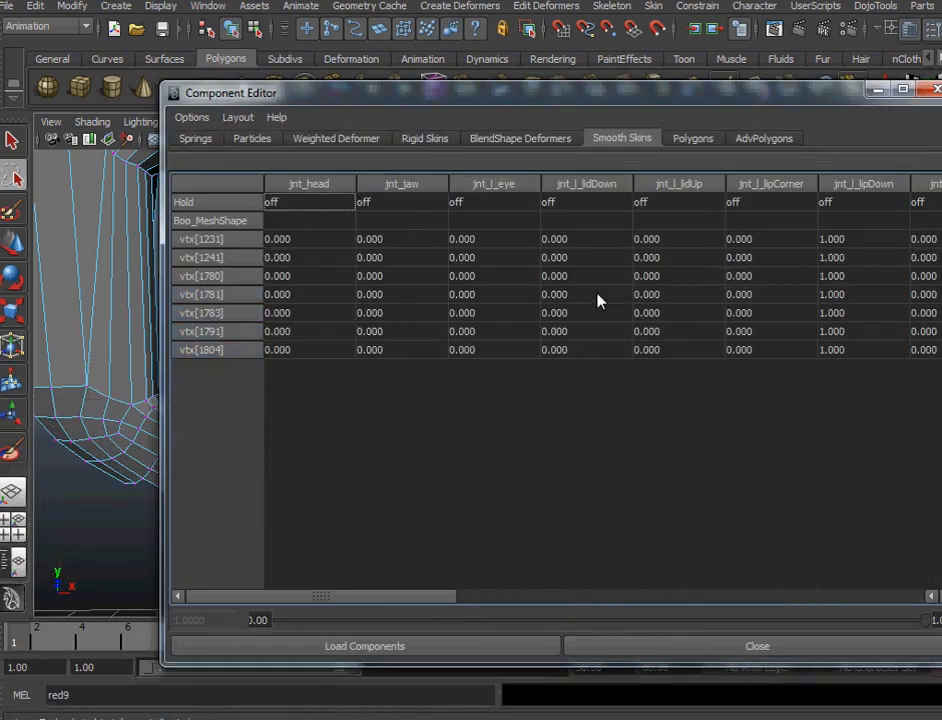
drag(372, 596, 710, 585)
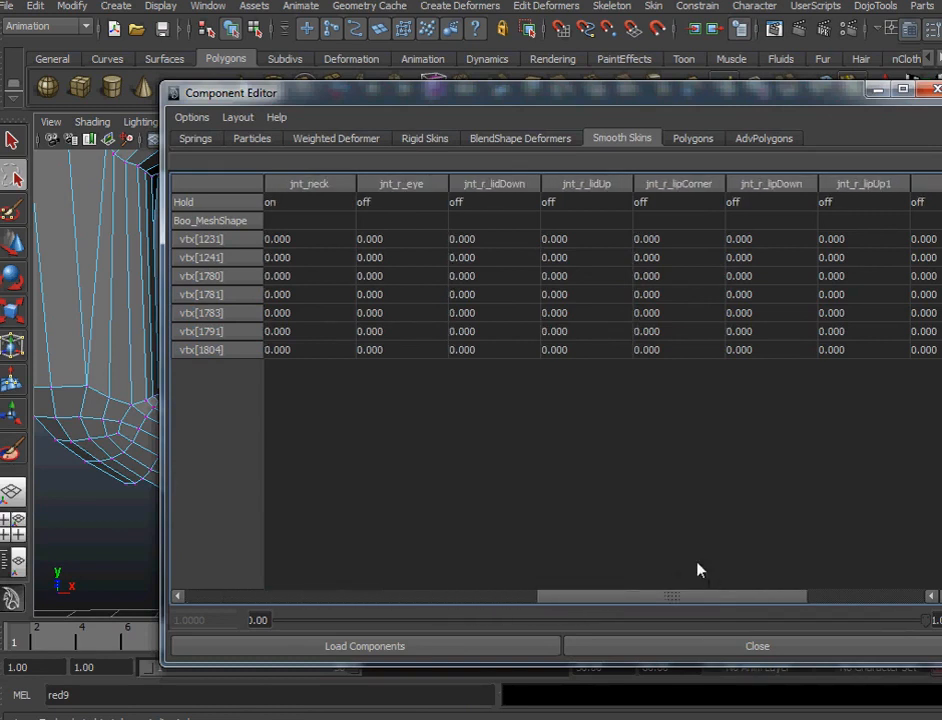
drag(750, 244, 740, 347)
text(.)
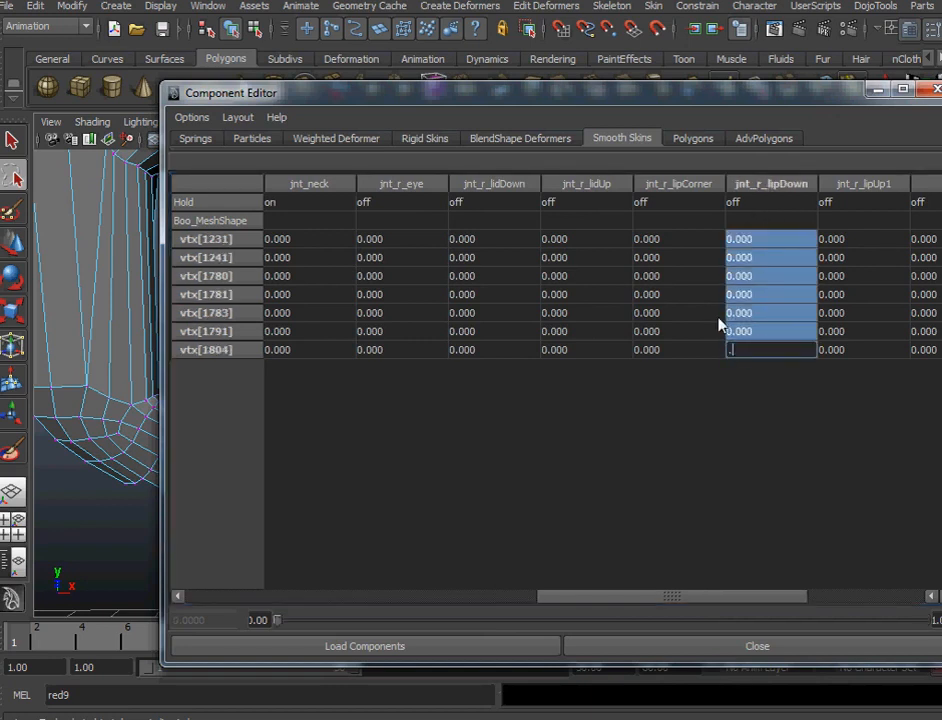
text(5)
key(Return)
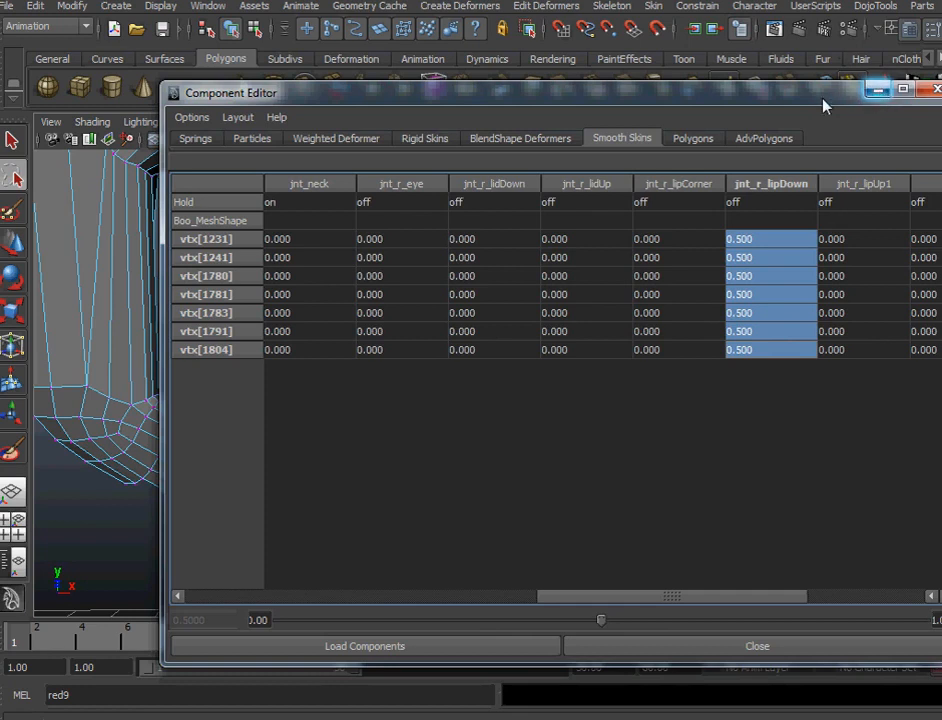
mouse_move(820, 99)
mouse_down()
mouse_move(918, 102)
mouse_move(860, 97)
mouse_move(941, 113)
mouse_move(941, 102)
mouse_up()
Examine the weight maps of the jaw, lip corner and lower lip joints on the mouth mesh with the Paint Skin Weights Tool.
scroll(469, 354, down, 3)
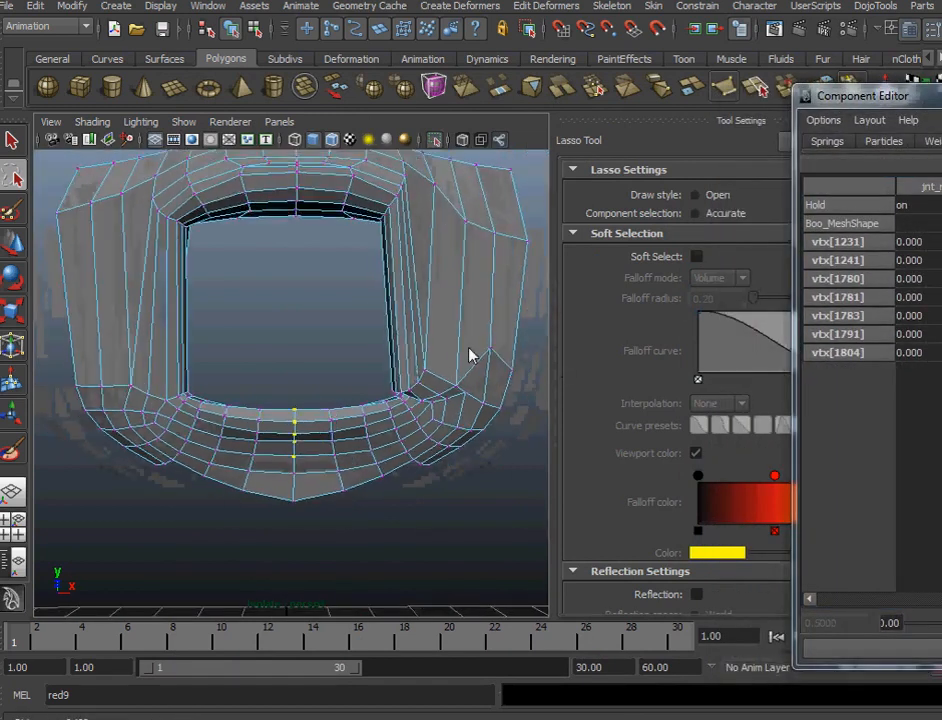
key(q)
mouse_move(138, 342)
right_down()
mouse_move(196, 320)
mouse_move(143, 339)
mouse_move(144, 331)
mouse_move(196, 320)
right_up()
right_drag(124, 304, 58, 282)
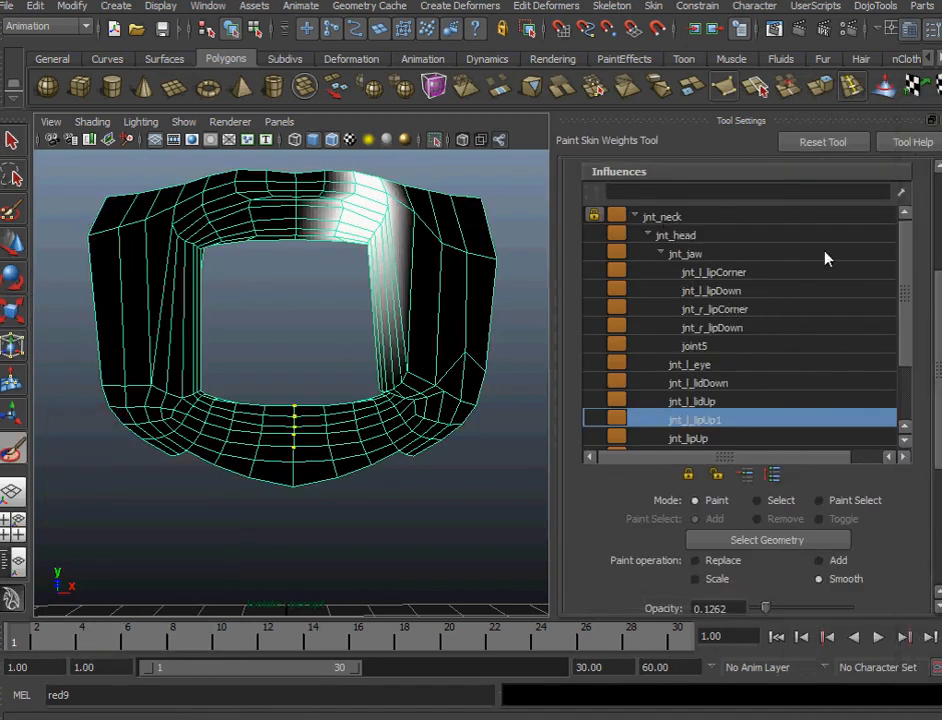
click(688, 237)
click(700, 254)
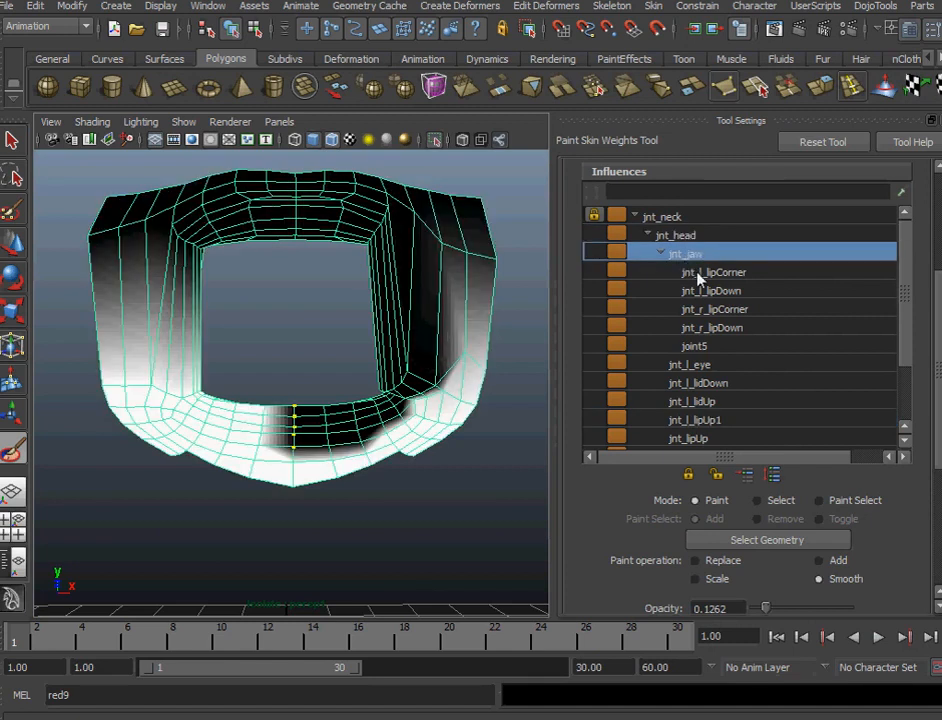
click(714, 272)
click(717, 293)
click(719, 310)
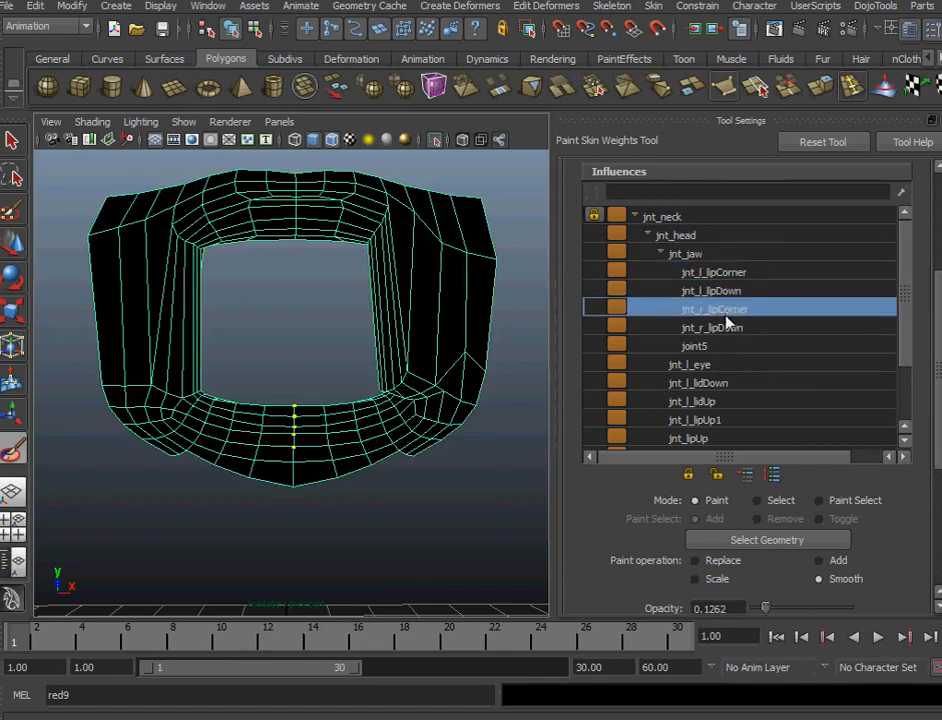
click(712, 328)
click(696, 346)
click(716, 329)
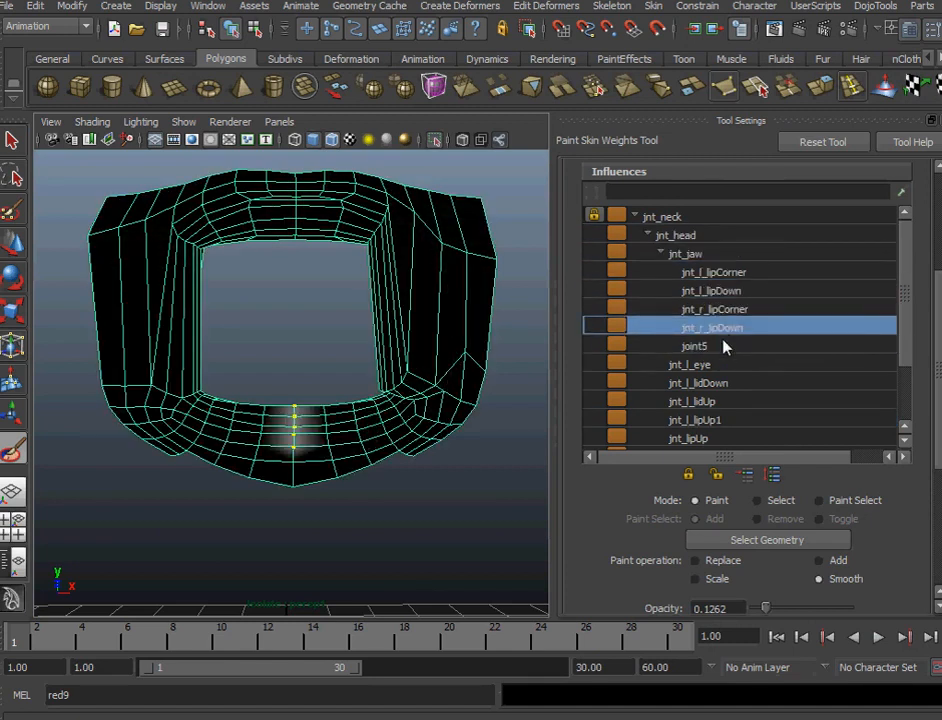
click(677, 309)
click(730, 346)
click(723, 365)
click(724, 384)
click(885, 331)
scroll(897, 358, down, 3)
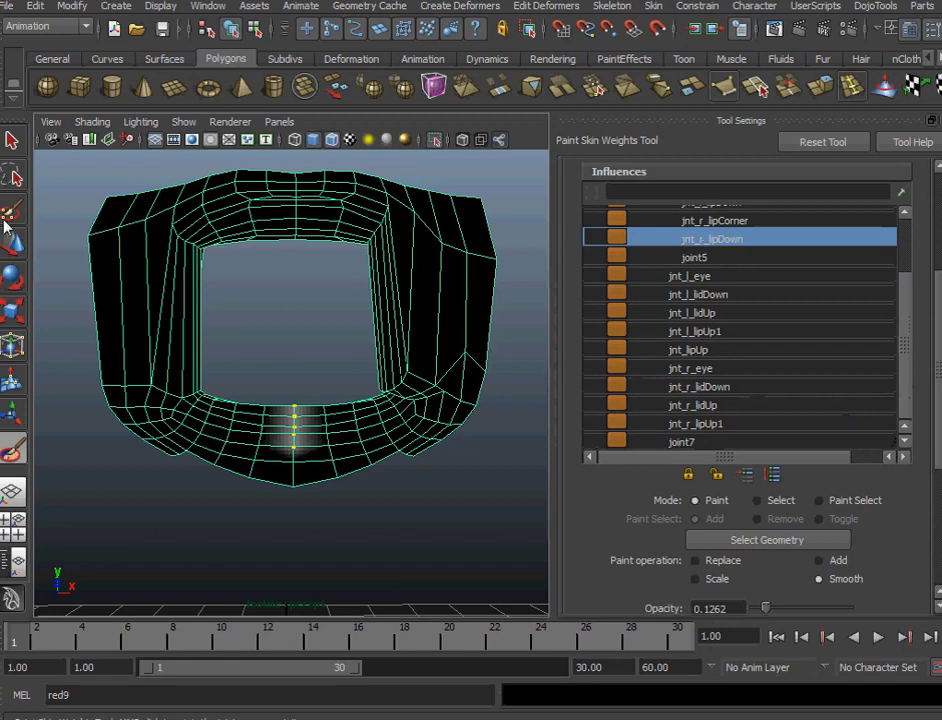
click(12, 140)
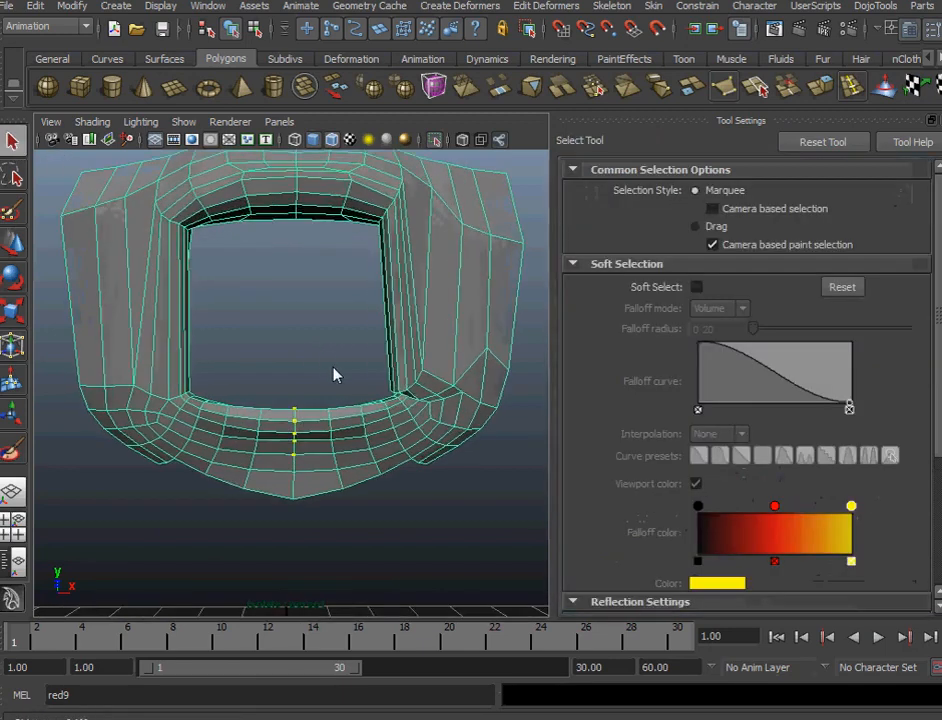
Lasso the second column of lower lip vertices from the centre towards the left corner and set their jnt_l_lipDown weight to 1.
alt+right_drag(334, 375, 354, 446)
alt+middle_drag(288, 379, 242, 384)
alt+drag(293, 385, 341, 429)
right_drag(311, 430, 267, 427)
alt+drag(301, 452, 285, 455)
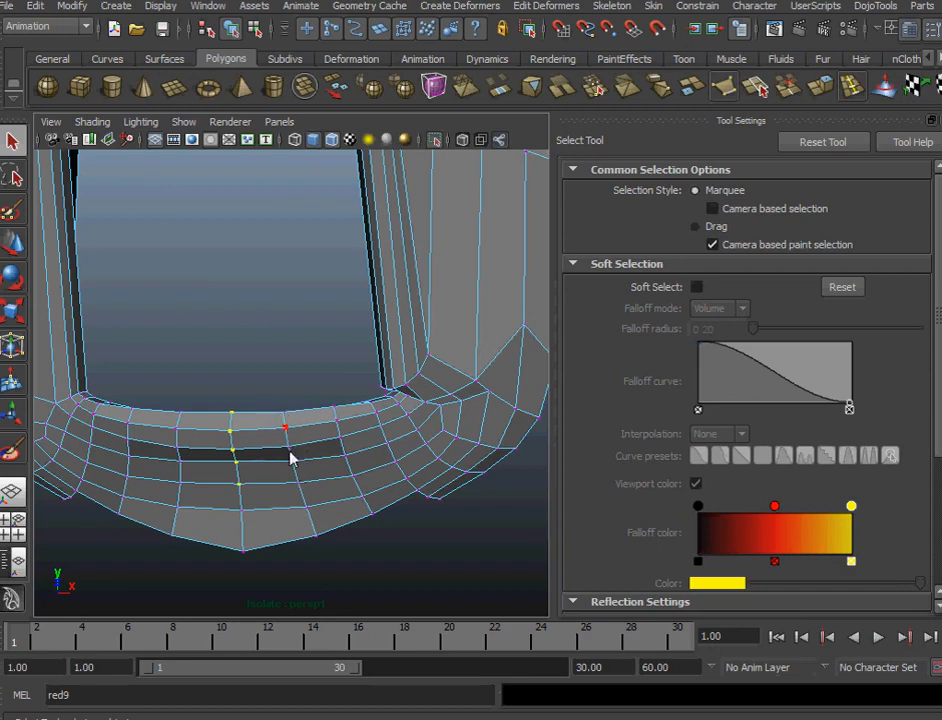
mouse_move(320, 450)
alt+mouse_down()
mouse_move(313, 454)
mouse_move(314, 440)
alt+mouse_up()
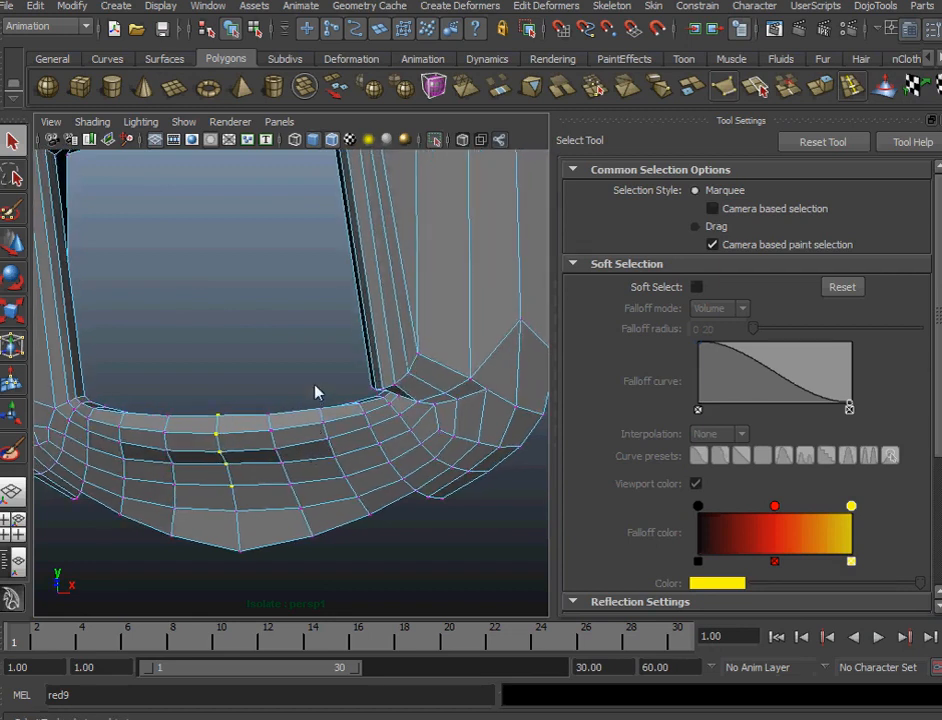
click(312, 407)
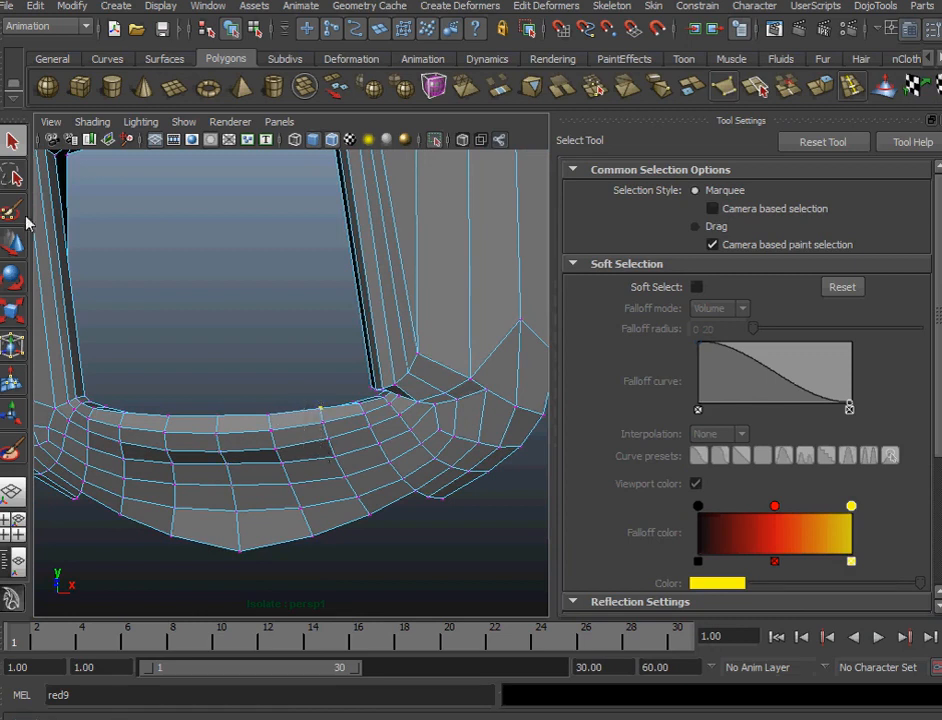
click(16, 178)
mouse_move(405, 383)
alt+mouse_down()
mouse_move(350, 398)
mouse_move(340, 465)
mouse_move(362, 396)
alt+mouse_up()
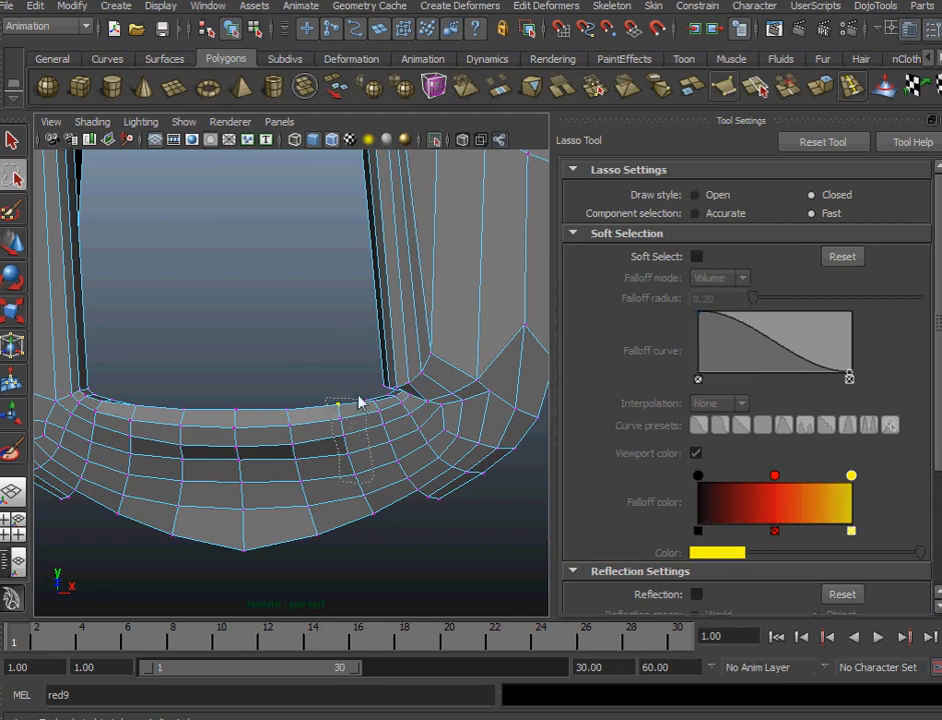
drag(941, 155, 481, 119)
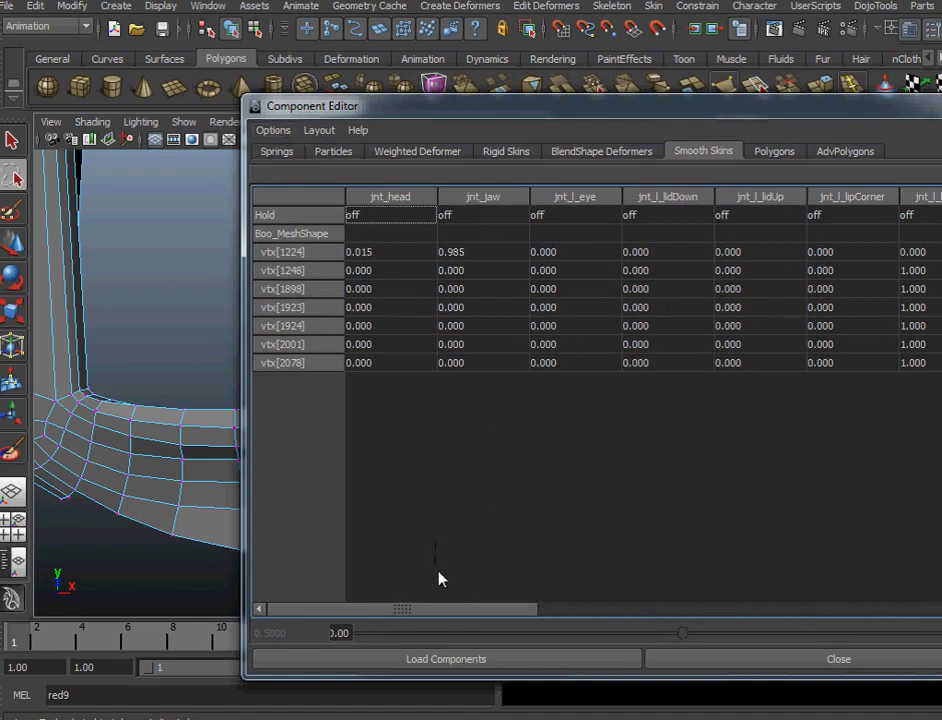
drag(450, 614, 557, 626)
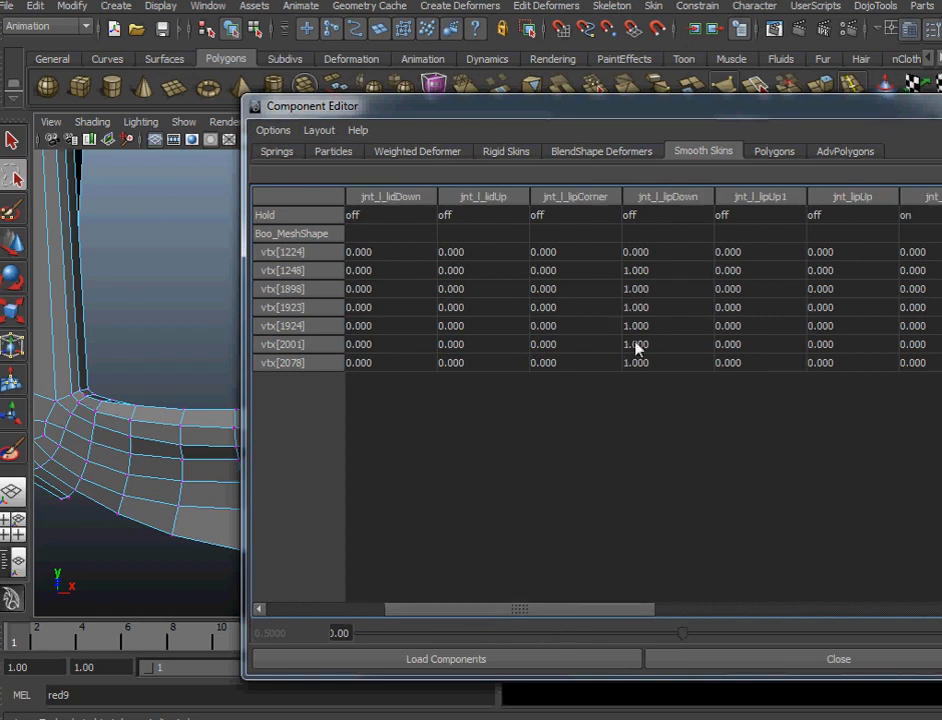
drag(723, 110, 934, 125)
mouse_move(383, 398)
alt+mouse_down()
mouse_move(408, 474)
mouse_move(422, 482)
mouse_move(390, 390)
alt+mouse_up()
drag(941, 122, 789, 106)
drag(846, 259, 848, 364)
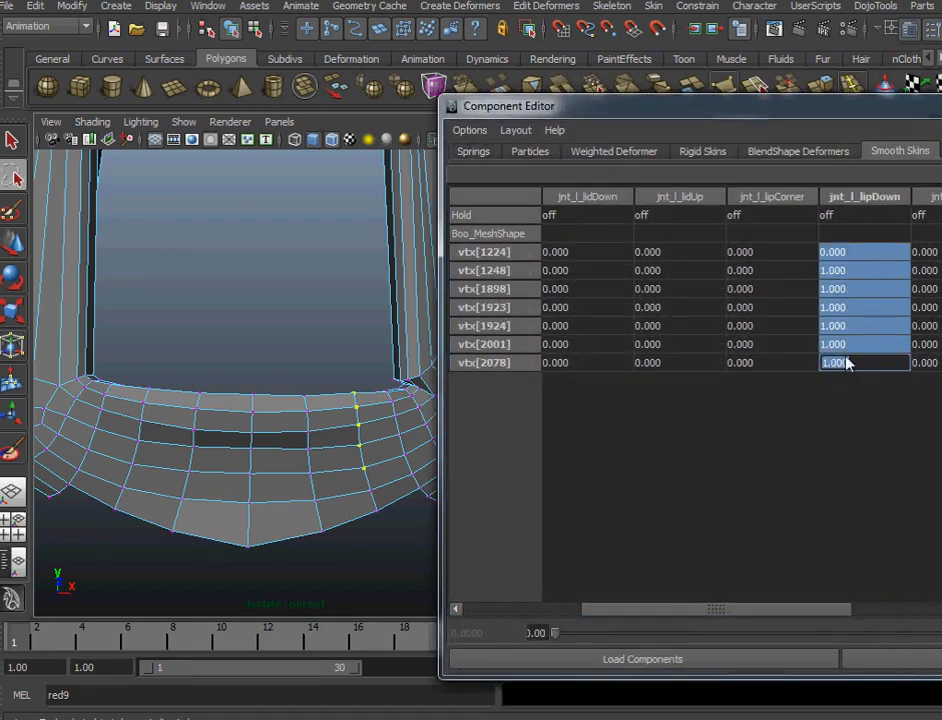
text(1)
key(Return)
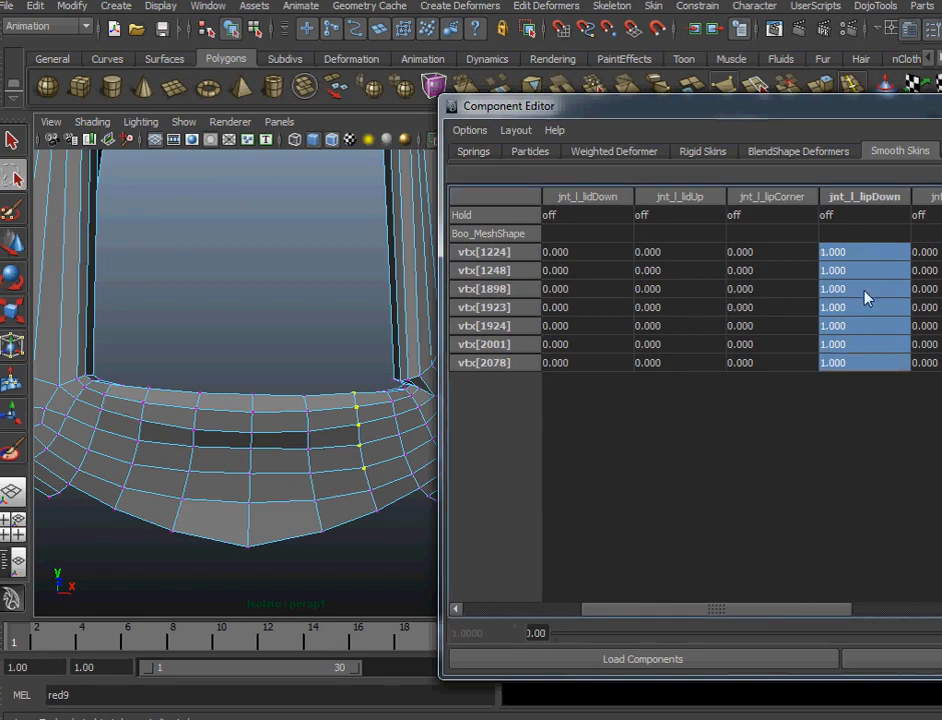
Set the jnt_l_lipCorner weight of the selected lower lip vertex column to 0.25.
drag(757, 256, 753, 364)
text(.25)
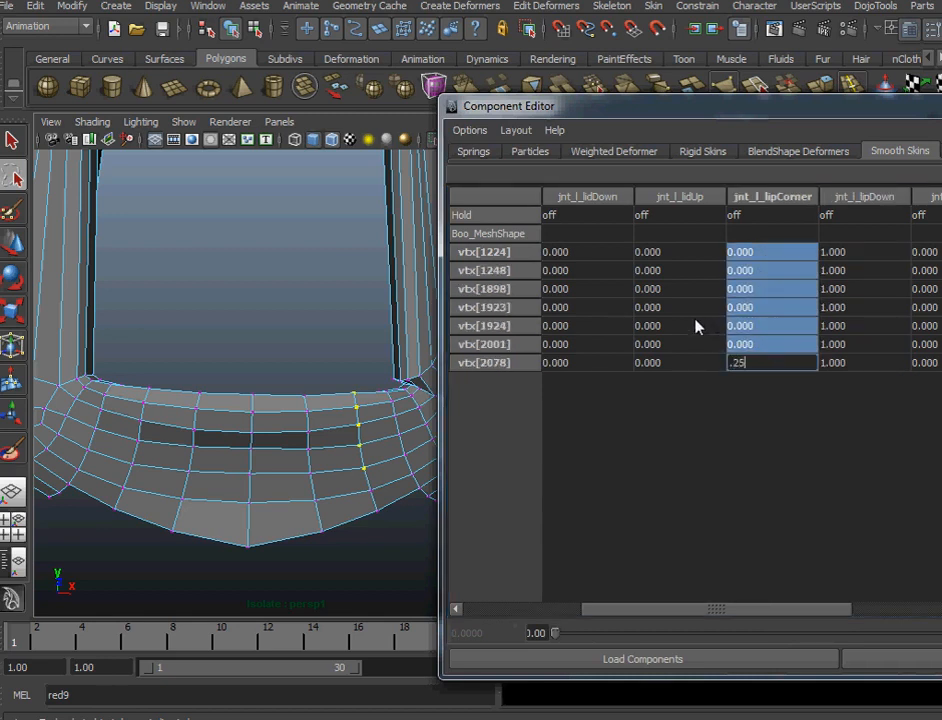
key(Return)
drag(601, 118, 746, 124)
Select the third lower lip vertex column towards the left corner, including its inner vertices, and set their jnt_l_lipDown weight to 0.5.
mouse_move(225, 400)
alt+mouse_down()
mouse_move(337, 394)
mouse_move(360, 383)
mouse_move(326, 371)
alt+mouse_up()
mouse_move(336, 388)
alt+mouse_down()
mouse_move(427, 498)
mouse_move(448, 496)
mouse_move(421, 435)
alt+mouse_up()
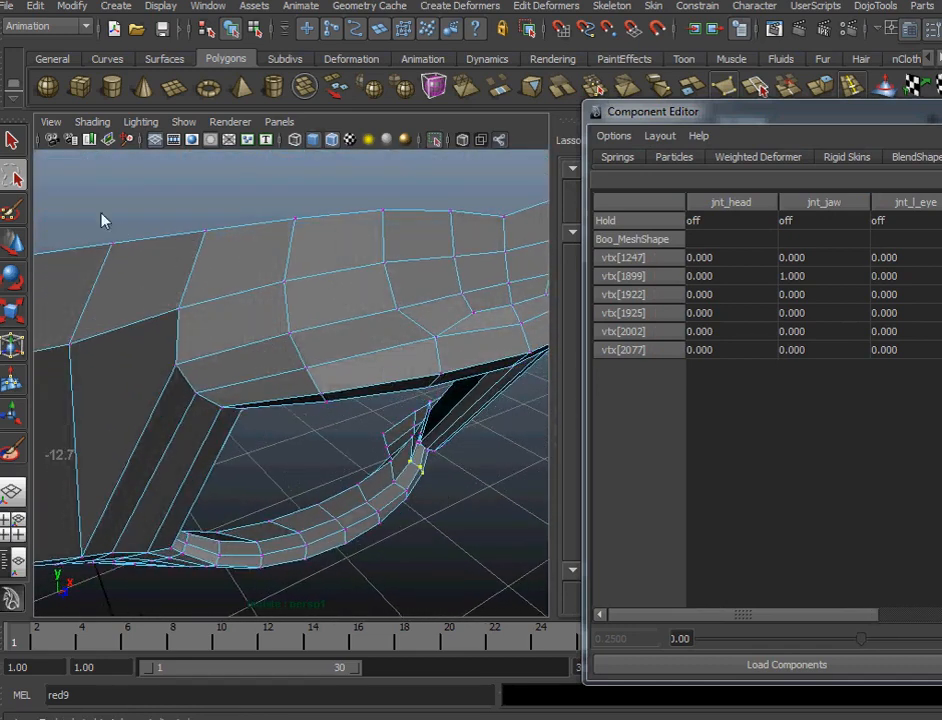
click(13, 140)
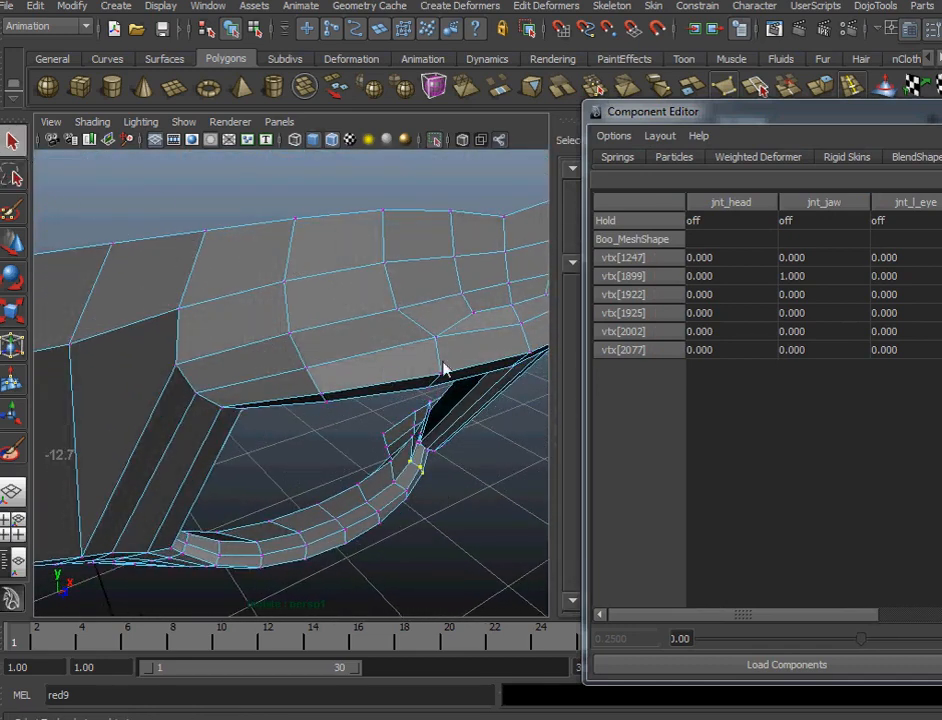
shift+click(417, 450)
alt+drag(418, 456, 450, 412)
drag(941, 122, 590, 93)
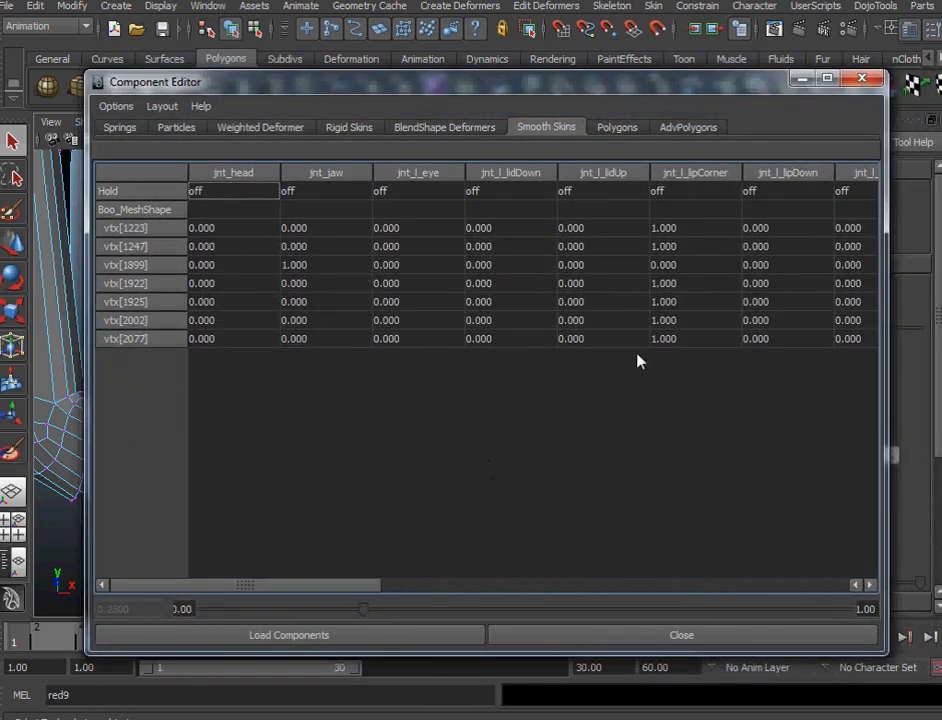
drag(770, 232, 758, 341)
text(.)
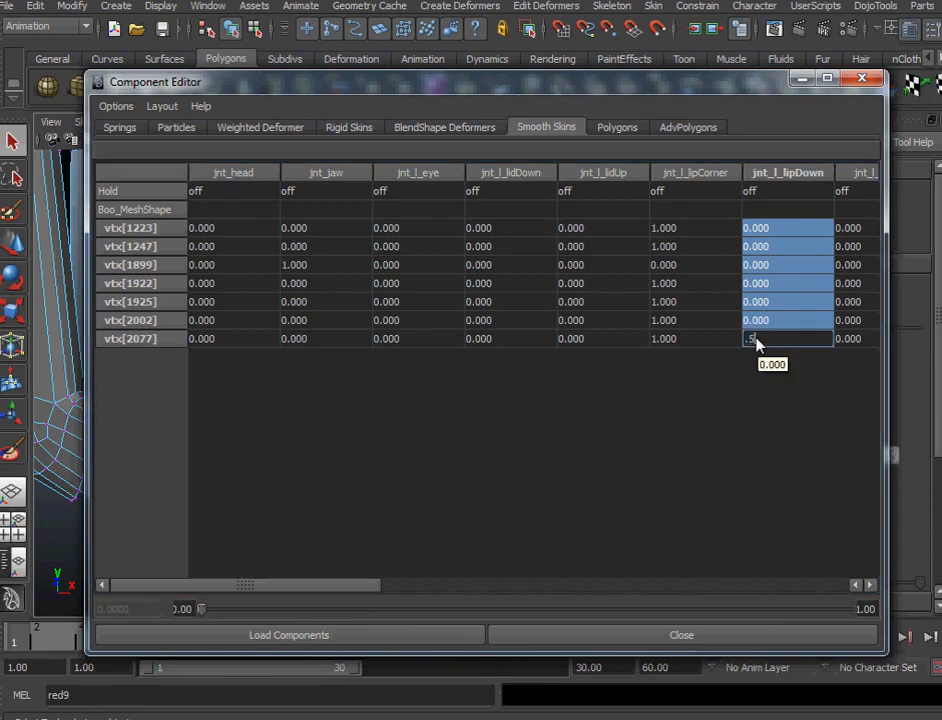
text(5)
key(Return)
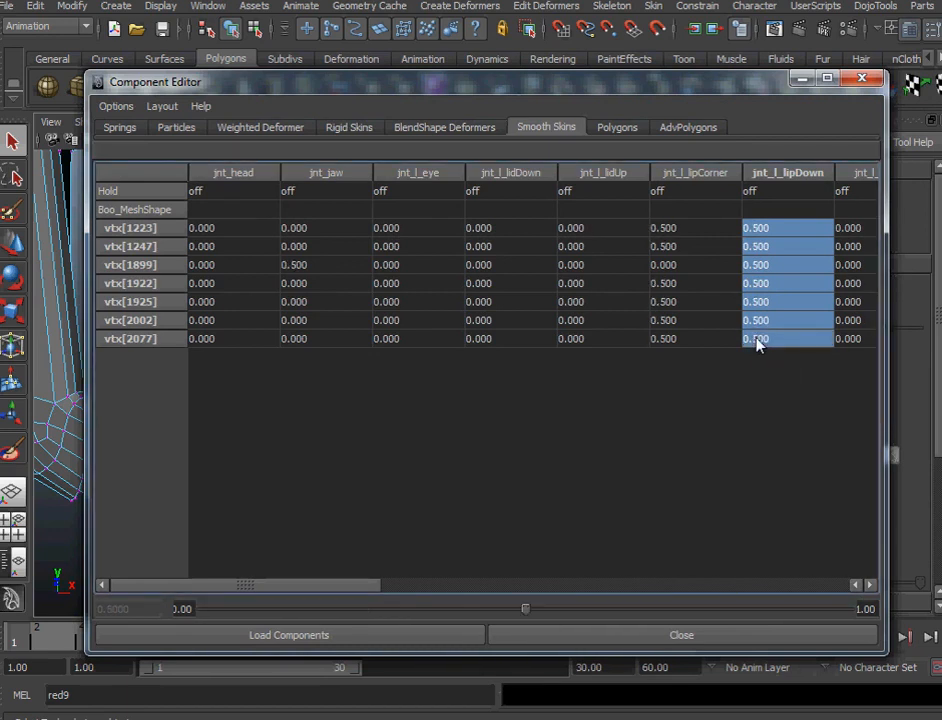
drag(455, 88, 941, 135)
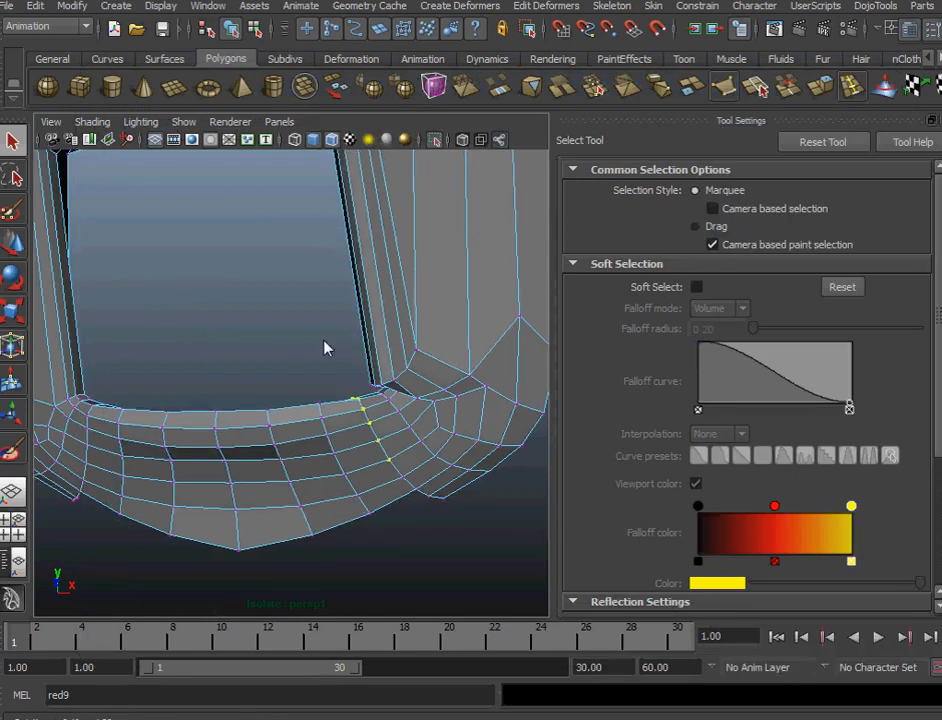
Select the fourth lower lip vertex column towards the left corner, including its inner vertices, and set their jnt_l_lipDown weight to 0.25.
alt+drag(325, 348, 311, 336)
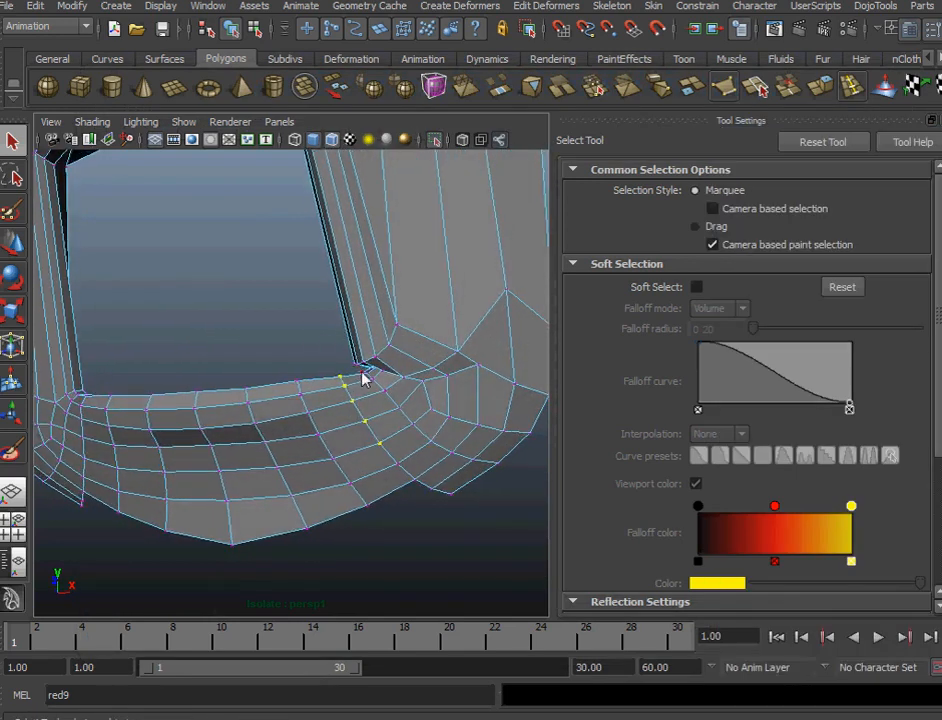
click(12, 177)
alt+right_drag(410, 344, 492, 446)
alt+drag(368, 425, 305, 427)
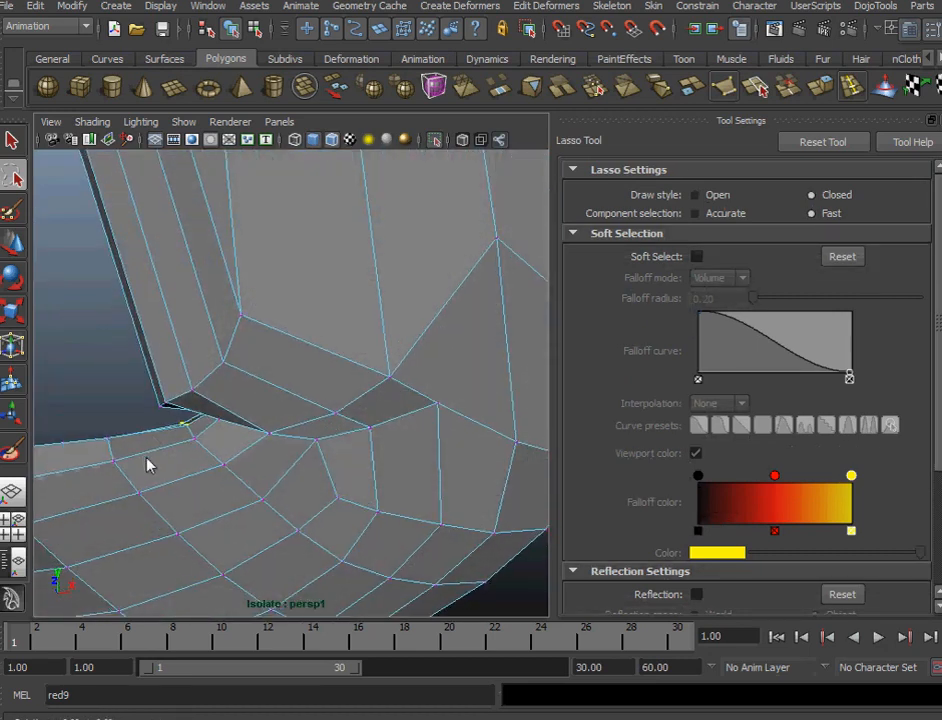
alt+drag(147, 465, 160, 420)
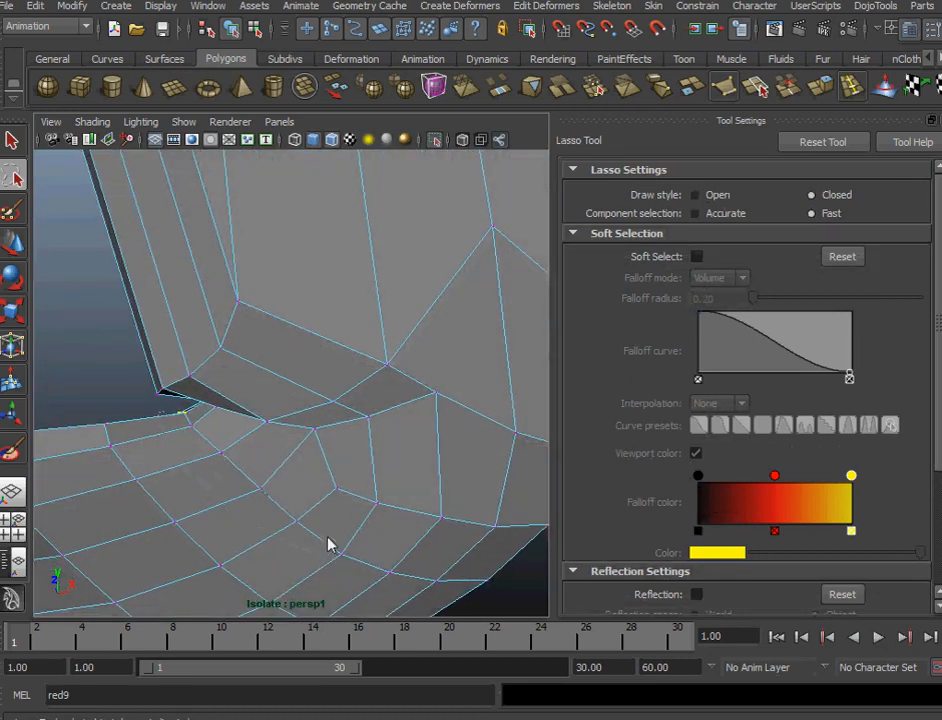
alt+drag(177, 410, 378, 487)
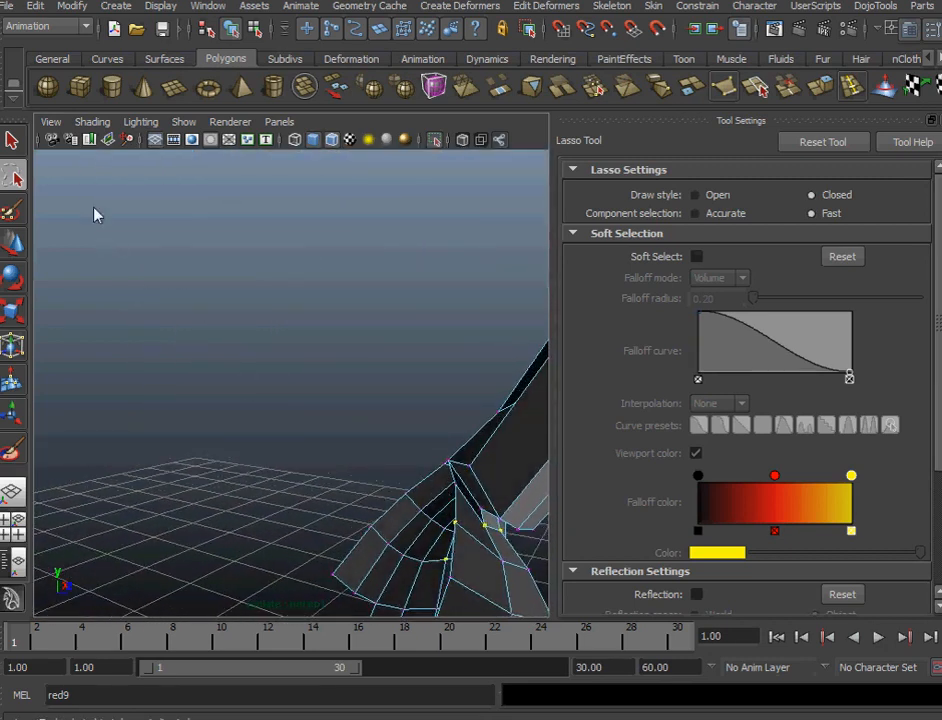
click(12, 140)
click(453, 527)
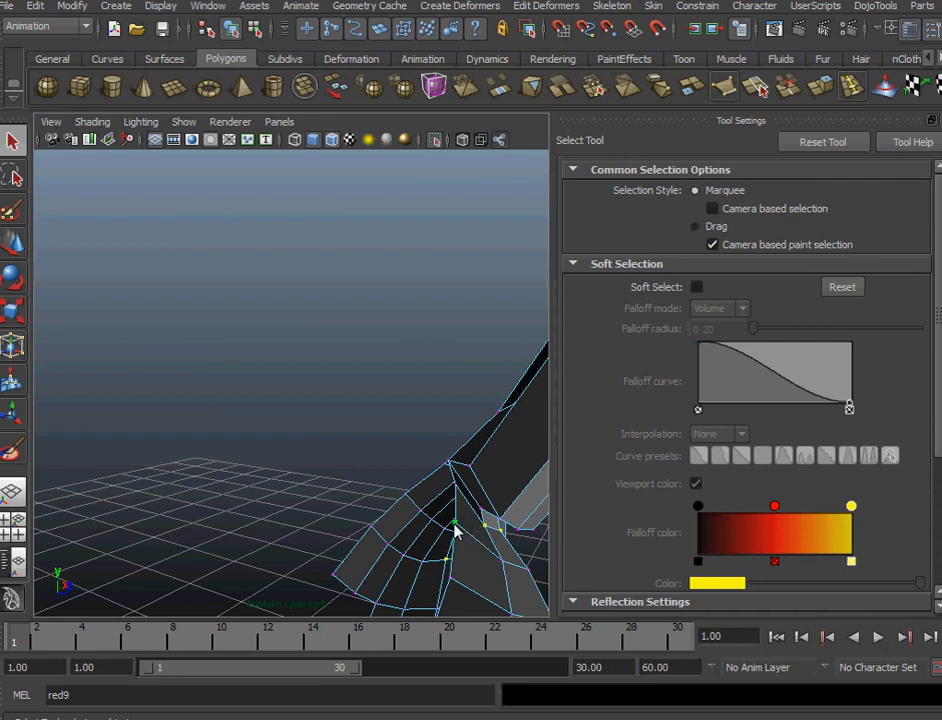
key(f)
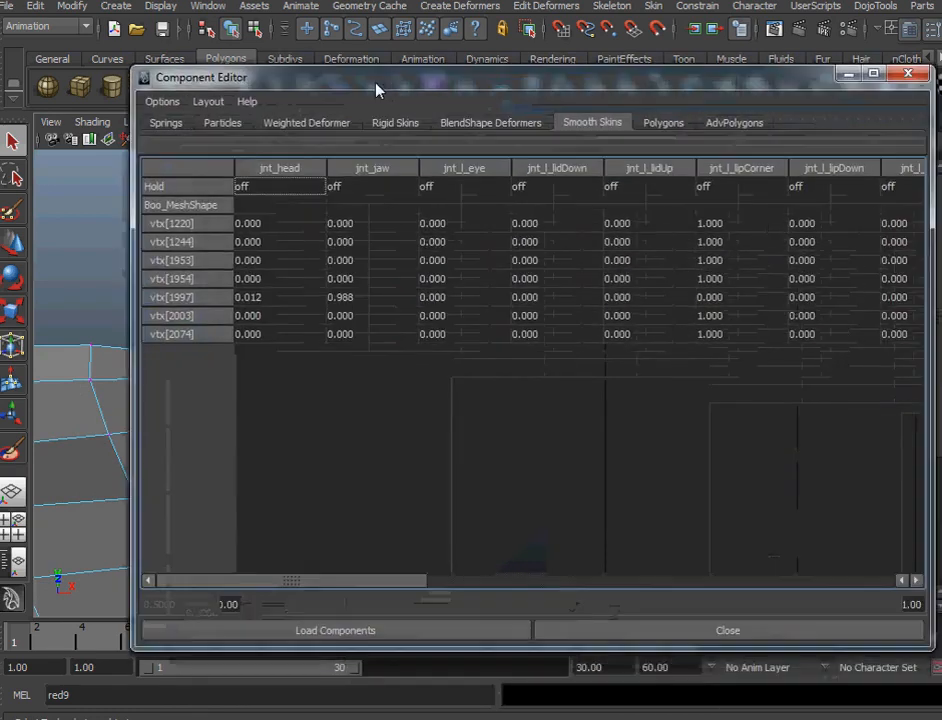
drag(378, 86, 326, 92)
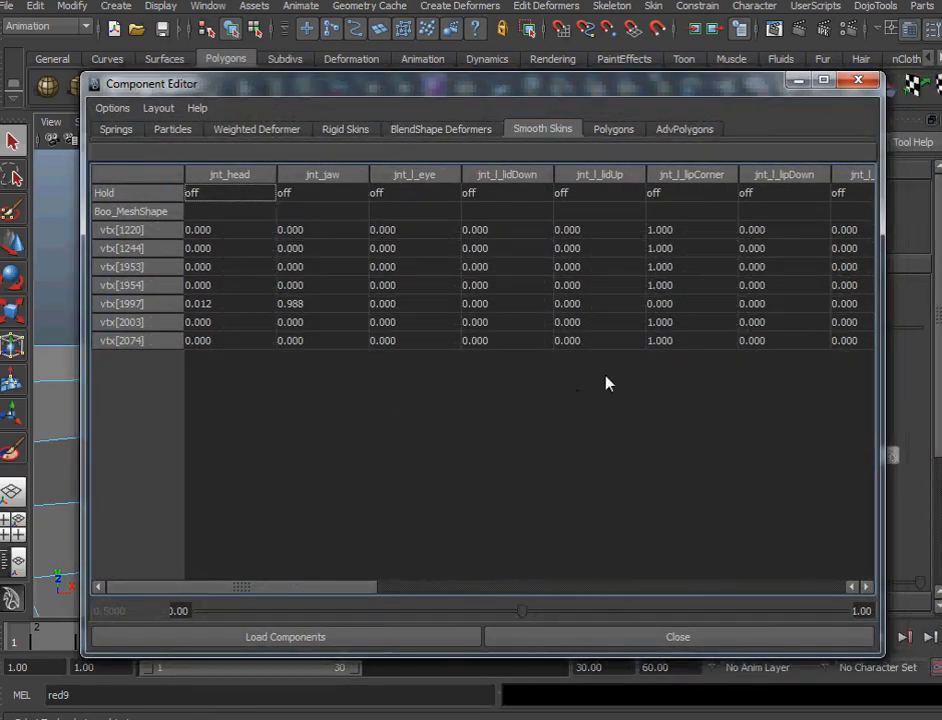
drag(768, 237, 740, 342)
text(.25)
key(Return)
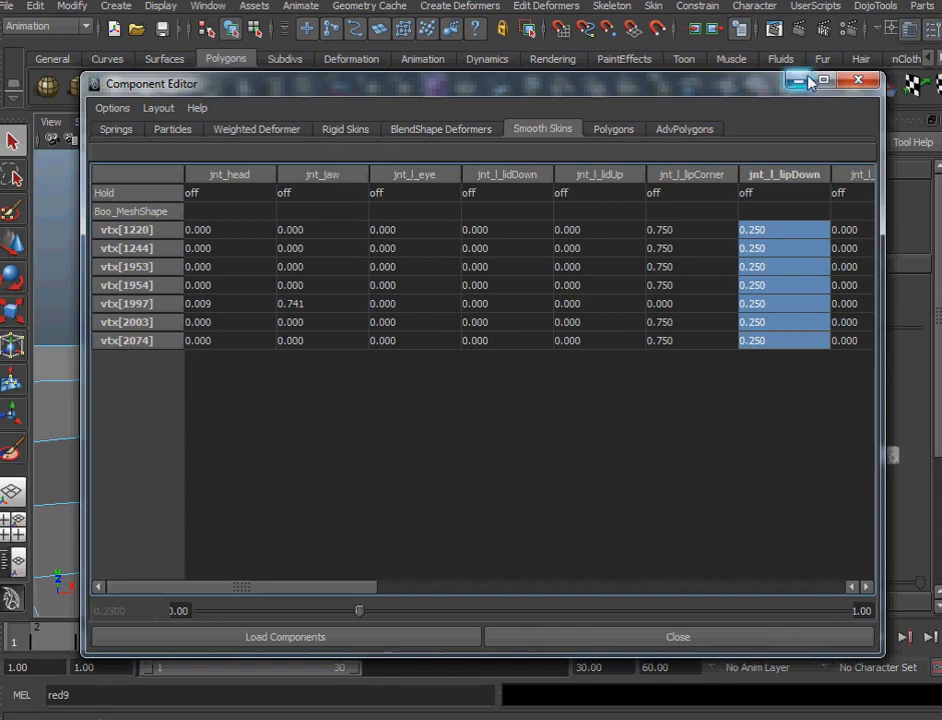
click(858, 80)
Select the vertex column just above the left mouth corner, including its inner vertices, and set their jnt_lipUp weight to 0.15.
alt+drag(374, 330, 286, 395)
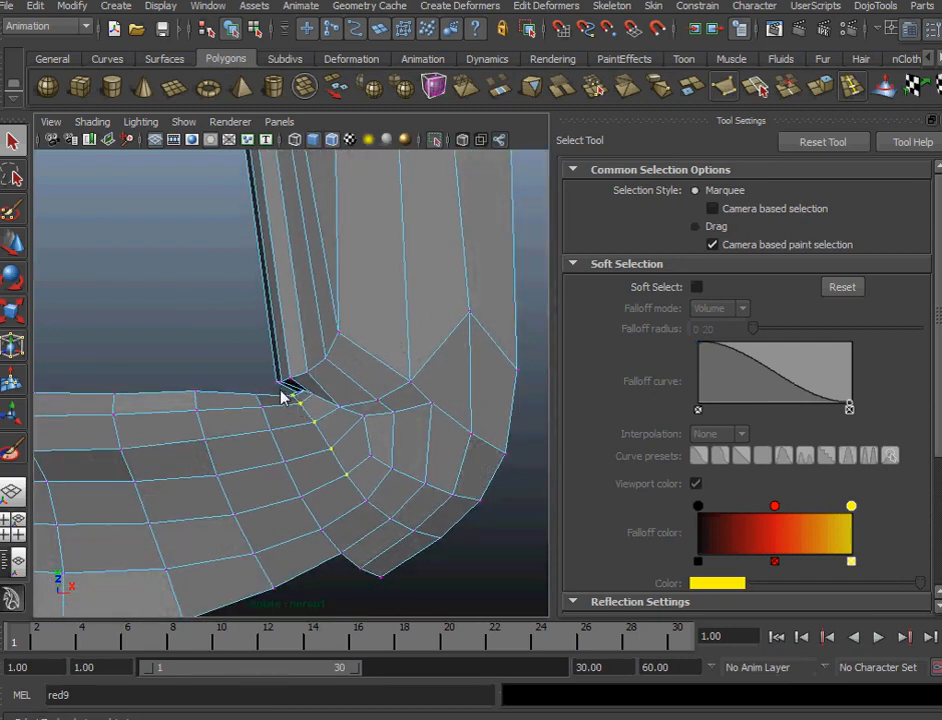
click(286, 380)
click(14, 180)
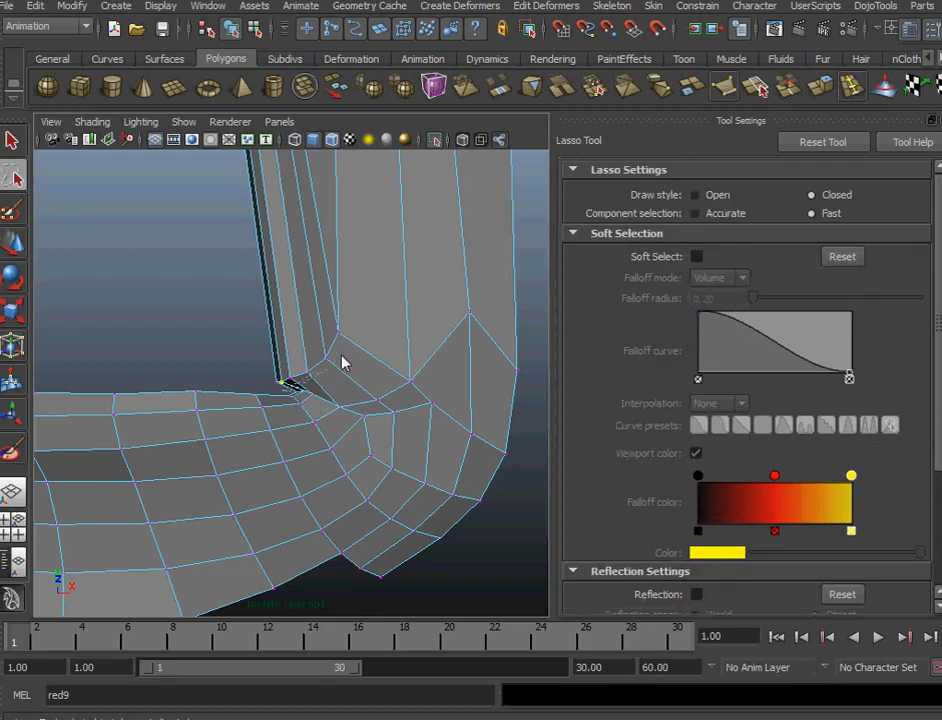
drag(327, 298, 230, 342)
mouse_move(300, 352)
alt+mouse_down()
mouse_move(444, 399)
mouse_move(425, 400)
alt+mouse_up()
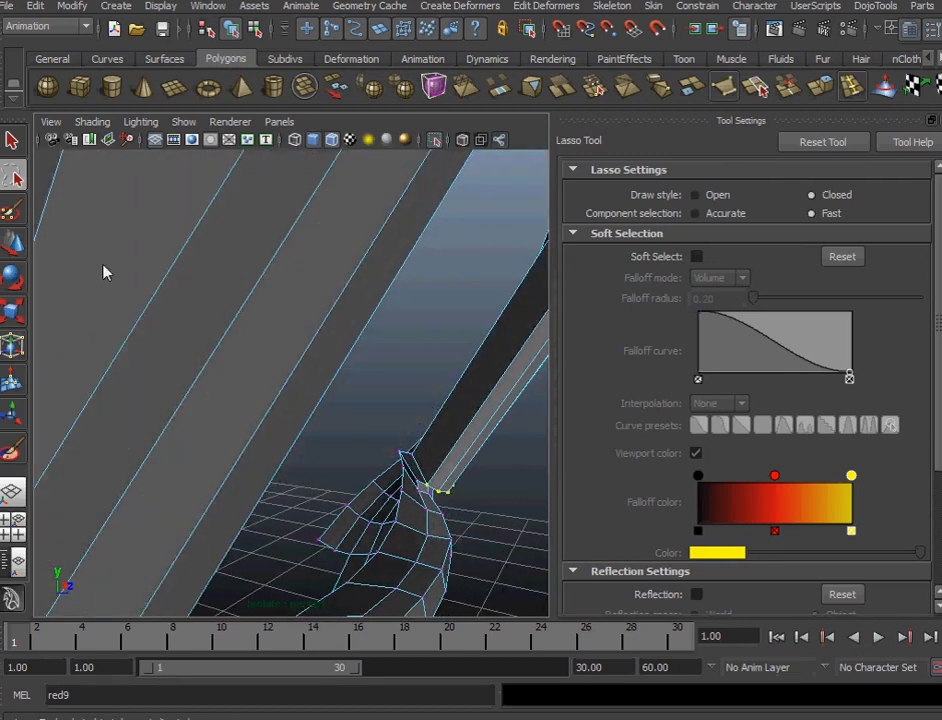
click(12, 141)
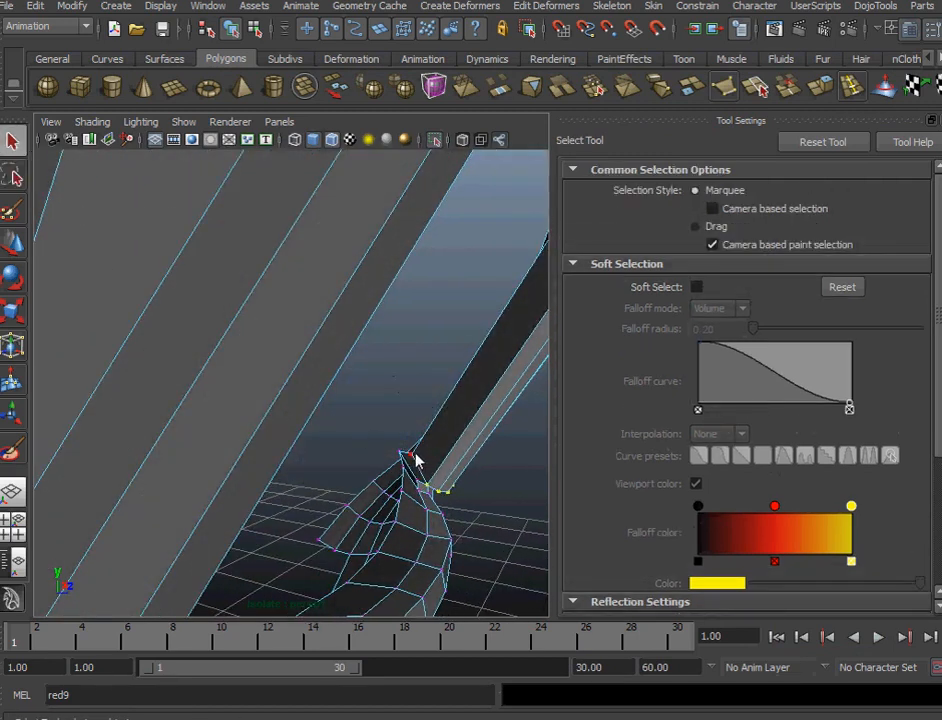
alt+drag(412, 416, 280, 371)
alt+drag(350, 381, 340, 412)
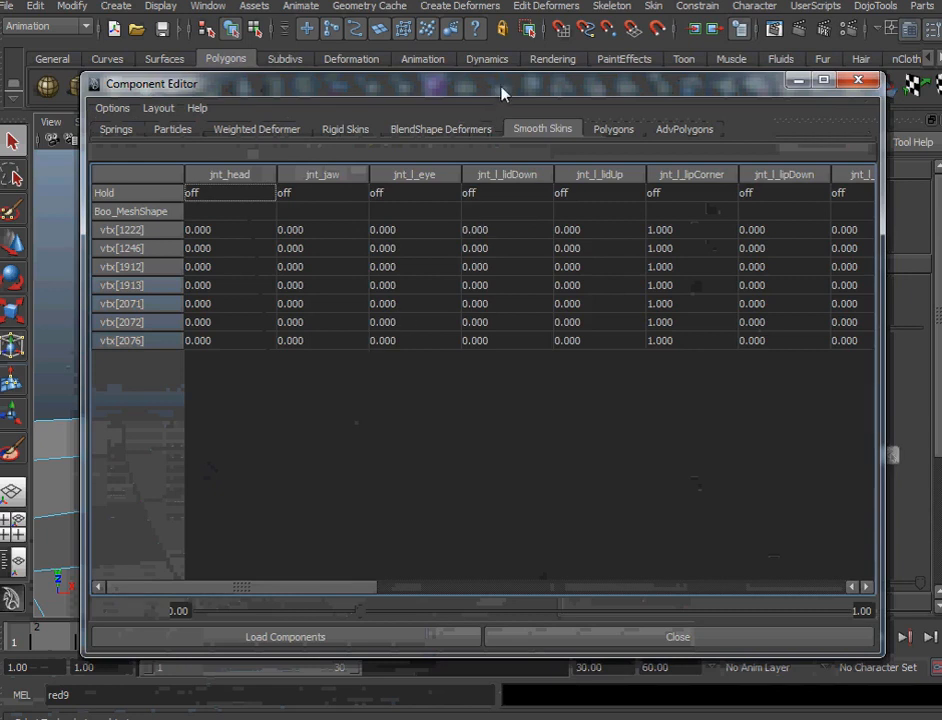
drag(515, 90, 941, 129)
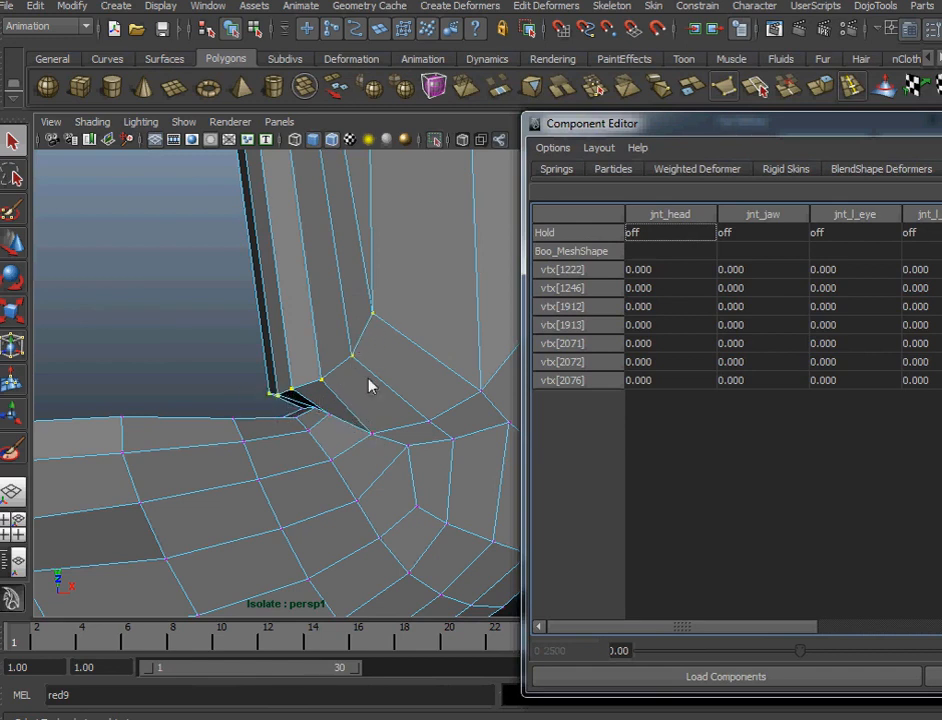
drag(893, 139, 550, 138)
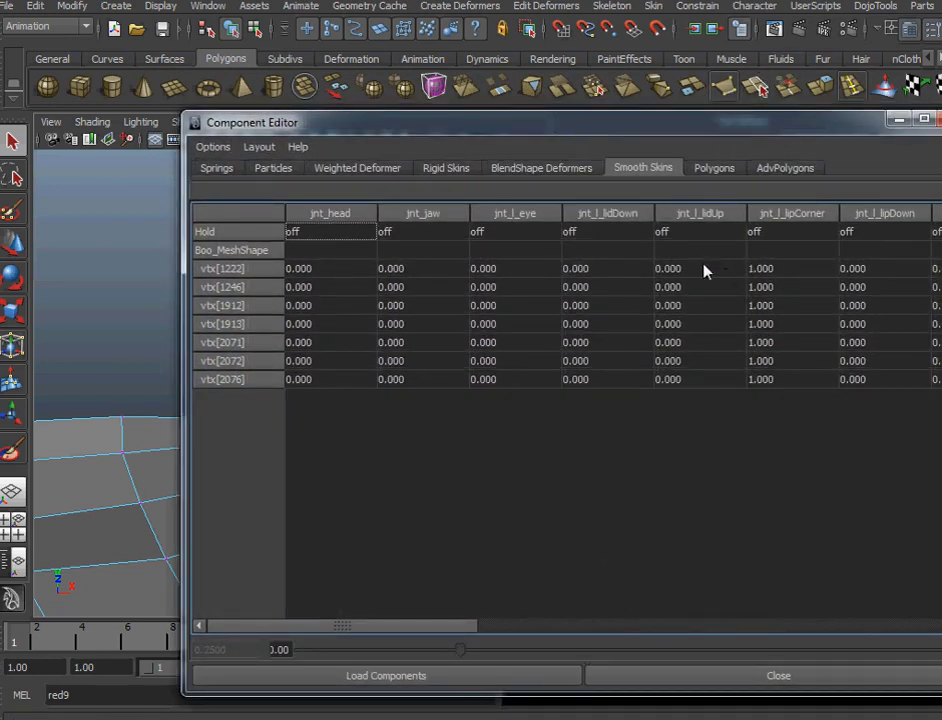
drag(383, 631, 770, 654)
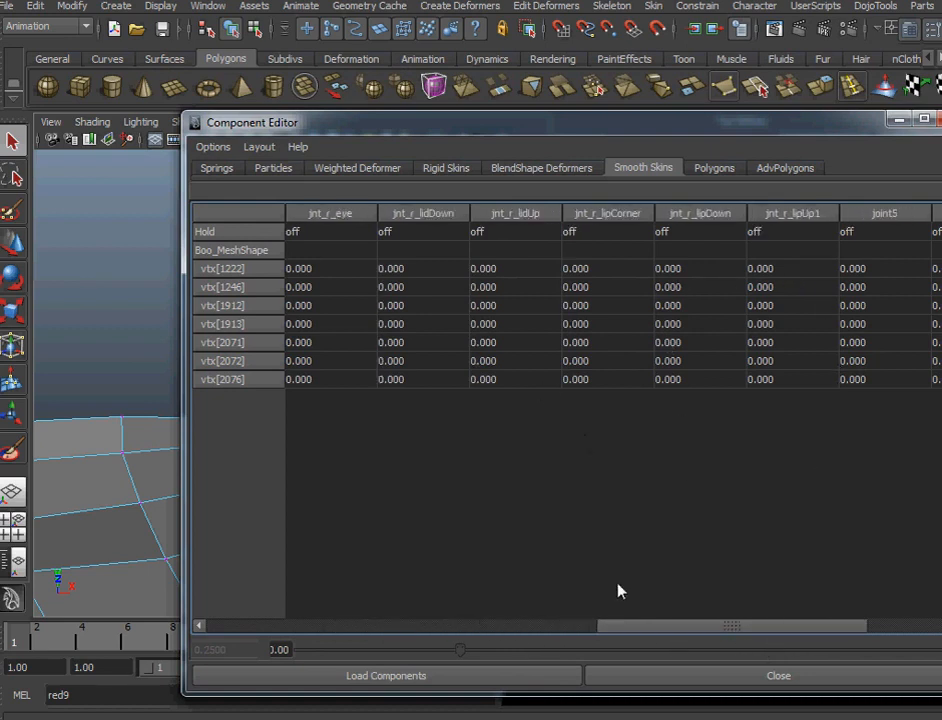
drag(696, 640, 624, 638)
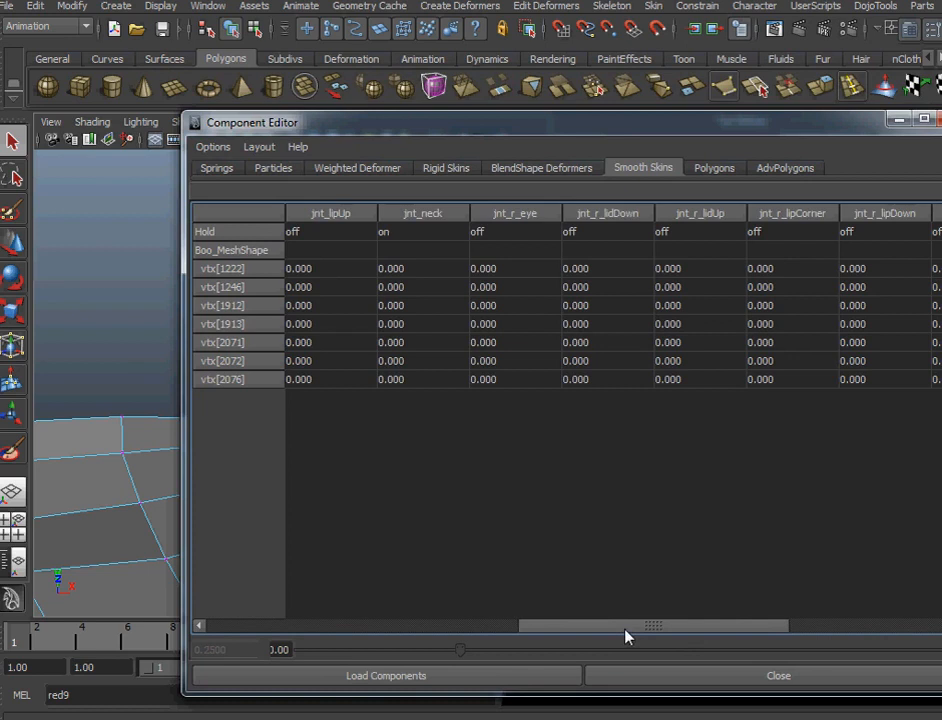
drag(322, 273, 318, 388)
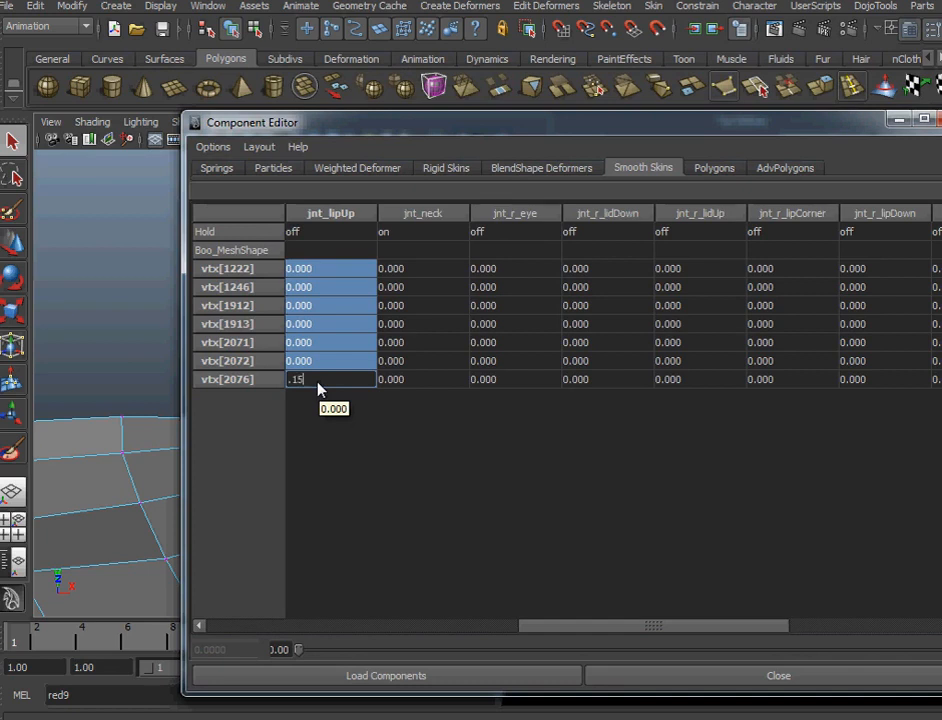
key(Return)
Lasso the vertex column at the left mouth corner and examine the jnt_l_lipCorner weight map around it.
drag(452, 132, 937, 144)
mouse_move(268, 368)
alt+mouse_down()
mouse_move(277, 413)
mouse_move(305, 443)
mouse_move(364, 451)
mouse_move(356, 455)
alt+mouse_up()
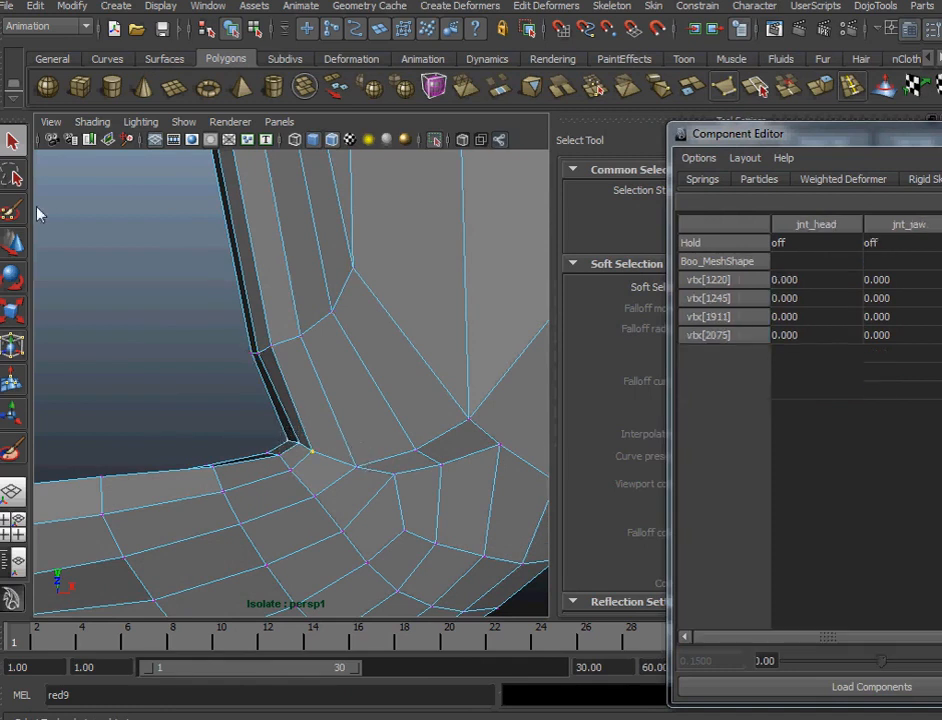
click(13, 174)
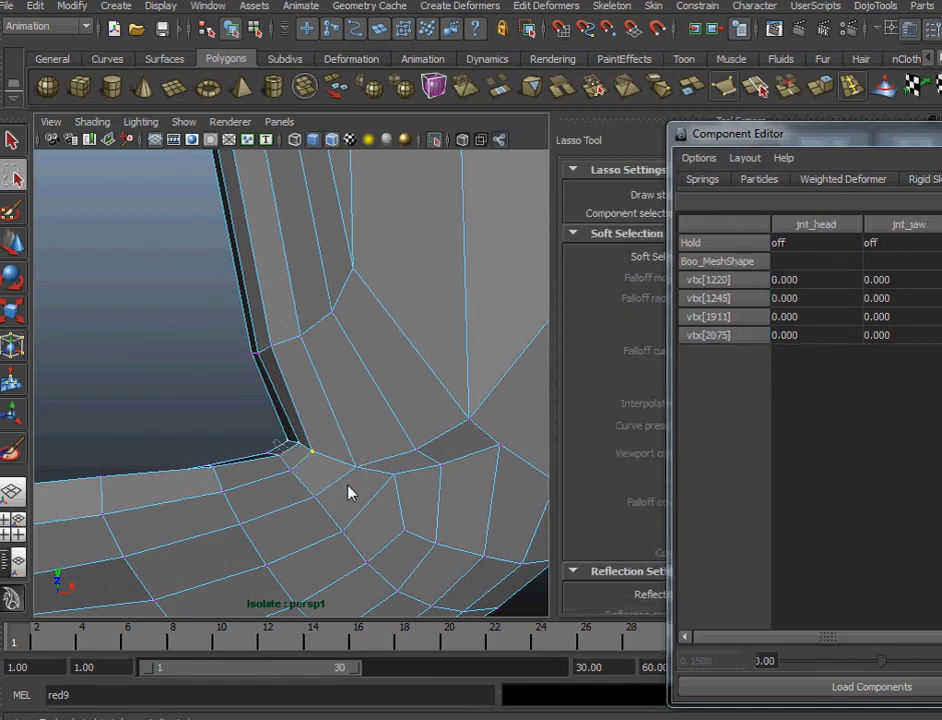
mouse_move(368, 496)
mouse_down()
mouse_move(406, 498)
mouse_move(405, 485)
mouse_up()
mouse_move(328, 439)
mouse_down()
mouse_move(252, 414)
mouse_move(260, 420)
mouse_up()
drag(716, 134, 936, 140)
key(q)
mouse_move(345, 378)
right_down()
mouse_move(358, 384)
mouse_move(370, 362)
mouse_move(265, 357)
right_up()
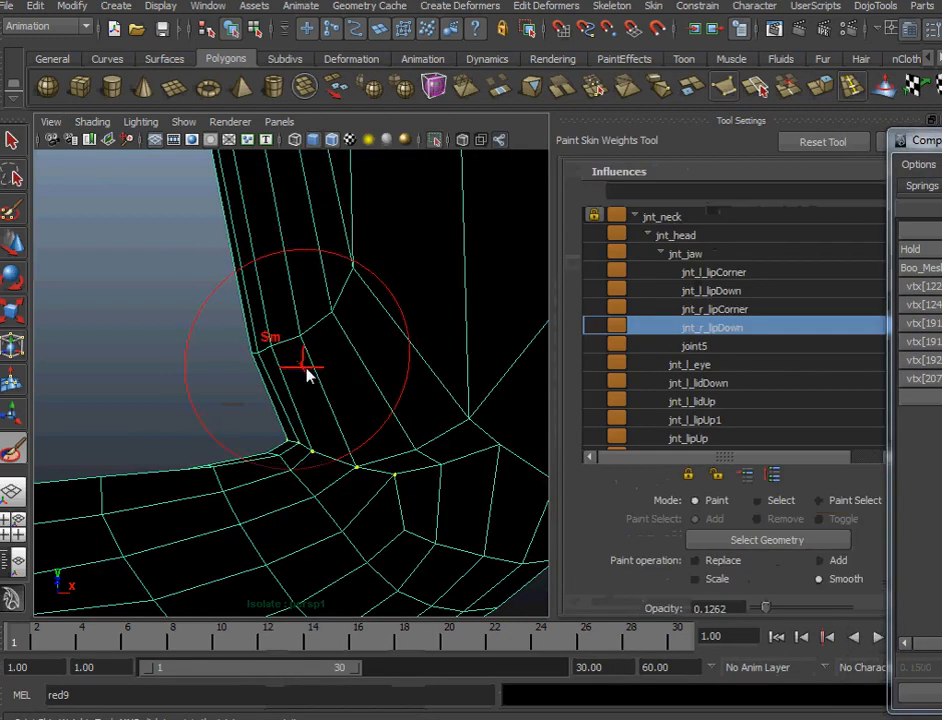
click(720, 312)
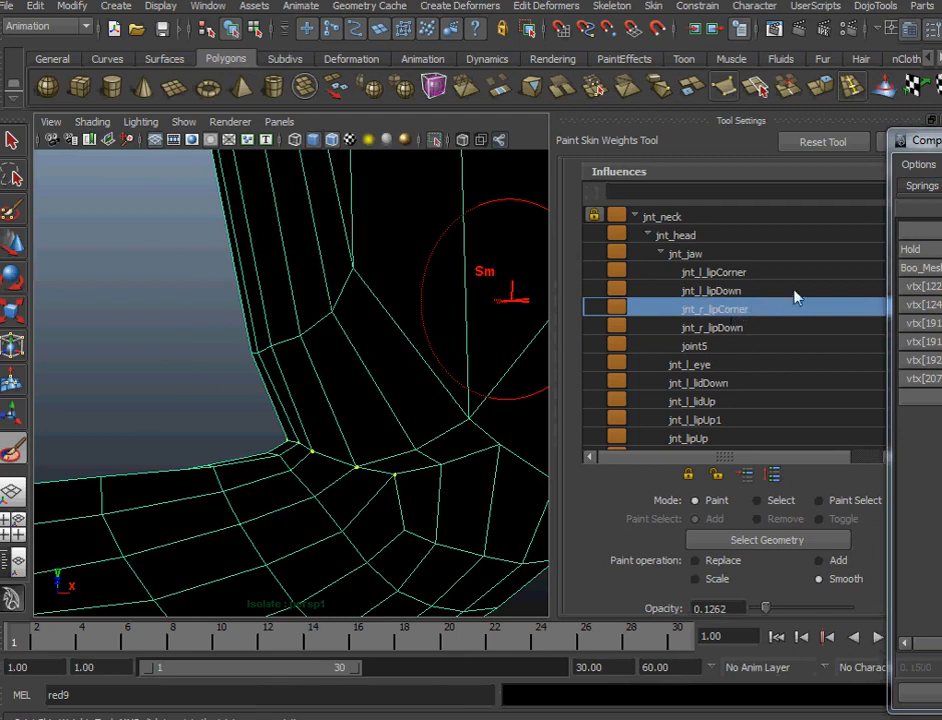
click(735, 273)
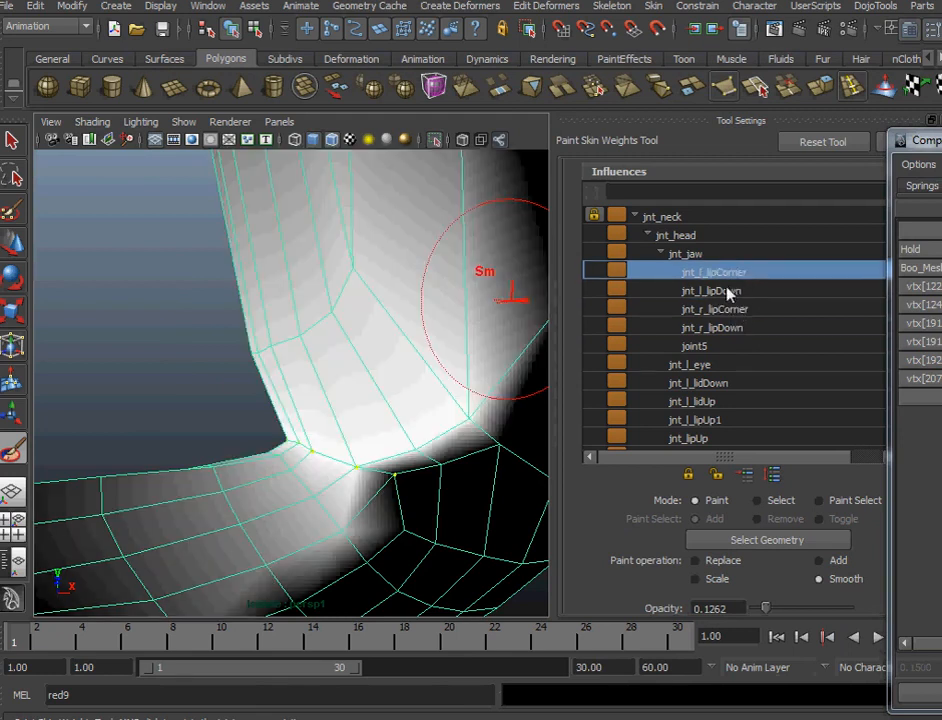
Correct the mouth corner vertex selection on the inner side of the lip, swapping the wrongly picked inner vertex for the corner's own.
click(13, 141)
alt+drag(251, 315, 459, 458)
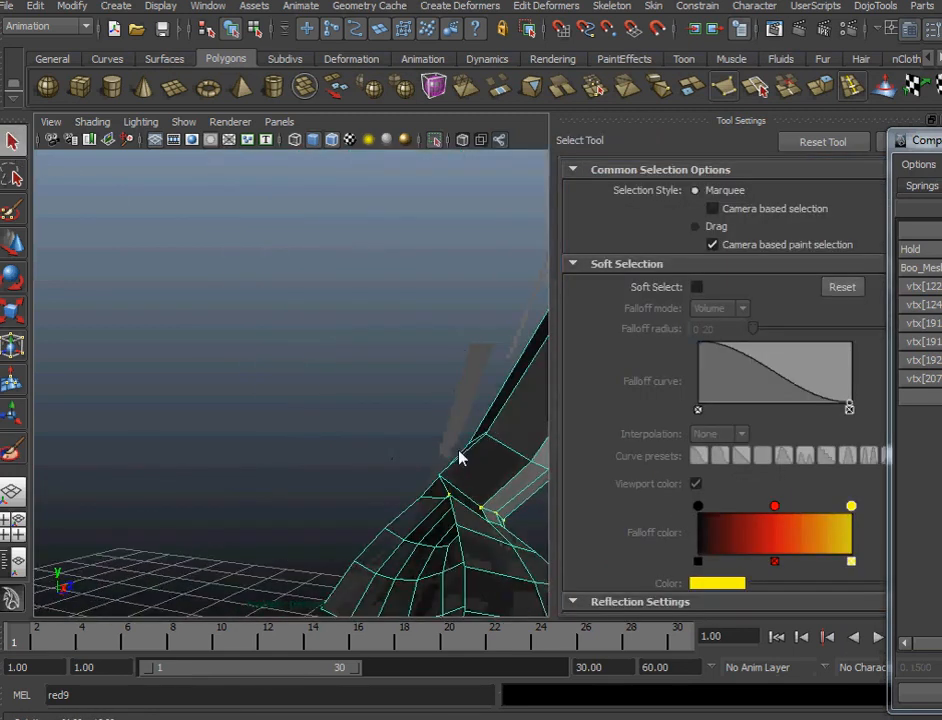
click(446, 496)
click(446, 500)
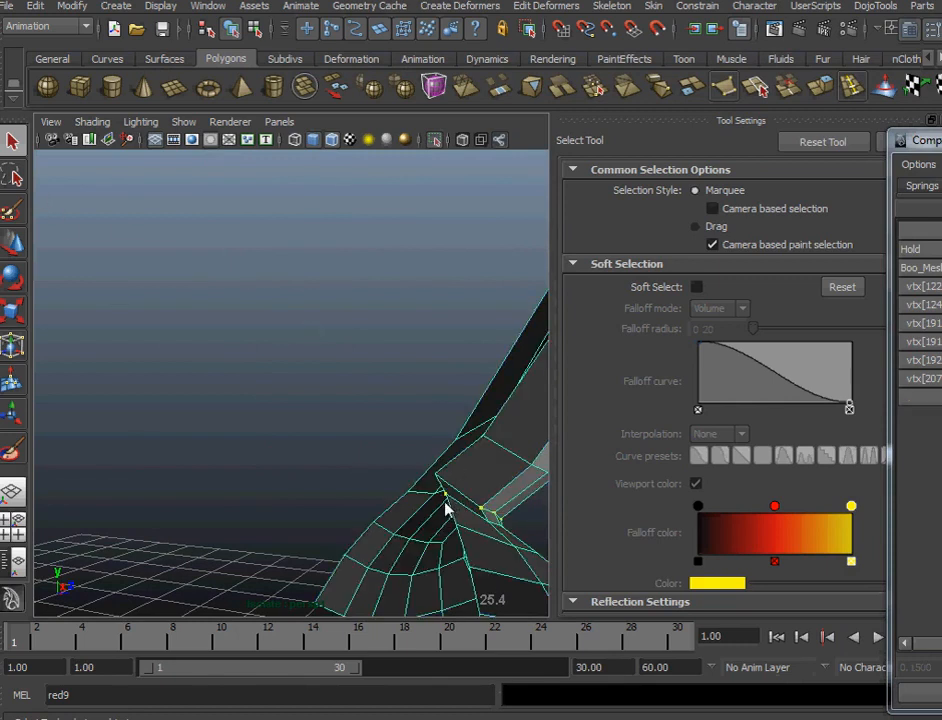
right_drag(471, 496, 425, 481)
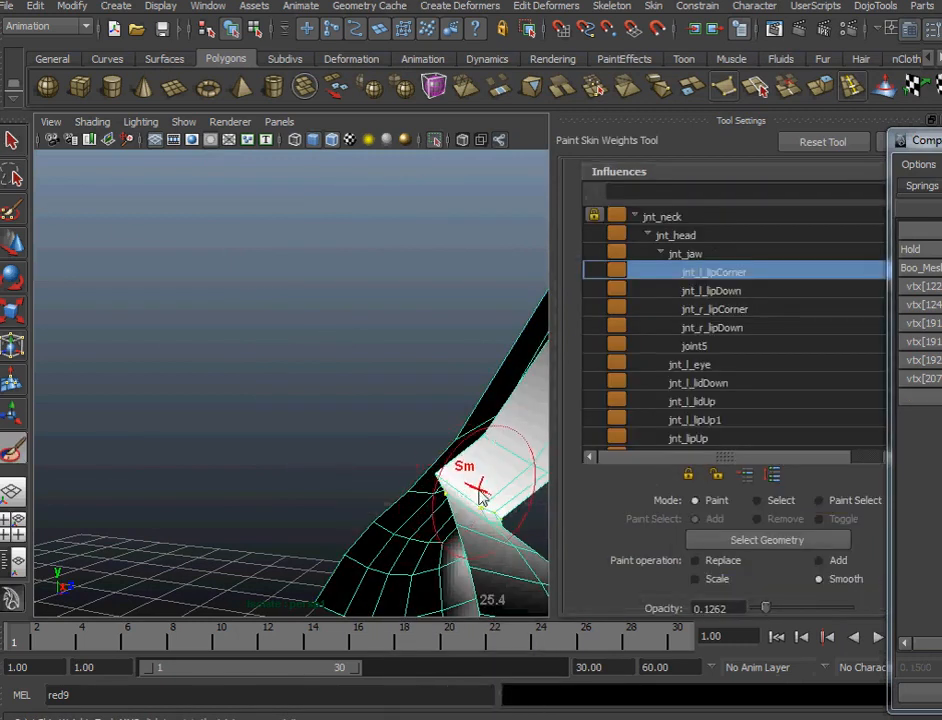
key(q)
right_click(476, 485)
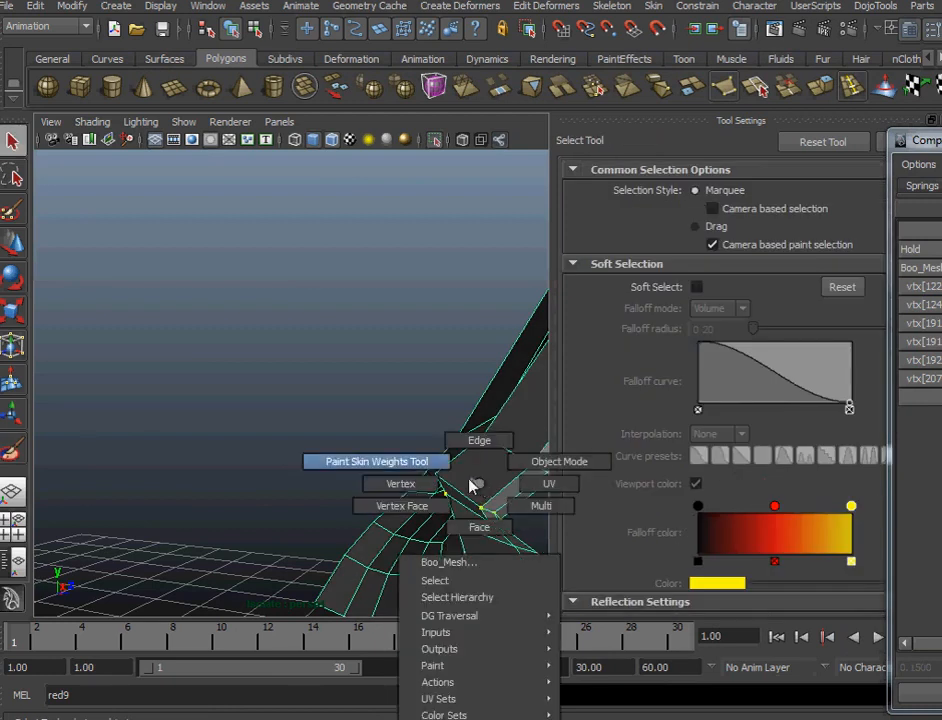
click(400, 483)
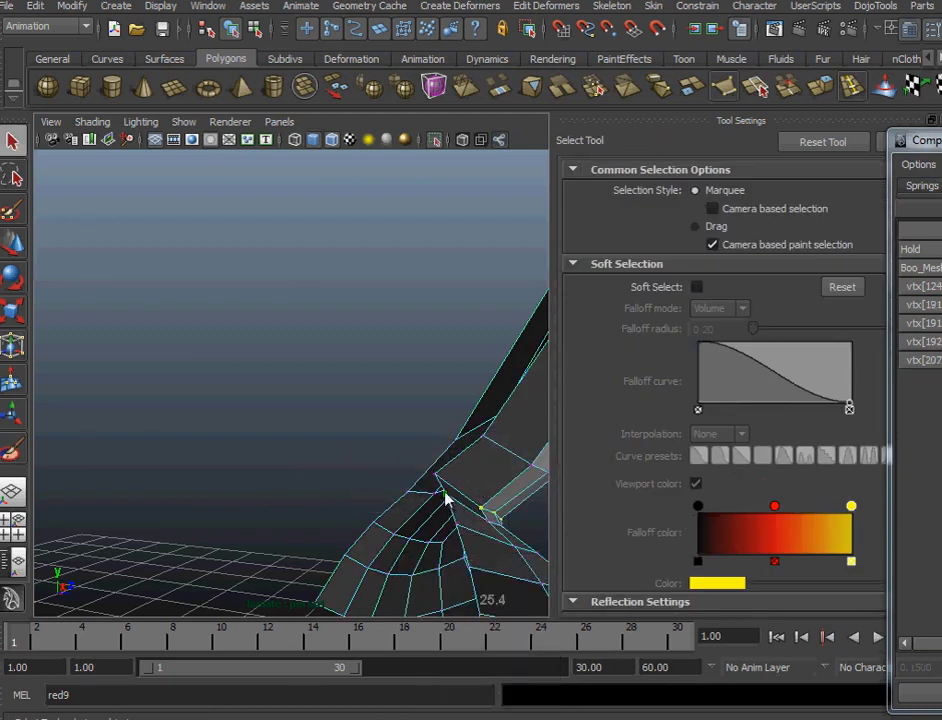
shift+click(435, 477)
alt+drag(439, 466, 270, 398)
Set the selected mouth corner vertices' jnt_l_lipCorner weight to 1, then give them a jnt_l_lipDown weight of 0.15.
drag(915, 140, 479, 101)
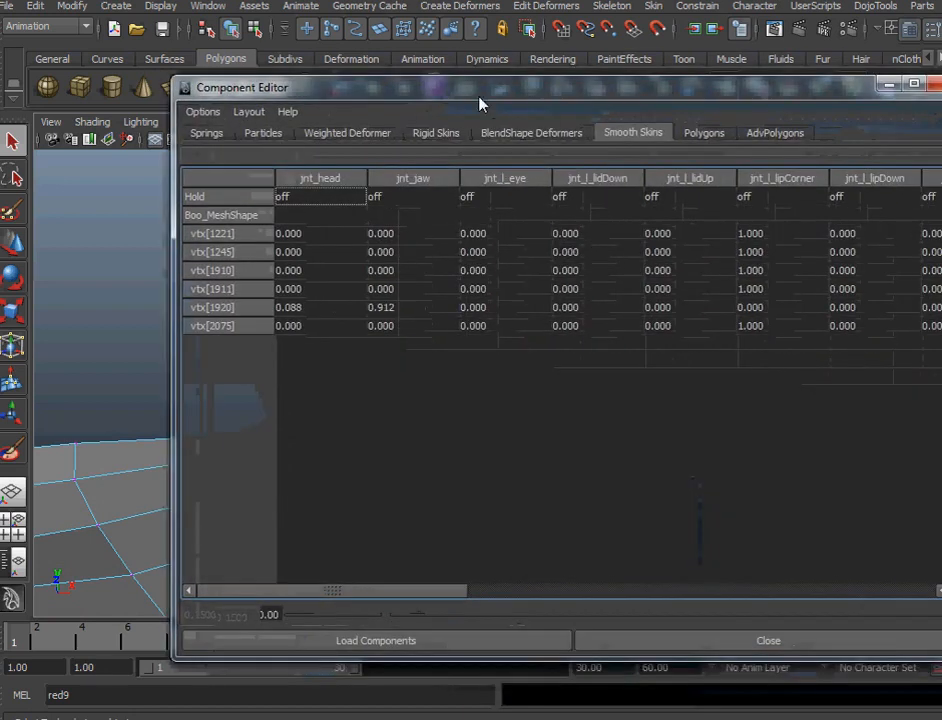
drag(773, 238, 763, 330)
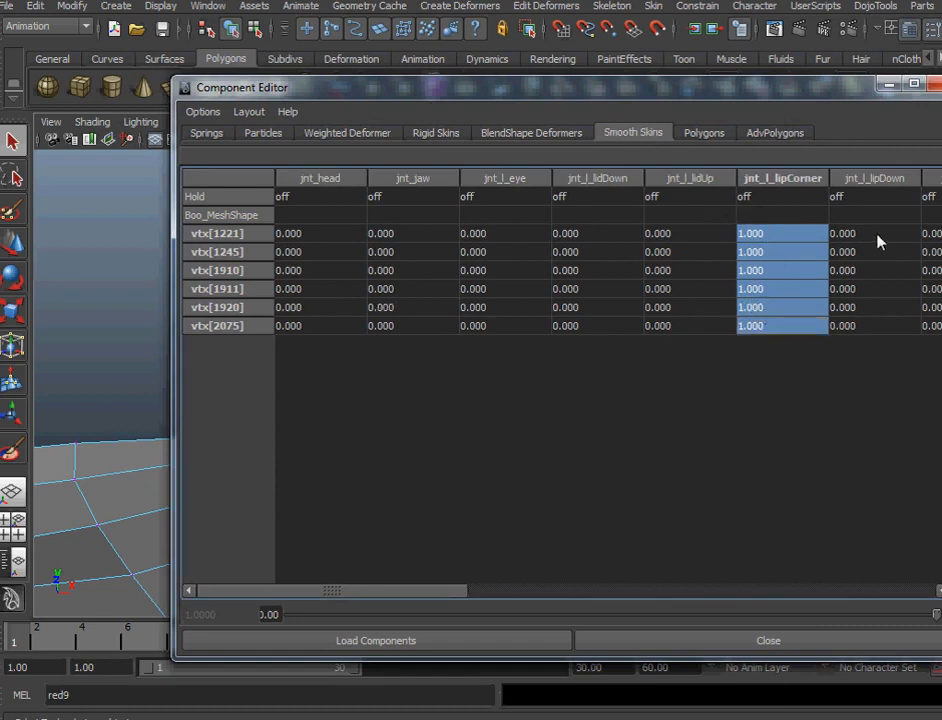
drag(864, 236, 845, 326)
text(.)
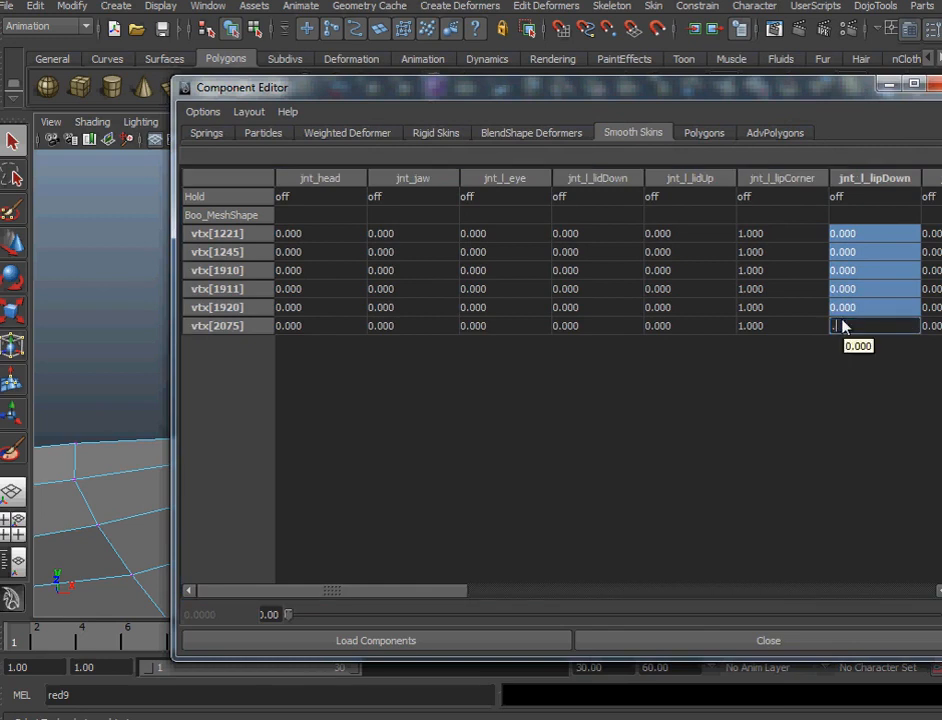
text(15)
key(Return)
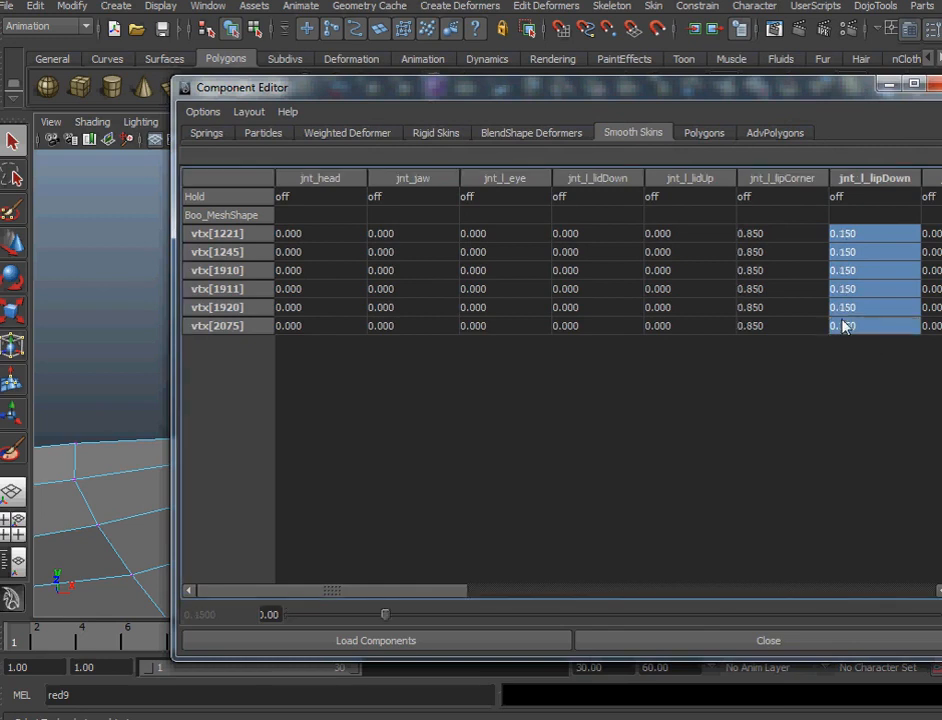
Lasso the vertex column at the left end of the upper lip, including its inner vertices, for weight editing.
drag(608, 78, 941, 196)
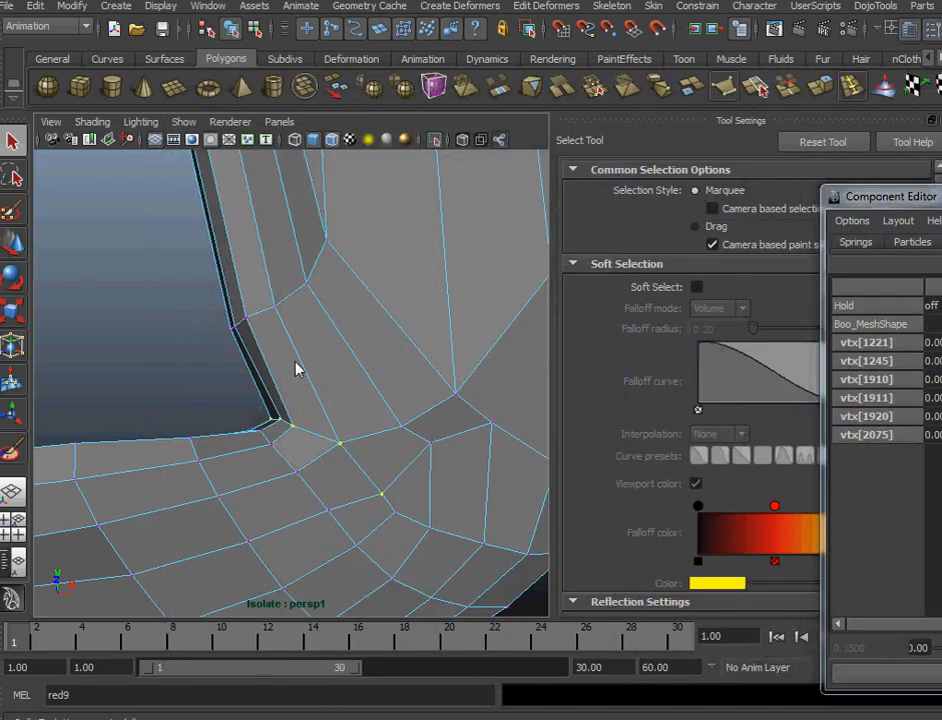
scroll(293, 362, down, 5)
scroll(285, 355, up, 3)
mouse_move(288, 360)
alt+mouse_down()
mouse_move(315, 438)
mouse_move(324, 394)
mouse_move(360, 402)
mouse_move(484, 391)
mouse_move(326, 406)
mouse_move(293, 378)
mouse_move(337, 255)
mouse_move(360, 276)
mouse_move(349, 352)
alt+mouse_up()
click(12, 177)
drag(296, 386, 298, 386)
mouse_move(298, 386)
alt+mouse_down()
mouse_move(349, 371)
mouse_move(533, 386)
mouse_move(530, 406)
mouse_move(417, 382)
mouse_move(266, 370)
alt+mouse_up()
drag(941, 207, 370, 160)
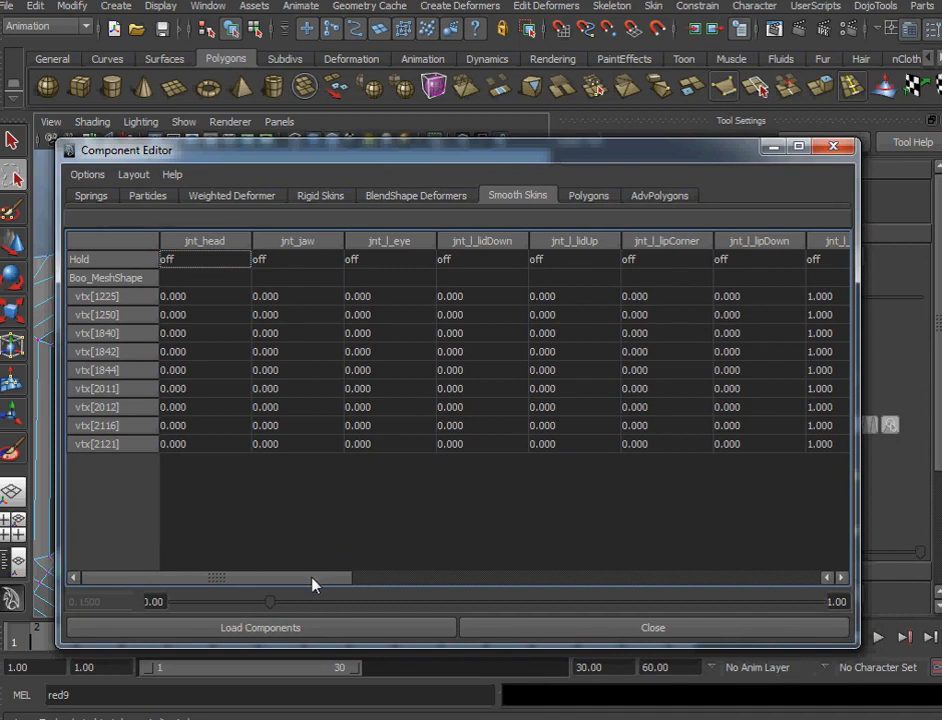
Set the jnt_l_lipCorner weight of the selected upper lip end vertices to 0.45.
drag(312, 585, 392, 585)
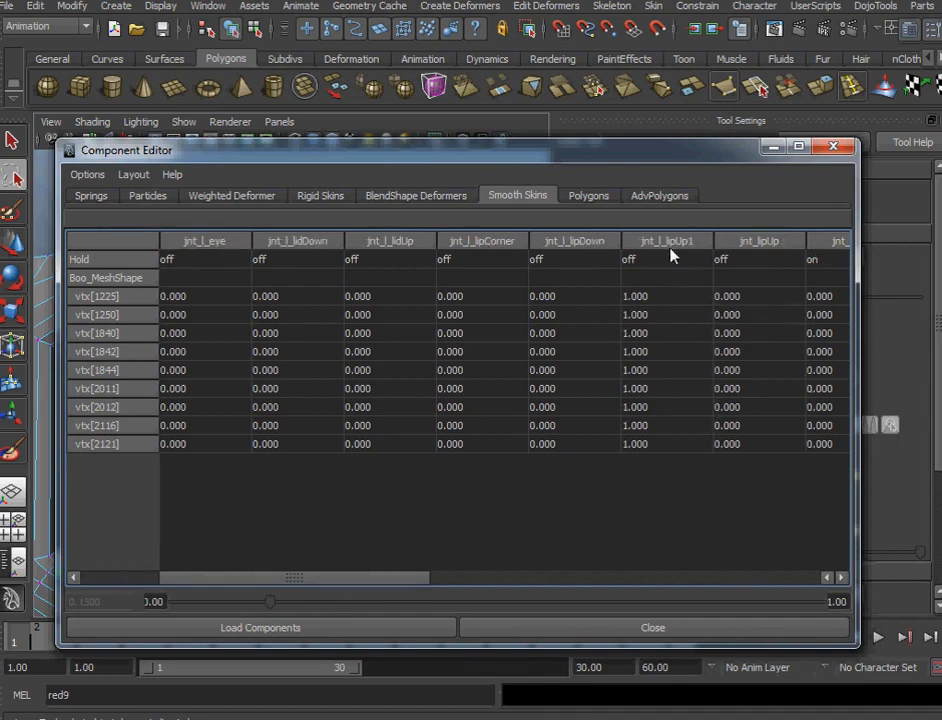
drag(340, 585, 370, 588)
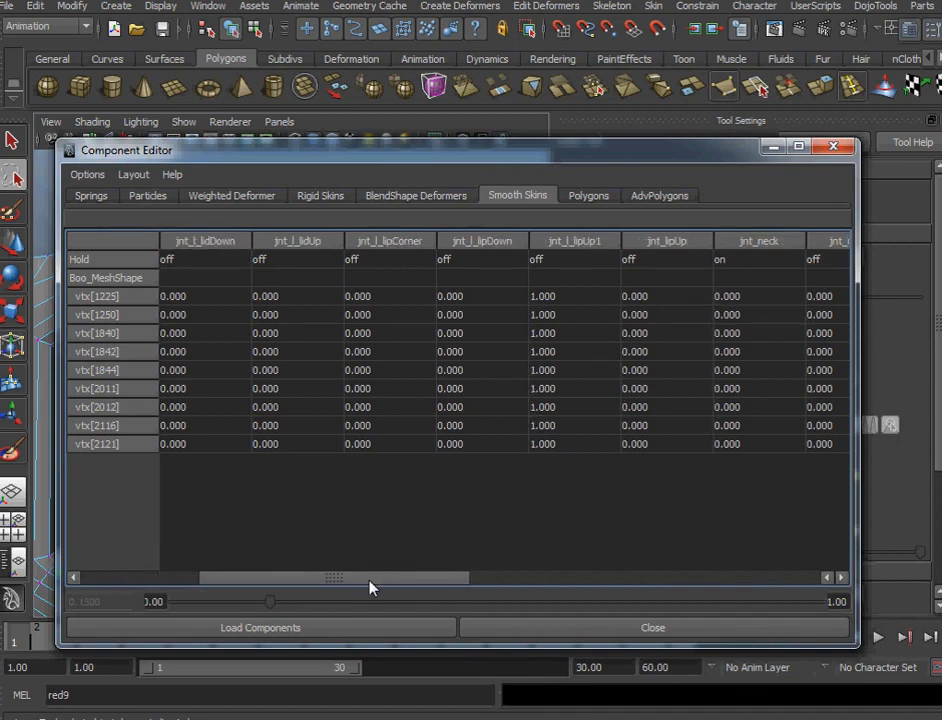
drag(378, 301, 410, 453)
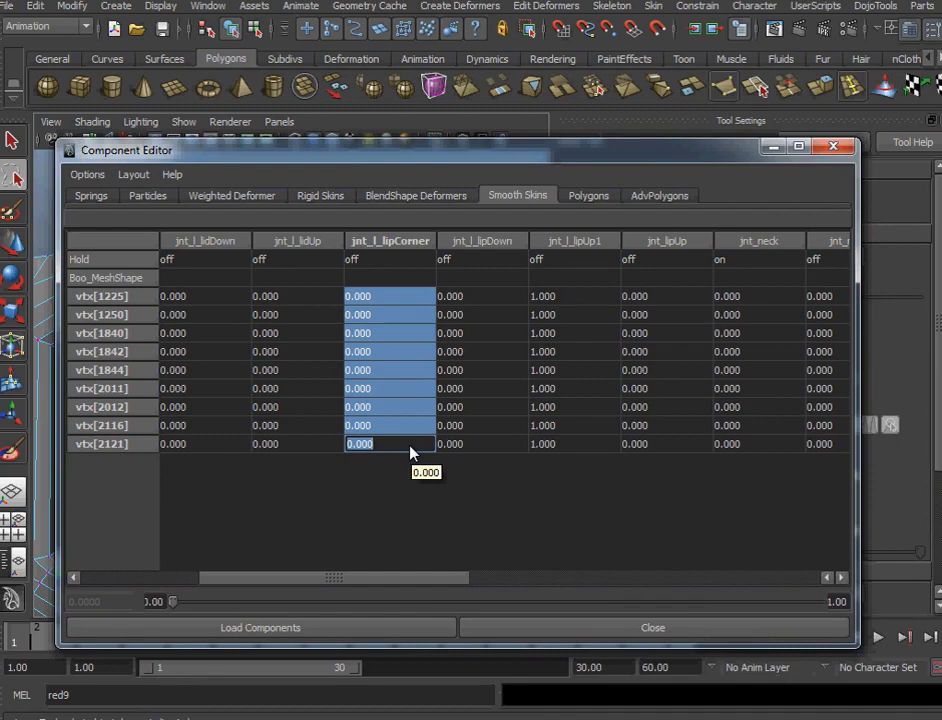
drag(436, 163, 941, 176)
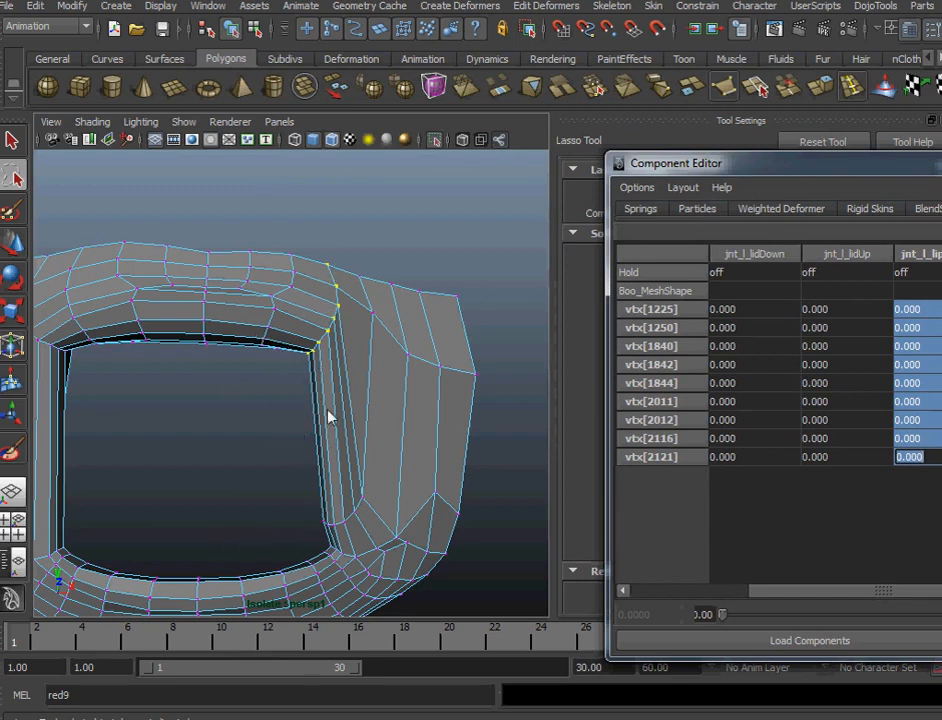
drag(730, 617, 941, 607)
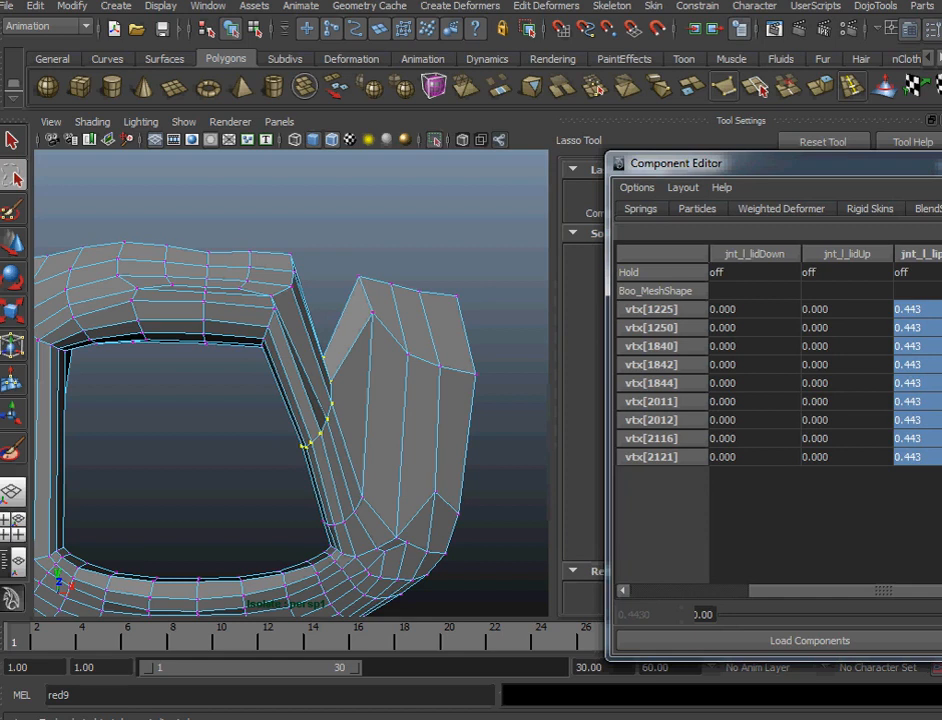
drag(937, 313, 885, 459)
text(.45)
key(Return)
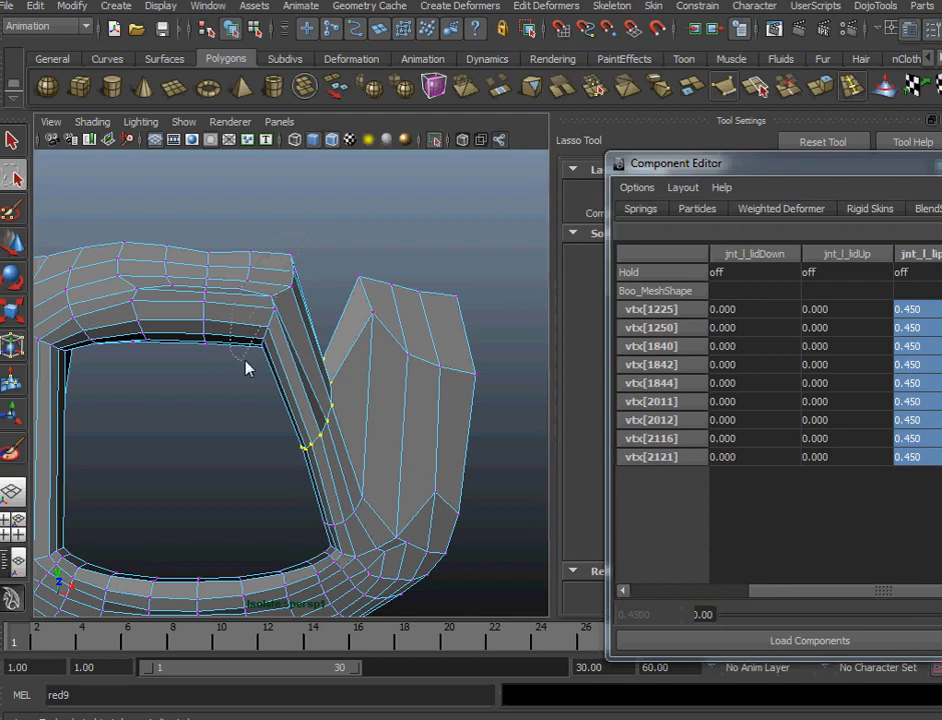
Select the next upper lip vertex column towards the middle, set its jnt_l_lipCorner weight to 0.1 and turn Hold on for that joint.
drag(247, 368, 295, 227)
mouse_move(282, 367)
mouse_down()
mouse_move(326, 295)
mouse_move(314, 262)
mouse_up()
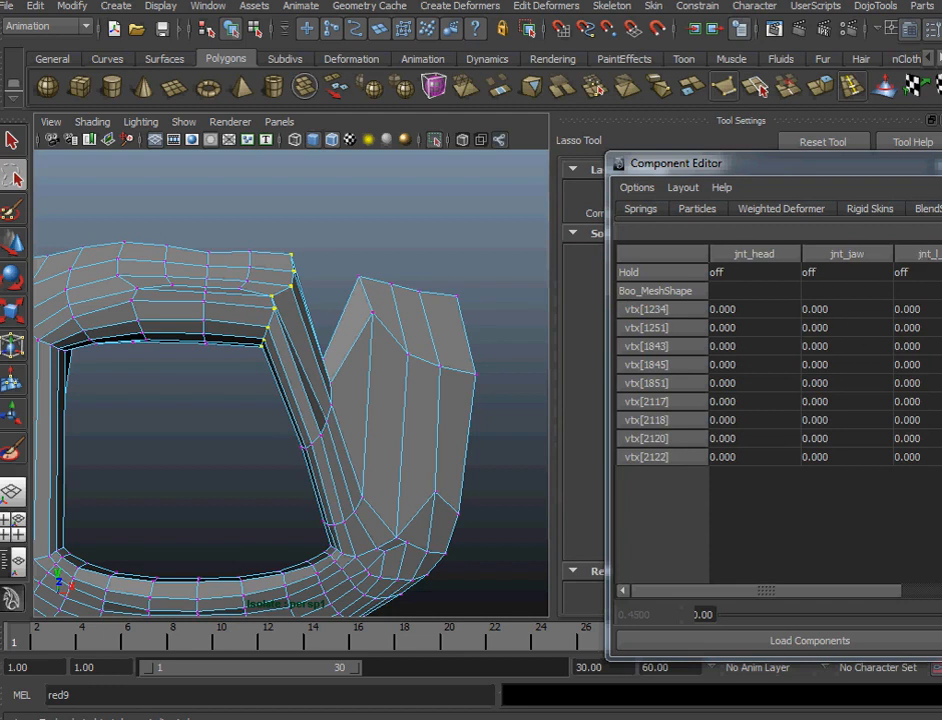
drag(938, 309, 938, 456)
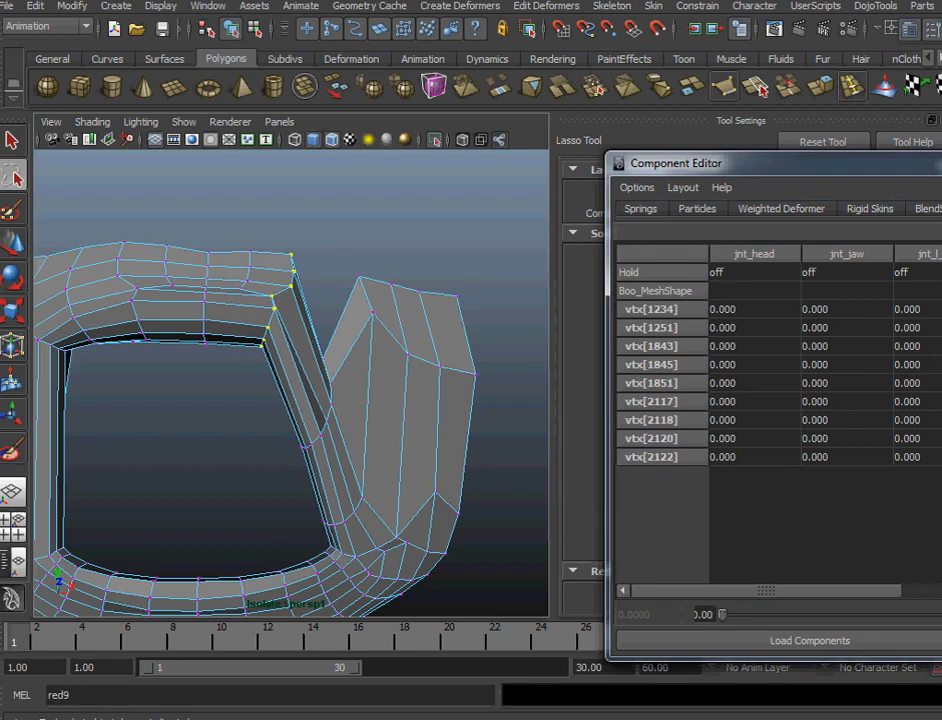
drag(722, 614, 786, 614)
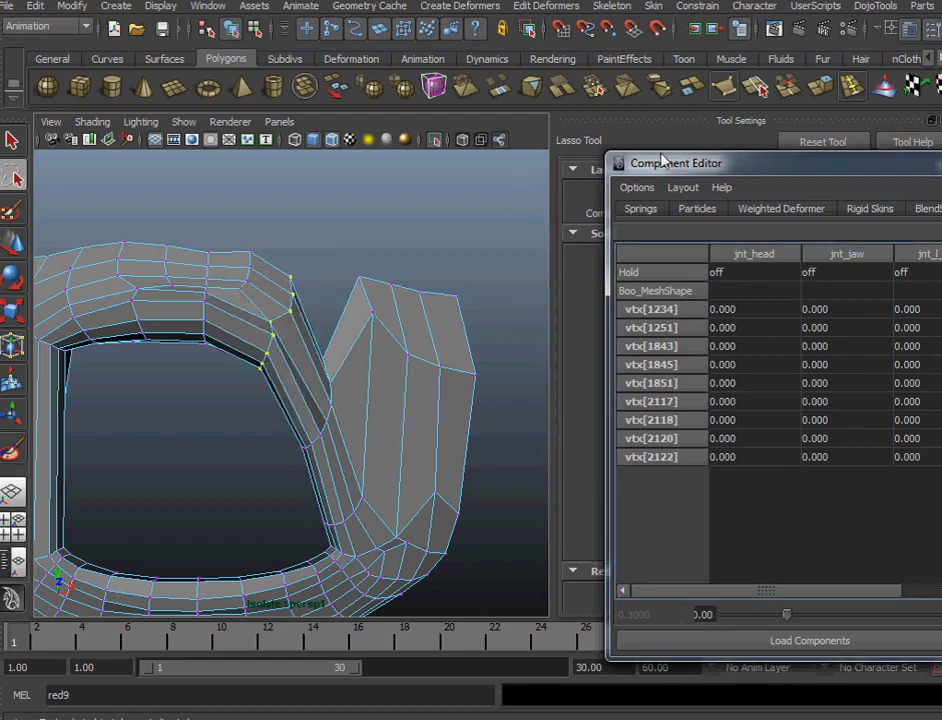
click(938, 272)
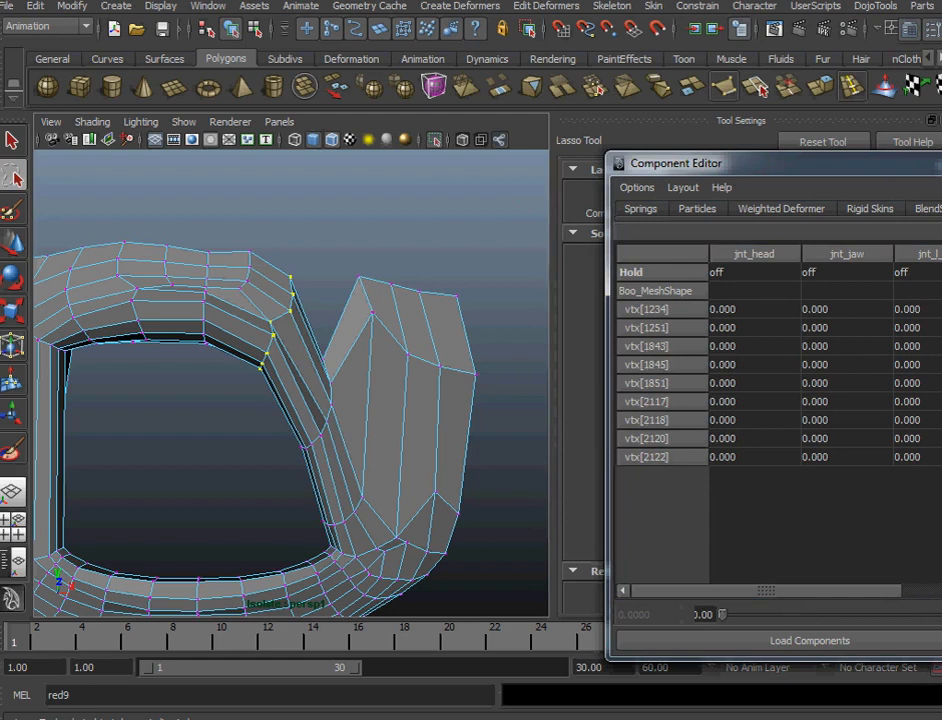
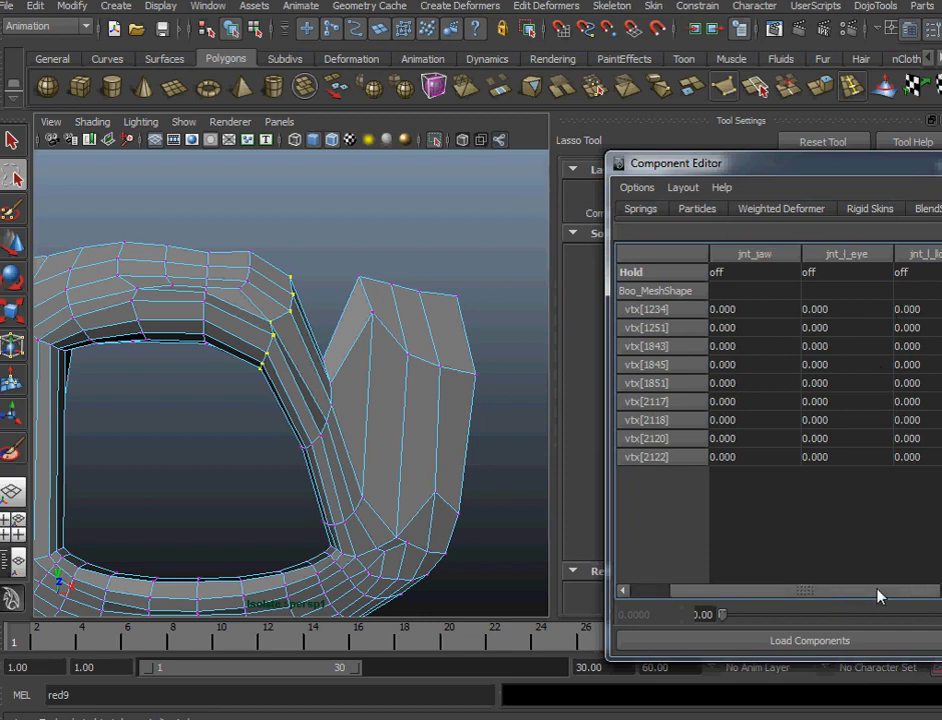
drag(883, 595, 941, 596)
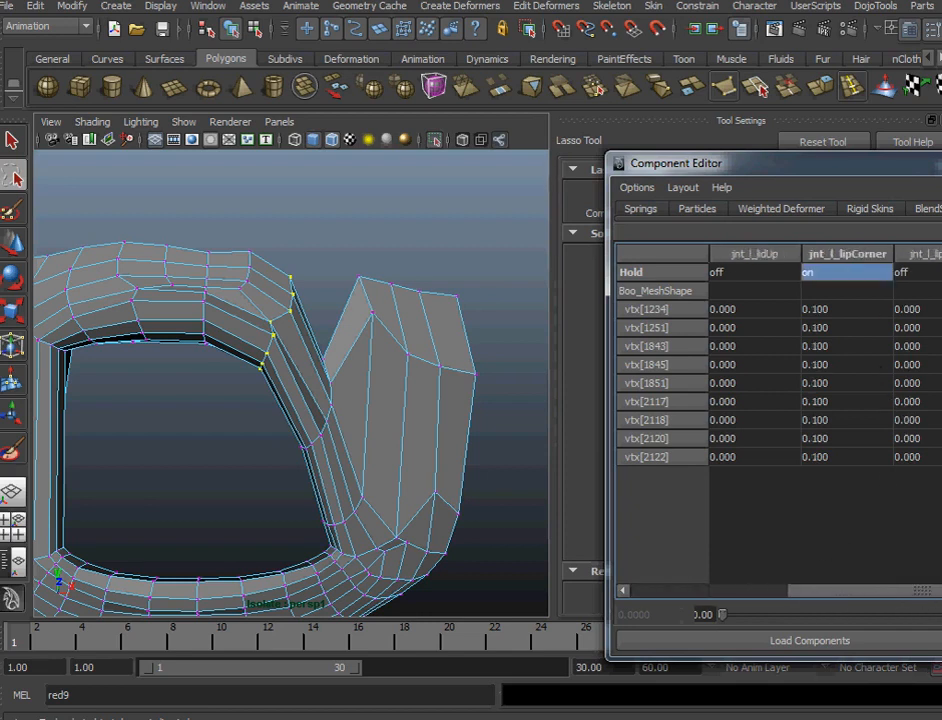
Set the same upper lip column's jnt_lipUp weight to 0.3, then clear the vertex selection.
drag(941, 309, 941, 456)
drag(724, 613, 739, 613)
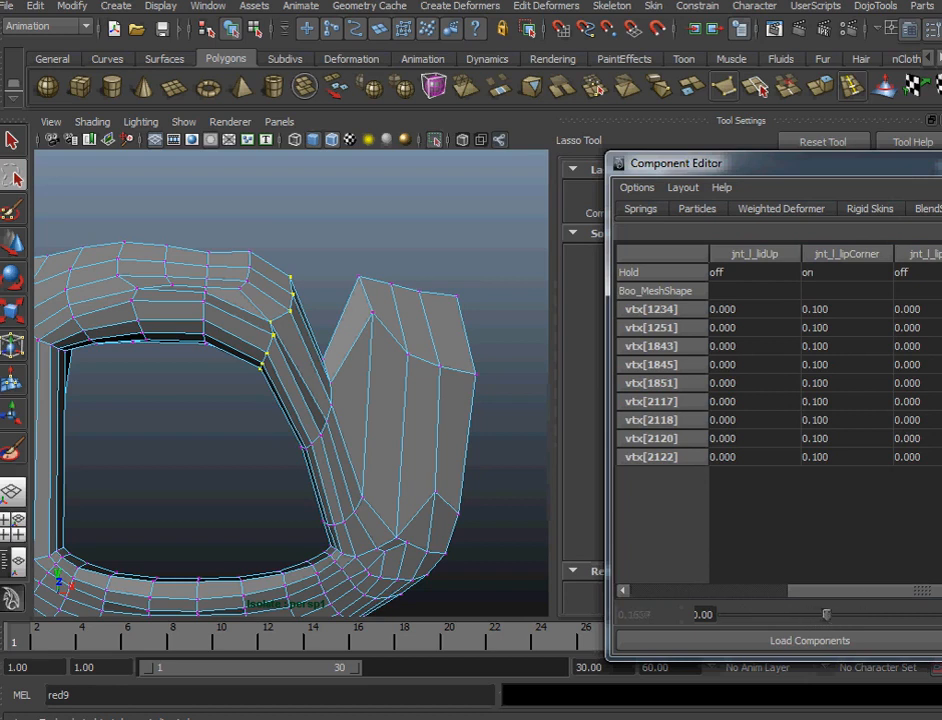
drag(826, 614, 827, 614)
click(938, 420)
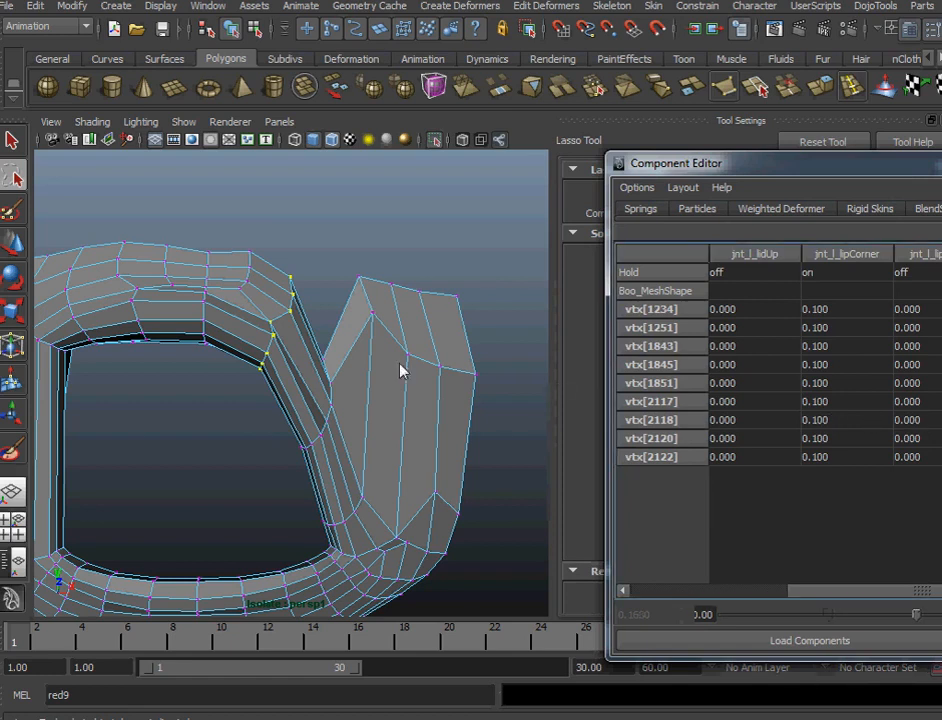
alt+drag(191, 392, 208, 383)
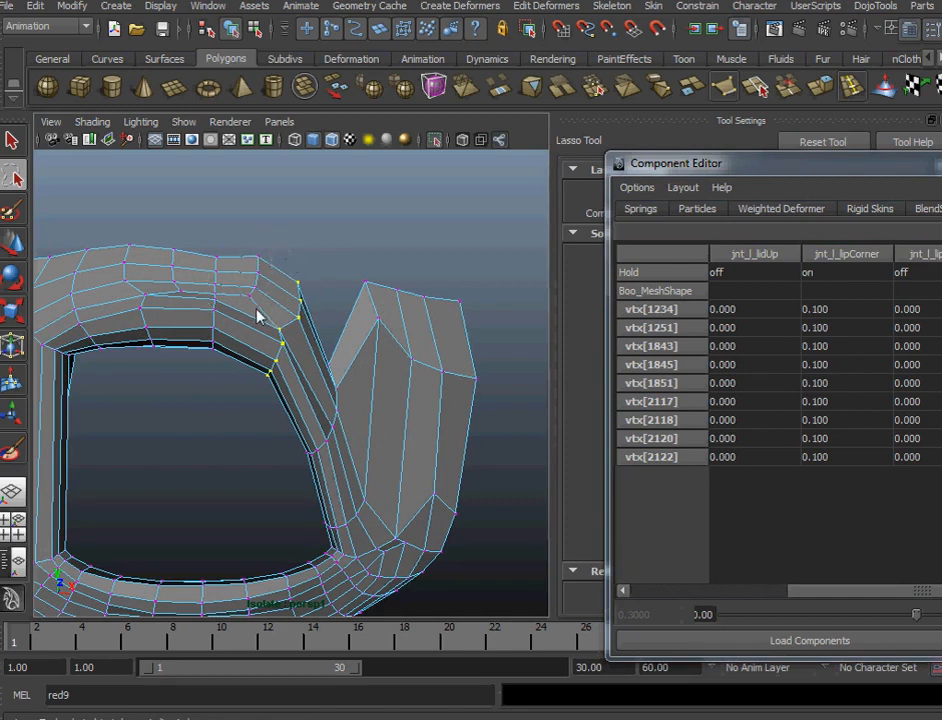
click(263, 249)
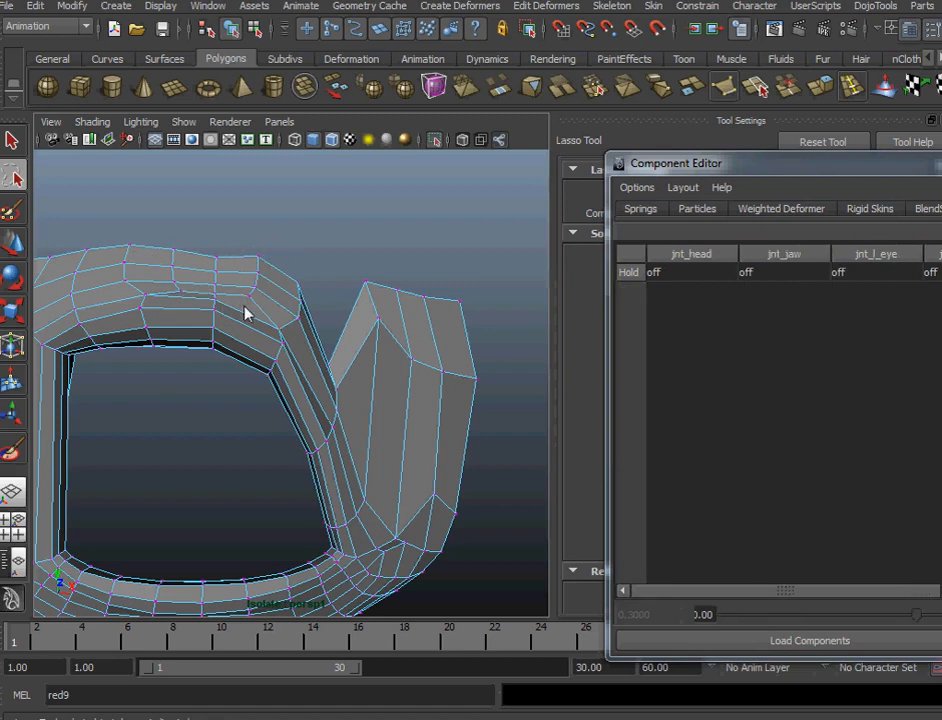
Return the head mesh to object mode and open Paint Skin Weights on it to show the jnt_l_lipCorner weight map.
mouse_move(244, 366)
alt+mouse_down()
mouse_move(233, 349)
mouse_move(231, 362)
alt+mouse_up()
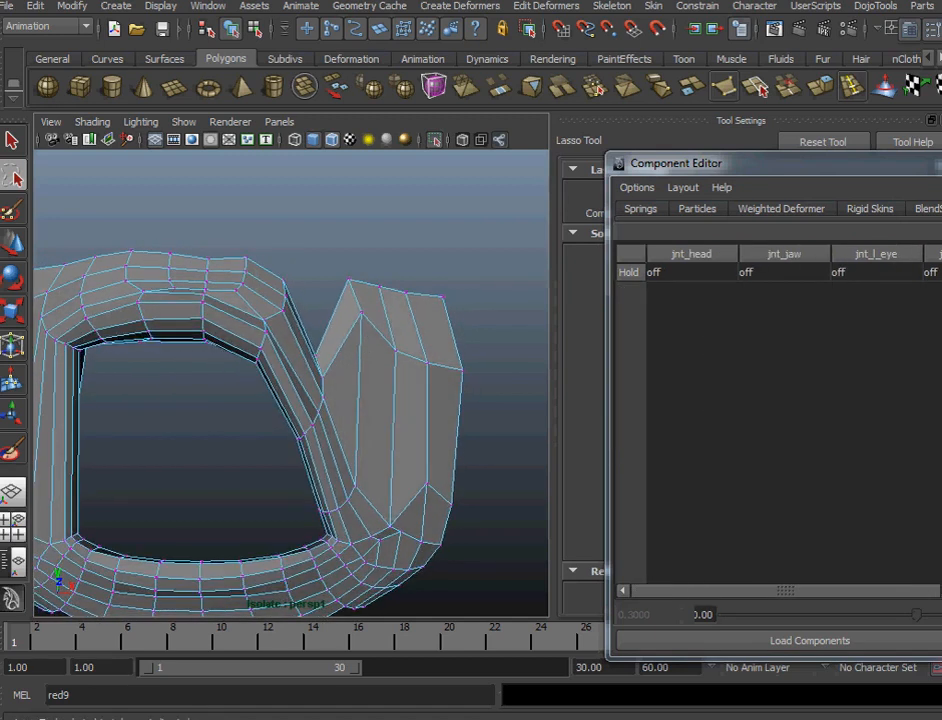
click(938, 164)
right_drag(408, 376, 480, 352)
click(12, 140)
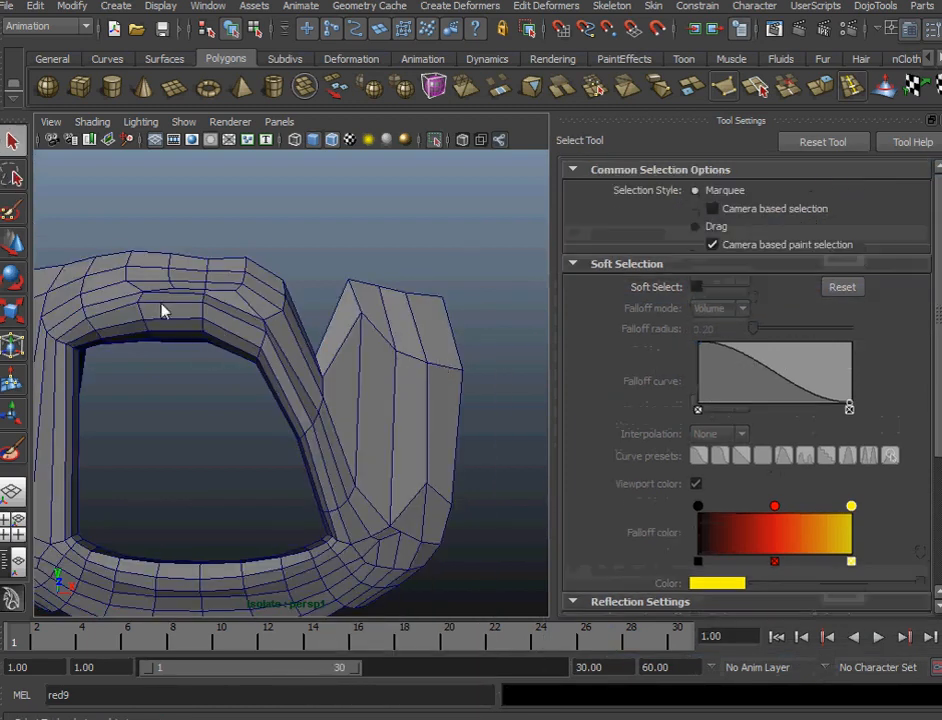
click(165, 316)
mouse_move(165, 316)
right_down()
mouse_move(166, 302)
mouse_move(112, 277)
right_up()
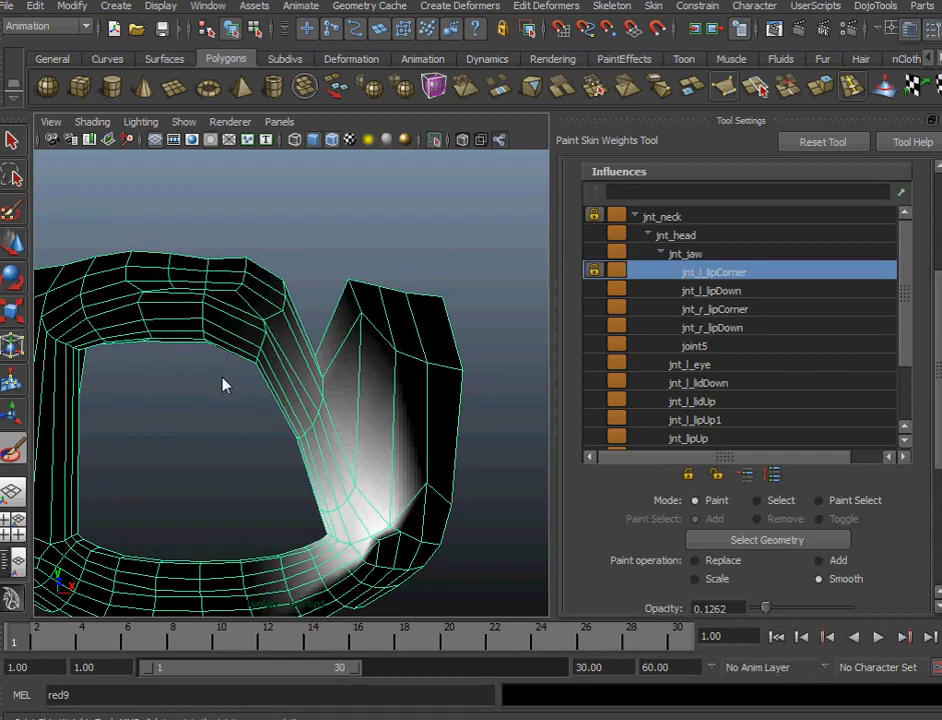
alt+middle_drag(225, 385, 243, 366)
alt+drag(243, 366, 247, 395)
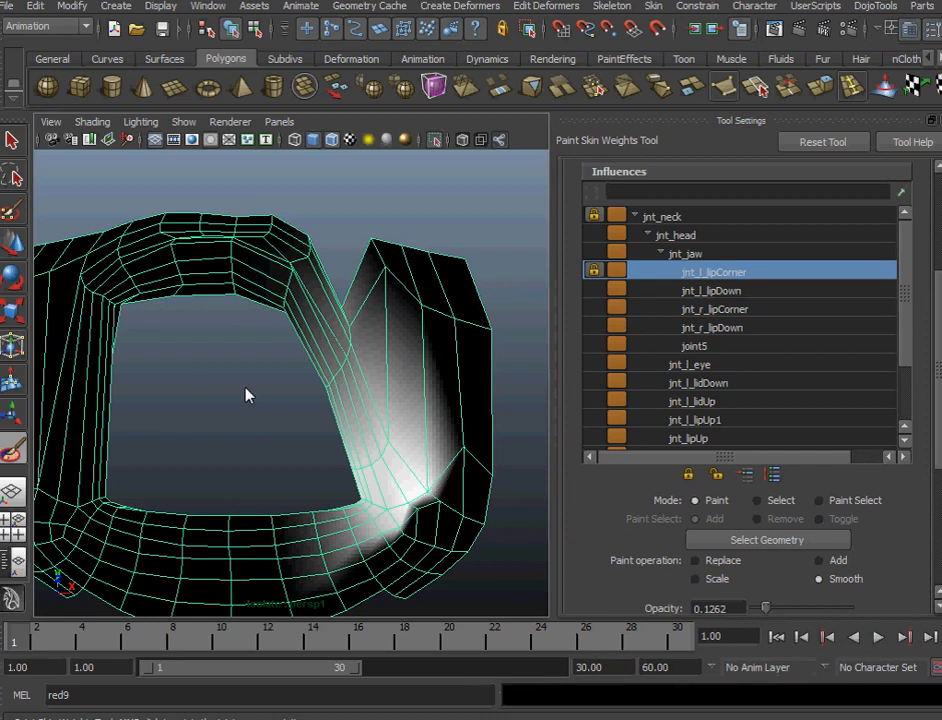
Unlock the jnt_l_lipCorner influence and examine its weight map around the left mouth corner.
click(12, 141)
right_drag(404, 470, 297, 442)
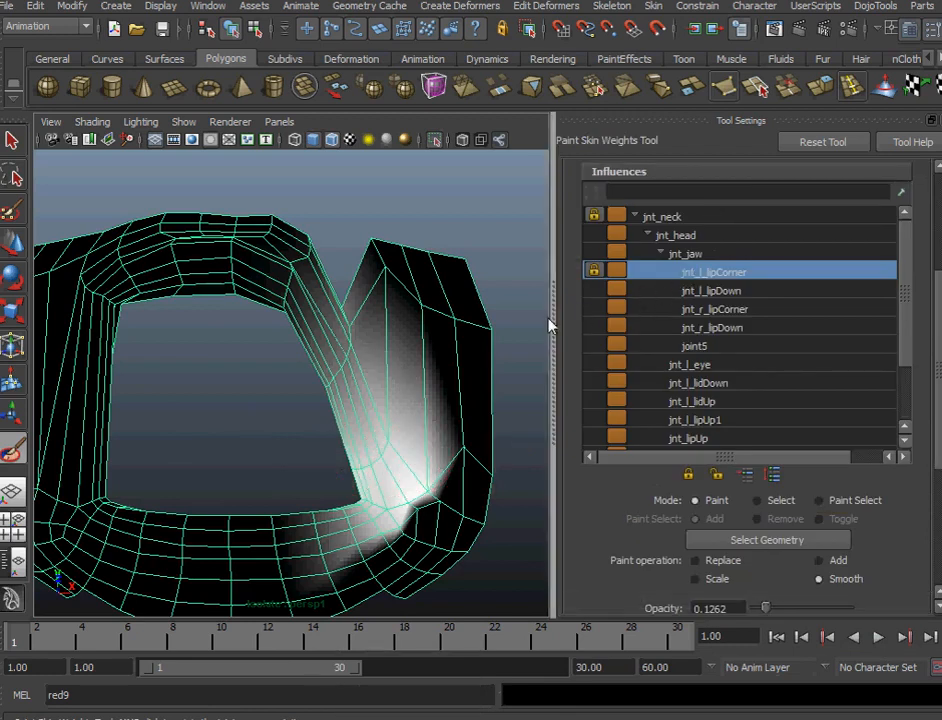
click(594, 271)
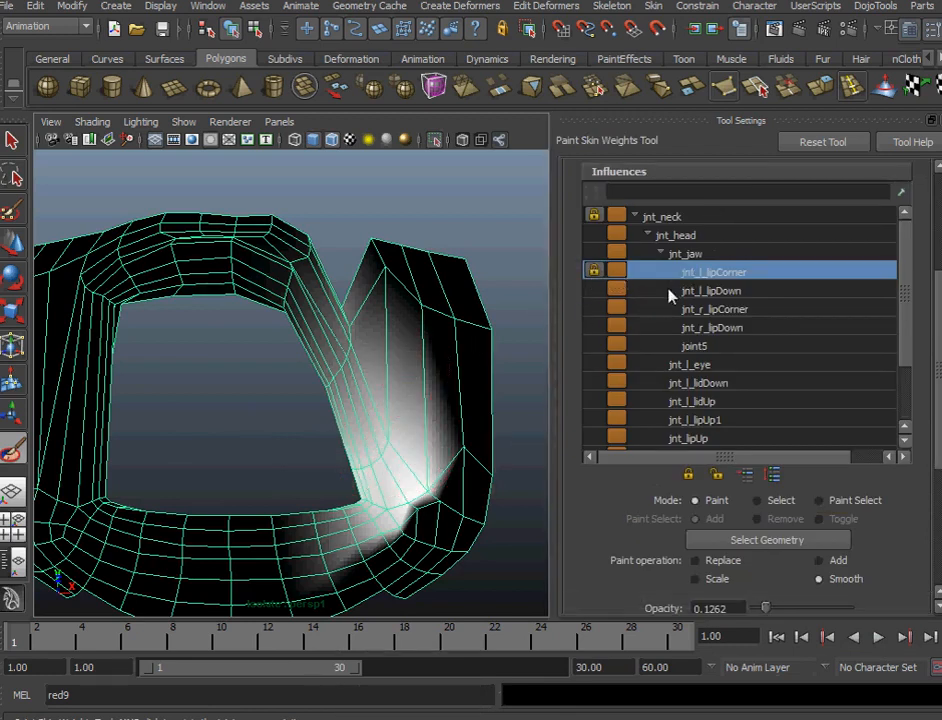
click(719, 471)
alt+drag(400, 466, 342, 460)
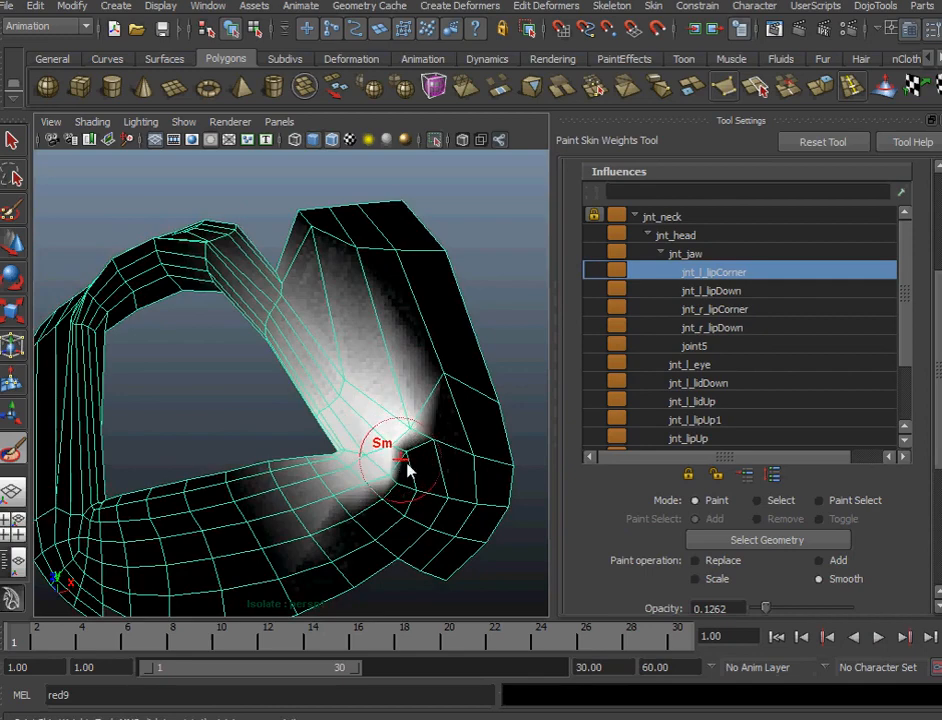
alt+right_drag(408, 465, 439, 486)
alt+drag(440, 490, 341, 408)
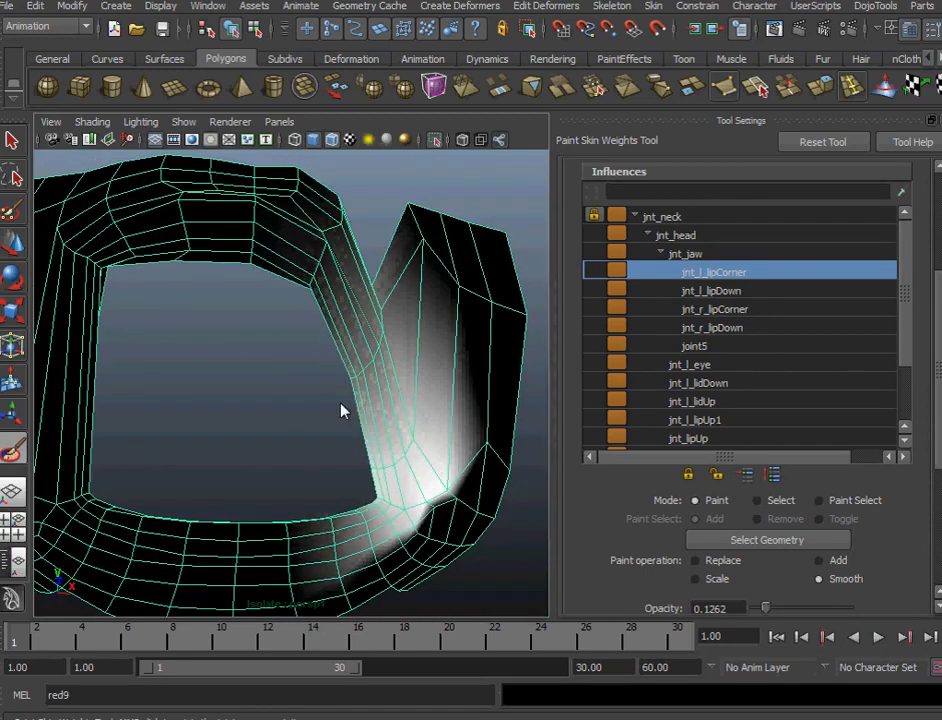
Leave weight painting with the Select Tool and save the scene as Boo_015.ma.
click(12, 143)
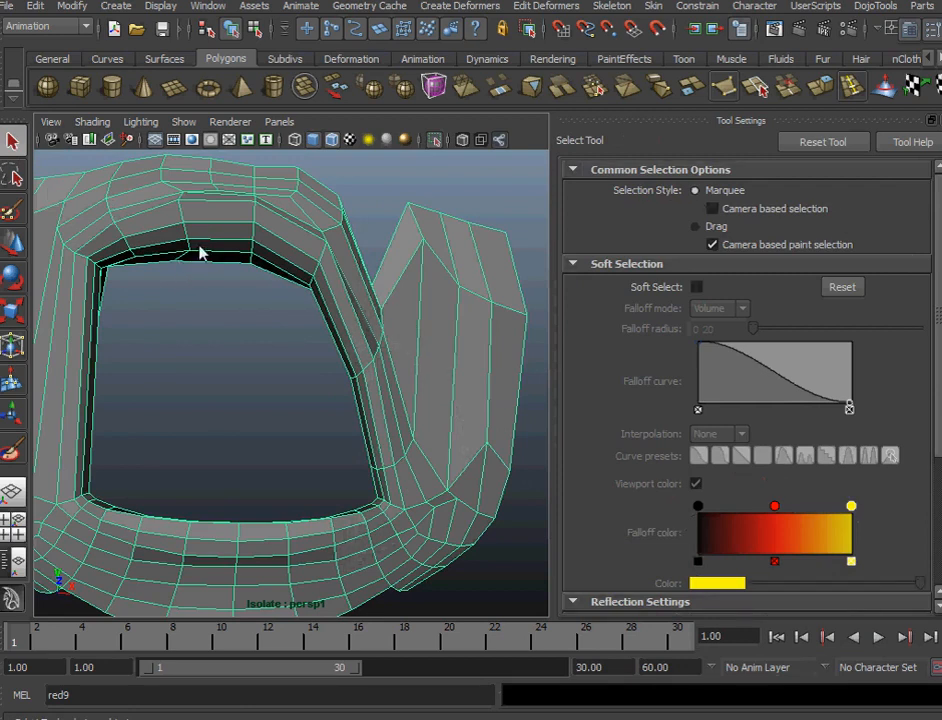
key(ctrl+s)
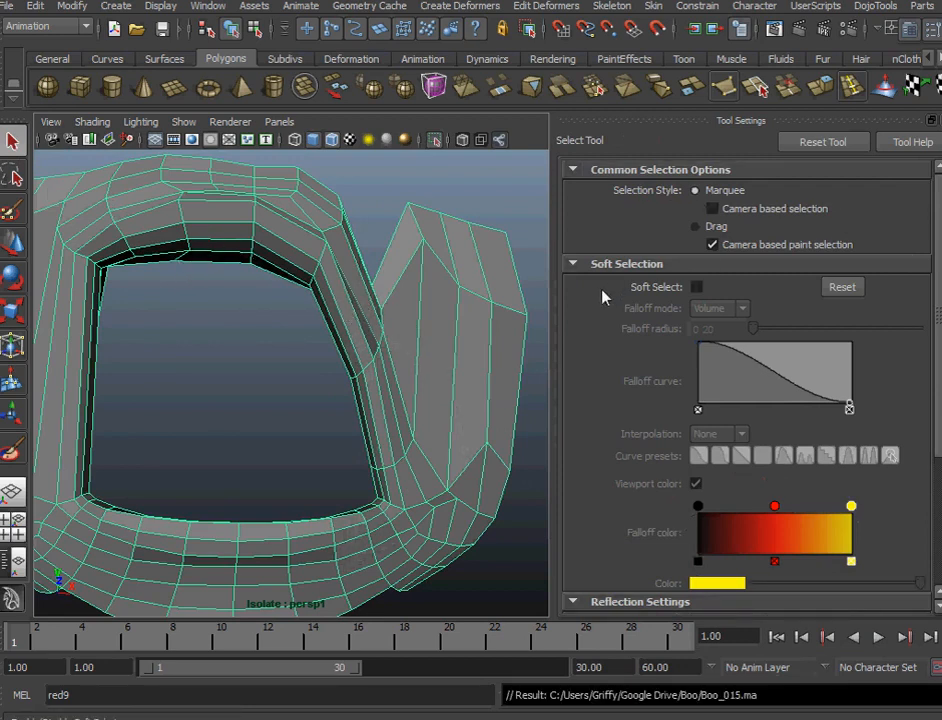
alt+drag(347, 362, 341, 362)
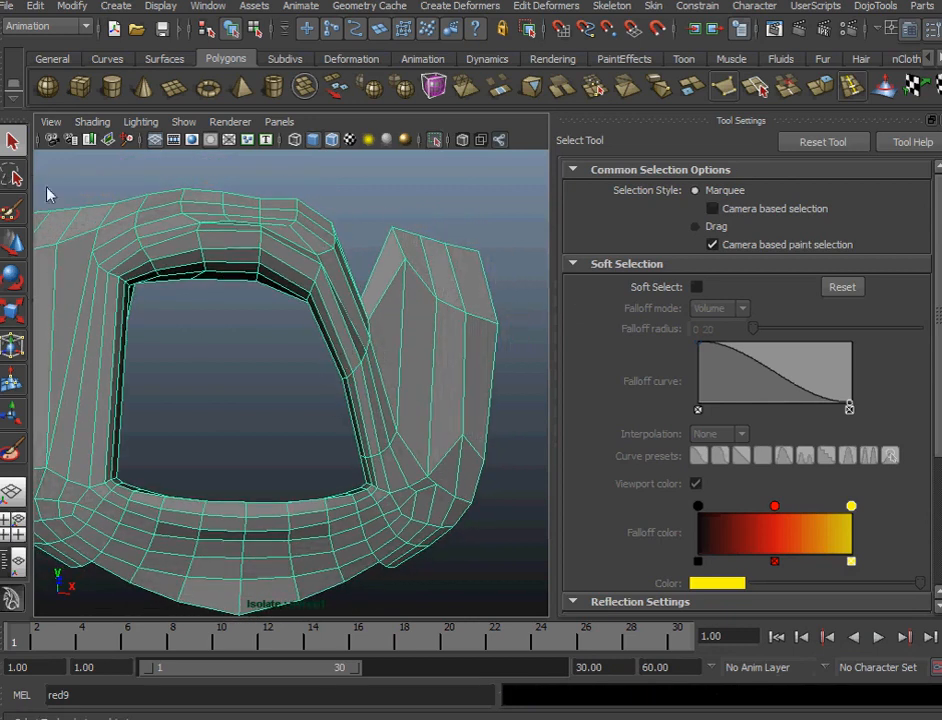
Show the channel box, restore the previous joint selection by undoing, and move the timeline to frame 5.
key(ctrl+a)
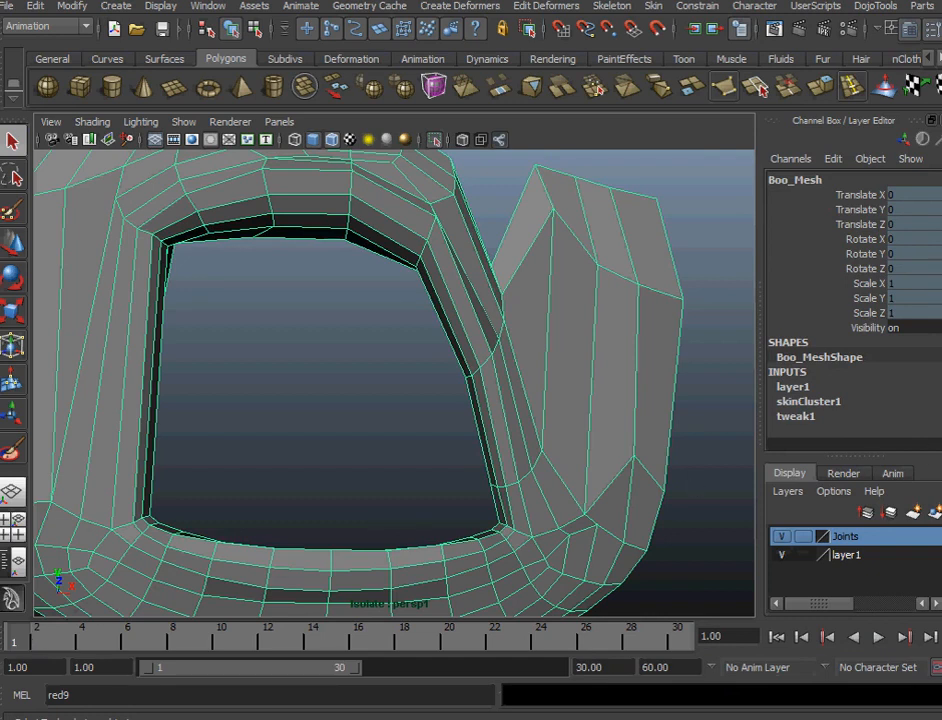
key(ctrl+z)
key(ctrl+z)
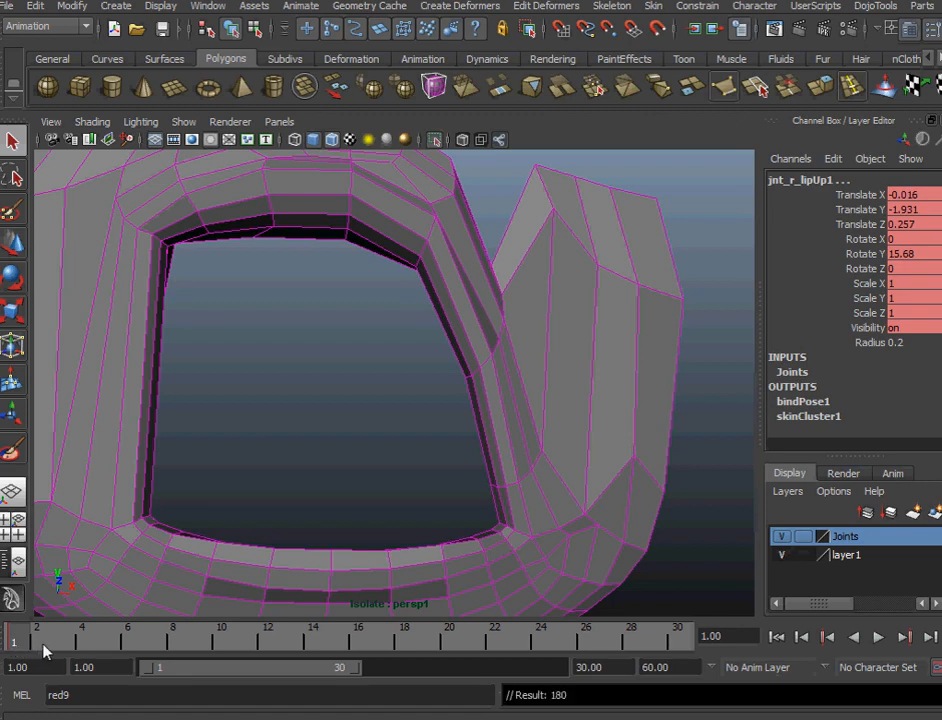
key(alt+v)
Display the isolated mouth area of the mesh in wireframe.
alt+right_drag(276, 532, 268, 478)
alt+drag(268, 478, 320, 465)
click(196, 124)
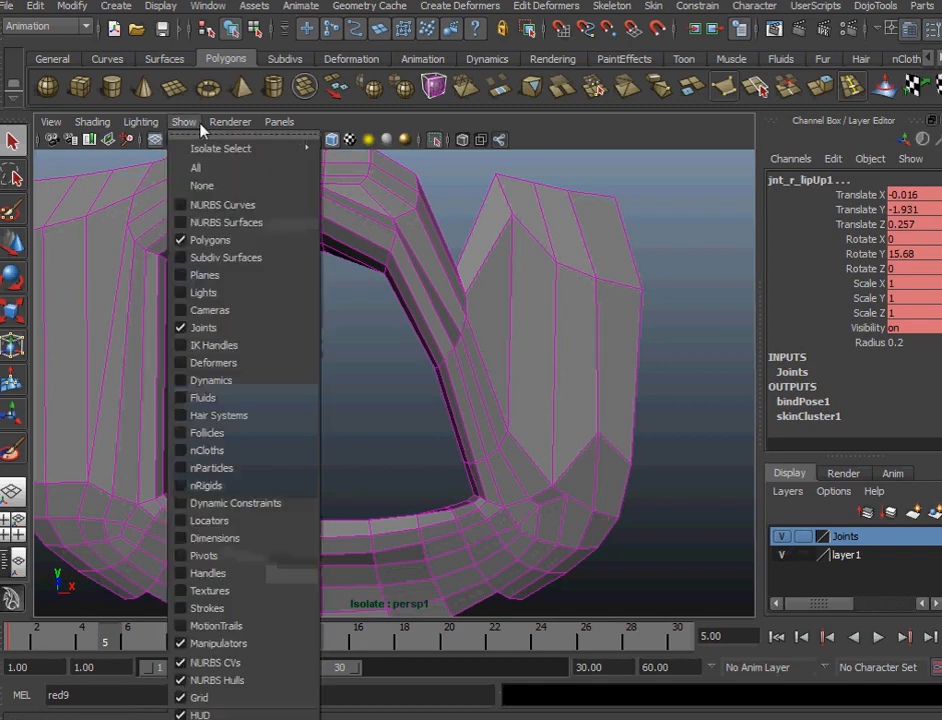
click(200, 126)
alt+drag(343, 360, 490, 494)
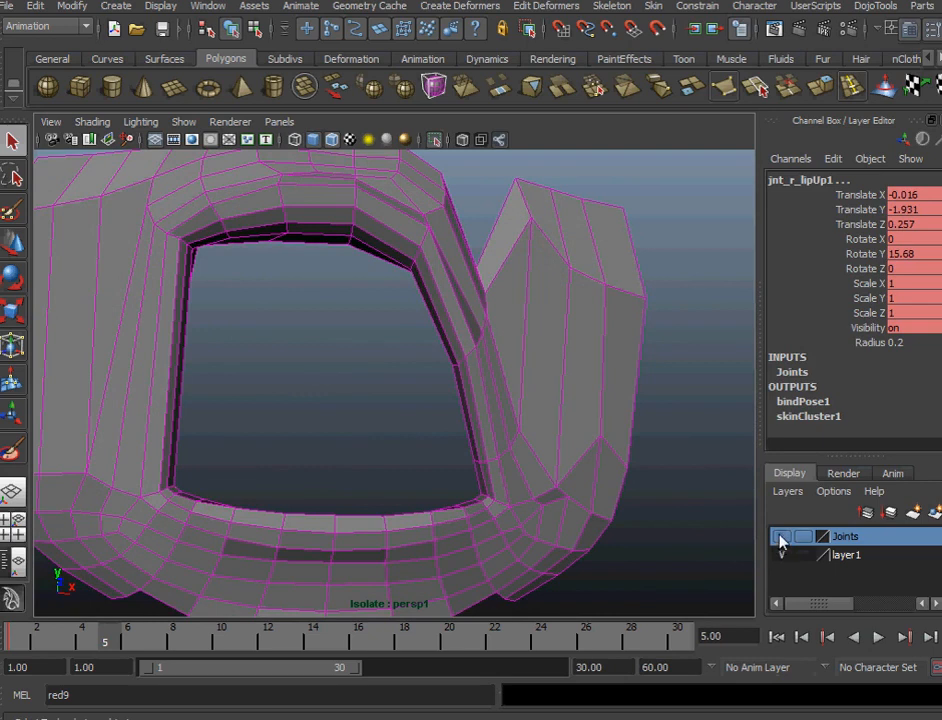
alt+drag(677, 467, 195, 345)
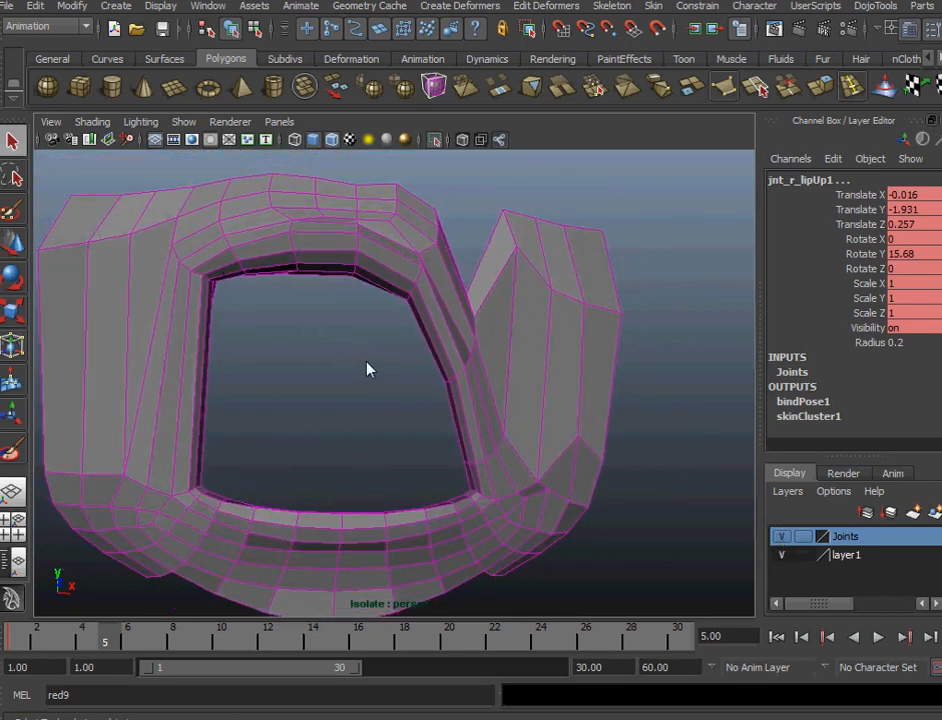
key(4)
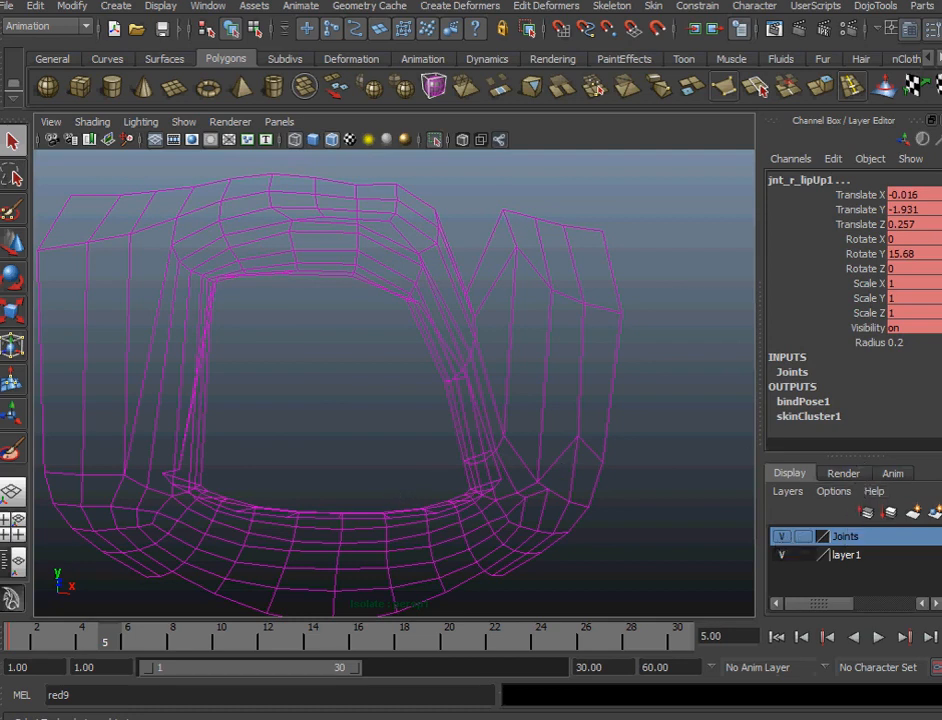
Select the jnt_l_lipCorner joint with the Move tool active.
key(Up)
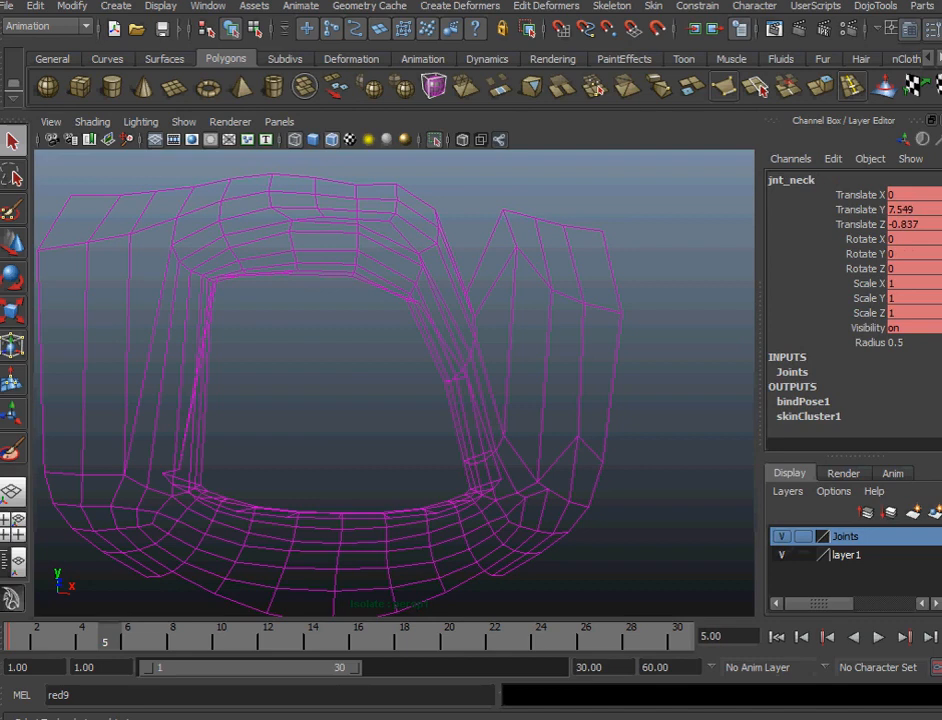
key(Down)
key(shift+h)
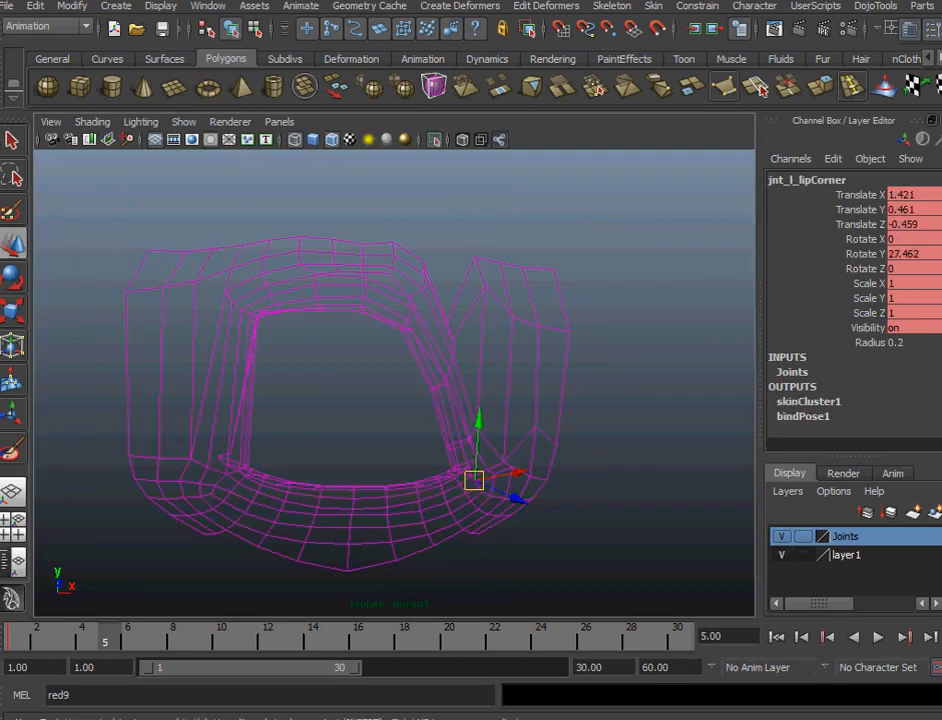
alt+right_drag(418, 322, 457, 390)
alt+middle_drag(398, 374, 434, 354)
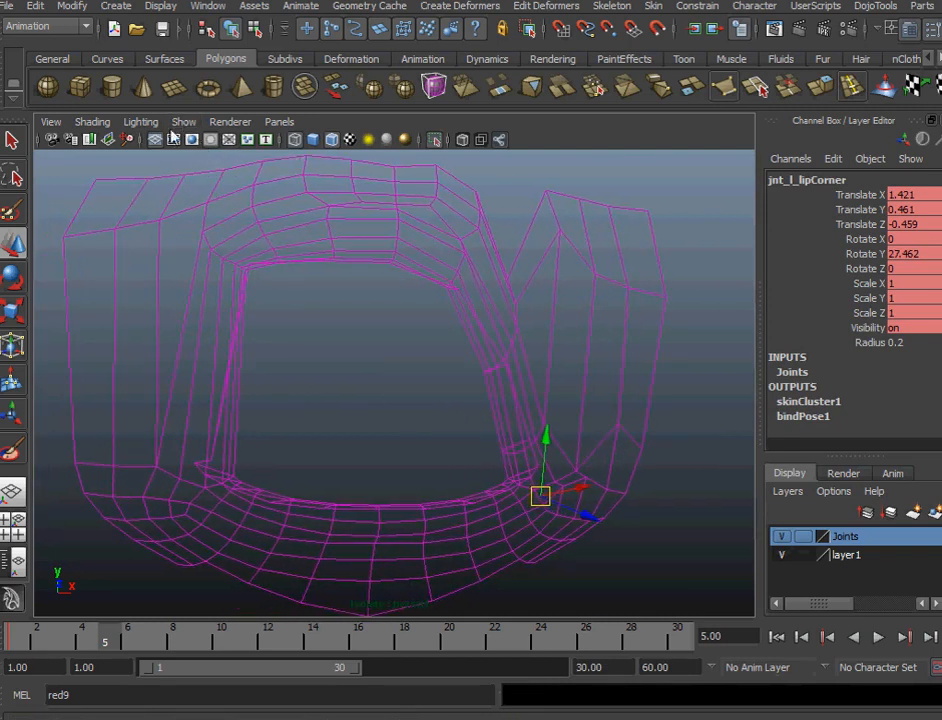
Move the jnt_l_lipDown joint downward to about Translate X 1.53, Y 0.32, Z -0.19 to test the lower lip.
click(213, 333)
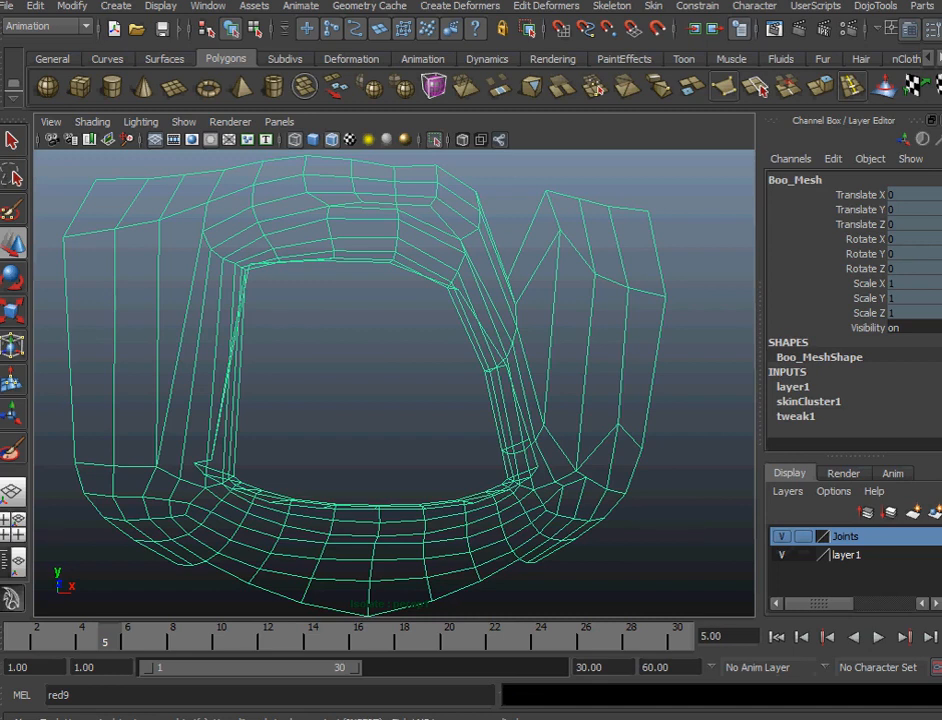
key(z)
alt+drag(384, 443, 431, 480)
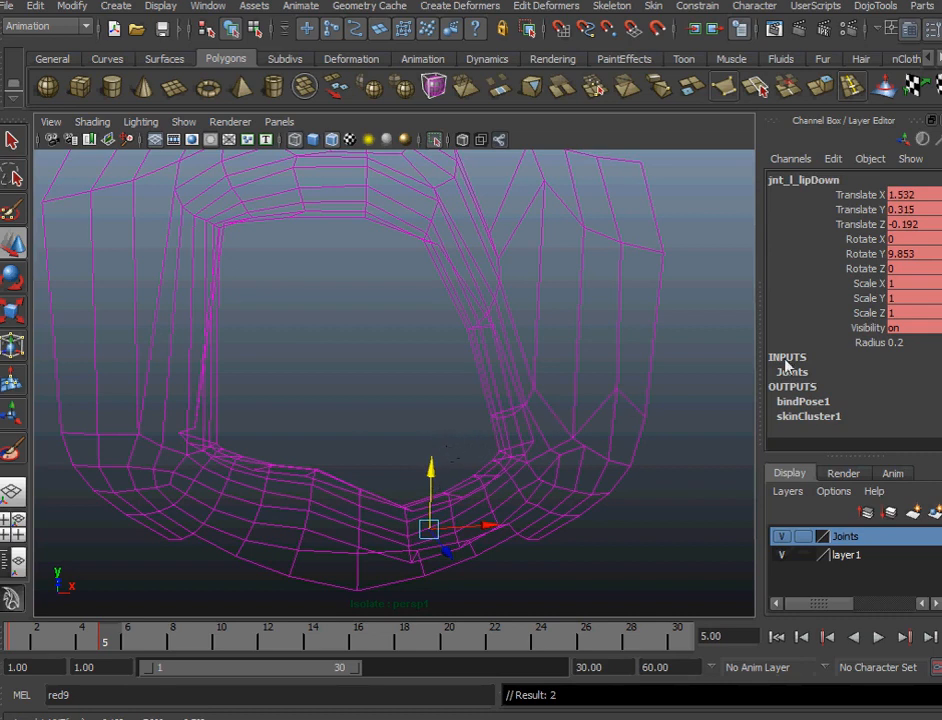
Move the jnt_l_lipCorner joint up and outward to about Translate X 1.23, Y 0.62, Z -0.56.
key(Right)
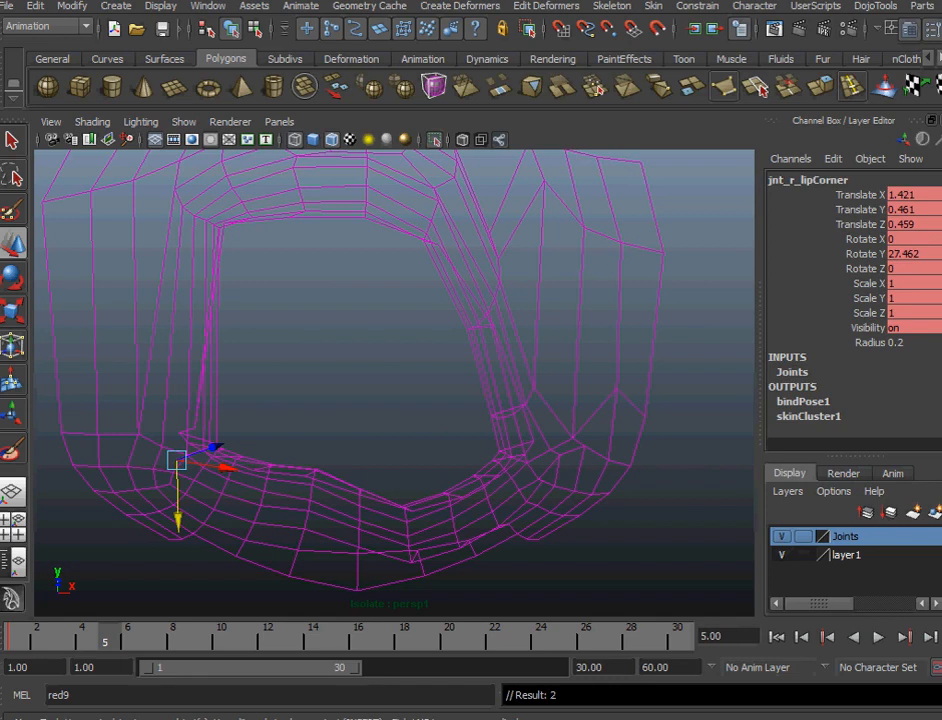
key(Right)
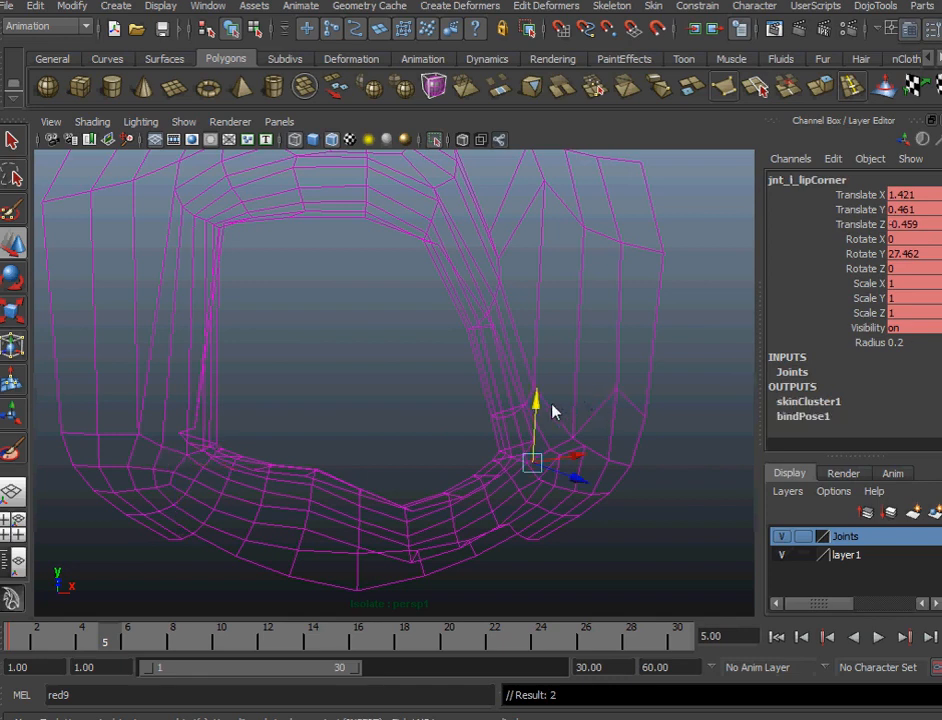
drag(541, 404, 547, 309)
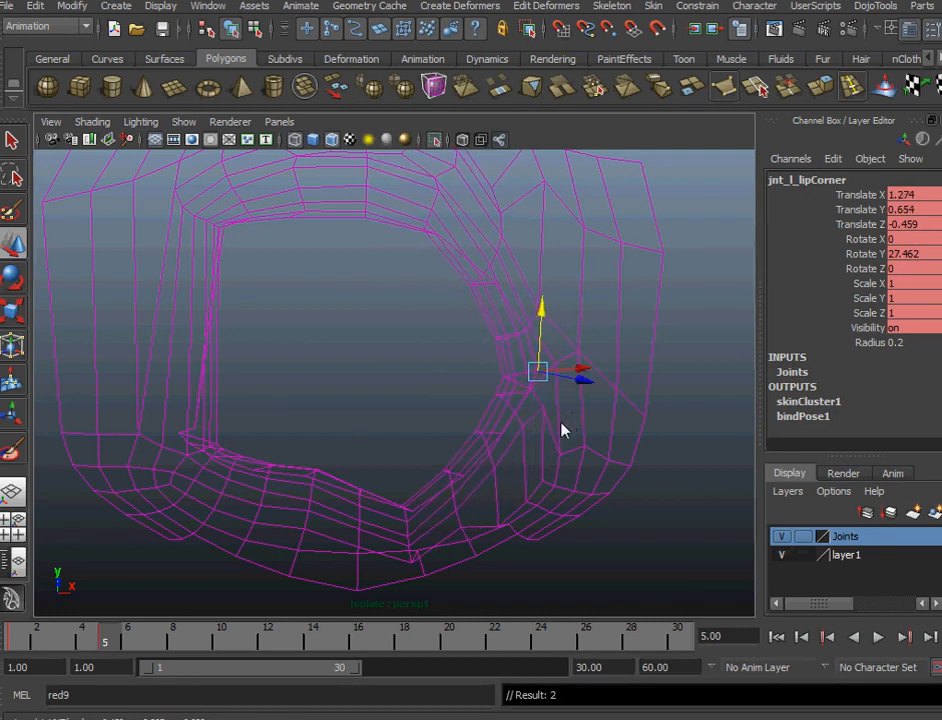
alt+right_drag(561, 430, 553, 403)
drag(571, 371, 604, 368)
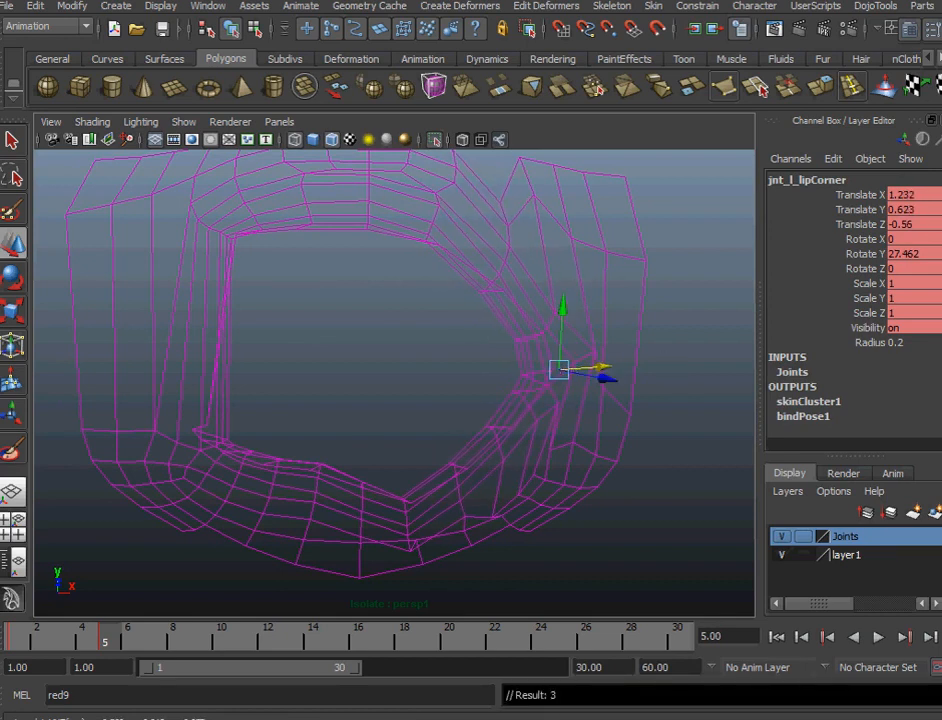
Move the jnt_l_lipUp1 joint up and outward to about Translate X 0.16, Y -1.91, Z -0.34.
click(465, 217)
alt+drag(477, 393, 465, 420)
drag(446, 204, 447, 178)
drag(500, 204, 530, 209)
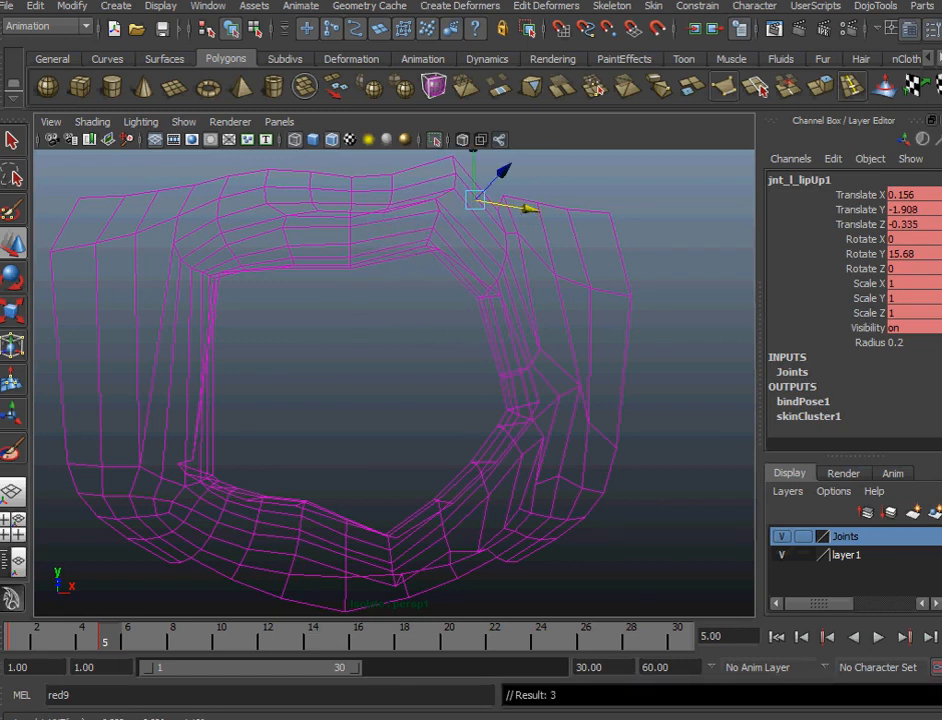
Move the jnt_lipUp joint down to about Translate X -0.06 and return the mesh to shaded display.
click(353, 213)
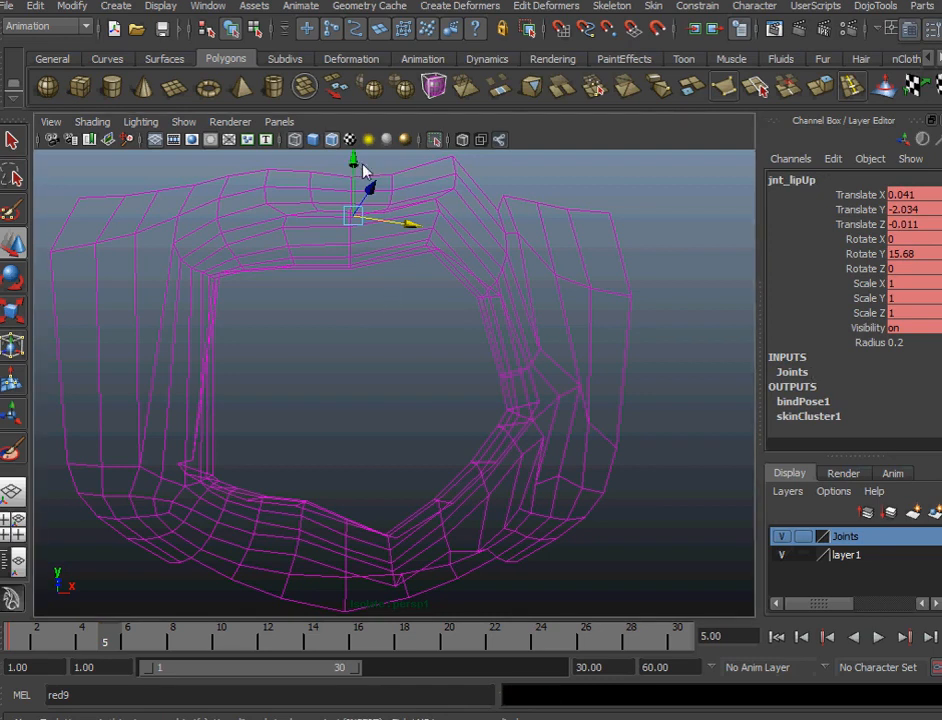
click(351, 178)
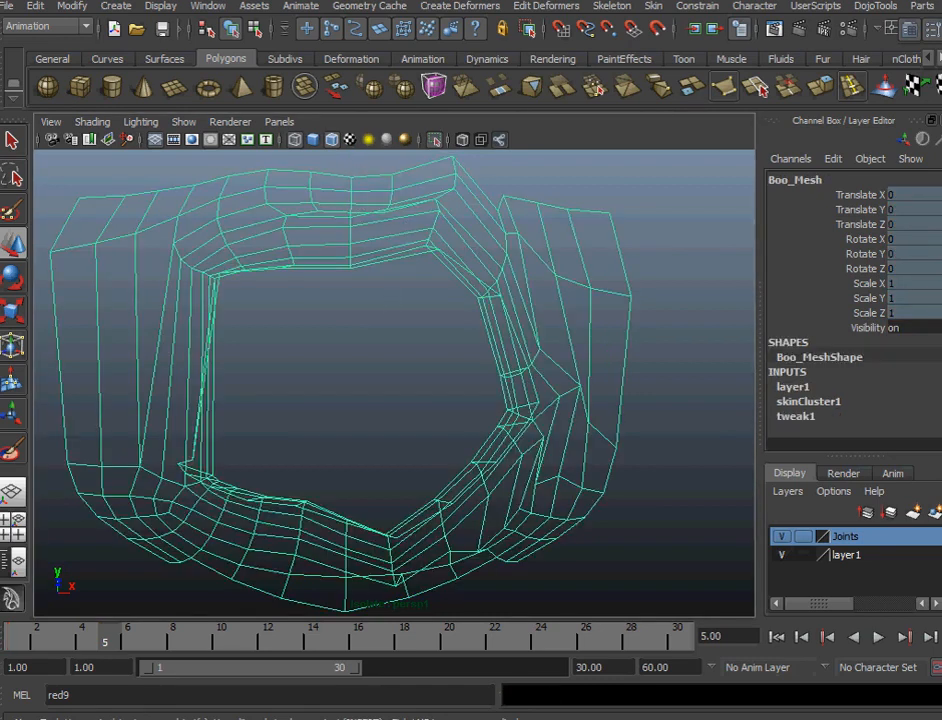
key(ctrl+z)
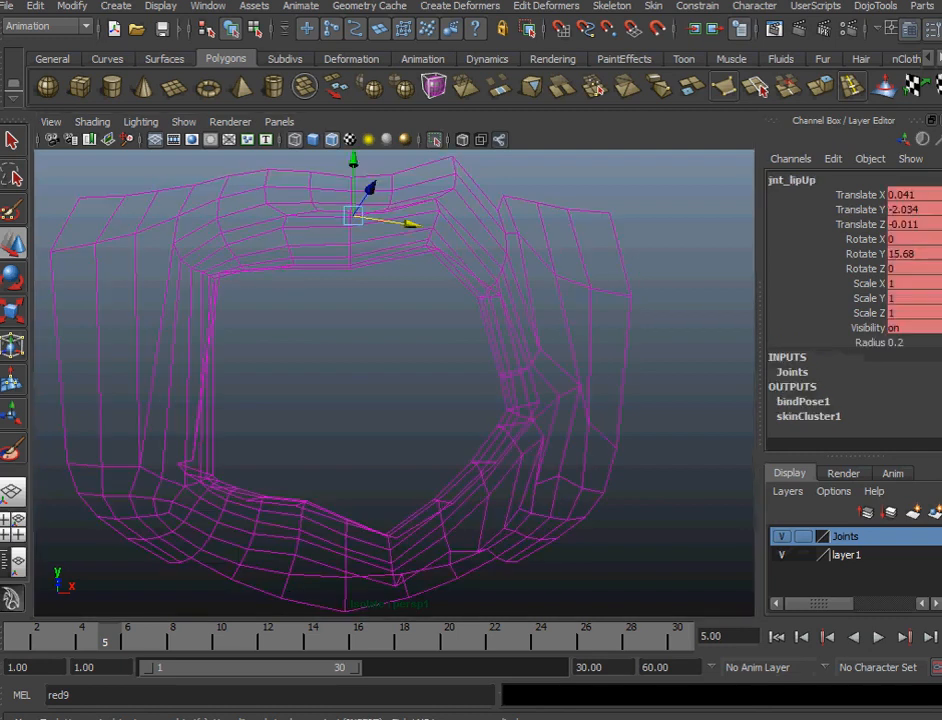
drag(352, 175, 470, 440)
key(5)
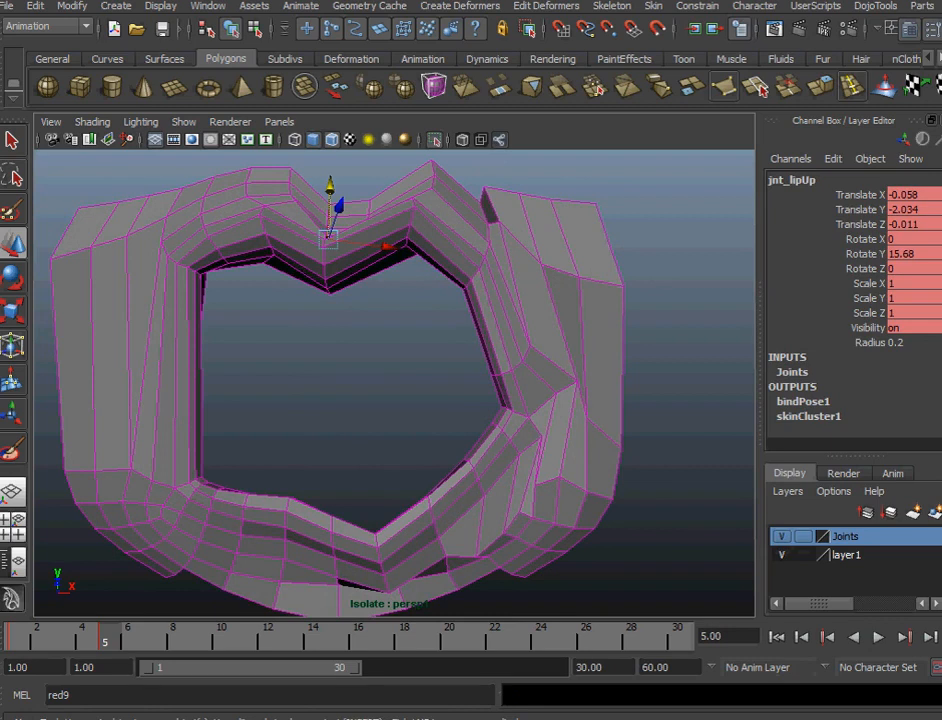
alt+drag(556, 444, 429, 486)
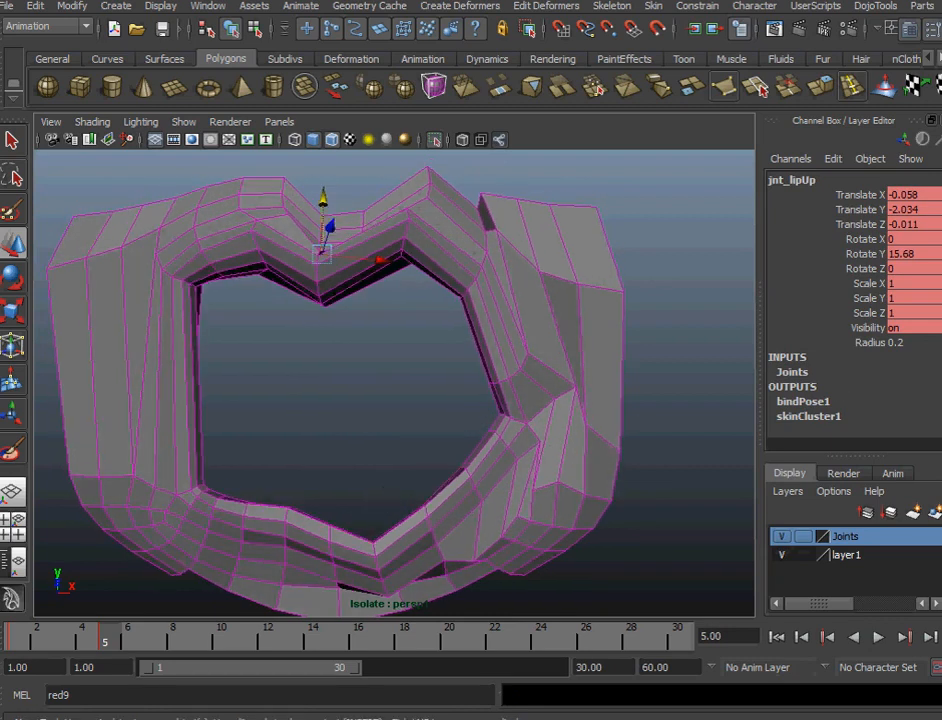
click(535, 405)
mouse_move(539, 408)
mouse_down()
mouse_move(448, 400)
mouse_move(549, 407)
mouse_move(570, 364)
mouse_move(540, 452)
mouse_move(475, 427)
mouse_move(503, 405)
mouse_move(568, 414)
mouse_move(538, 425)
mouse_move(583, 422)
mouse_move(543, 458)
mouse_move(549, 463)
mouse_move(568, 427)
mouse_move(557, 427)
mouse_move(575, 420)
mouse_move(486, 449)
mouse_move(537, 418)
mouse_up()
key(ctrl+z)
alt+drag(465, 374, 383, 389)
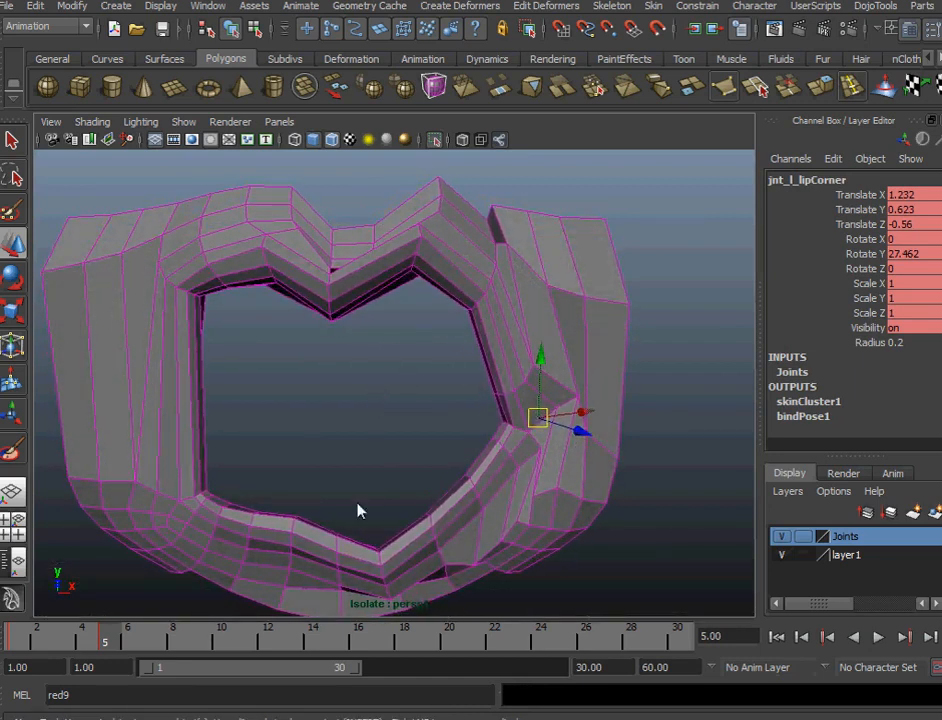
Reset the posed lip joints by playing the timeline, stop at frame 1, and select Boo_Mesh.
key(alt+v)
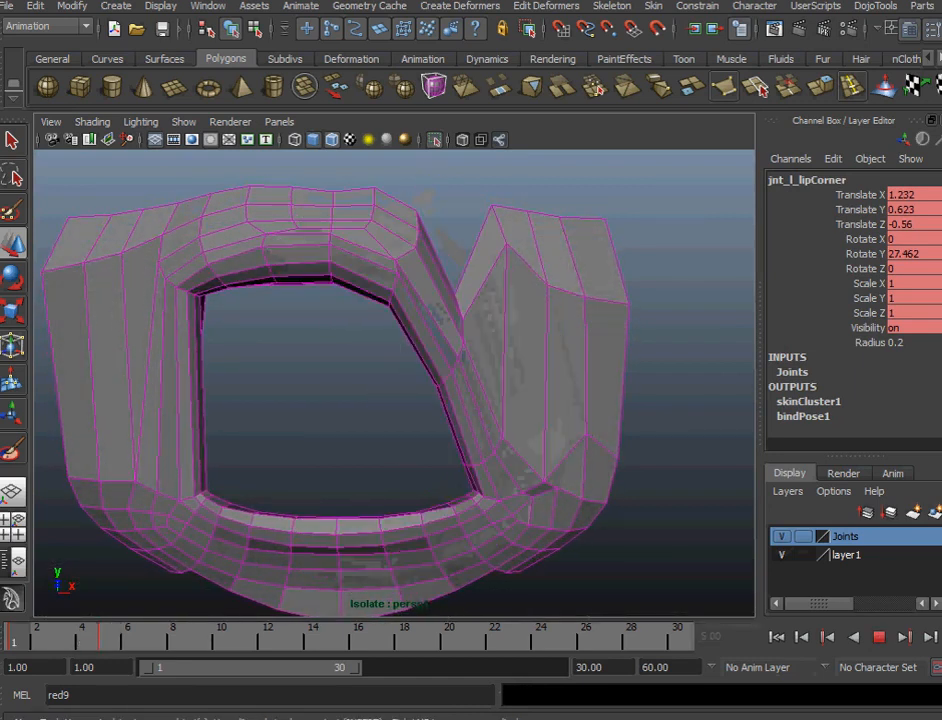
key(alt+v)
click(395, 305)
alt+drag(400, 305, 440, 390)
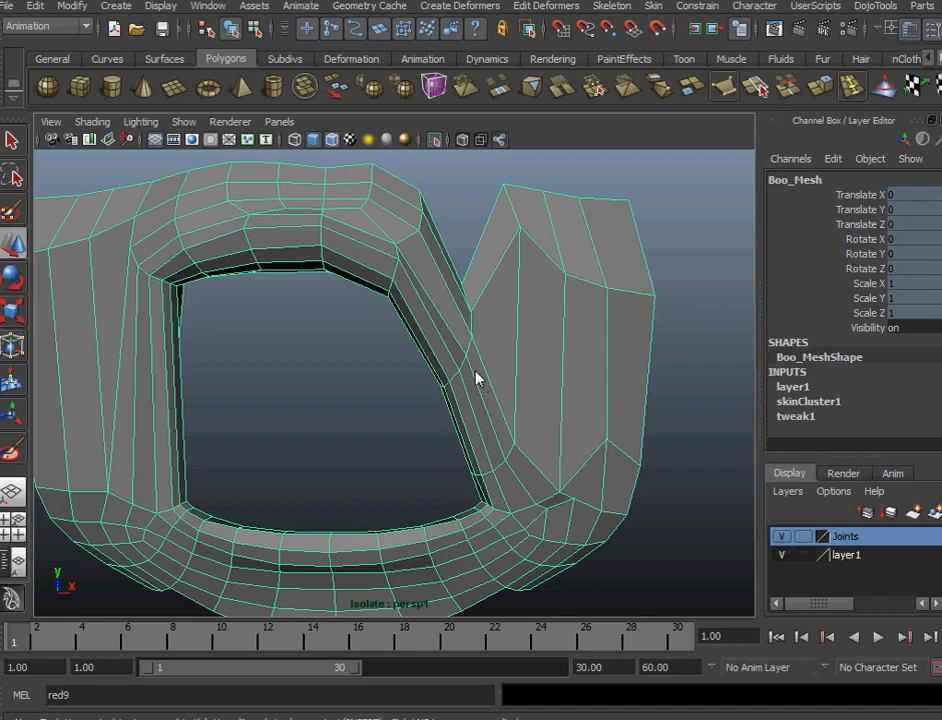
alt+drag(454, 448, 429, 440)
alt+drag(475, 376, 477, 399)
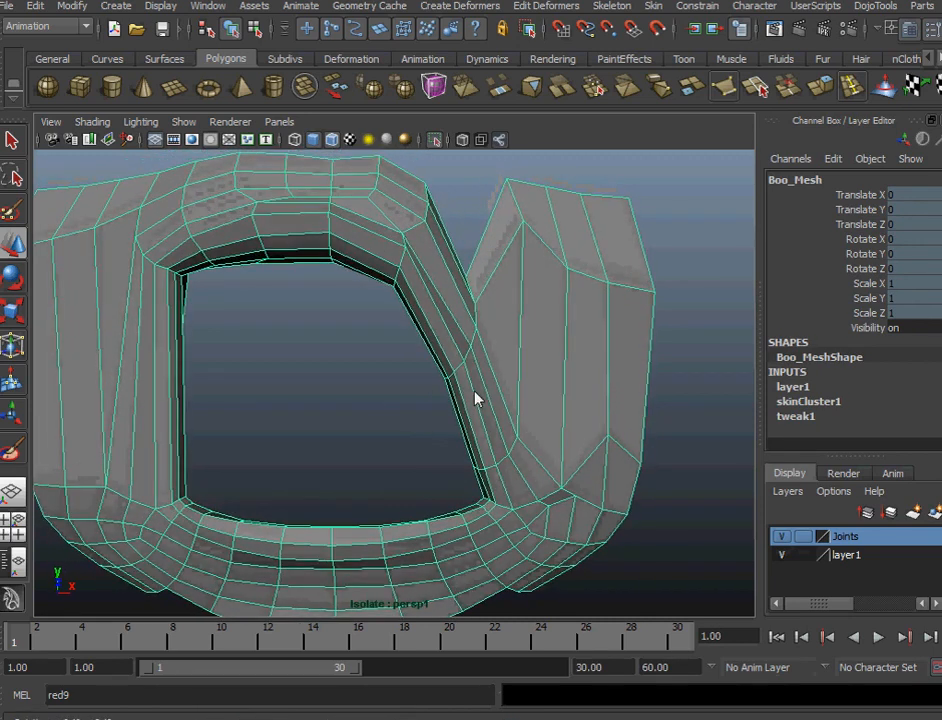
Start Paint Skin Weights on Boo_Mesh and lock every influence from jnt_neck to joint7.
right_drag(545, 382, 478, 378)
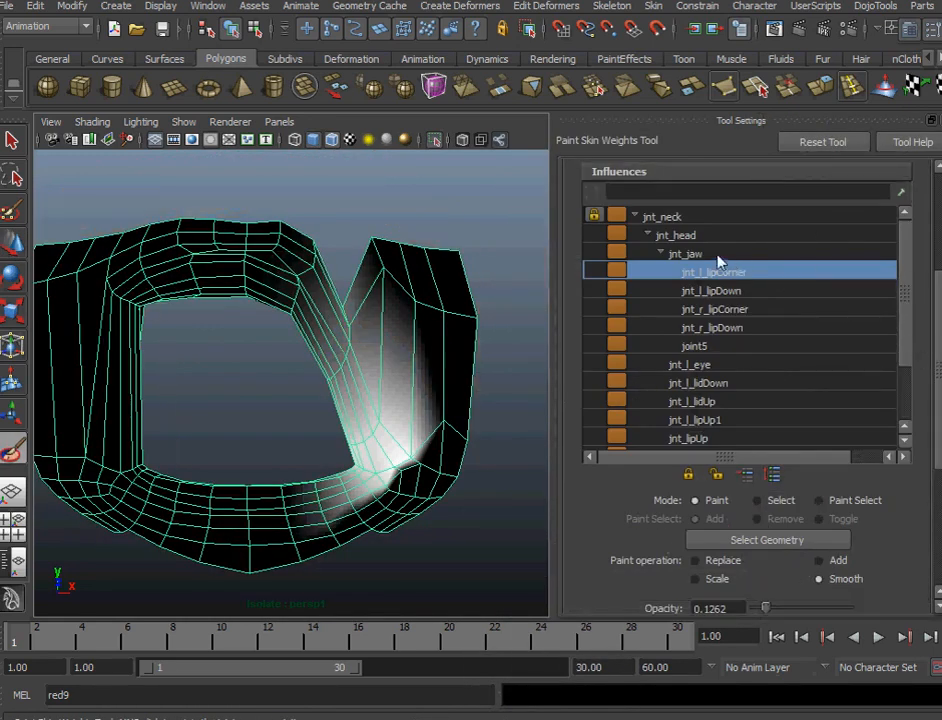
click(690, 218)
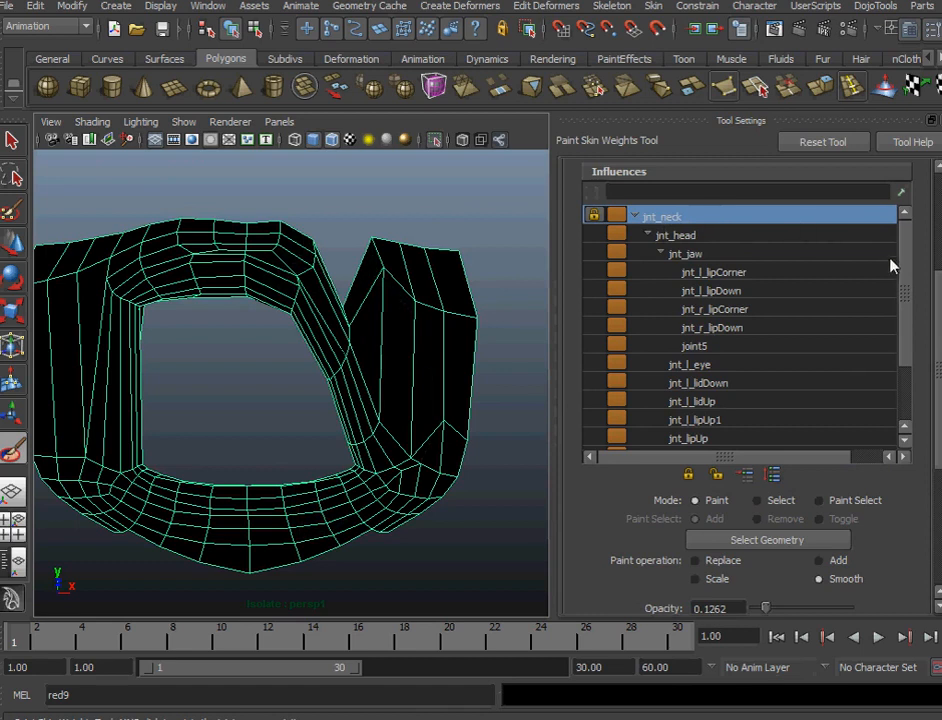
scroll(890, 420, down, 2)
click(681, 442)
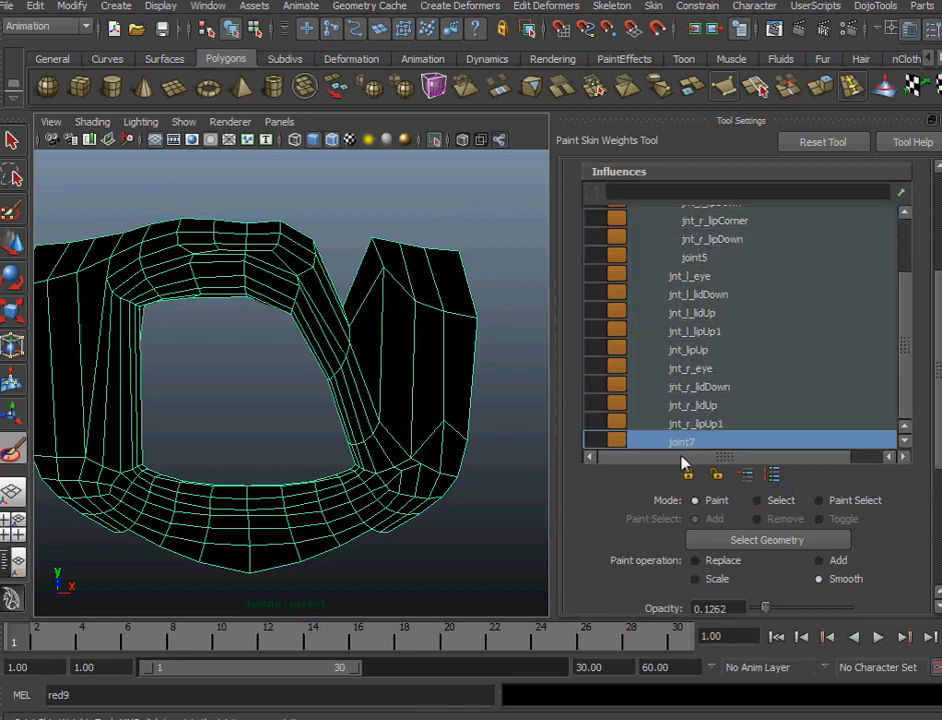
click(688, 474)
scroll(811, 283, up, 3)
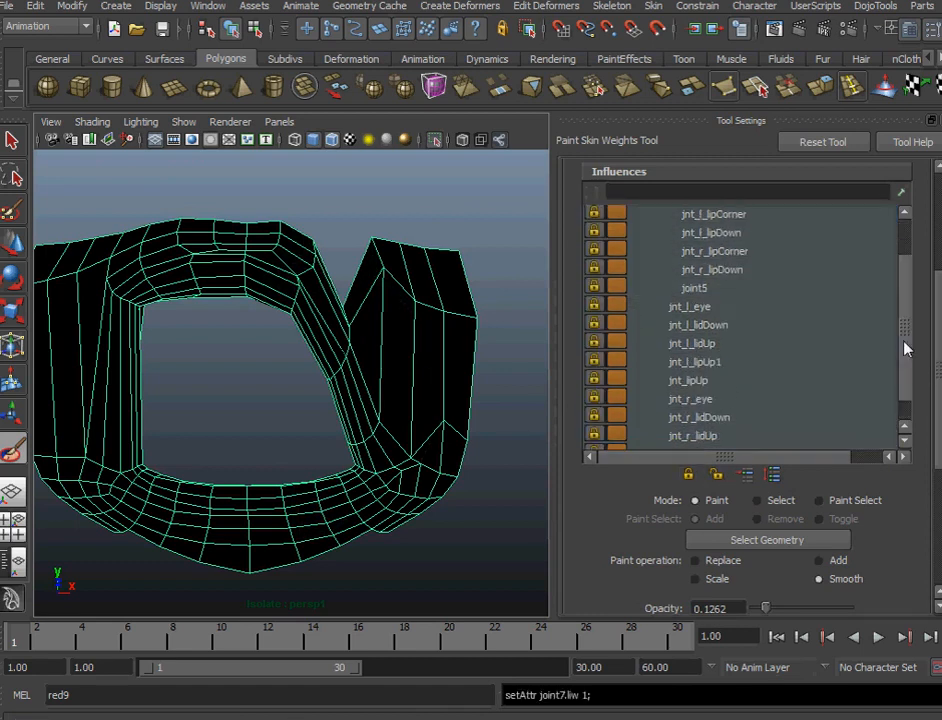
Unlock only the jnt_jaw and jnt_l_lipDown influences, keeping jnt_l_lipDown as the active influence.
click(688, 256)
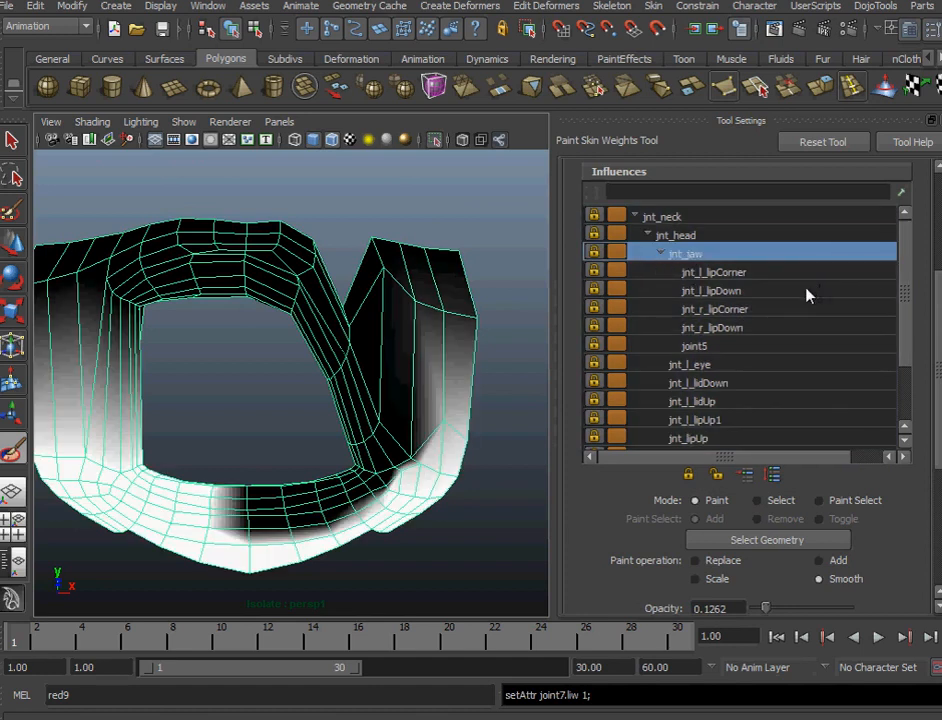
click(735, 292)
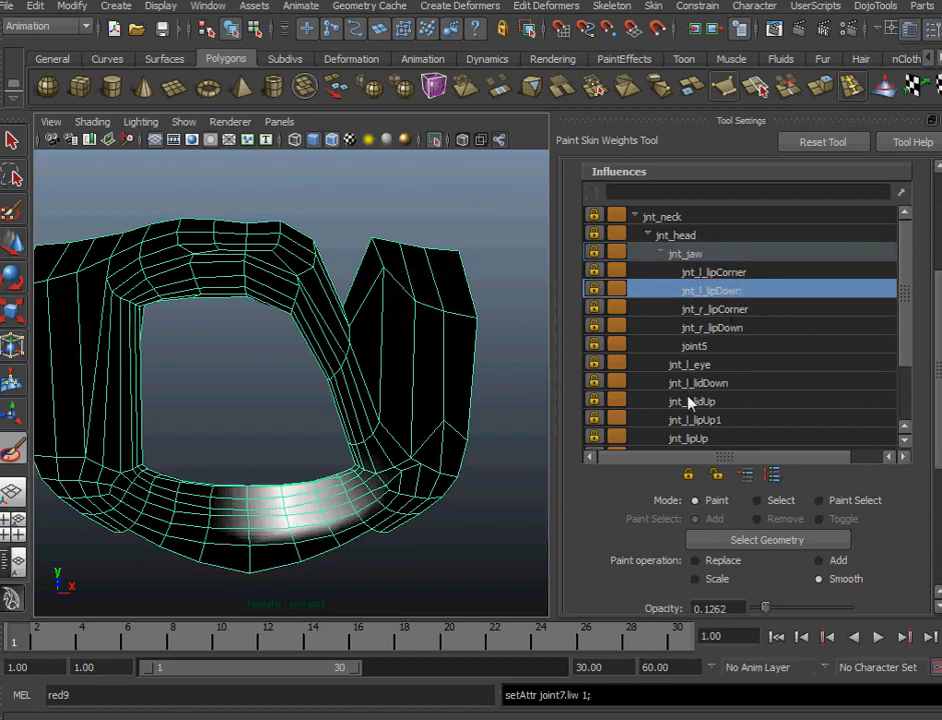
click(717, 477)
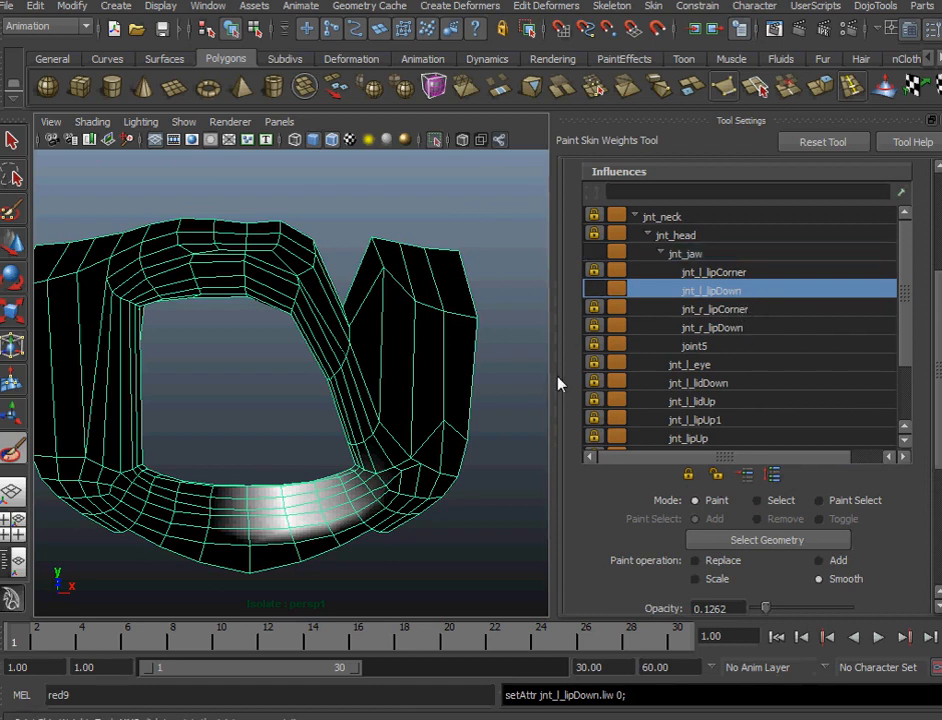
Widen the tool settings and set the Smooth paint operation's opacity to 1.0.
drag(555, 381, 637, 376)
mouse_move(336, 461)
alt+mouse_down()
mouse_move(330, 477)
mouse_move(332, 440)
alt+mouse_up()
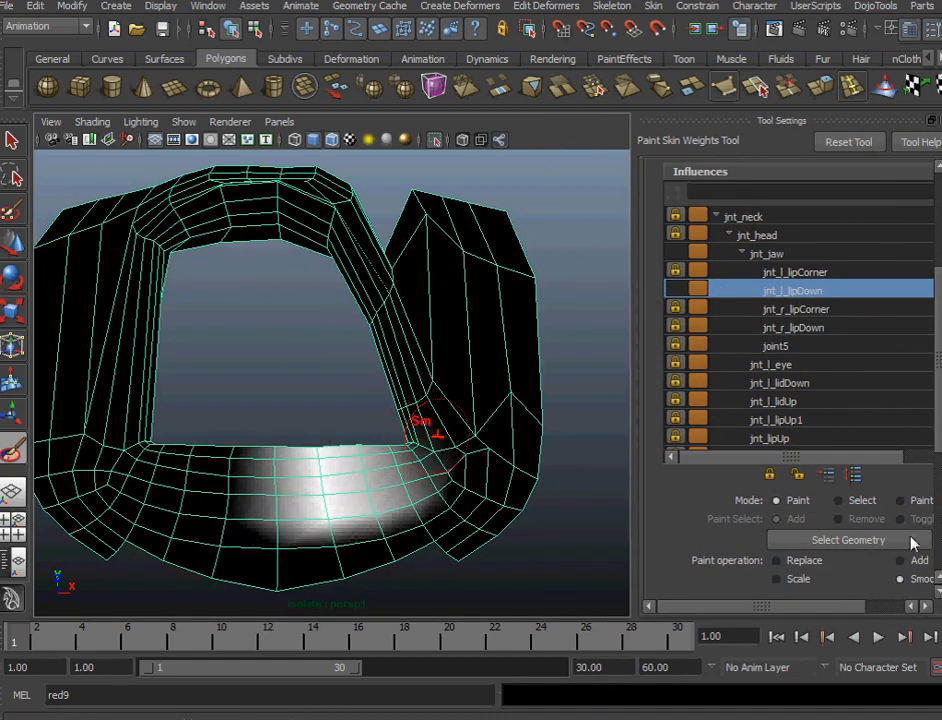
drag(809, 610, 908, 608)
alt+drag(333, 461, 328, 440)
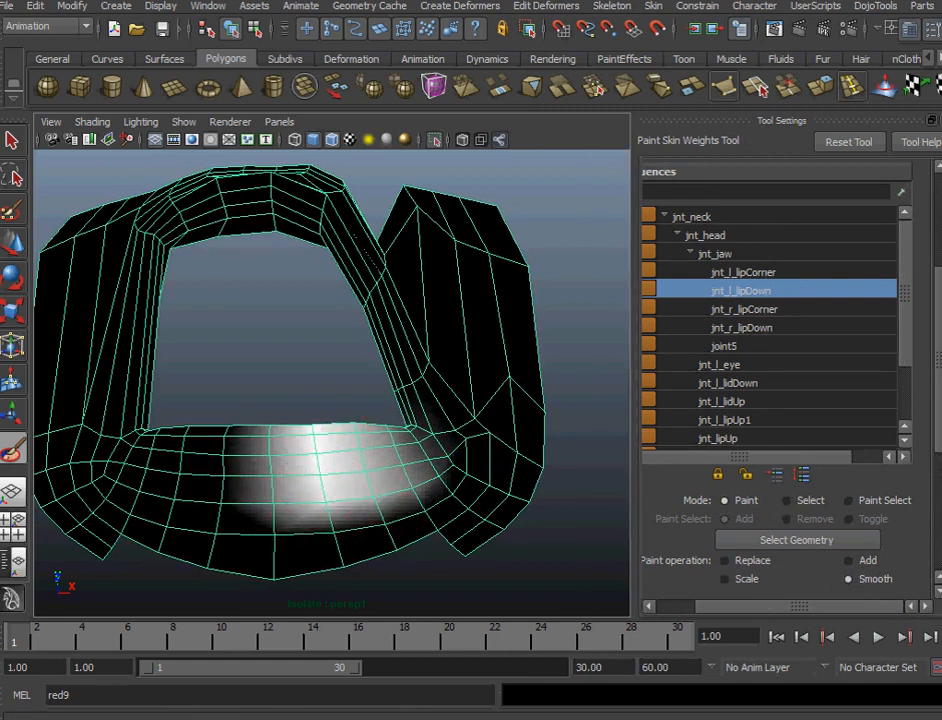
scroll(775, 350, down, 3)
drag(793, 471, 920, 489)
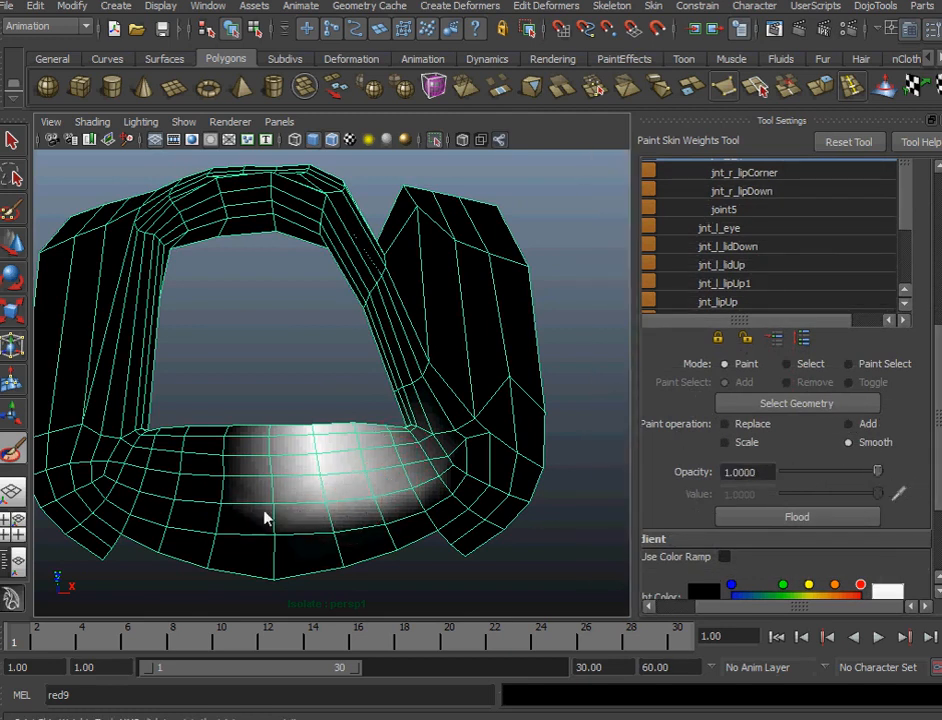
Scrub the timeline to frame 5, leave weight painting, and play the timeline to compare the lip deformation between frames 1 and 5.
drag(20, 645, 120, 638)
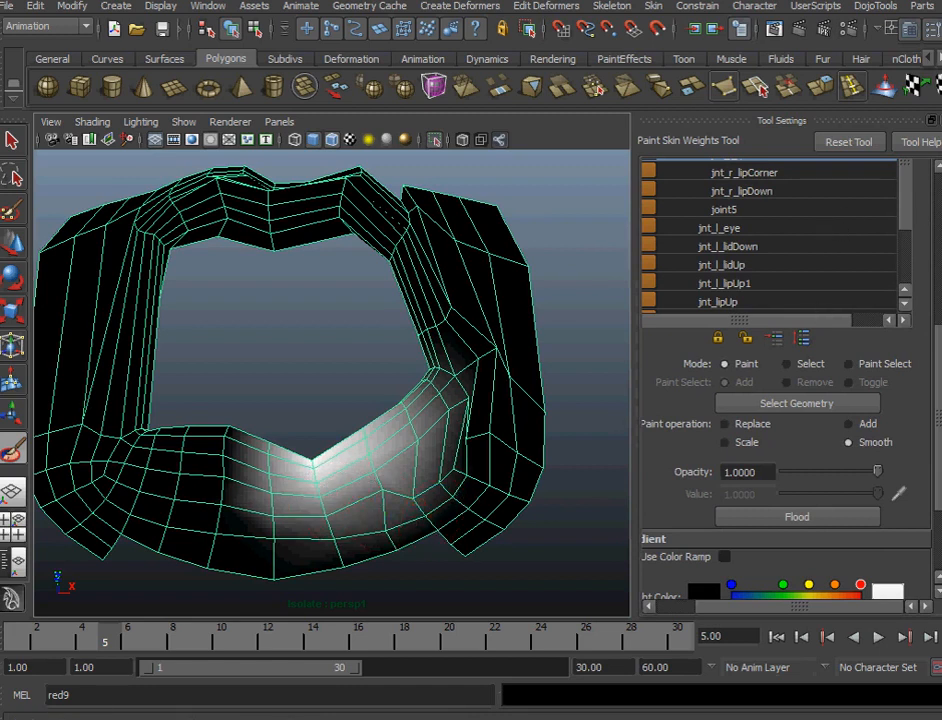
click(13, 140)
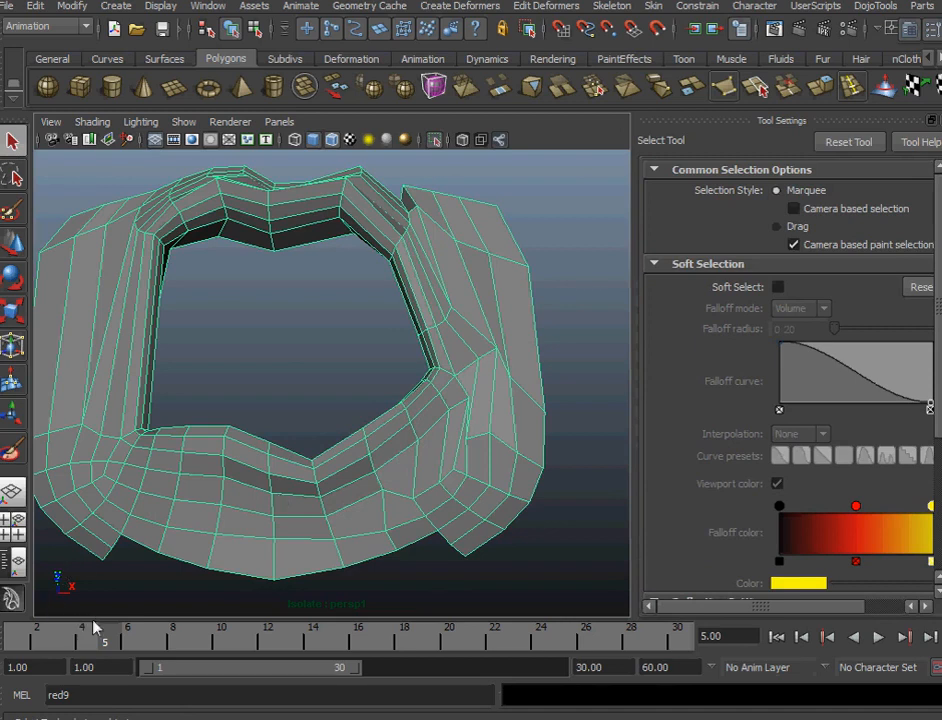
key(alt+v)
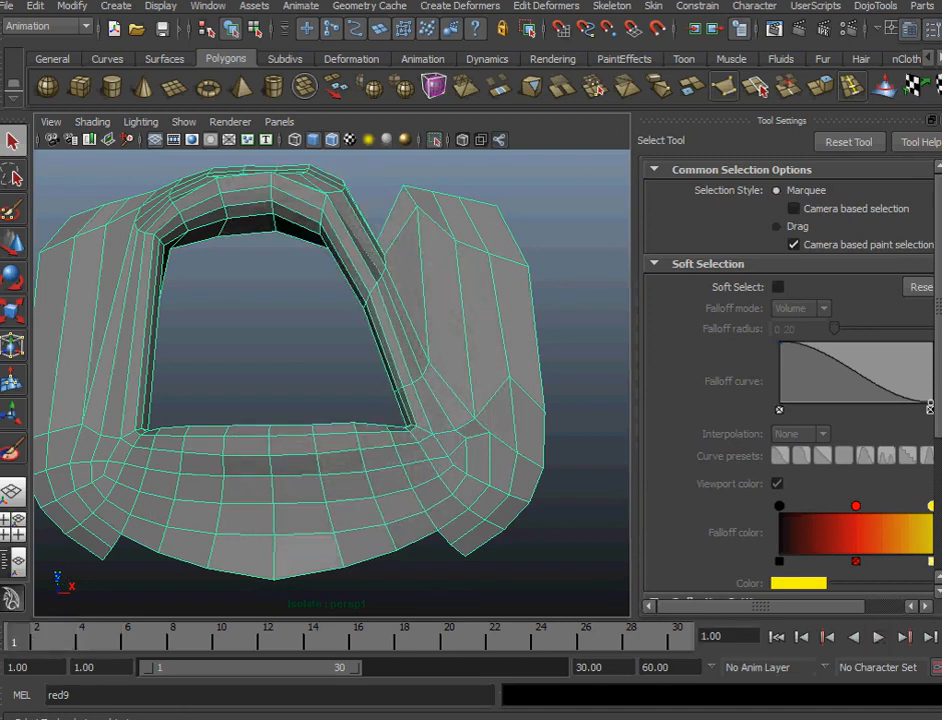
key(alt+v)
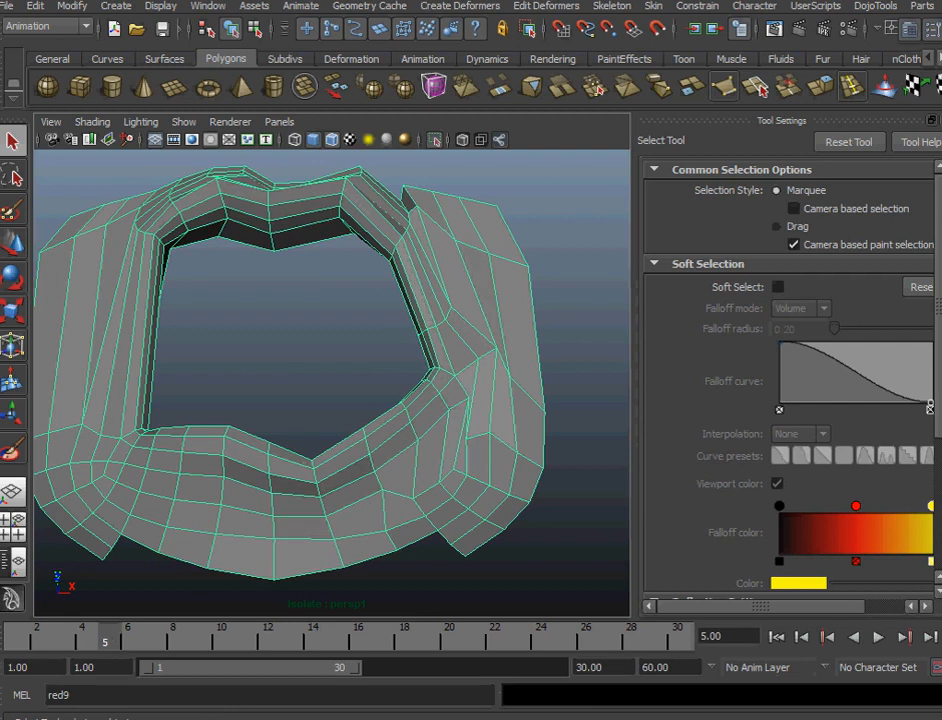
Load the JawOpen pose onto the jnt_neck hierarchy at frame 5.
key(ctrl+z)
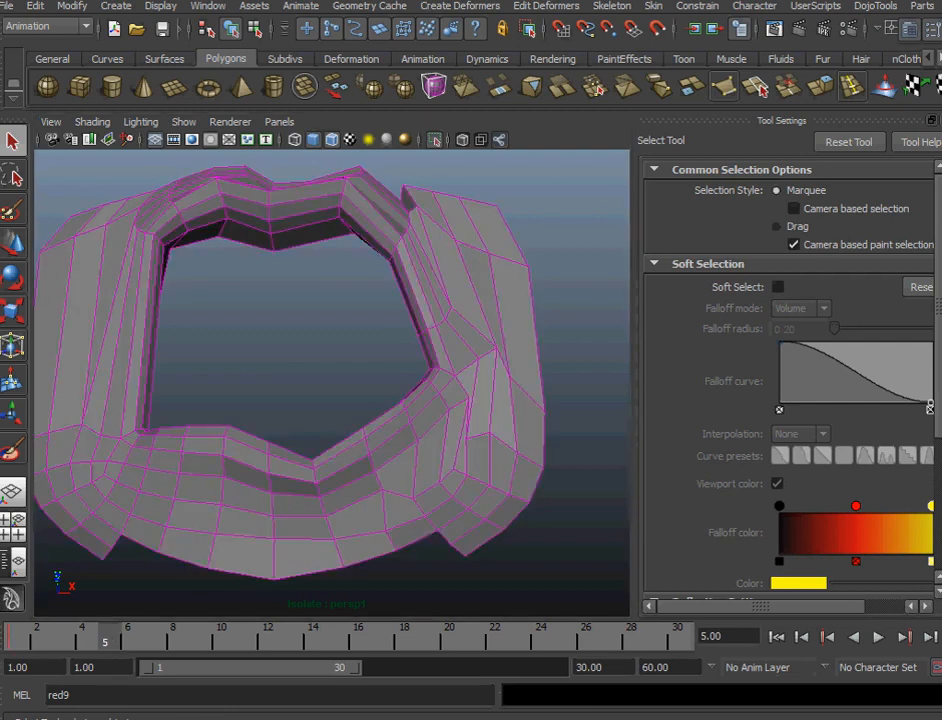
click(734, 412)
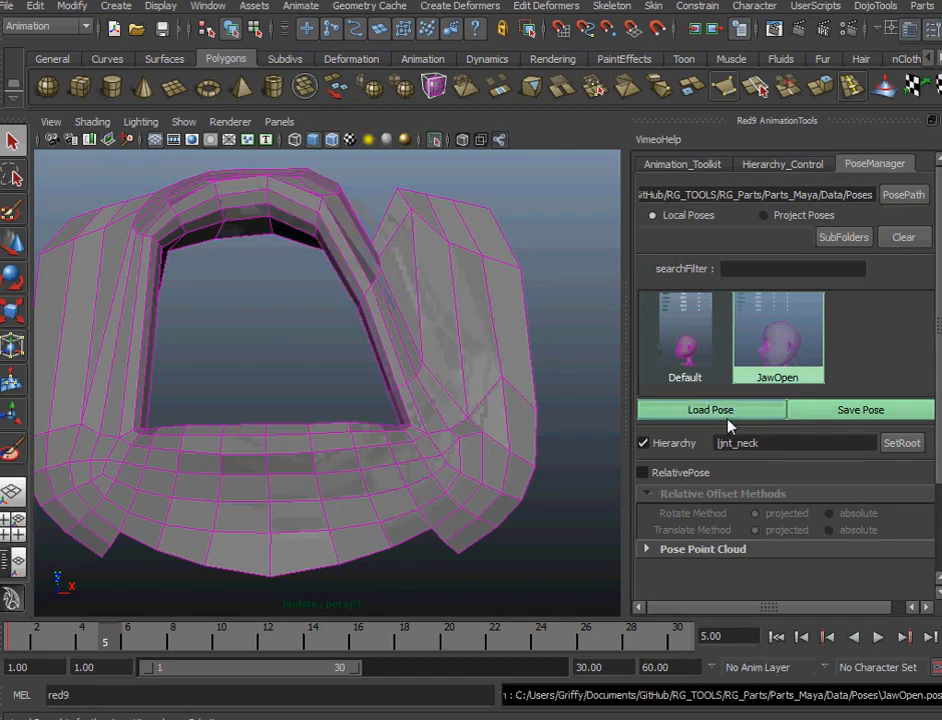
mouse_move(366, 372)
alt+mouse_down()
mouse_move(357, 401)
mouse_move(360, 394)
alt+mouse_up()
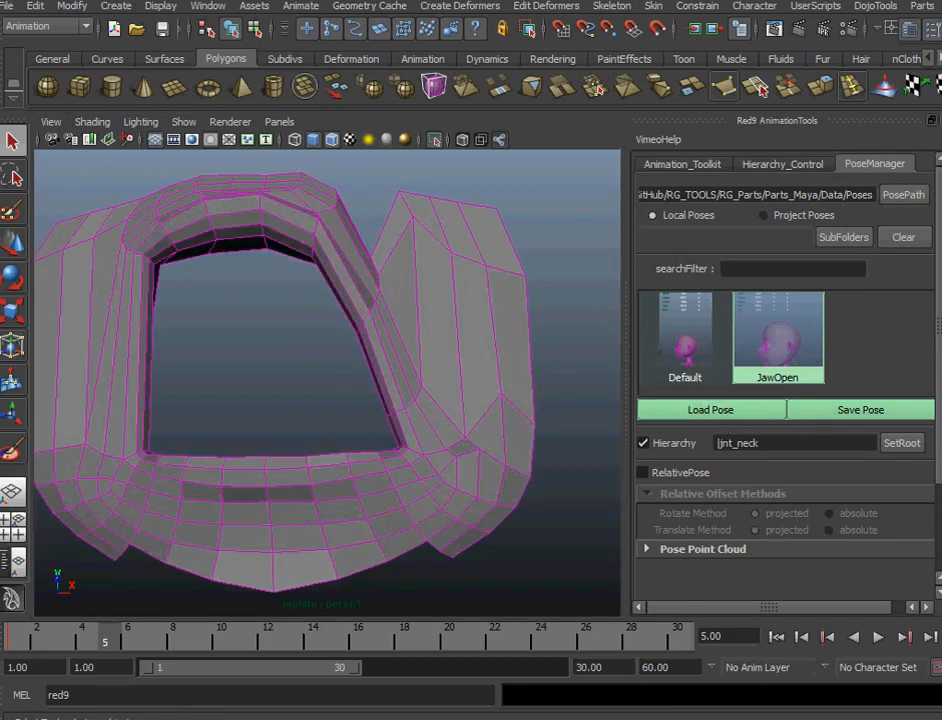
Move the left lip-corner joint outward and up, and lower the left lower-lip joint.
key(w)
alt+drag(477, 452, 505, 479)
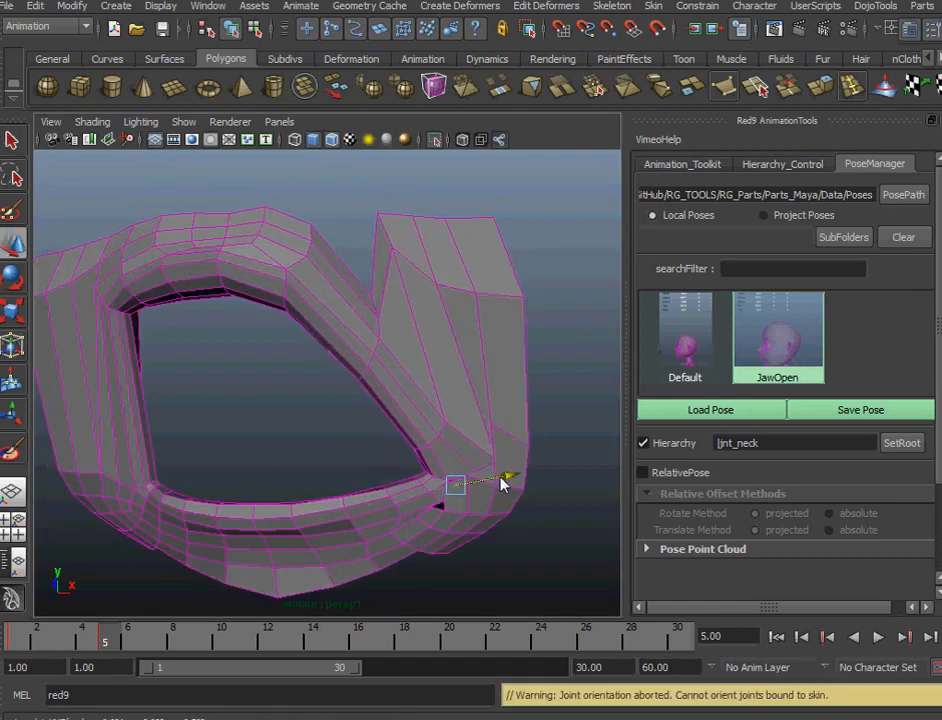
alt+drag(433, 481, 454, 362)
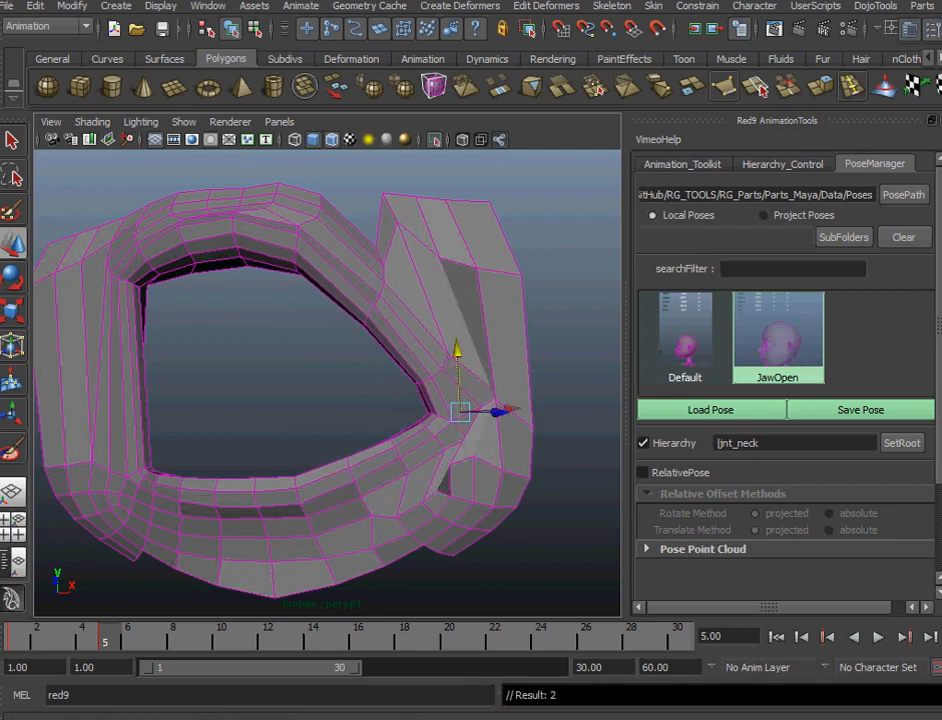
click(323, 500)
drag(318, 449, 318, 505)
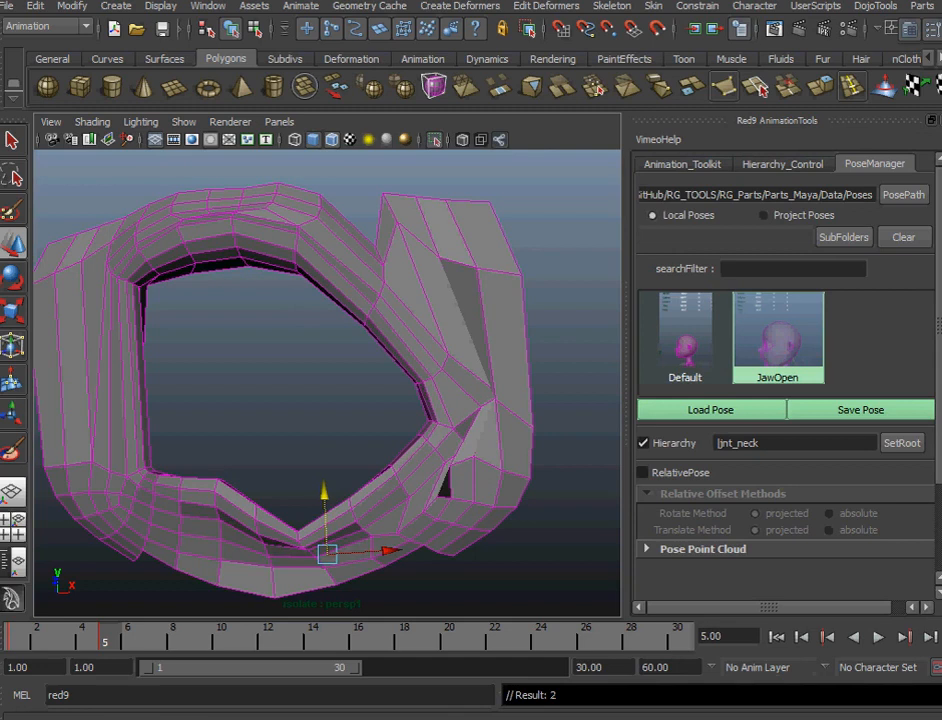
Walk up the joint selection to the centre upper-lip joint and move it down into the mouth opening.
key(Up)
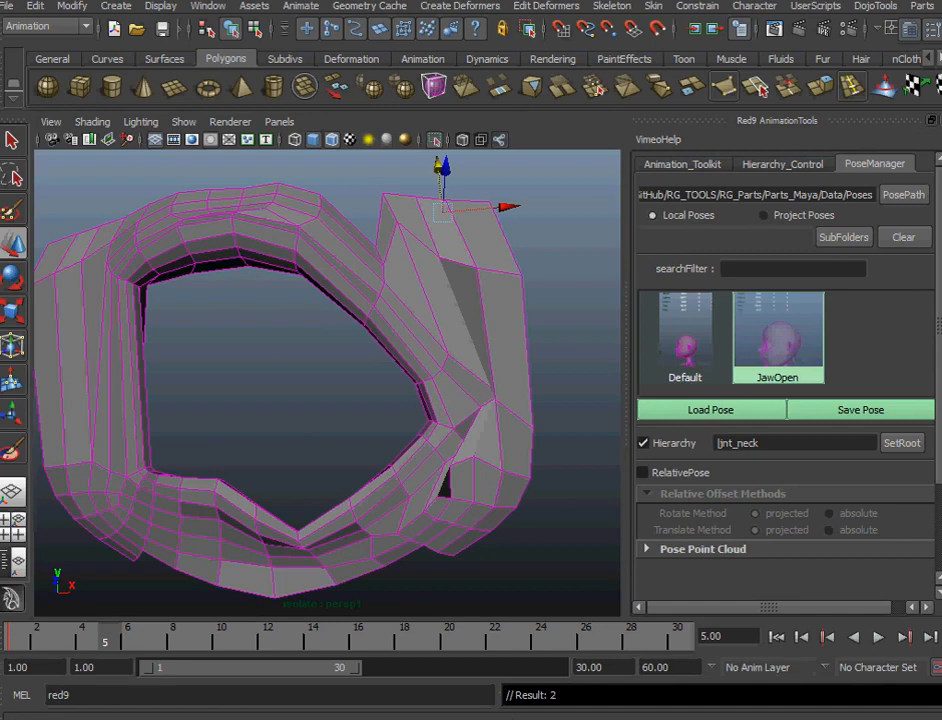
key(Up)
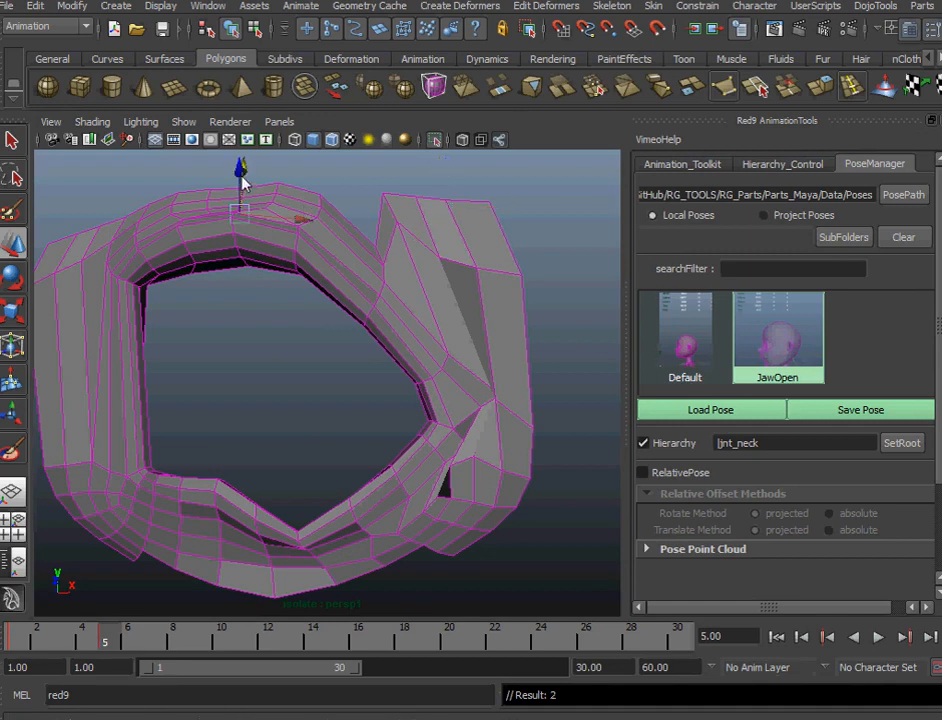
drag(242, 172, 256, 264)
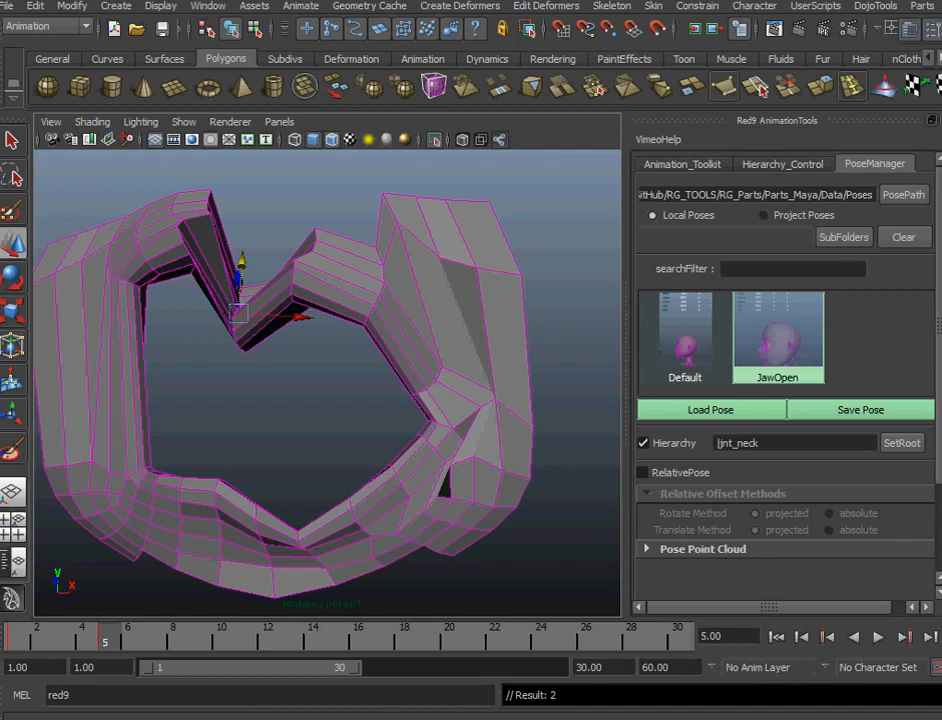
Try to move the left upper-lip joint.
key(Up)
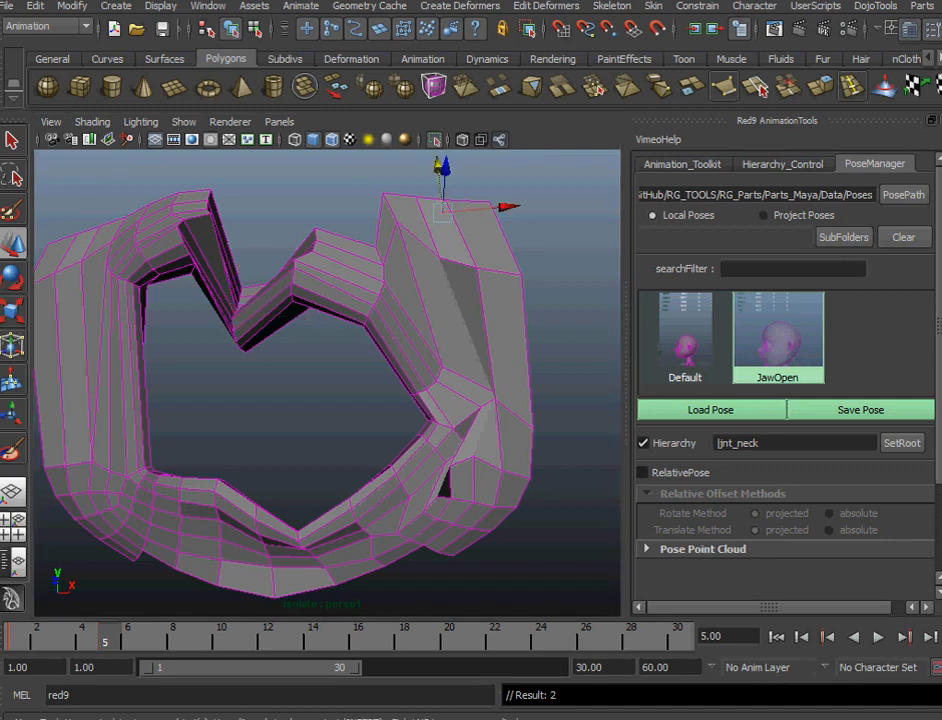
key(Down)
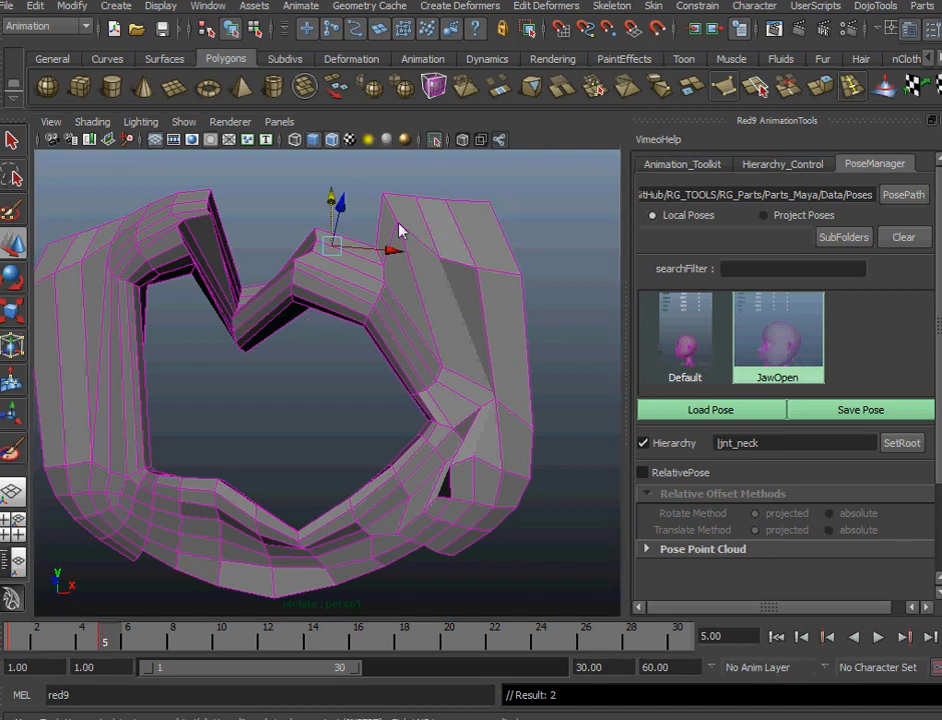
mouse_move(334, 197)
mouse_down()
mouse_move(341, 157)
mouse_move(338, 197)
mouse_up()
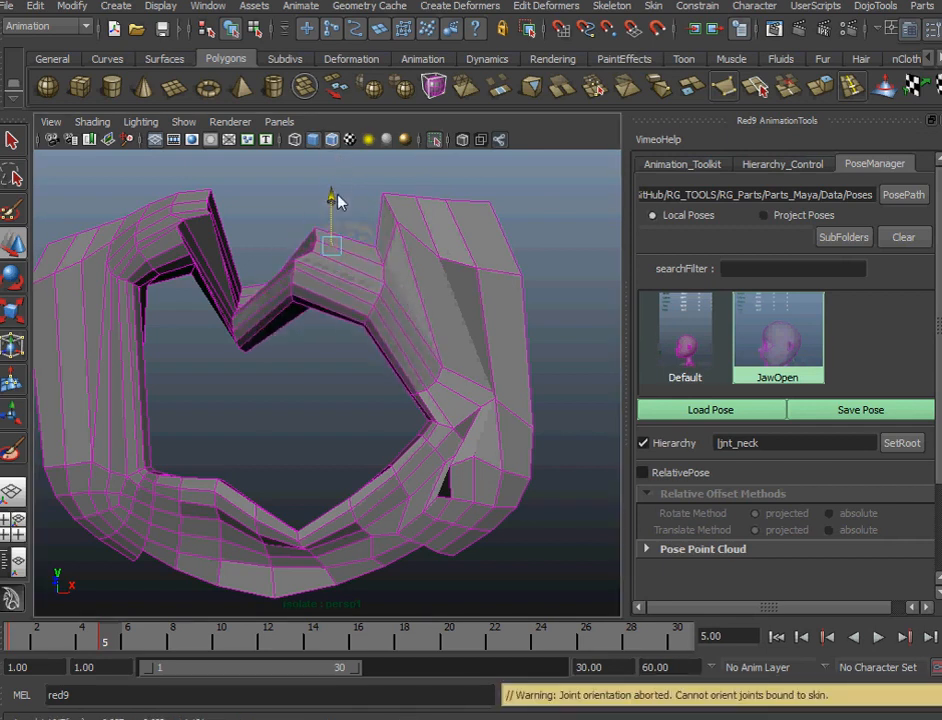
key(ctrl+z)
Select the row of upper-lip vertices beside the left mouth corner and examine their smooth skin weights in the Component Editor.
click(437, 391)
right_drag(450, 383, 400, 372)
alt+drag(400, 372, 448, 412)
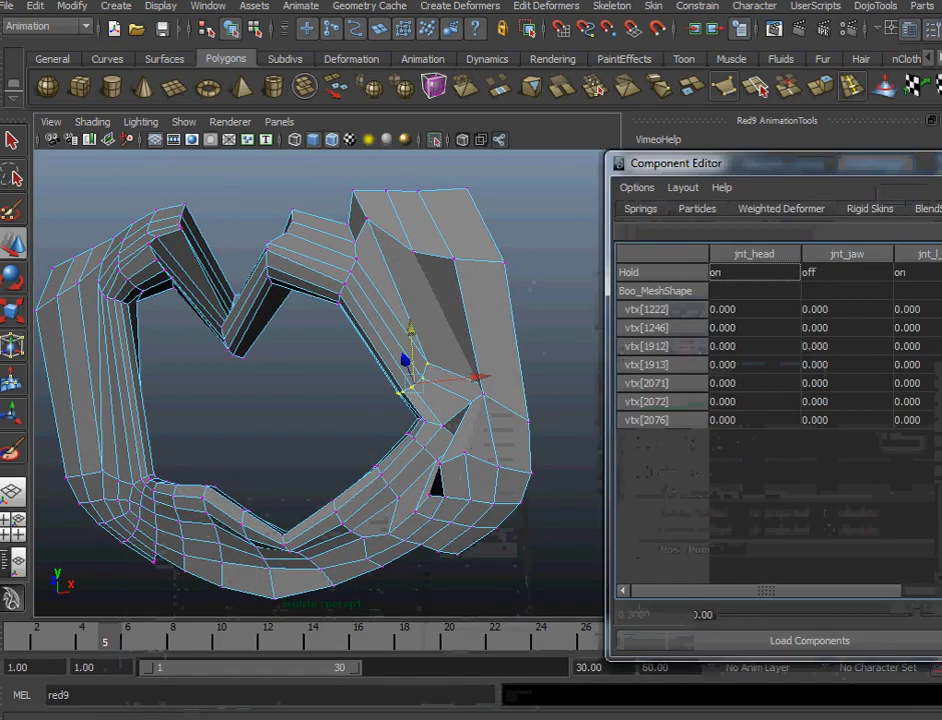
drag(930, 166, 484, 153)
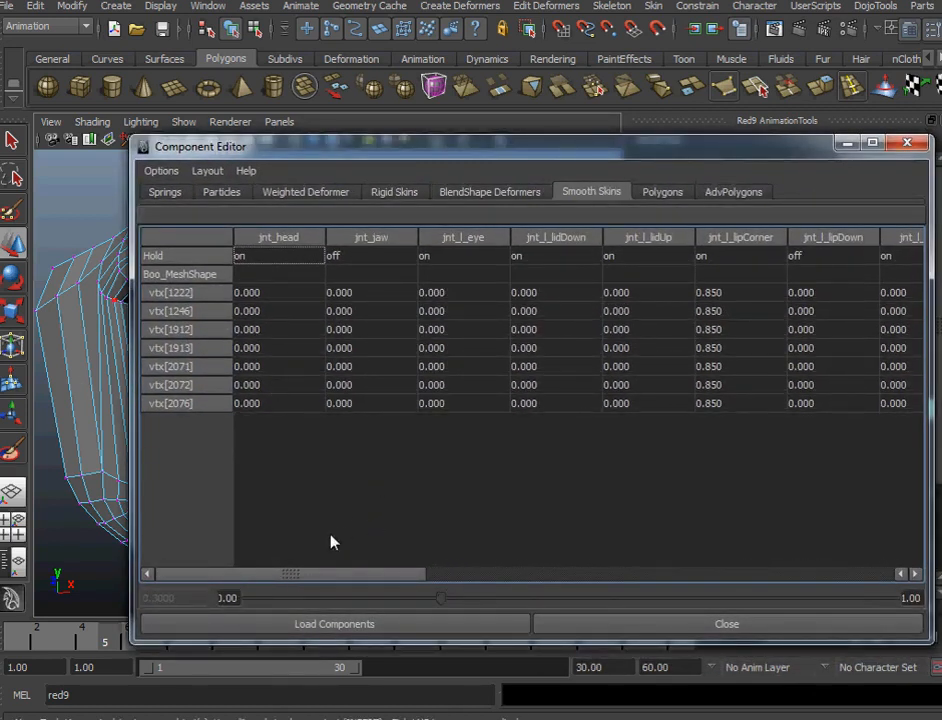
drag(276, 578, 400, 582)
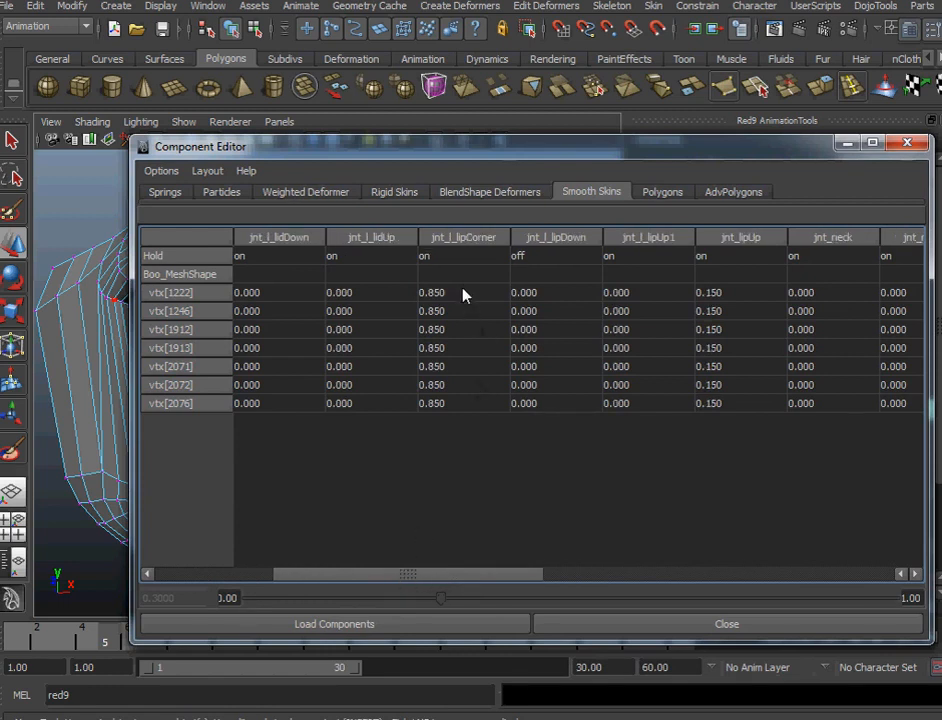
drag(494, 583, 528, 587)
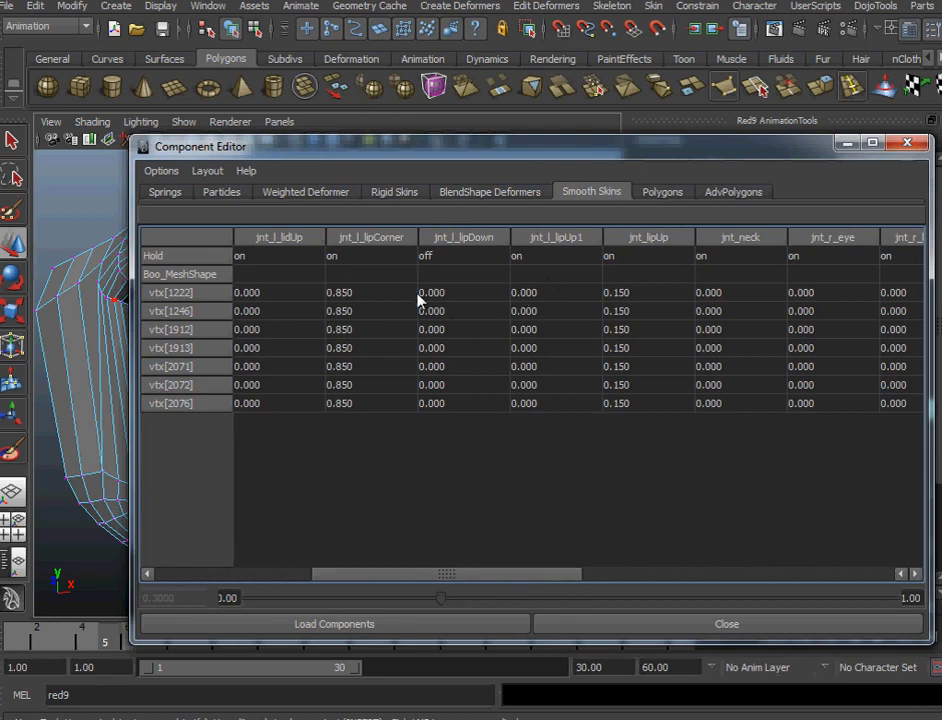
Try to set the jnt_l_lipCorner weight to 1 for all the selected vertices.
drag(355, 298, 353, 405)
text(1)
key(Return)
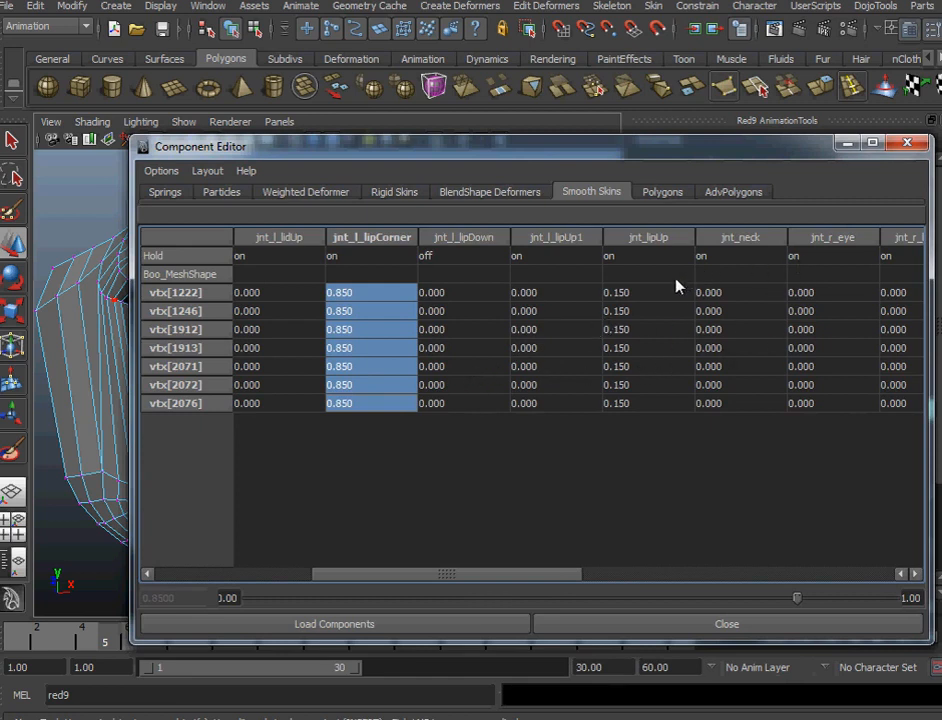
Turn off Hold for jnt_lipUp and set the selected vertices' jnt_l_lipCorner weight to 1.
click(635, 262)
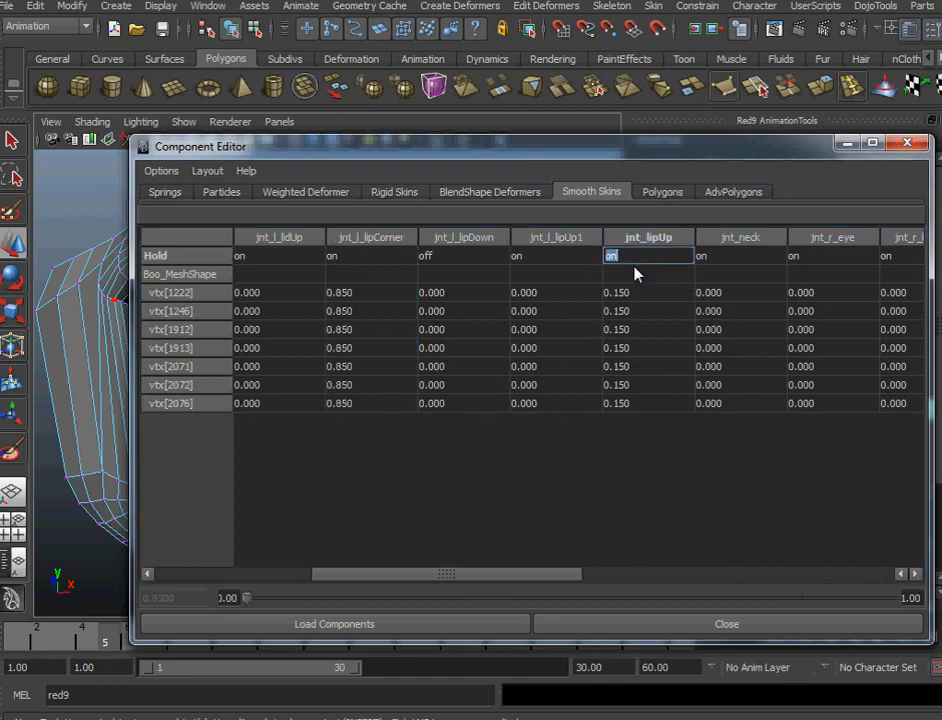
text(off)
key(Return)
drag(345, 295, 336, 406)
text(1)
key(Return)
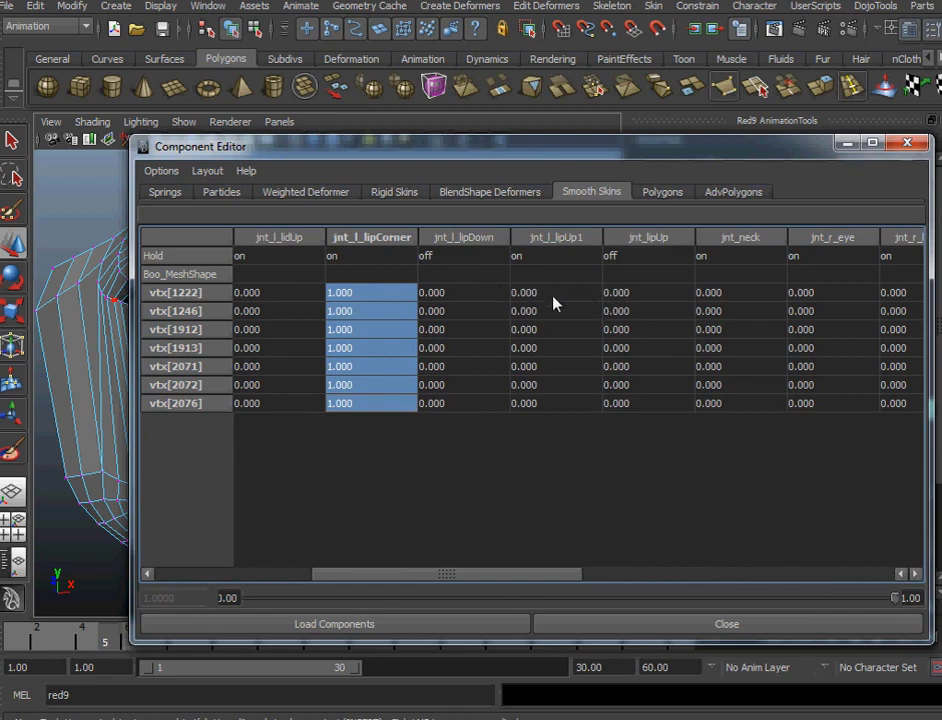
Try to give the selected vertices some jnt_l_lipUp1 weight.
drag(547, 298, 526, 400)
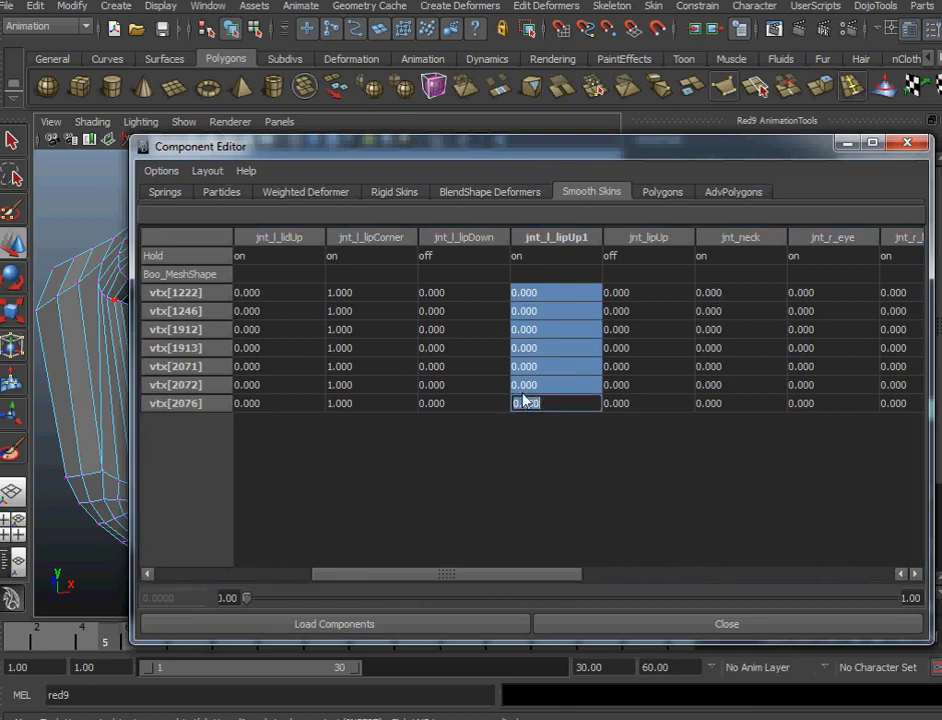
text(.)
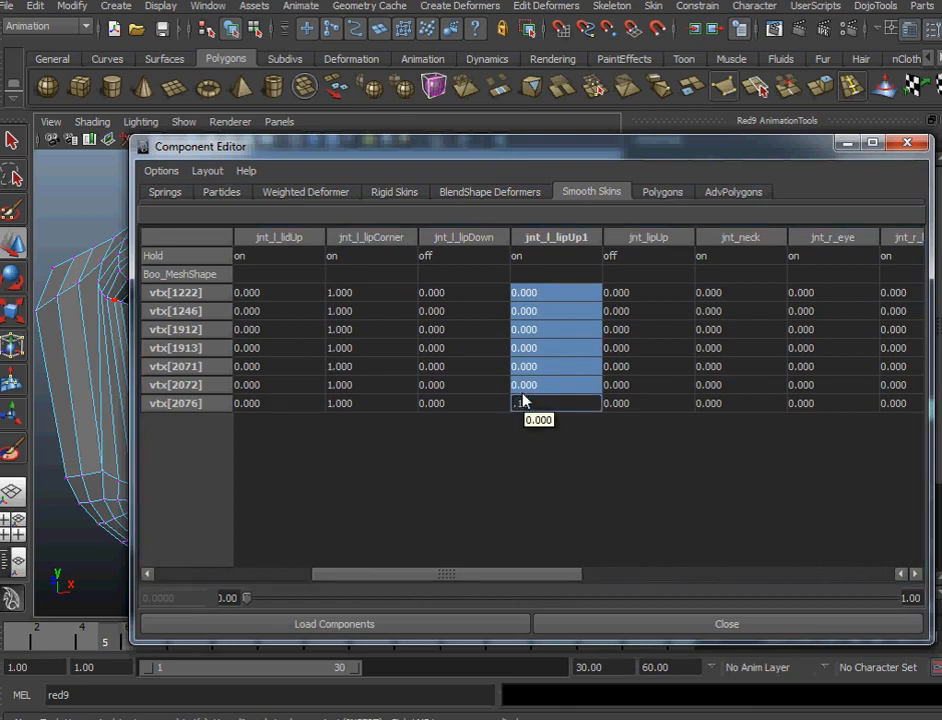
key(Return)
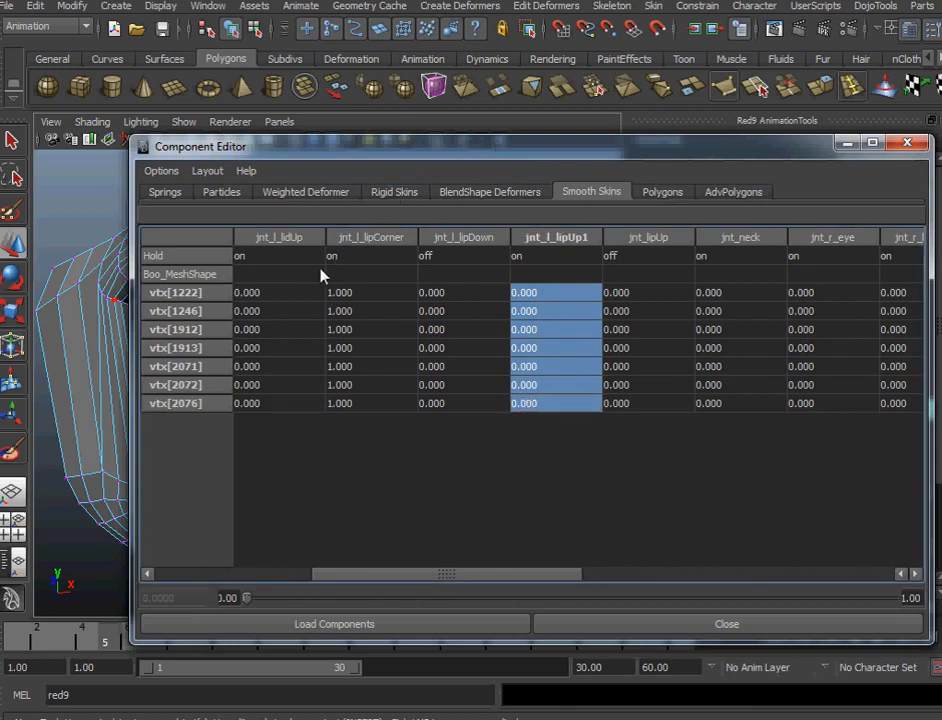
Turn off Hold for jnt_l_lipCorner and set the selected vertices' jnt_l_lipUp1 weight to 0.15.
double_click(345, 258)
text(off)
key(Return)
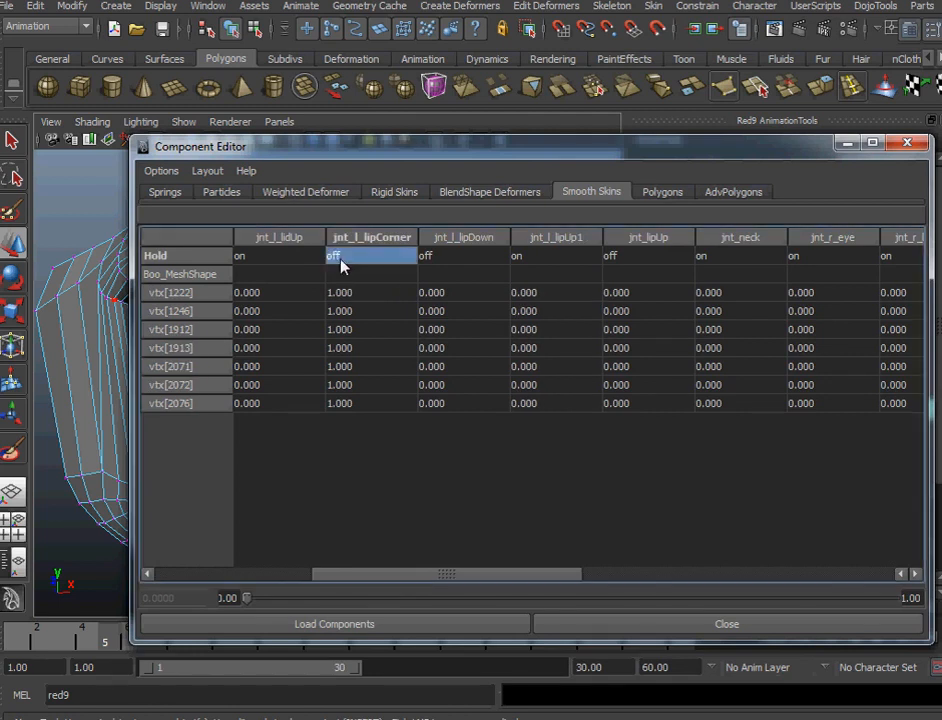
drag(541, 298, 511, 414)
text(.15)
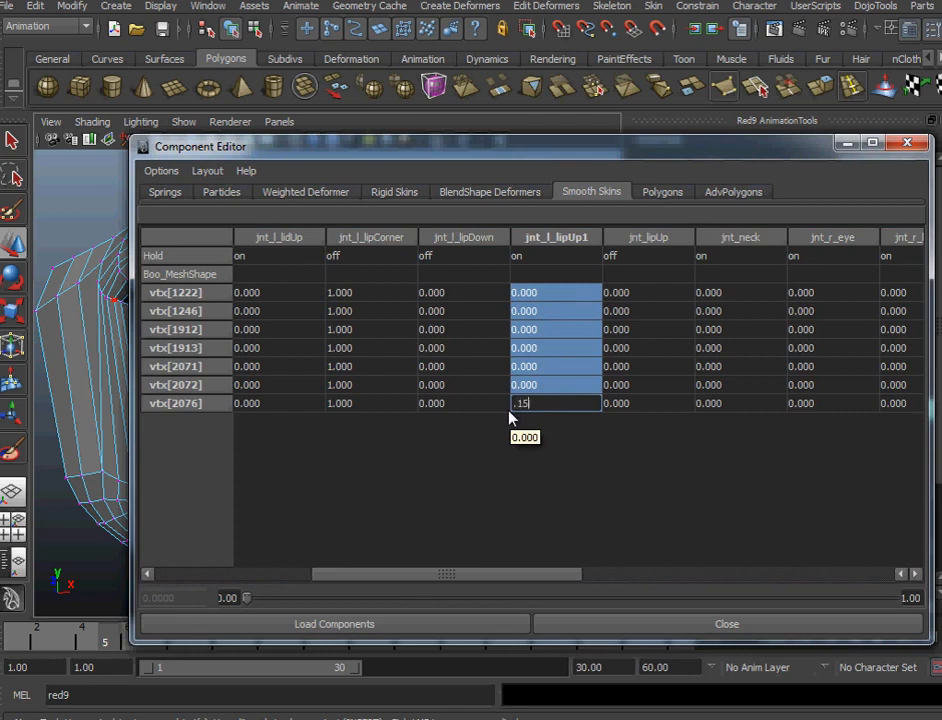
key(Return)
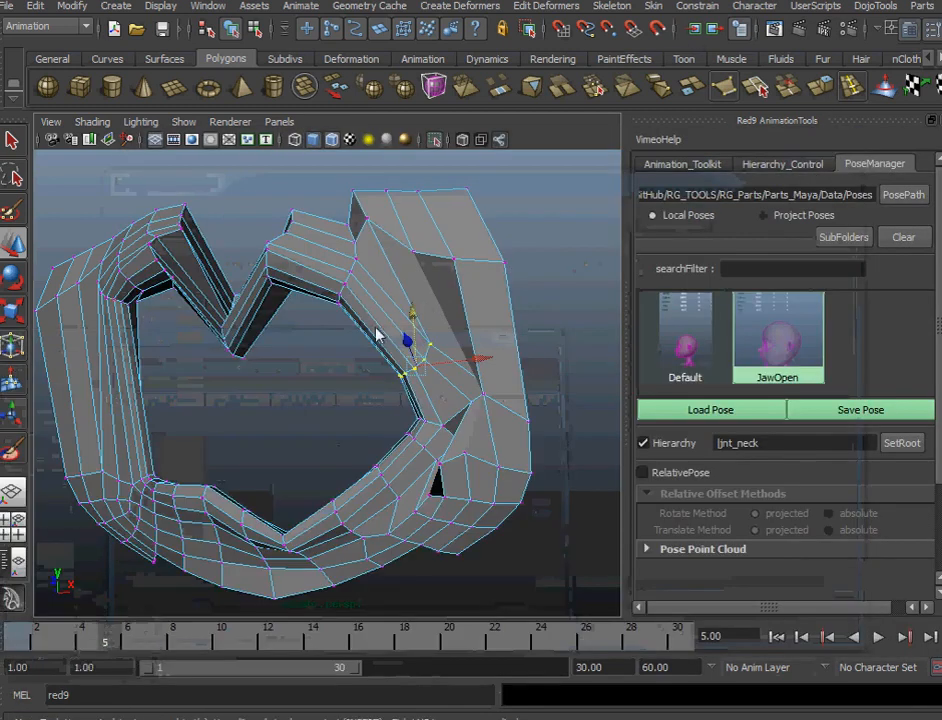
Return to the joints and reposition the centre upper-lip joint to make the upper lip's dip shallower.
alt+drag(378, 335, 410, 326)
alt+drag(330, 360, 290, 400)
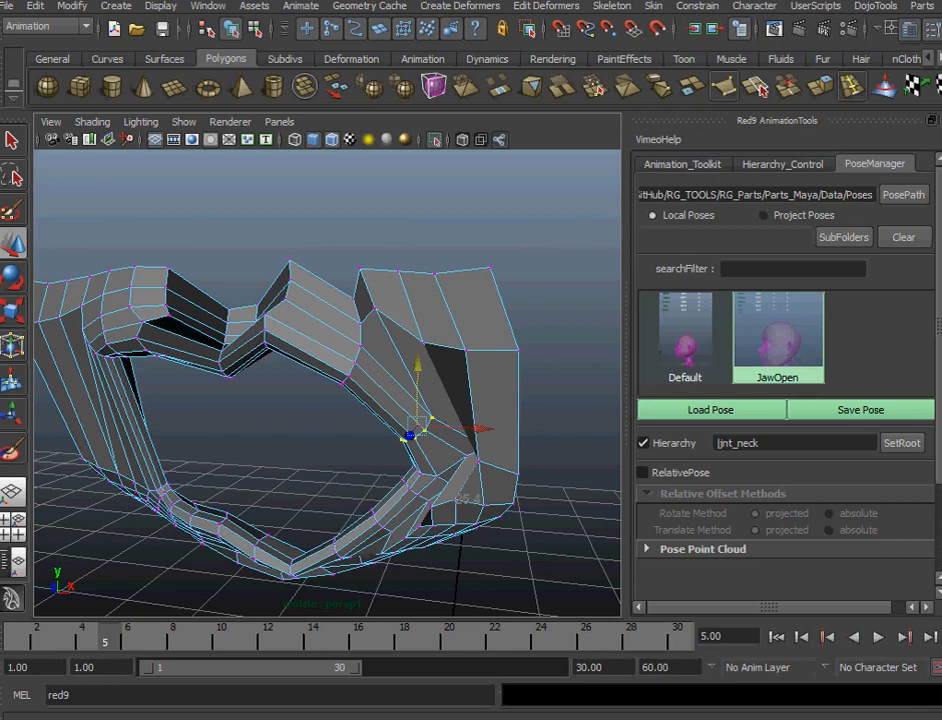
key(ctrl+z)
alt+drag(90, 356, 8, 342)
drag(164, 336, 42, 336)
alt+drag(191, 389, 287, 381)
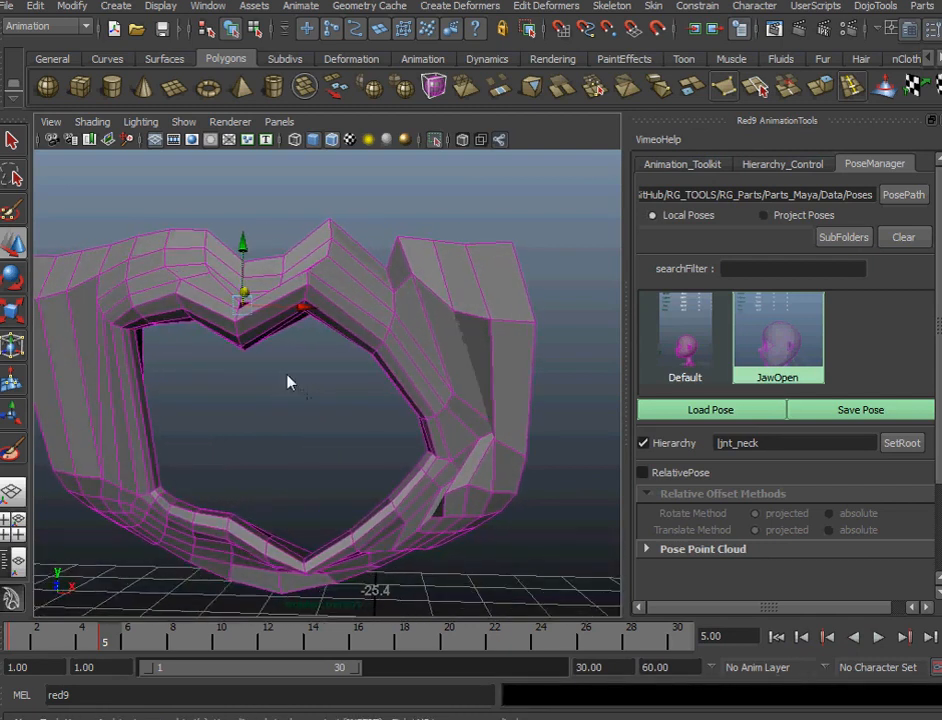
Select Boo_Mesh and play the timeline, stopping at frame 1, to check the mouth's deformation.
right_drag(420, 342, 366, 331)
mouse_move(300, 440)
alt+mouse_down()
mouse_move(307, 408)
mouse_move(189, 267)
alt+mouse_up()
click(12, 140)
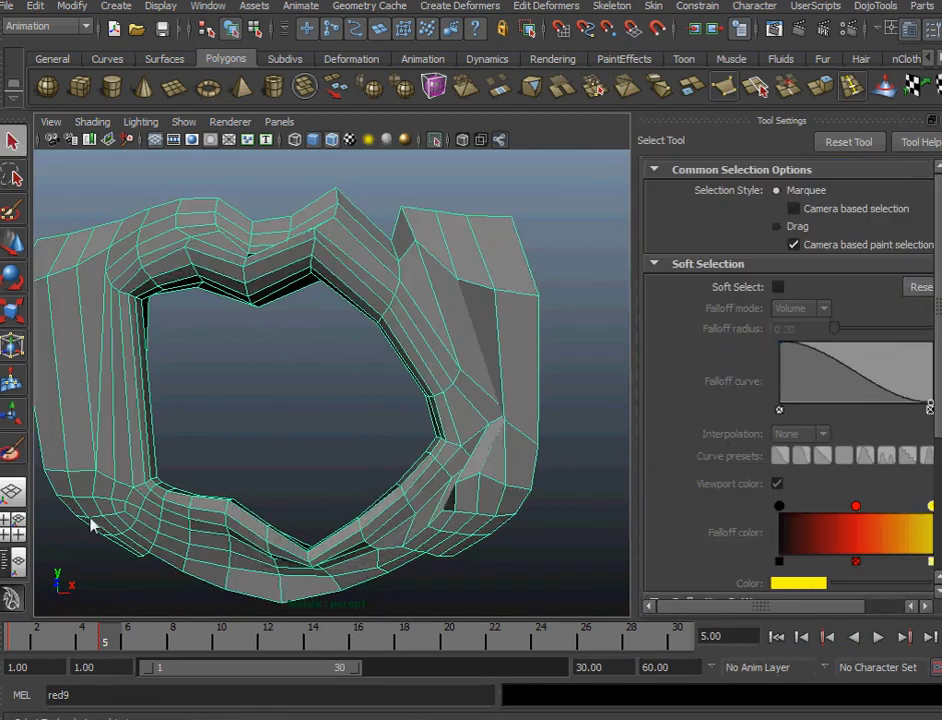
key(alt+v)
key(alt+v)
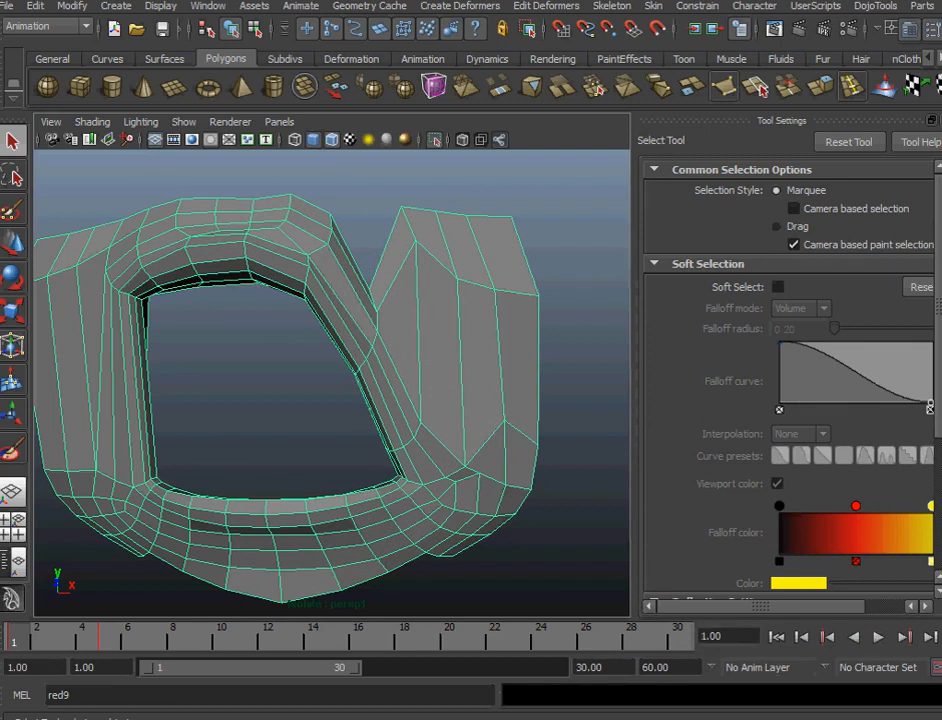
Rotate the jaw joint to bring the lower lip toward the upper lip, and scrub the timeline to frame 5.
key(e)
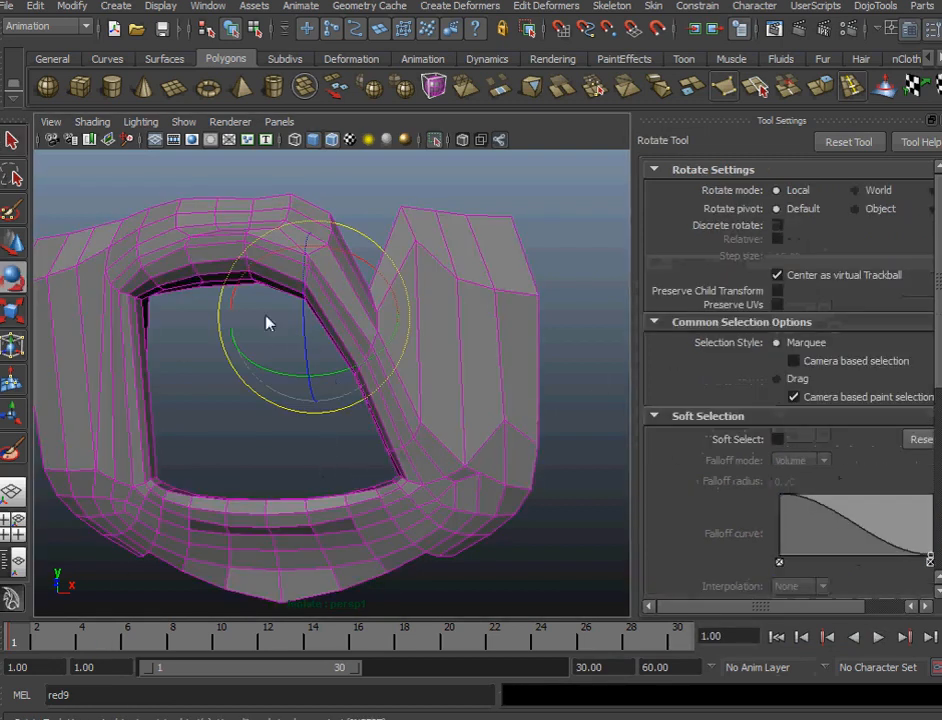
drag(305, 328, 380, 470)
drag(27, 640, 106, 633)
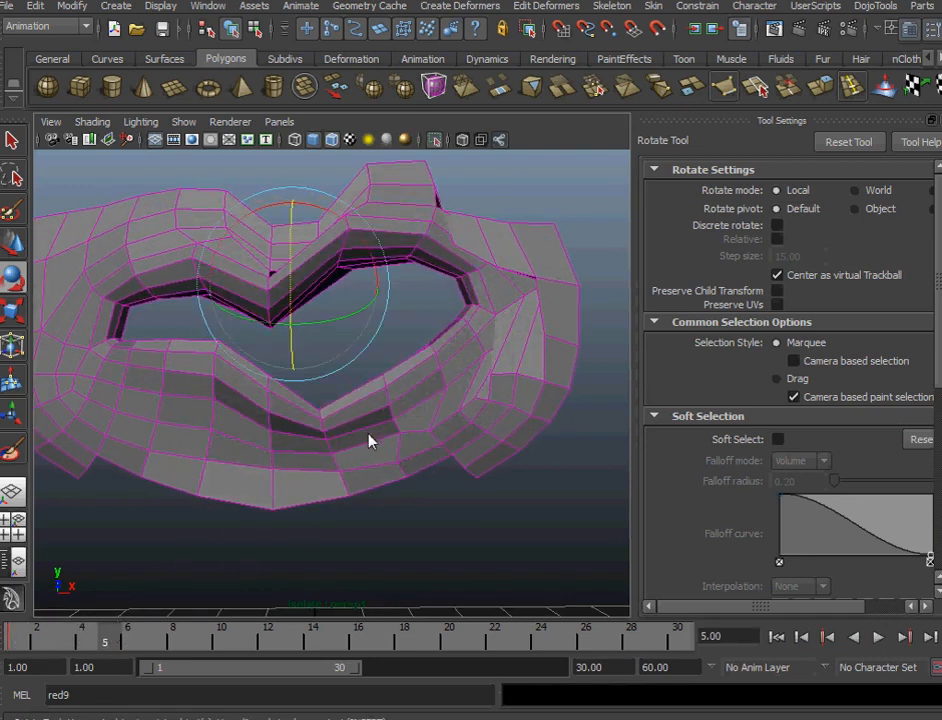
Start the Paint Skin Weights tool on Boo_Mesh and widen the tool settings to expose the influence lock column.
drag(370, 441, 397, 477)
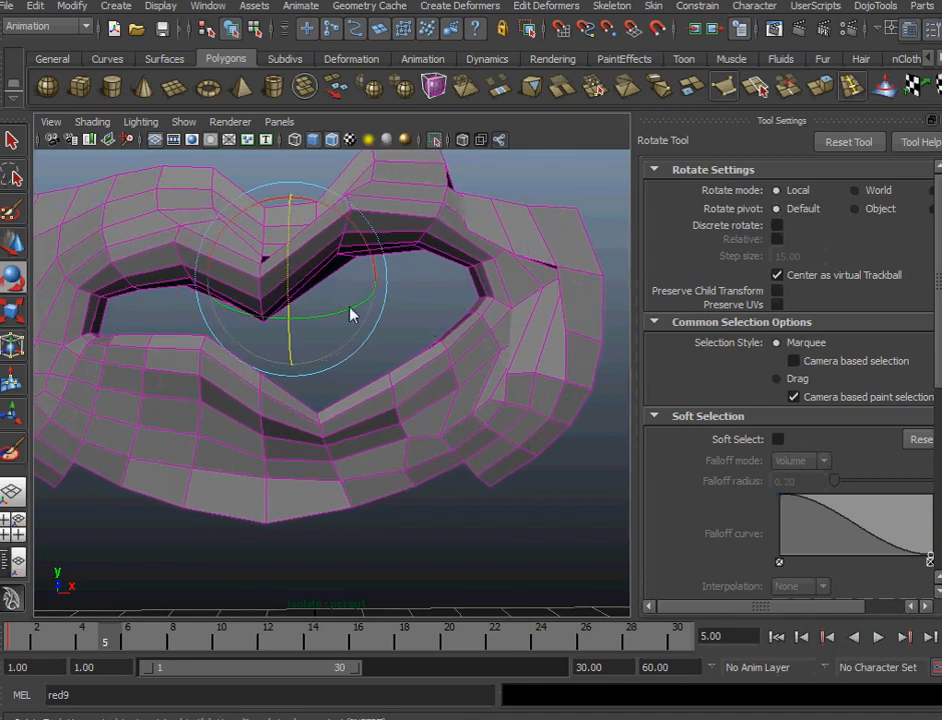
alt+drag(323, 429, 307, 455)
alt+drag(440, 447, 436, 485)
click(446, 478)
right_drag(446, 478, 345, 445)
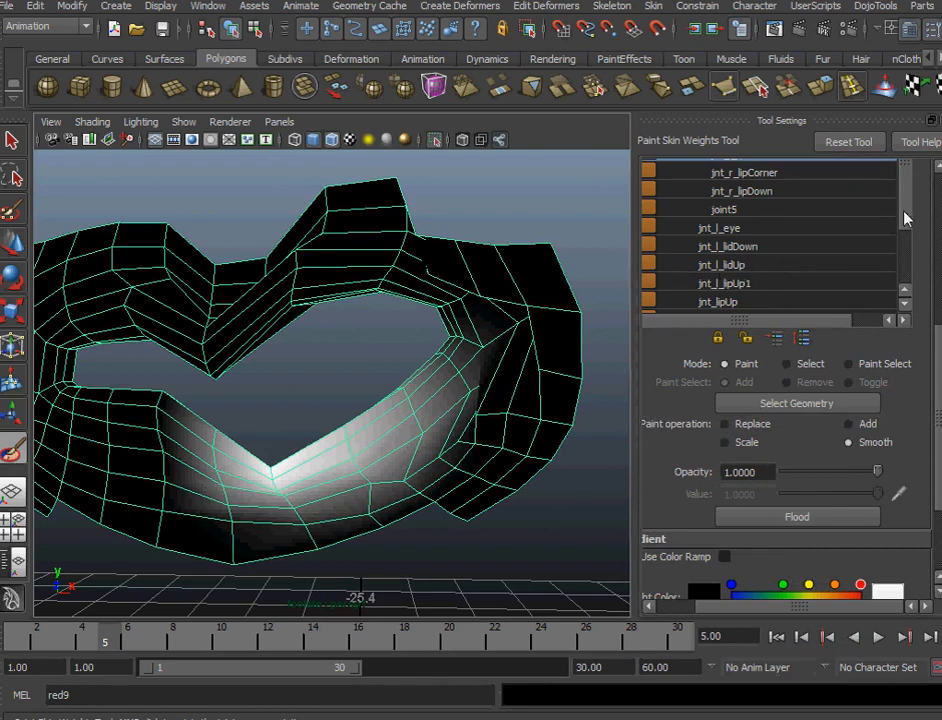
drag(938, 362, 938, 292)
drag(815, 487, 539, 486)
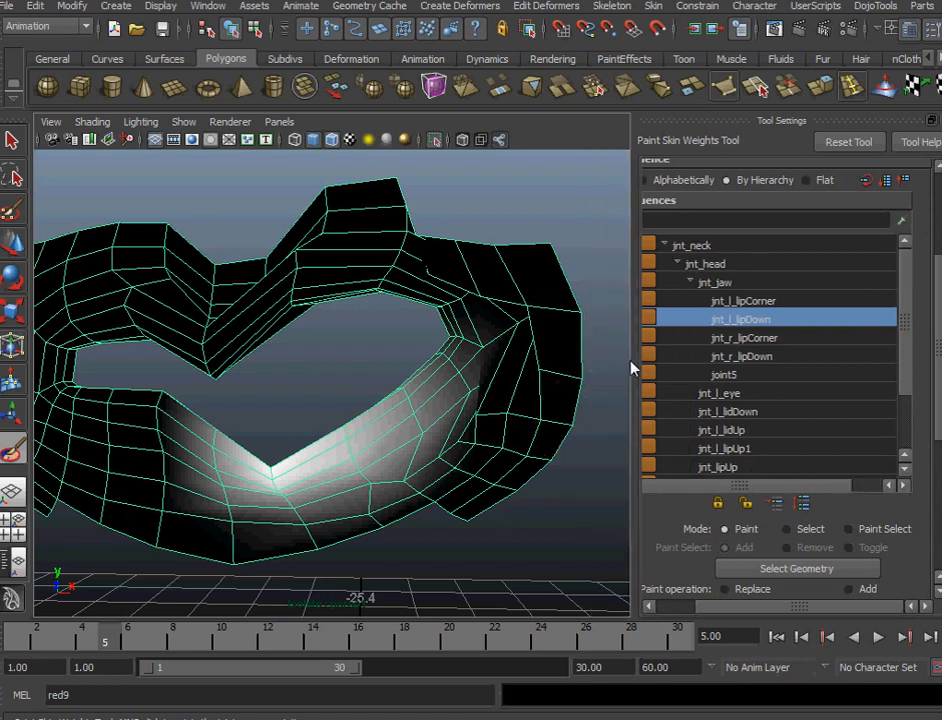
key(q)
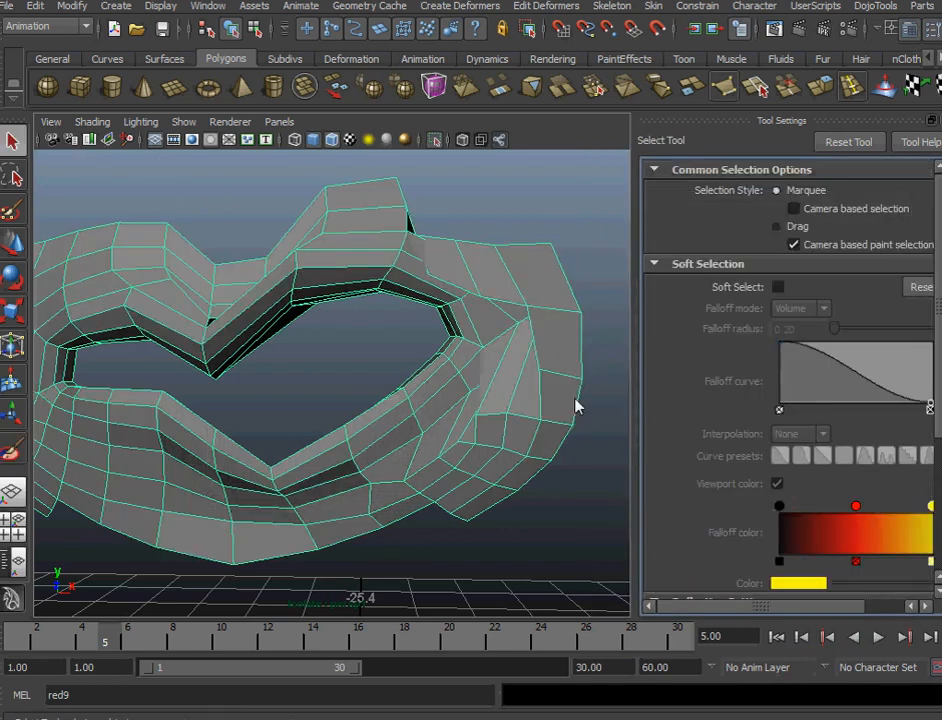
drag(635, 381, 567, 383)
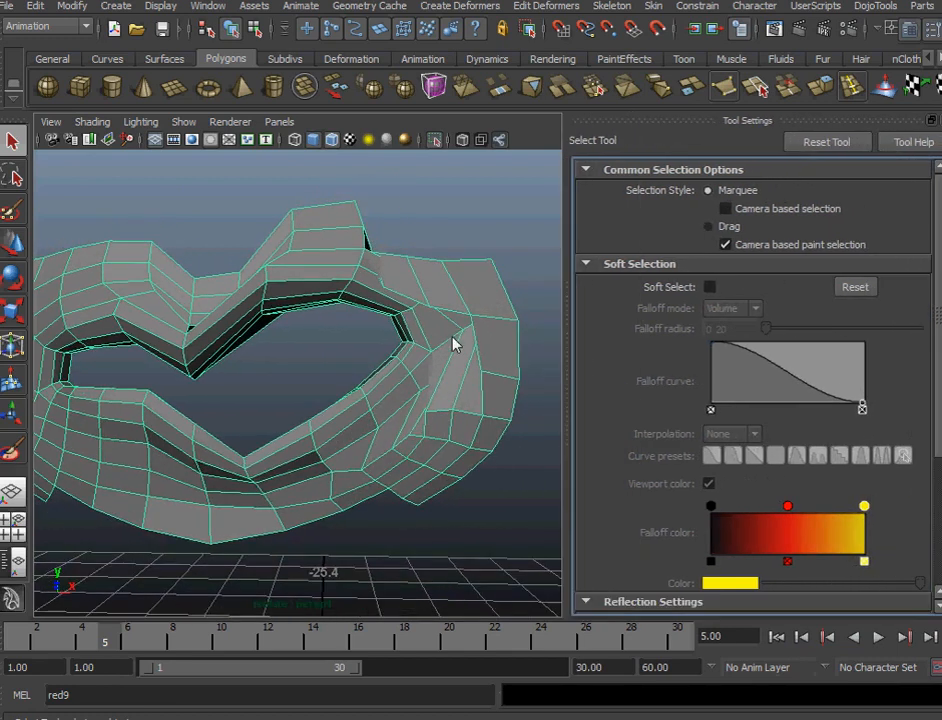
right_drag(448, 344, 395, 322)
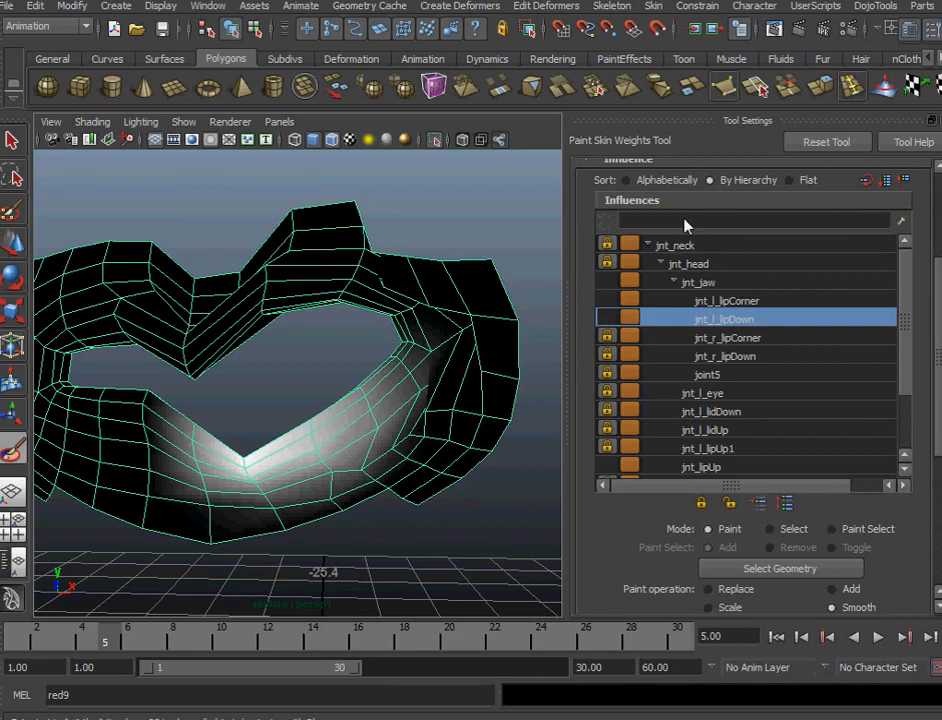
Lock the weights of jnt_l_lipCorner and jnt_lipUp, and show jnt_l_lipDown's influence on the mesh.
click(610, 301)
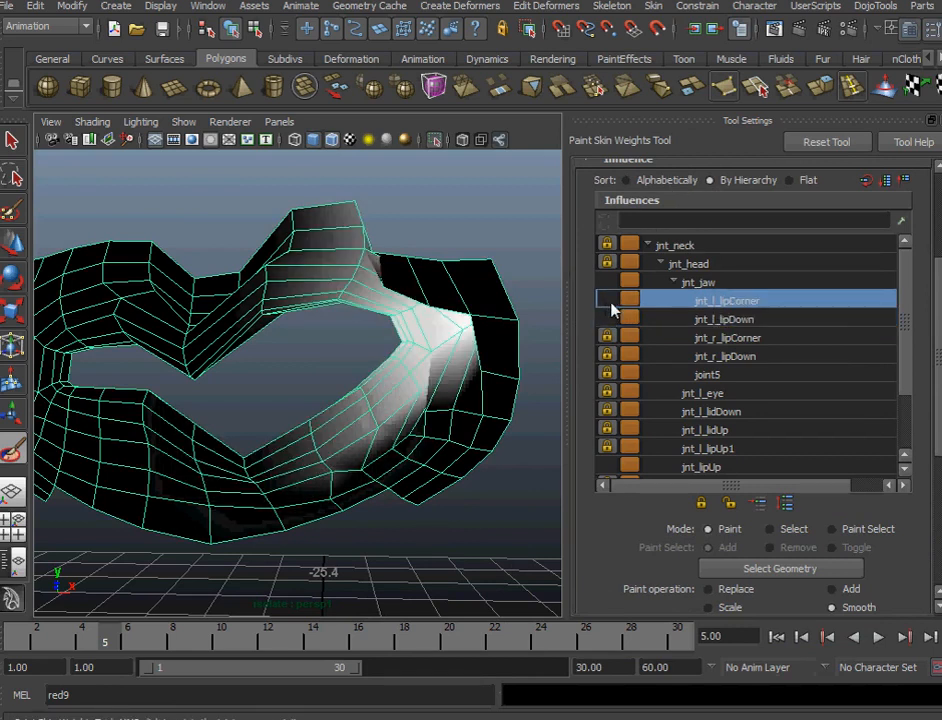
click(703, 505)
click(653, 470)
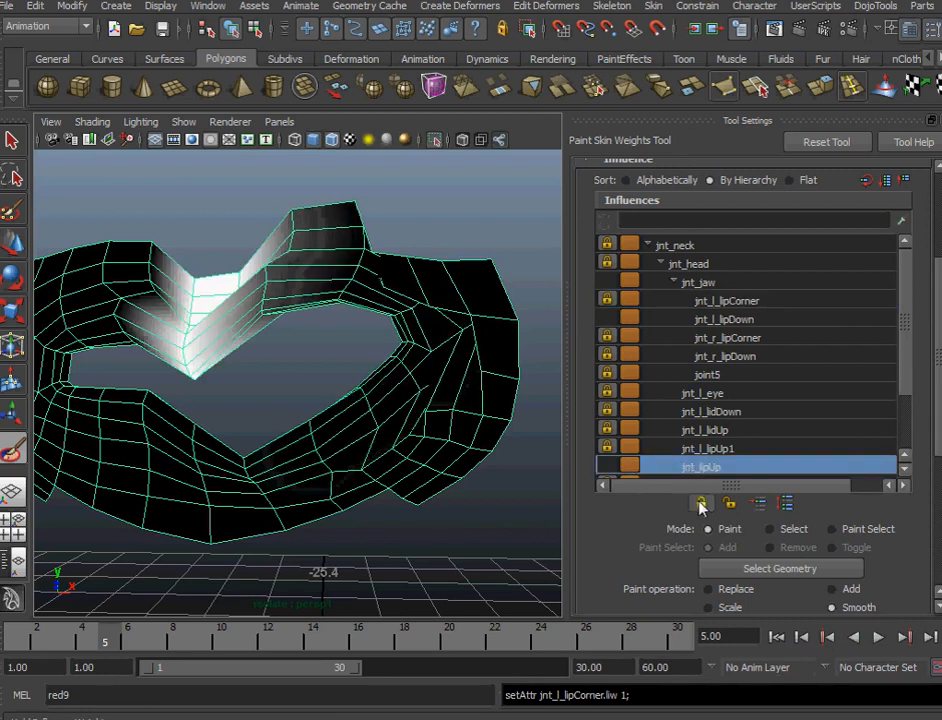
click(701, 505)
click(725, 320)
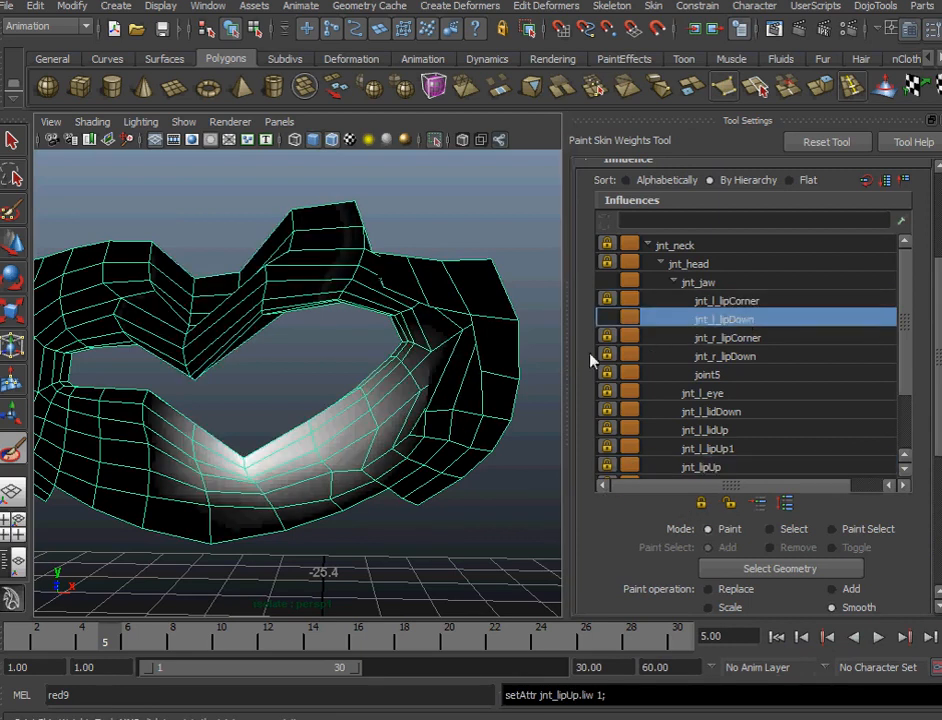
Smooth jnt_jaw's weights along the underside of the lower lip toward the middle.
click(705, 282)
mouse_move(498, 361)
alt+mouse_down()
mouse_move(340, 400)
mouse_move(365, 280)
alt+mouse_up()
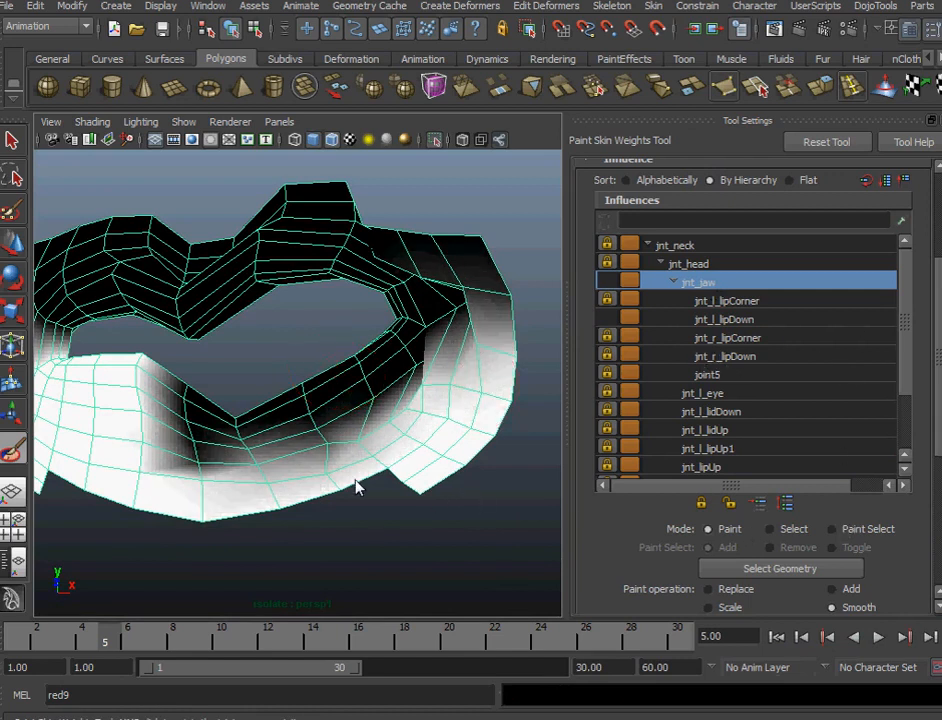
click(376, 436)
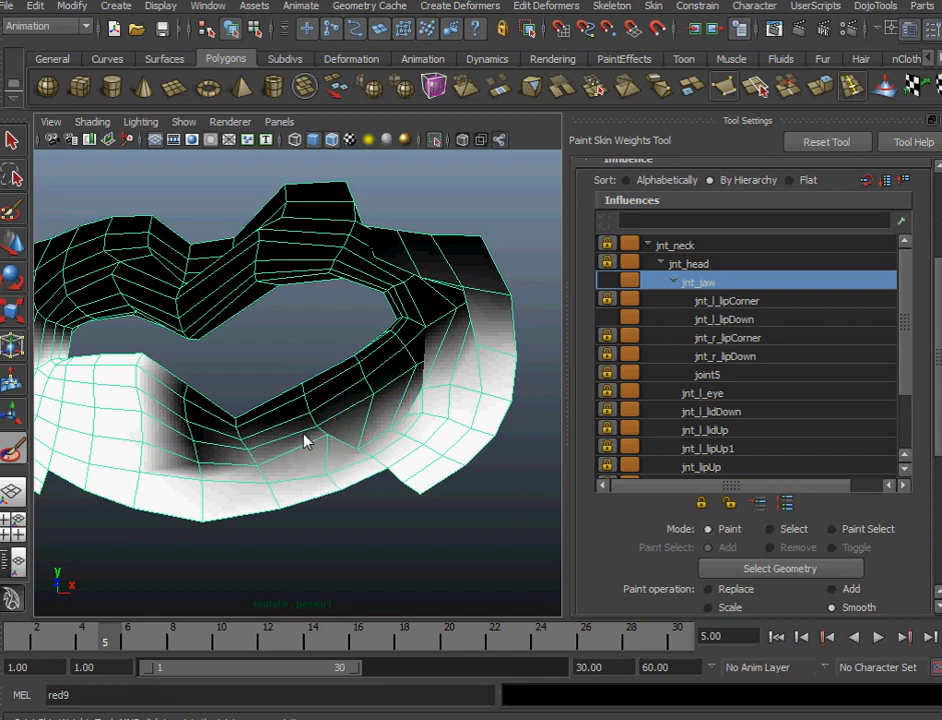
mouse_move(270, 478)
mouse_down()
mouse_move(223, 471)
mouse_move(240, 467)
mouse_up()
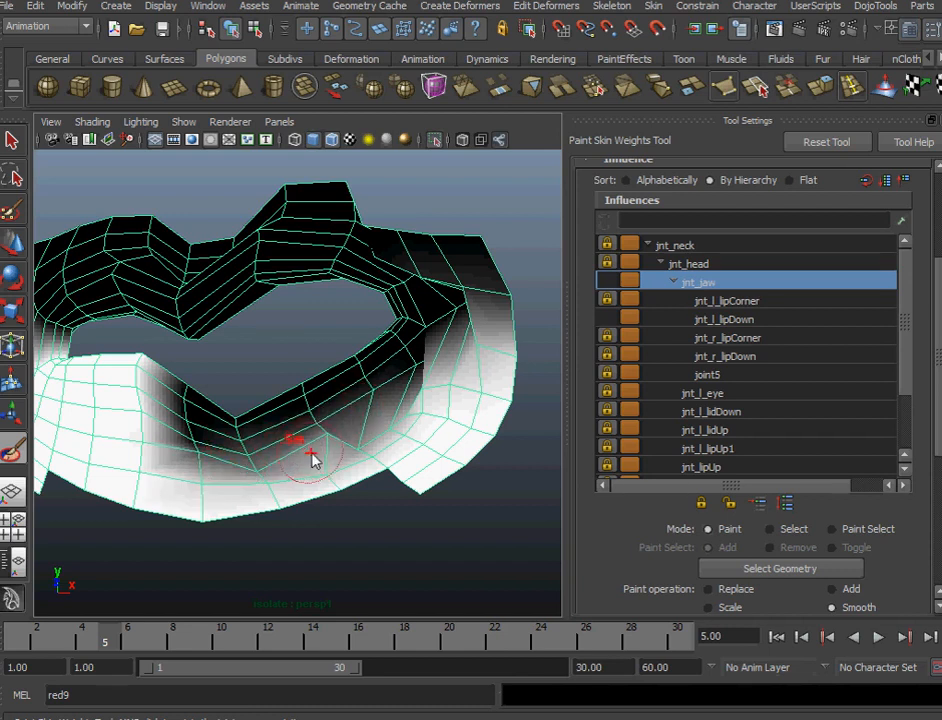
alt+drag(311, 457, 248, 467)
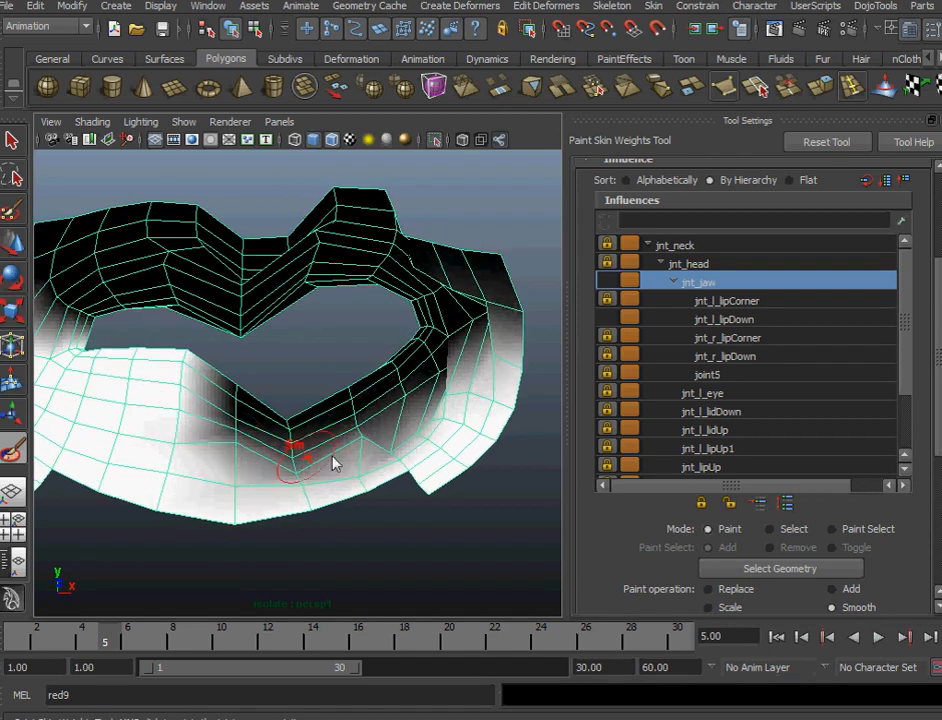
Reduce the smoothing opacity to 0.6019 and further blend jnt_jaw's weights below the left half of the lower lip.
drag(907, 378, 939, 452)
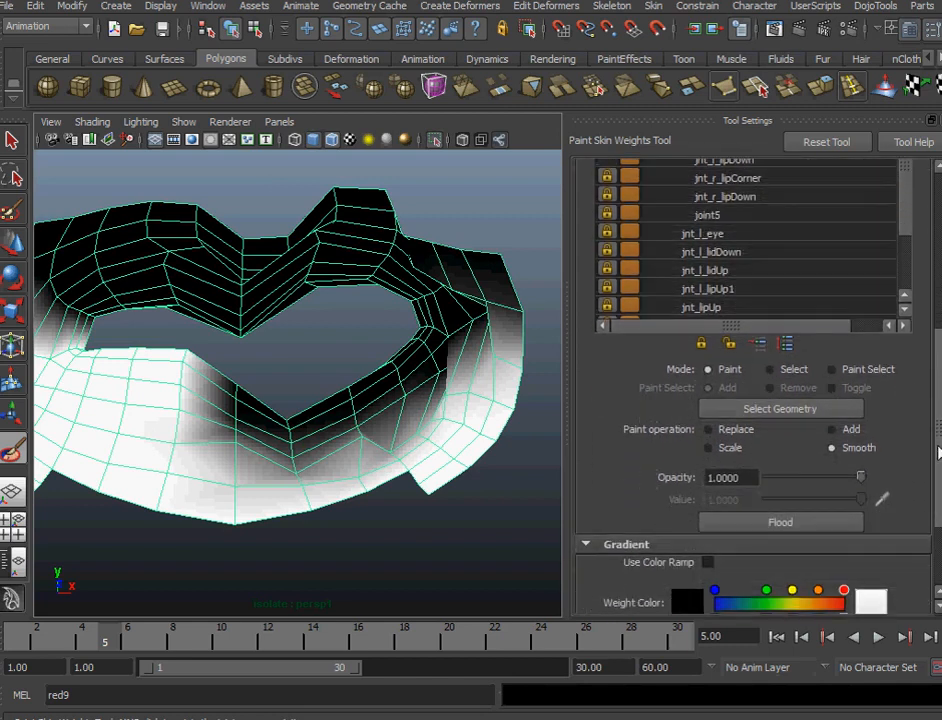
drag(828, 480, 823, 480)
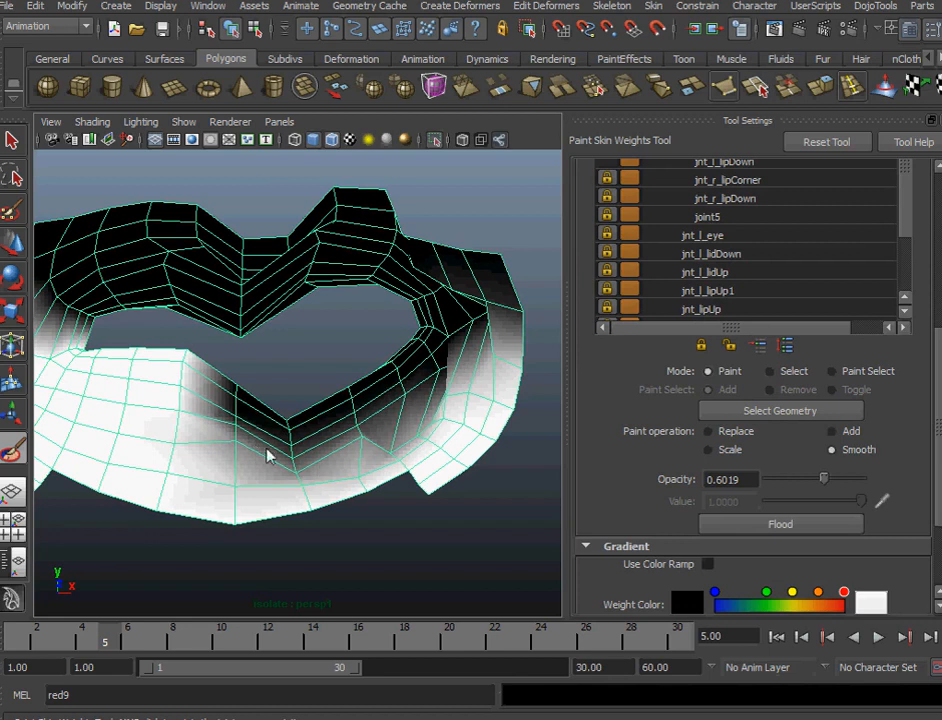
alt+drag(435, 414, 400, 405)
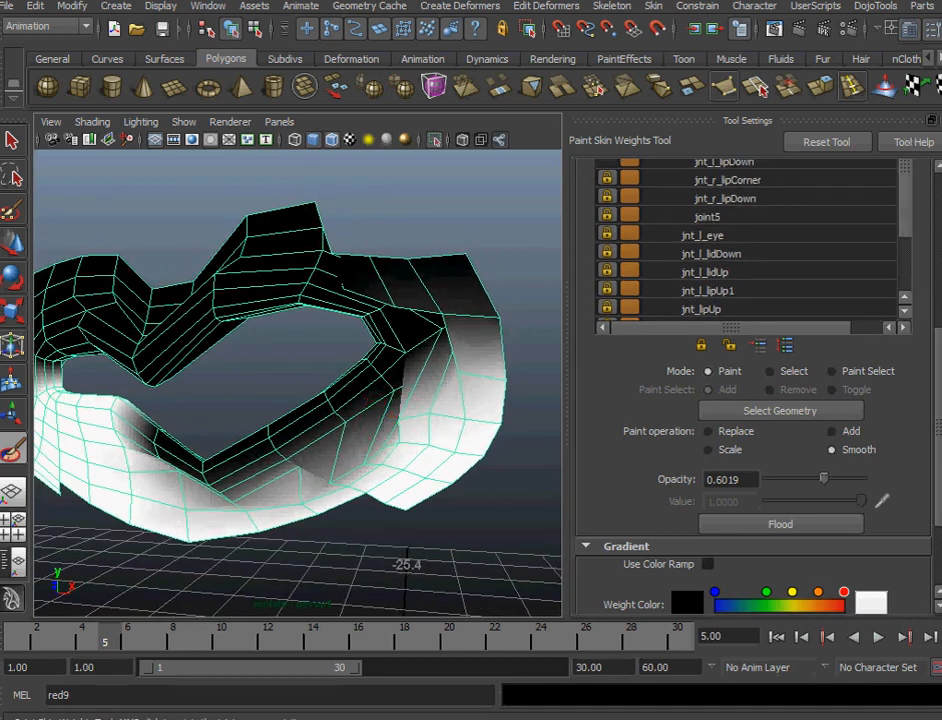
Lock jnt_l_lipDown's weights and unlock jnt_l_lipCorner's, leaving jnt_l_lipCorner as the influence for painting.
scroll(637, 285, up, 5)
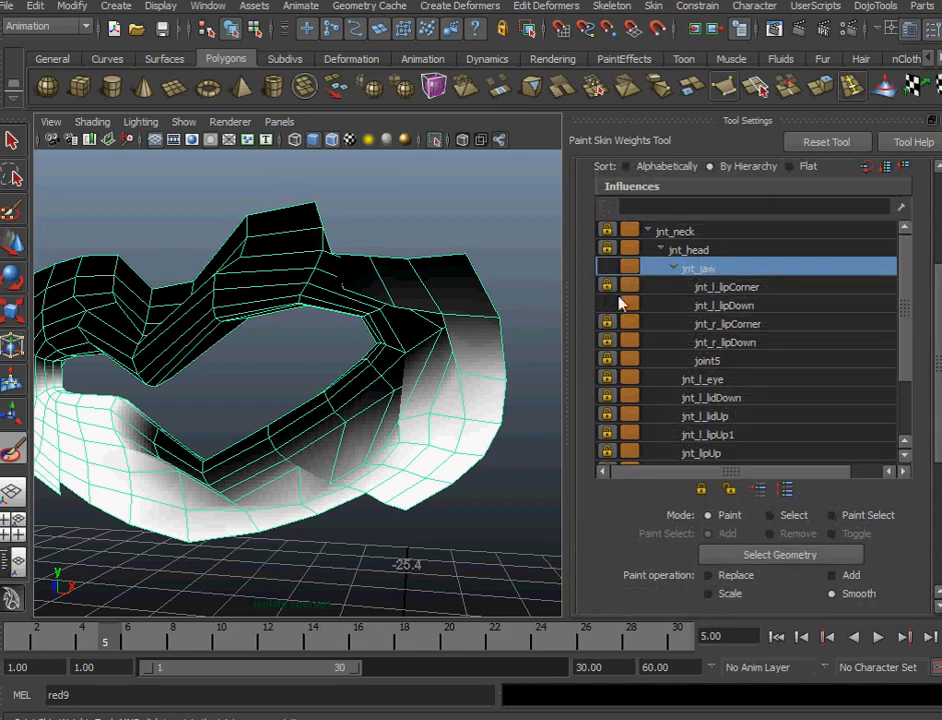
click(707, 306)
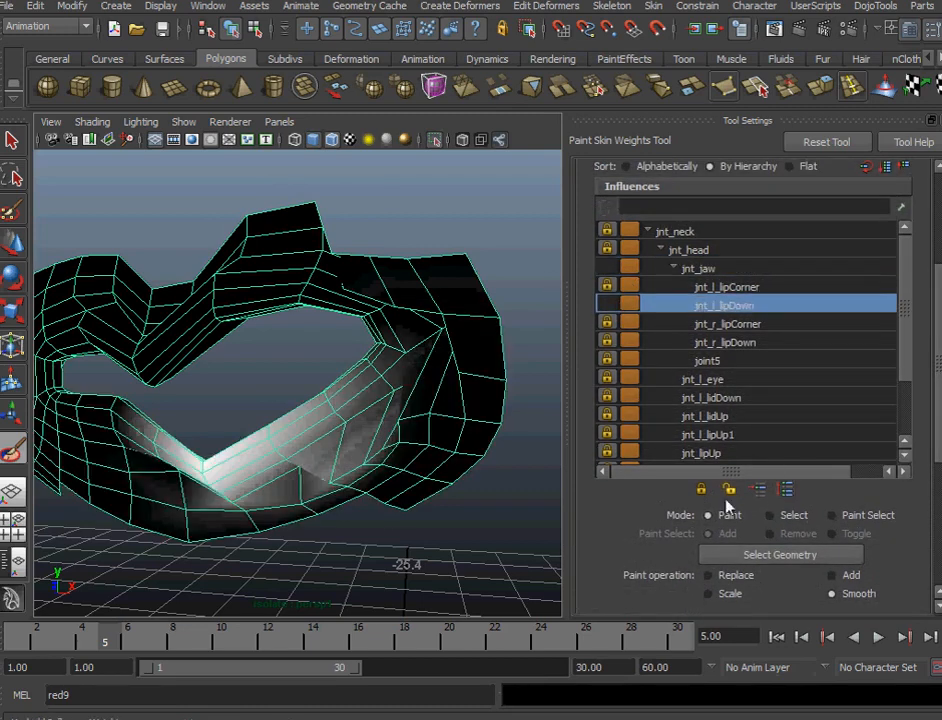
mouse_move(300, 420)
alt+mouse_down()
mouse_move(352, 398)
mouse_move(315, 441)
mouse_move(313, 428)
alt+mouse_up()
alt+drag(515, 472, 573, 472)
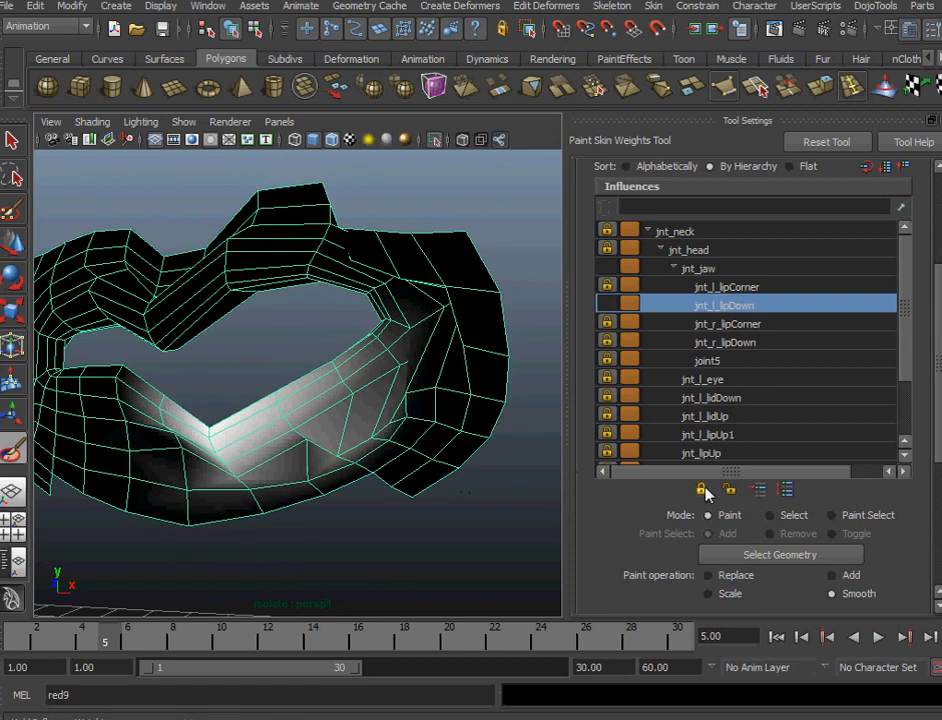
click(702, 489)
click(697, 288)
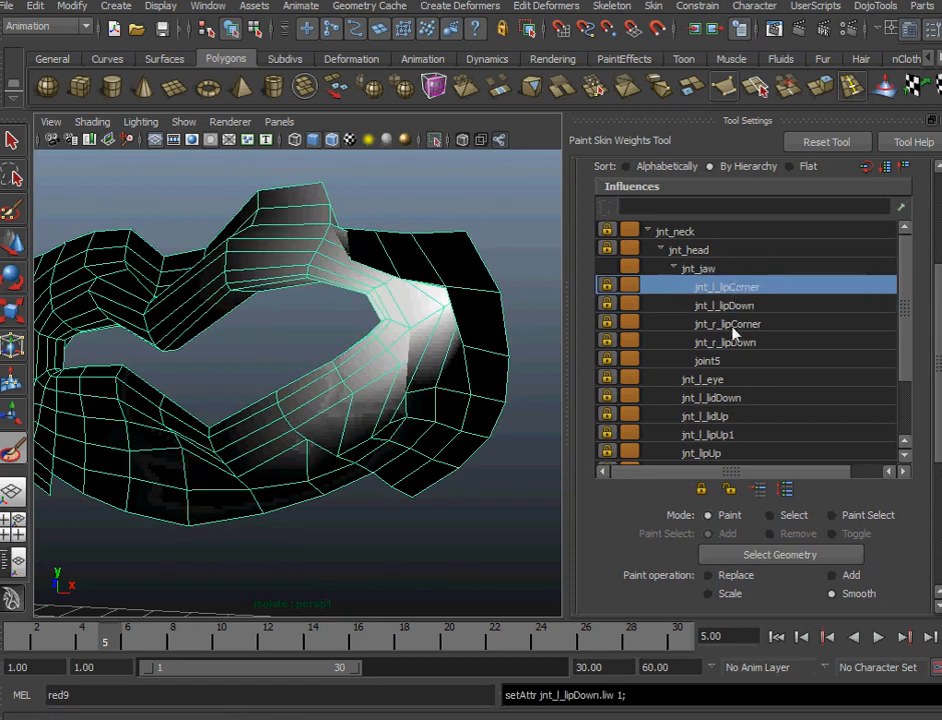
click(728, 490)
At frame 3, smooth jnt_l_lipCorner's weights around the left mouth corner and into the adjoining upper and lower lip.
alt+drag(400, 355, 155, 585)
drag(97, 637, 61, 637)
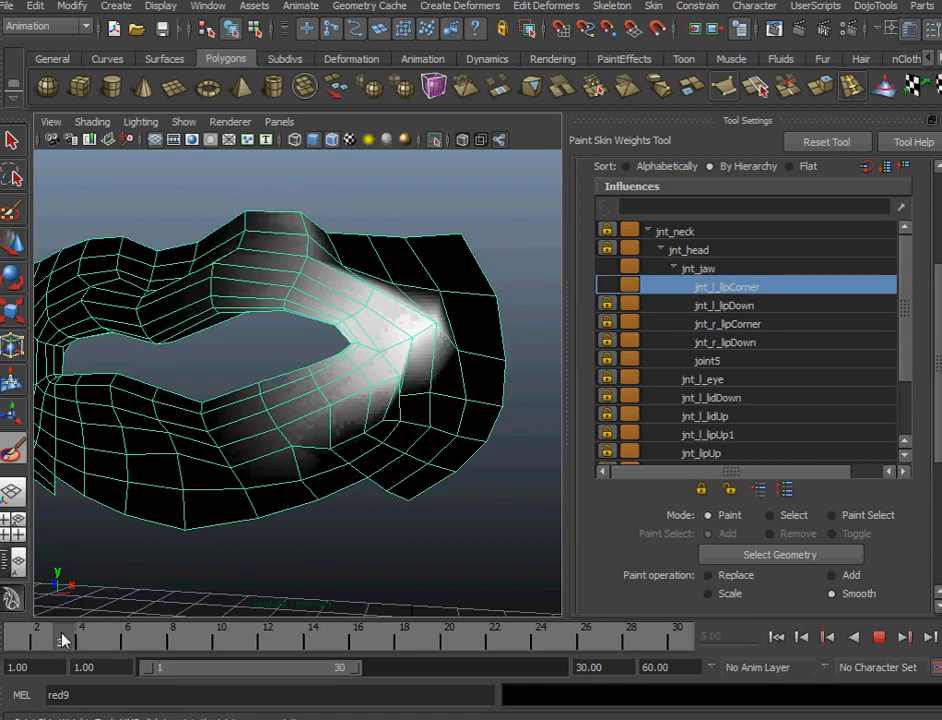
mouse_move(405, 357)
mouse_down()
mouse_move(404, 320)
mouse_move(407, 375)
mouse_up()
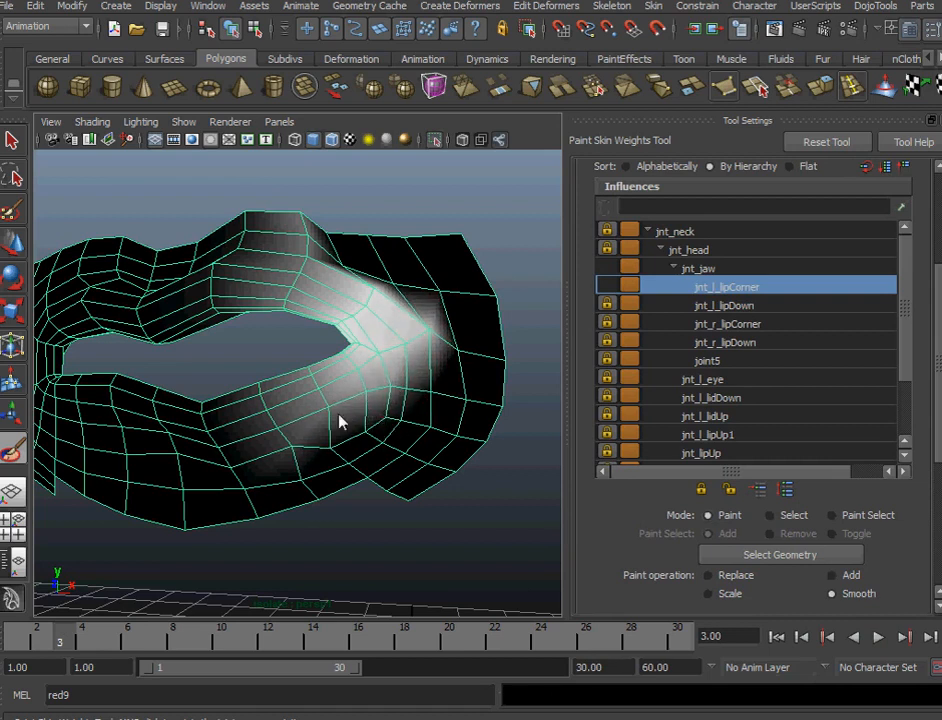
mouse_move(349, 427)
mouse_down()
mouse_move(263, 457)
mouse_move(267, 467)
mouse_move(431, 396)
mouse_move(374, 294)
mouse_move(320, 259)
mouse_move(381, 290)
mouse_move(288, 202)
mouse_move(310, 262)
mouse_move(333, 271)
mouse_up()
mouse_move(403, 299)
mouse_down()
mouse_move(311, 269)
mouse_move(368, 301)
mouse_move(418, 353)
mouse_move(366, 268)
mouse_up()
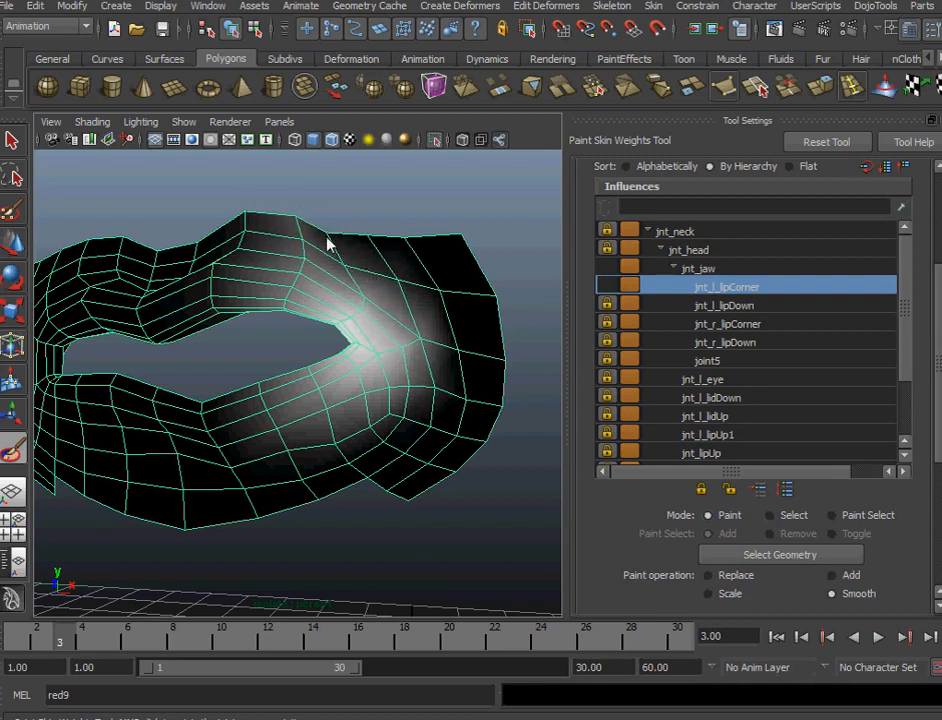
alt+drag(399, 341, 435, 336)
alt+right_drag(448, 374, 505, 403)
mouse_move(444, 400)
alt+mouse_down()
mouse_move(389, 421)
mouse_move(427, 320)
alt+mouse_up()
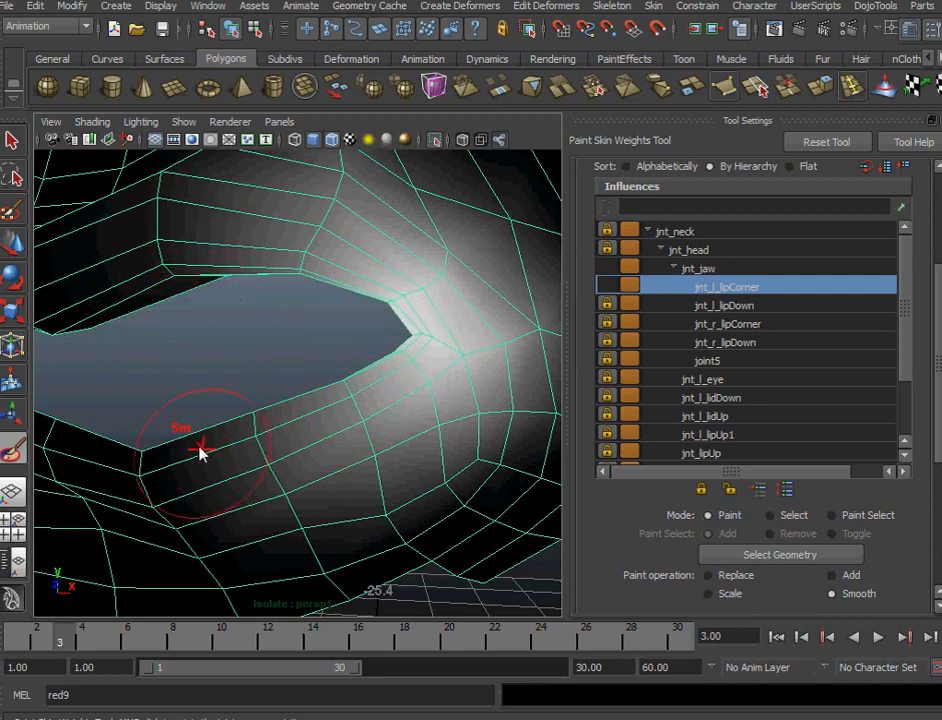
mouse_move(330, 428)
alt+mouse_down()
mouse_move(309, 486)
mouse_move(532, 362)
alt+mouse_up()
Choose the jnt_head influence and brush smoothing over the area just above the left lip corner.
click(700, 250)
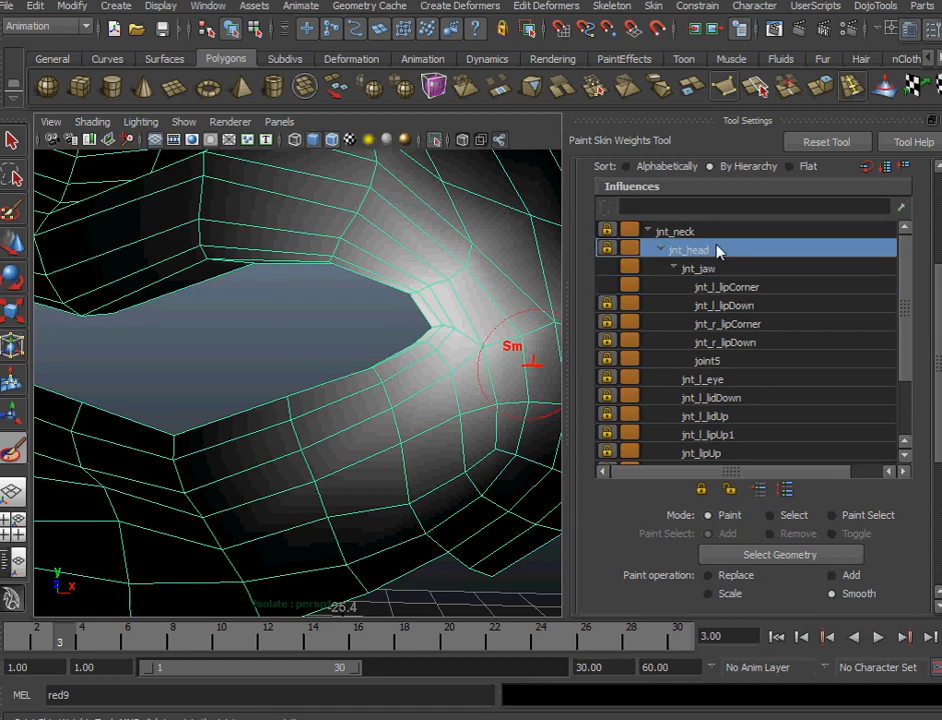
mouse_move(367, 350)
alt+mouse_down()
mouse_move(368, 362)
mouse_move(446, 301)
mouse_move(416, 248)
mouse_move(503, 338)
mouse_move(387, 186)
mouse_move(408, 238)
mouse_move(395, 231)
alt+mouse_up()
mouse_move(335, 253)
mouse_down()
mouse_move(362, 258)
mouse_move(368, 275)
mouse_up()
drag(343, 208, 397, 249)
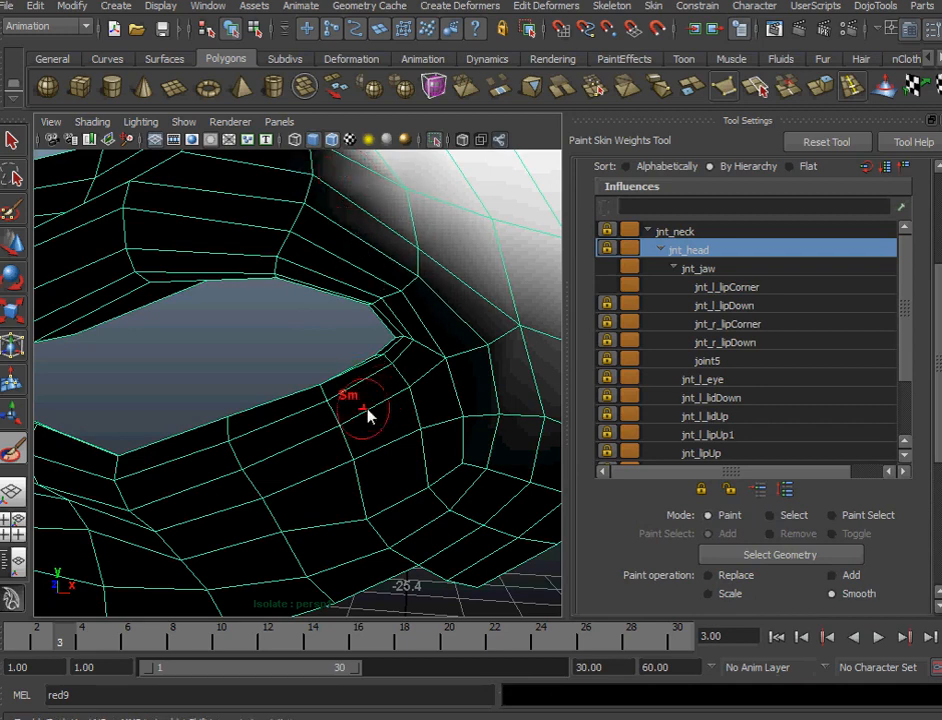
Move the timeline to frame 5 and smooth jnt_jaw's weights down around the outside of the left lip corner.
alt+drag(368, 415, 405, 412)
drag(62, 636, 117, 636)
mouse_move(200, 540)
alt+mouse_down()
mouse_move(353, 421)
mouse_move(423, 294)
alt+mouse_up()
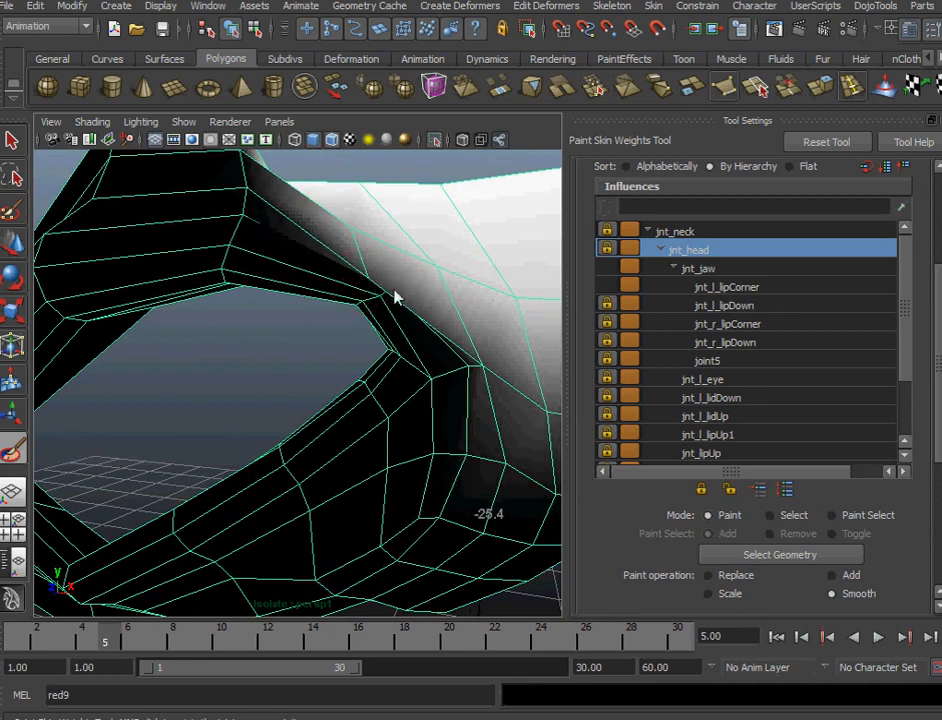
click(726, 270)
mouse_move(386, 292)
mouse_down()
mouse_move(461, 378)
mouse_move(489, 363)
mouse_move(441, 374)
mouse_move(415, 407)
mouse_up()
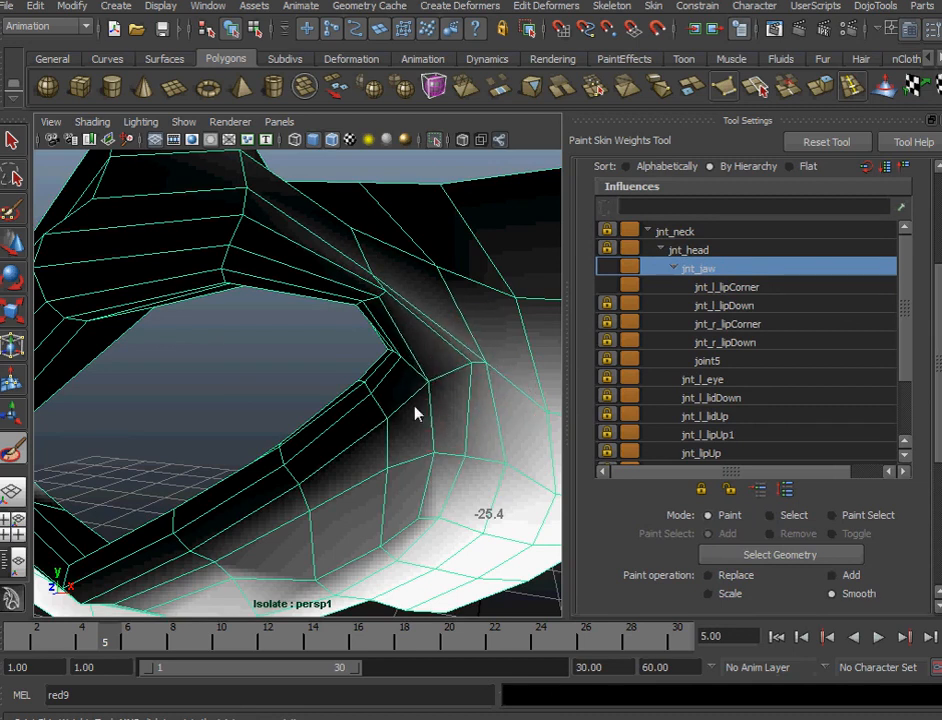
alt+drag(428, 522, 460, 400)
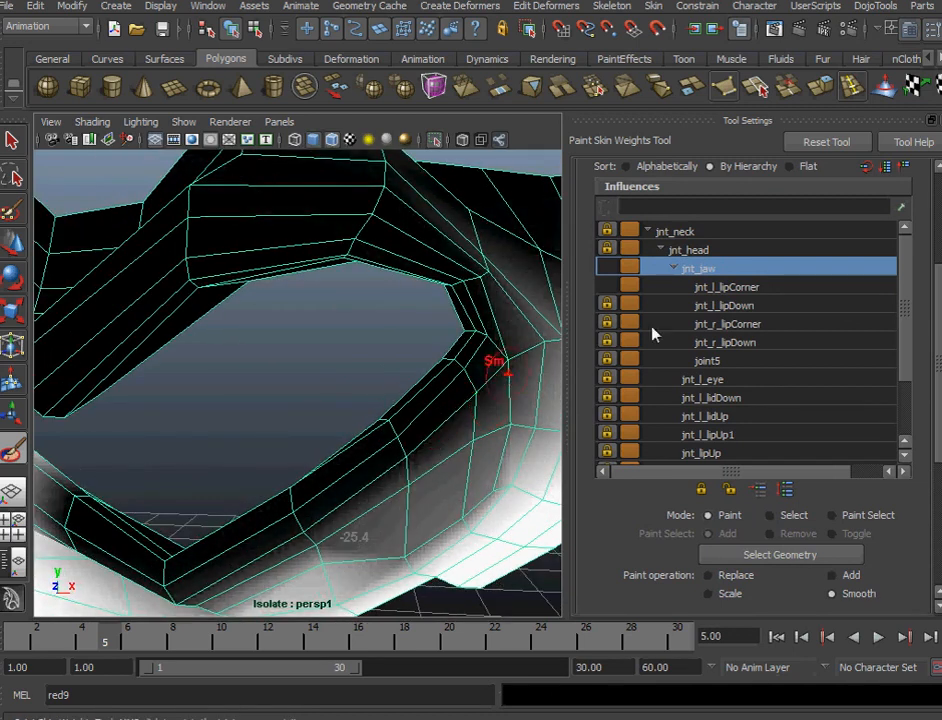
Lock jnt_l_lipCorner's weights, return the timeline to frame 1, and unlock jnt_l_lipUp1's weights for painting.
click(727, 287)
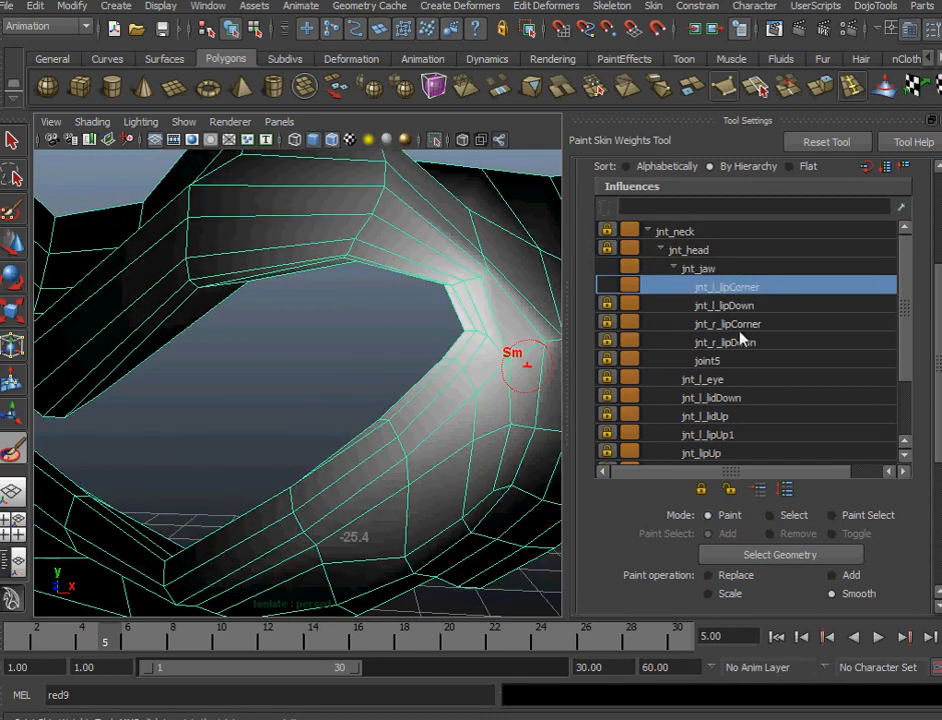
click(701, 490)
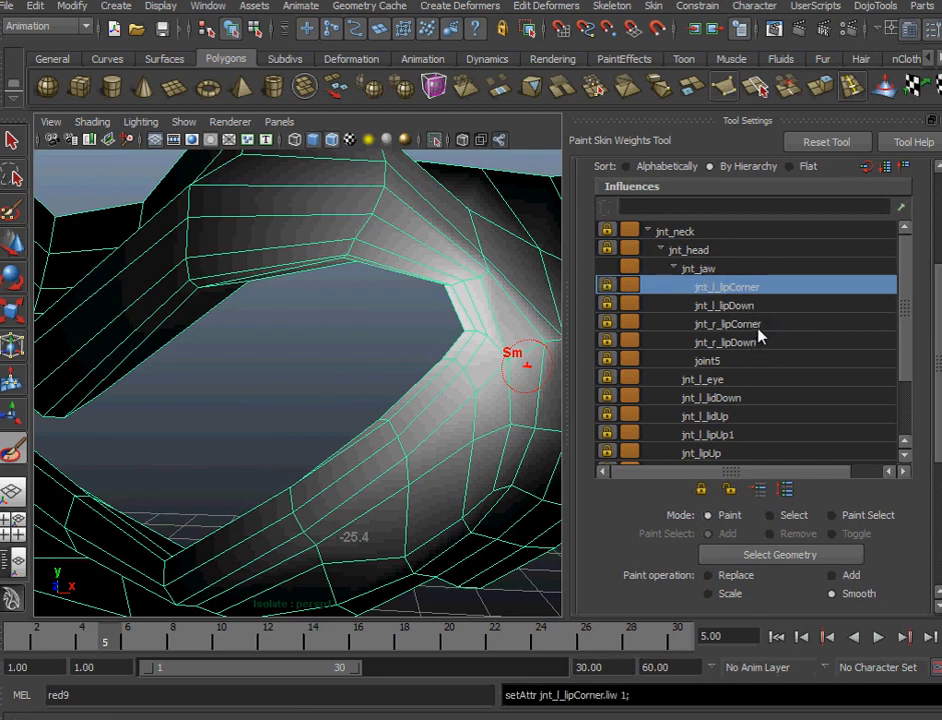
scroll(890, 340, down, 3)
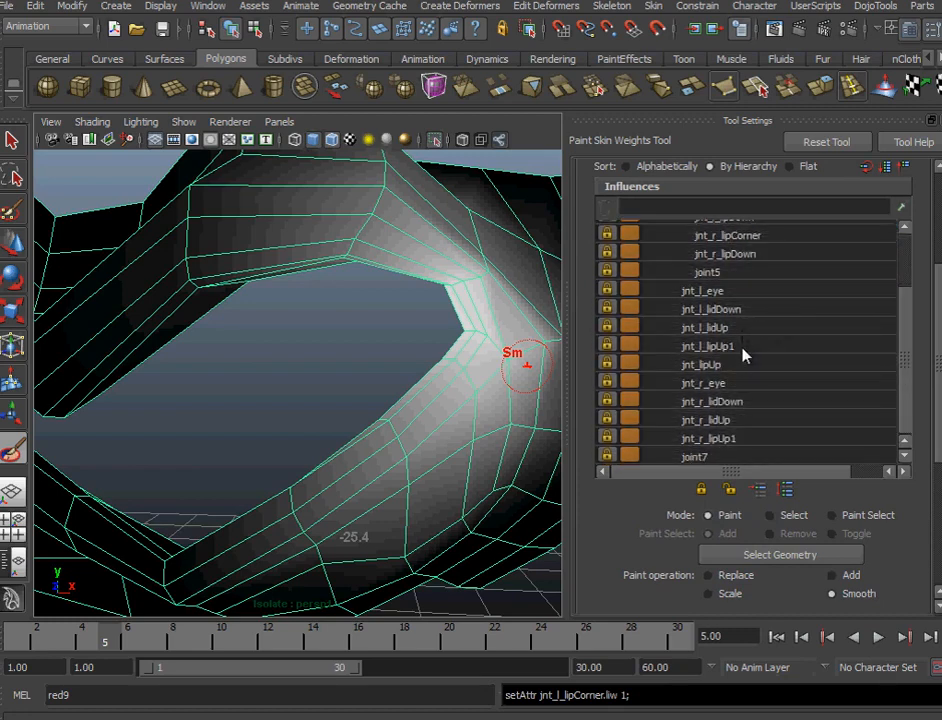
click(740, 348)
mouse_move(343, 381)
alt+mouse_down()
mouse_move(337, 399)
mouse_move(341, 383)
mouse_move(328, 368)
mouse_move(309, 391)
mouse_move(318, 376)
alt+mouse_up()
drag(109, 630, 12, 632)
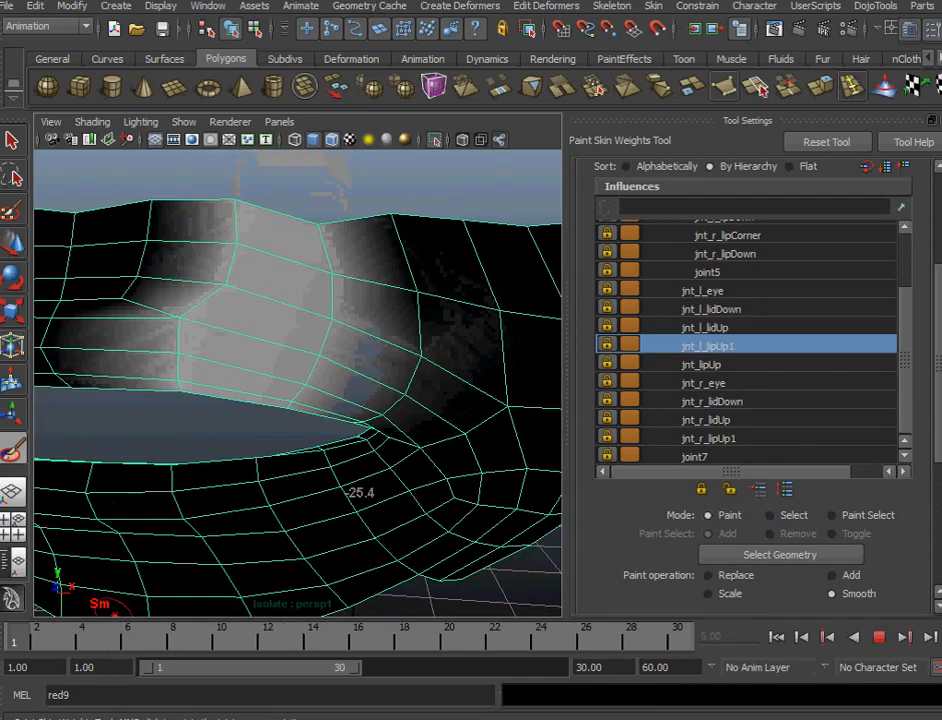
alt+drag(366, 448, 370, 438)
alt+middle_drag(384, 413, 395, 432)
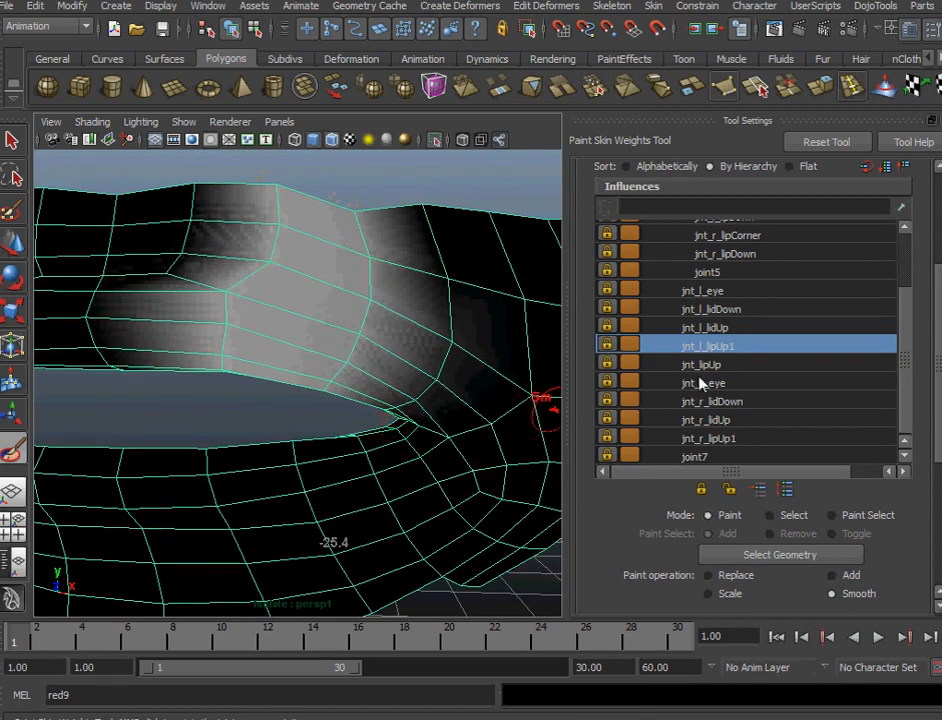
click(704, 491)
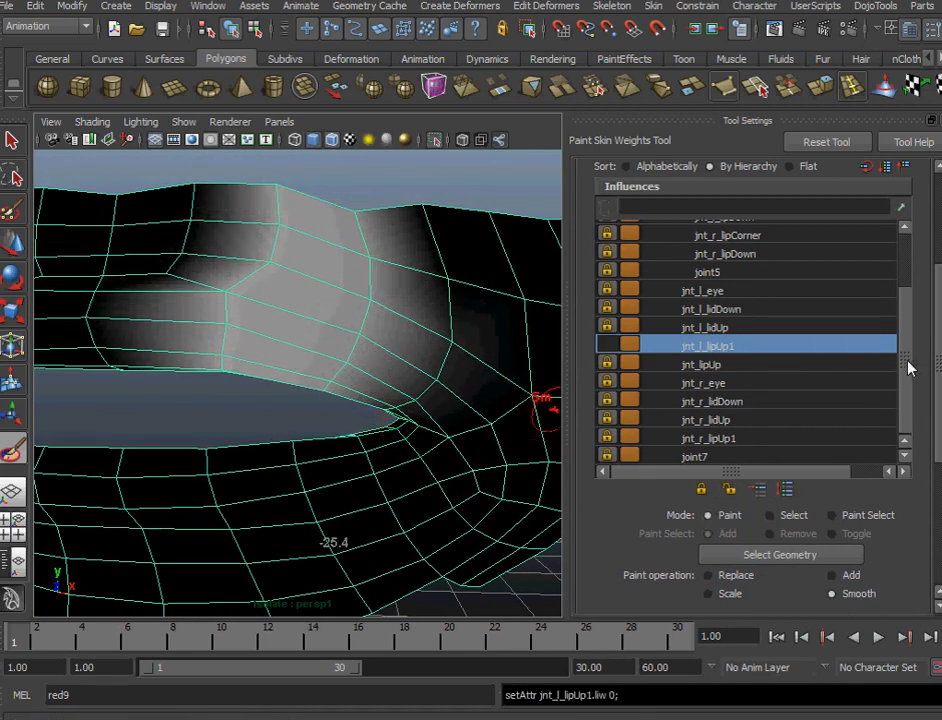
Unlock jnt_head's weights in the influence list after comparing them with jnt_jaw's.
scroll(908, 367, up, 2)
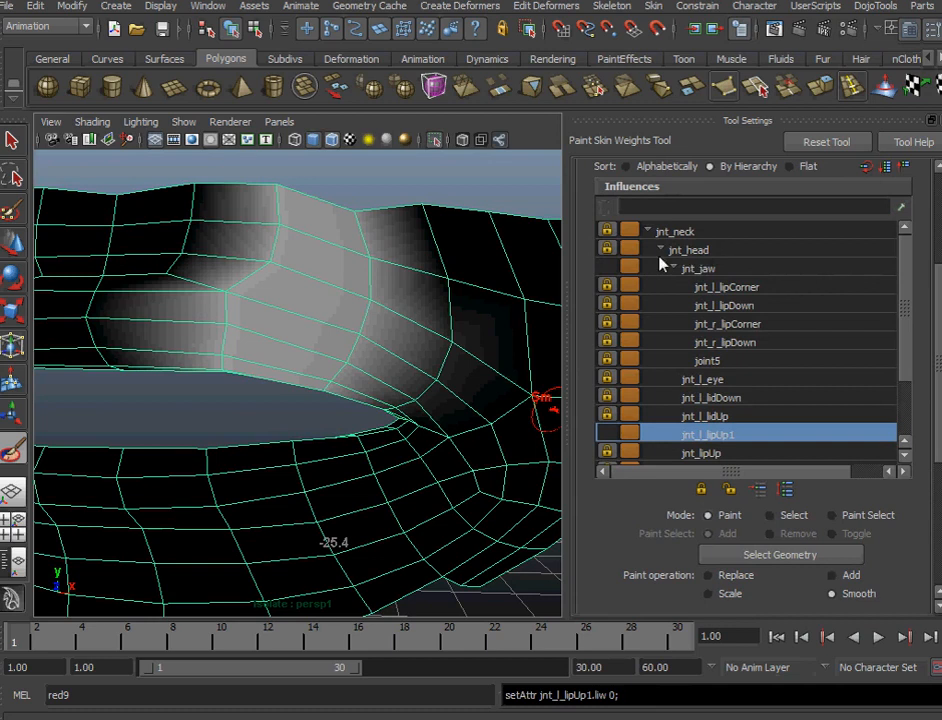
click(684, 251)
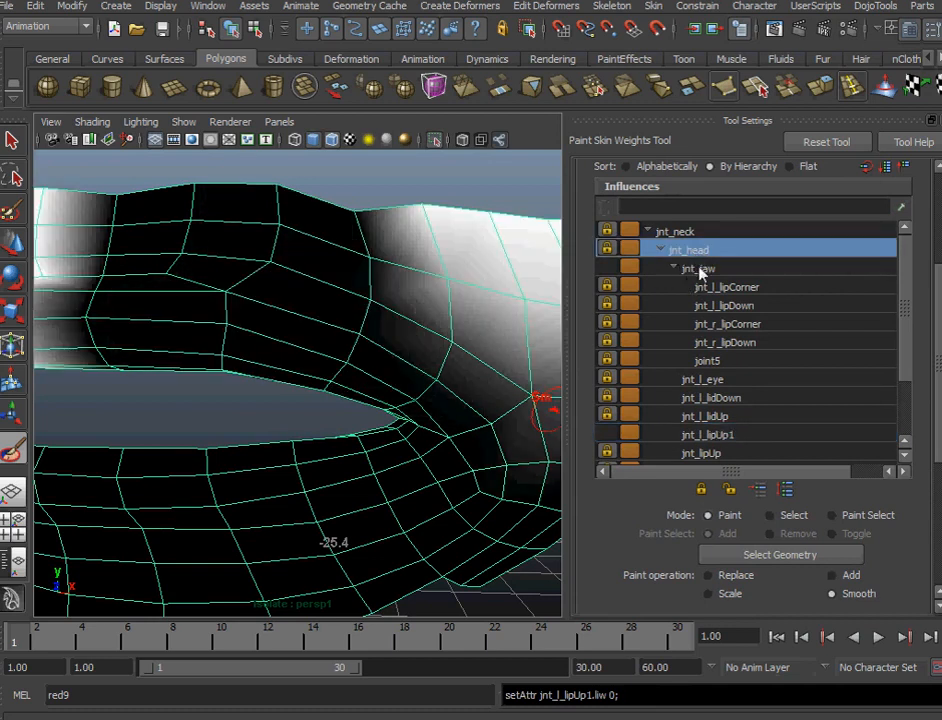
click(690, 268)
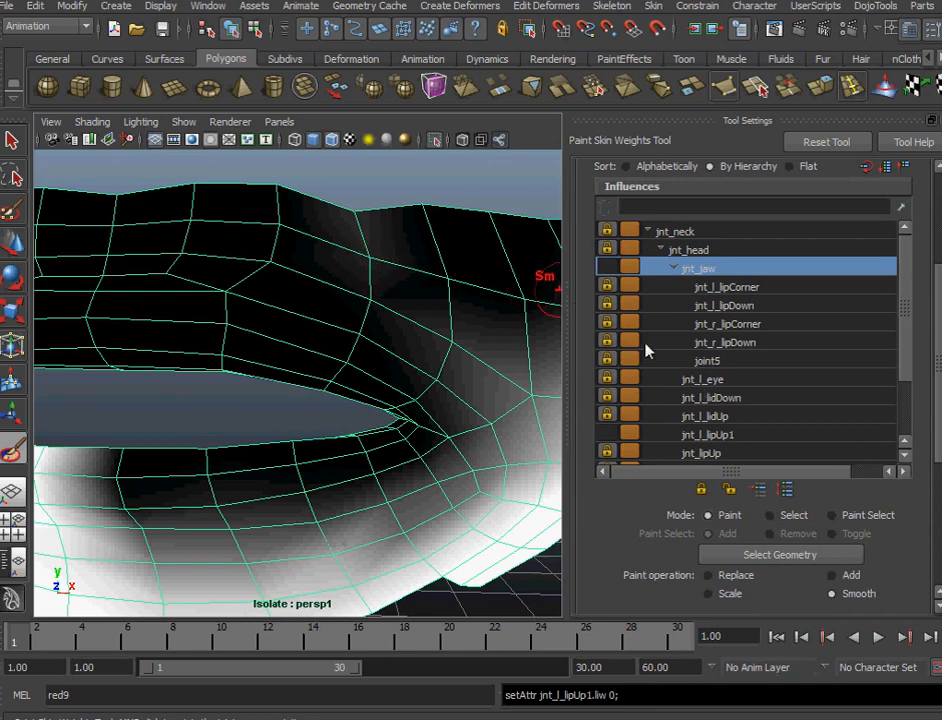
click(617, 251)
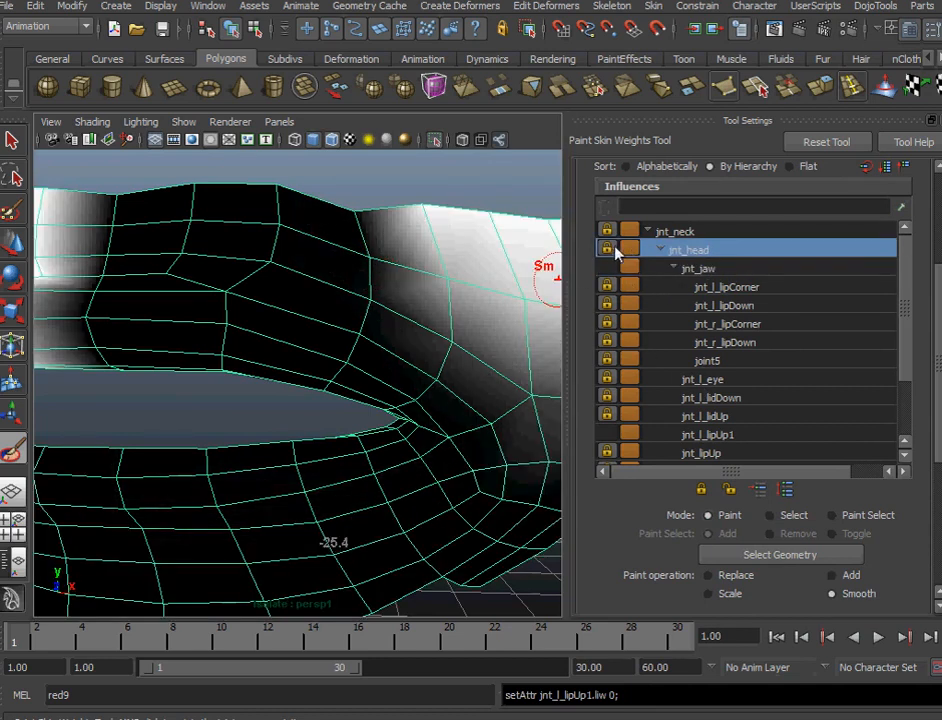
click(730, 490)
Unlock jnt_l_lipCorner's weights and lock jnt_l_lipUp1's weights.
click(718, 289)
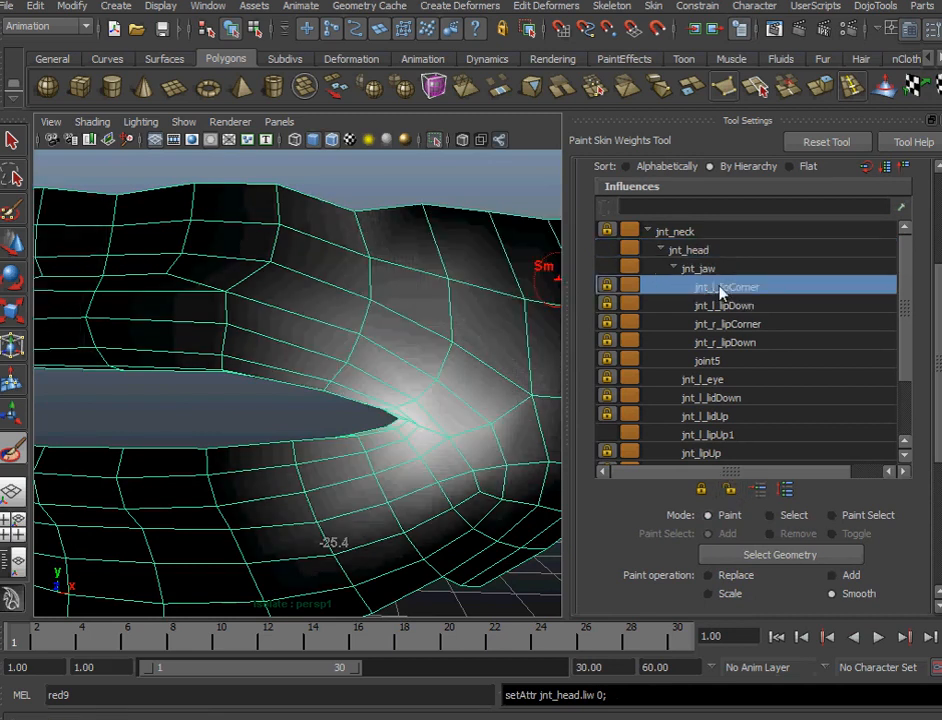
click(728, 490)
click(731, 435)
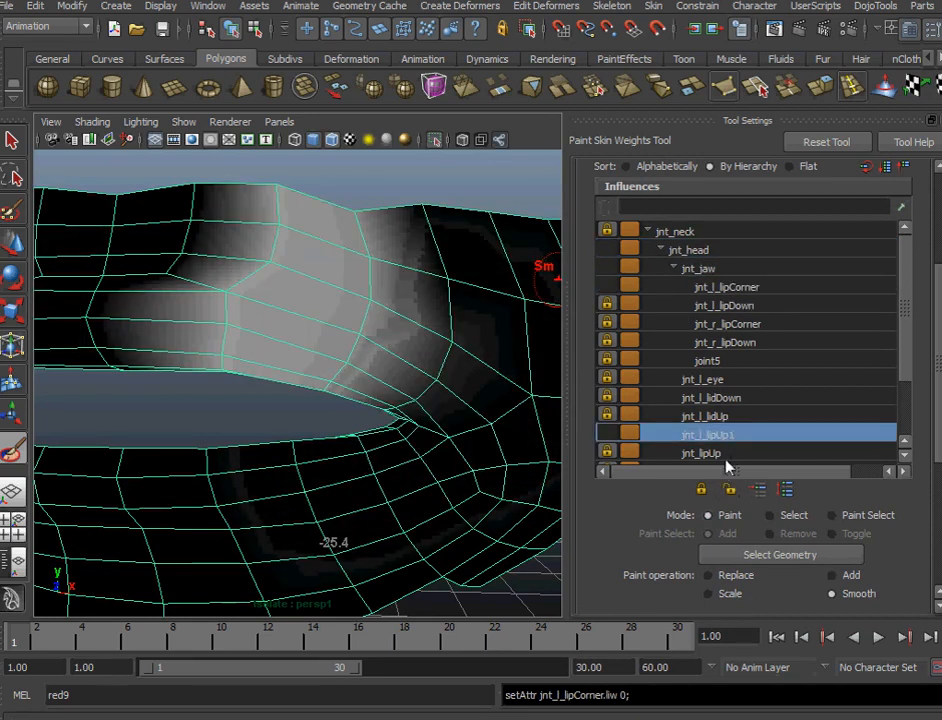
click(702, 489)
Examine the weights of jnt_head, jnt_l_lipCorner, jnt_l_lipDown, jnt_r_lipCorner and jnt_jaw around the left side of the mouth.
click(699, 251)
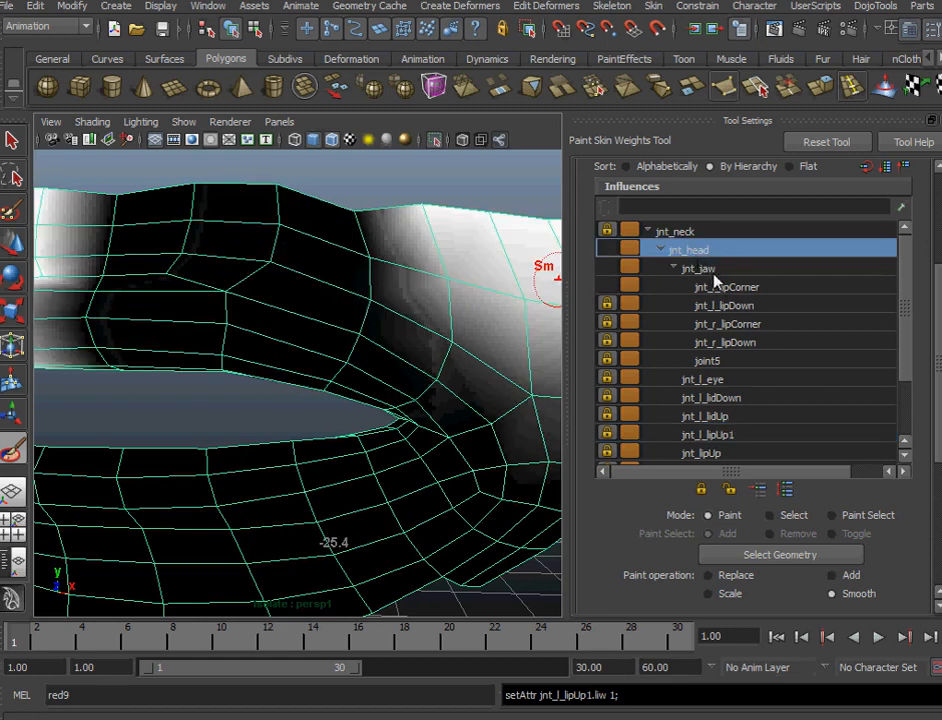
click(716, 287)
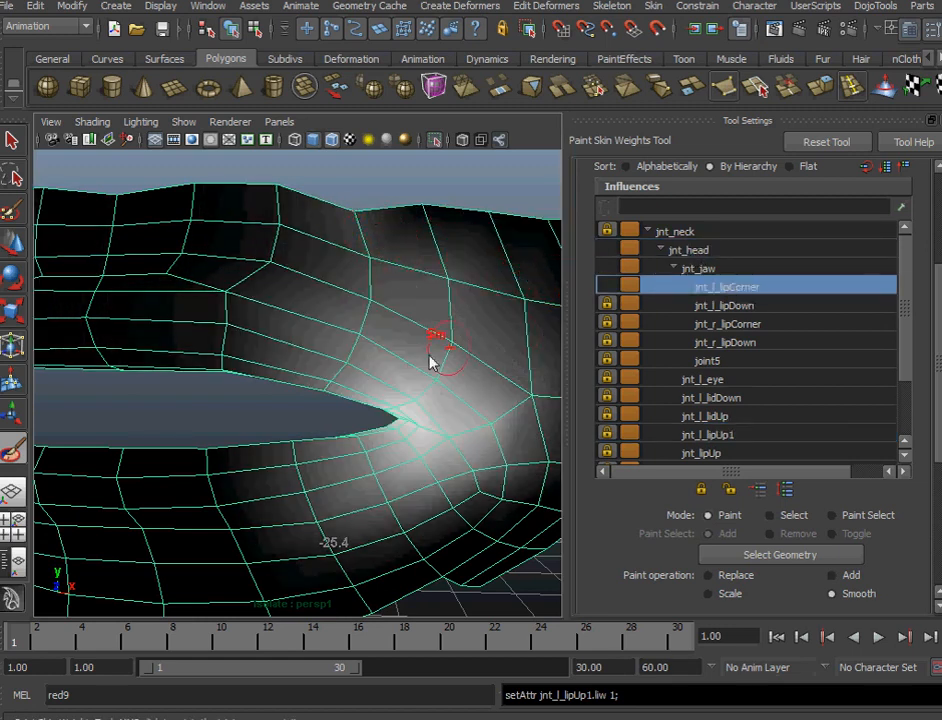
click(740, 306)
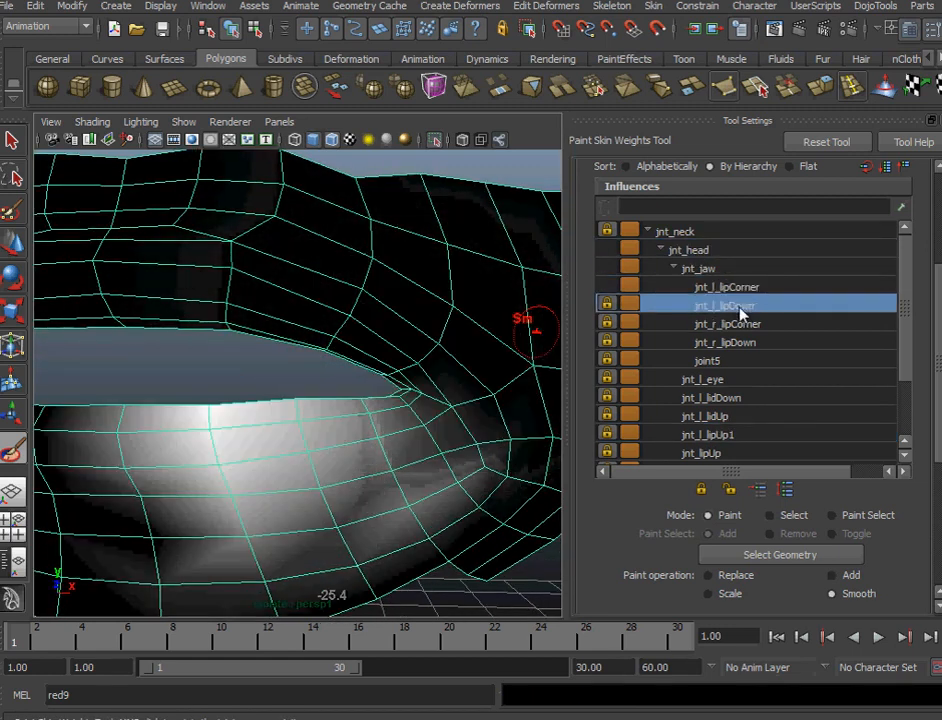
click(732, 324)
click(706, 290)
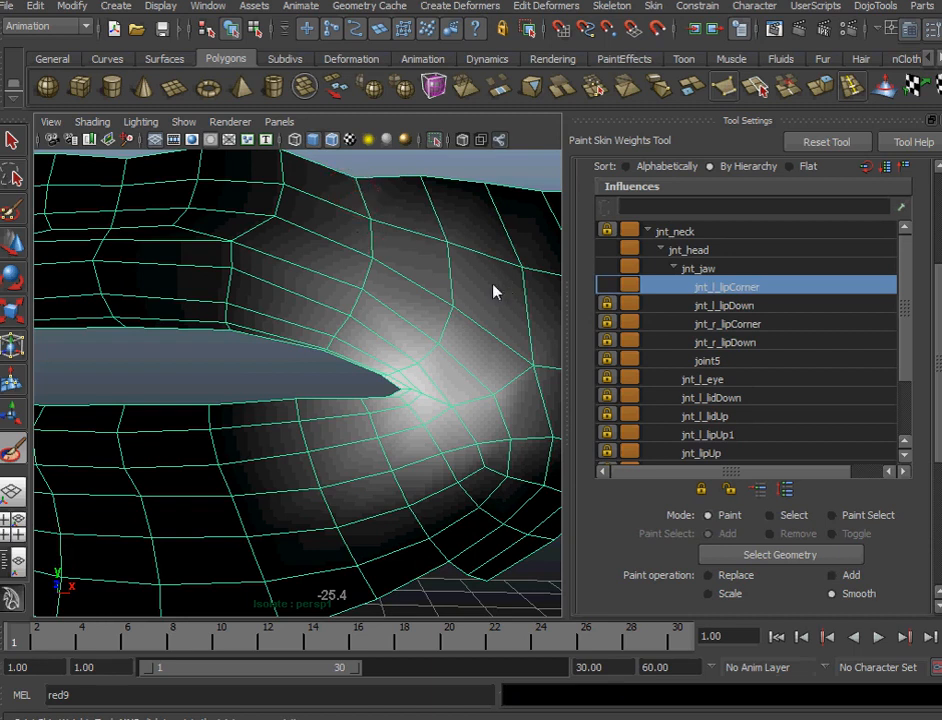
click(690, 250)
click(700, 268)
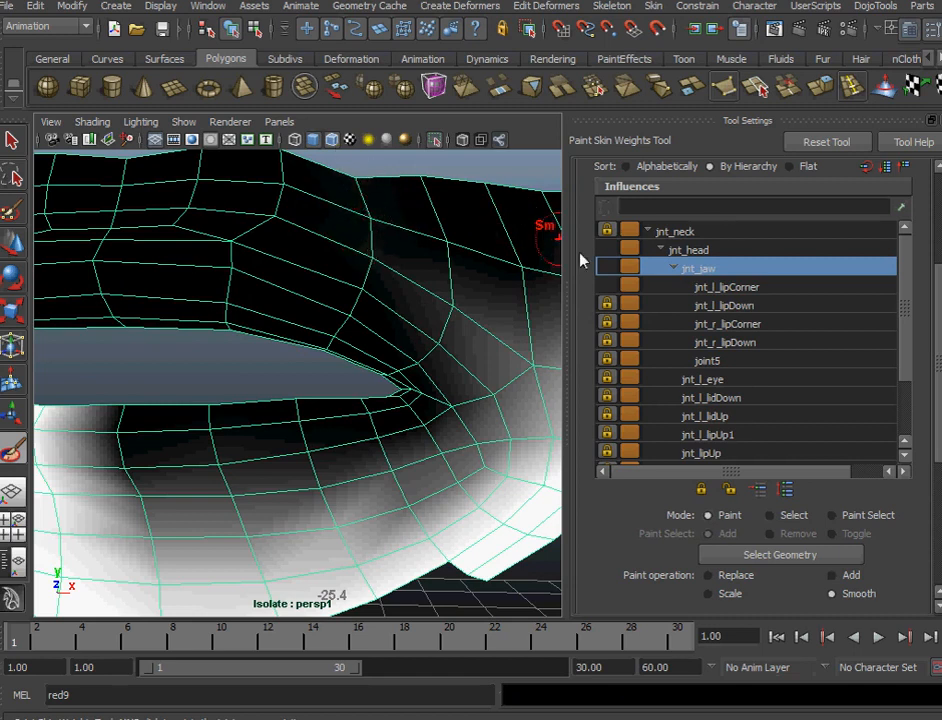
alt+drag(382, 398, 394, 388)
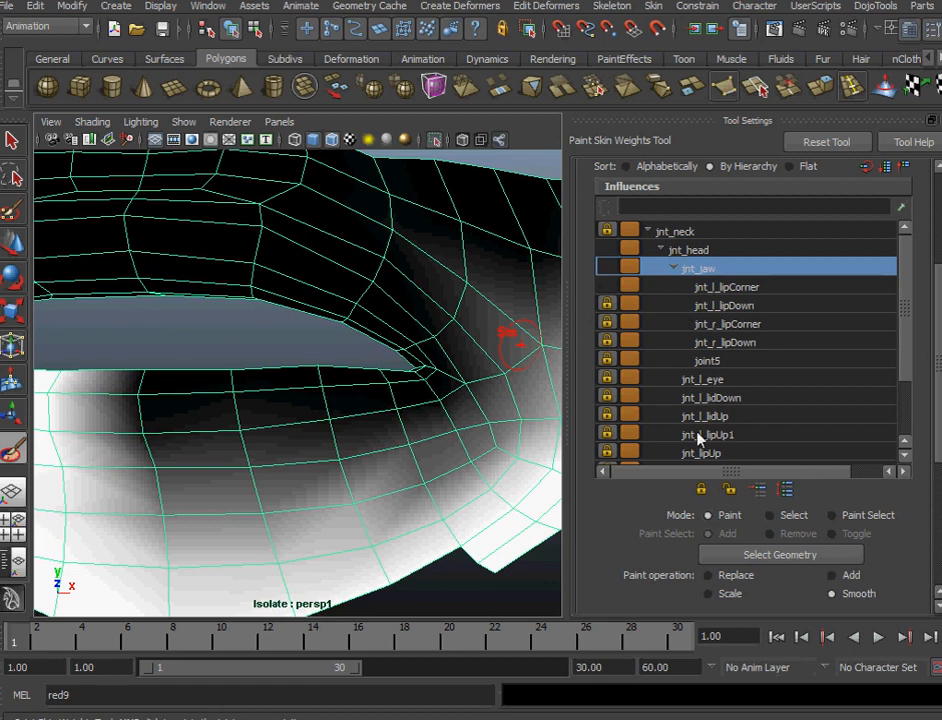
Lock the weights of jnt_jaw and jnt_l_lipCorner, and unlock jnt_l_lipUp1's weights.
click(703, 490)
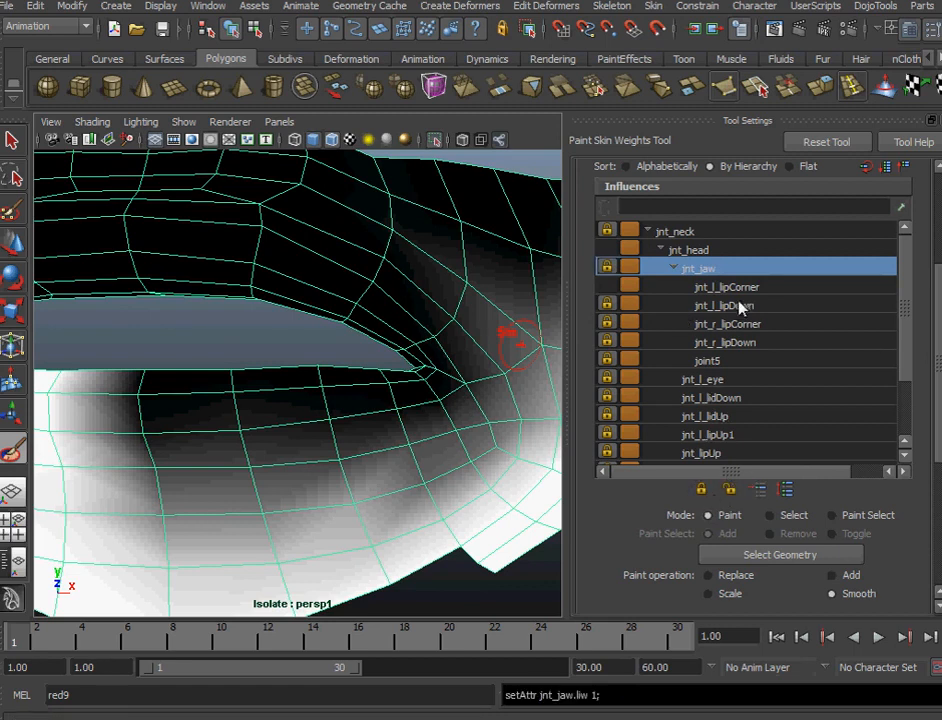
click(759, 293)
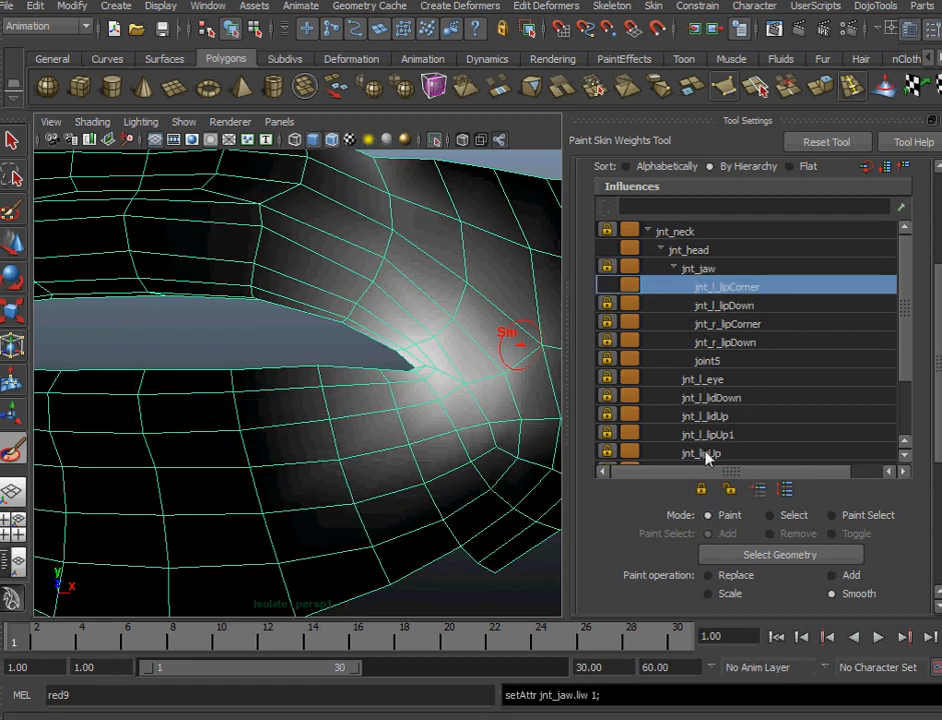
click(703, 490)
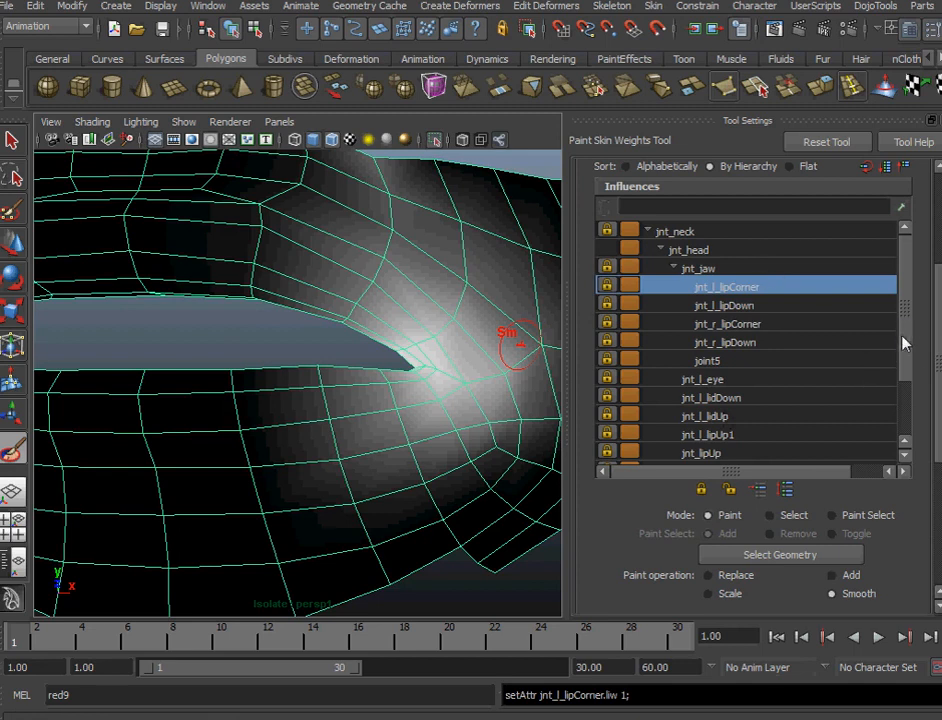
click(740, 436)
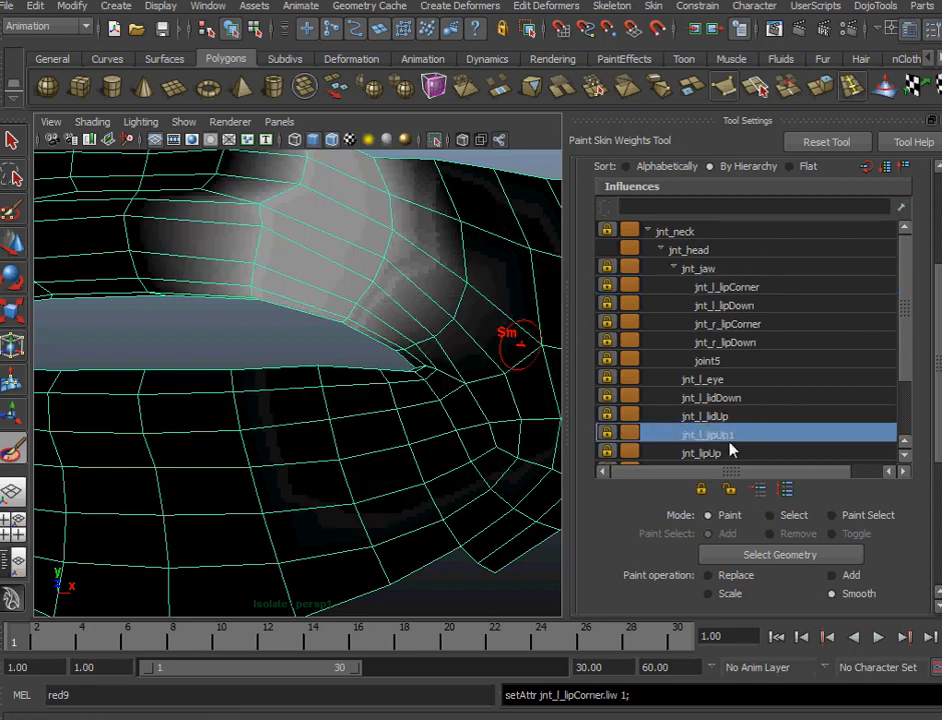
click(729, 494)
Use the Add operation to paint more jnt_head weight along the top edge above the left upper lip.
alt+drag(389, 330, 374, 390)
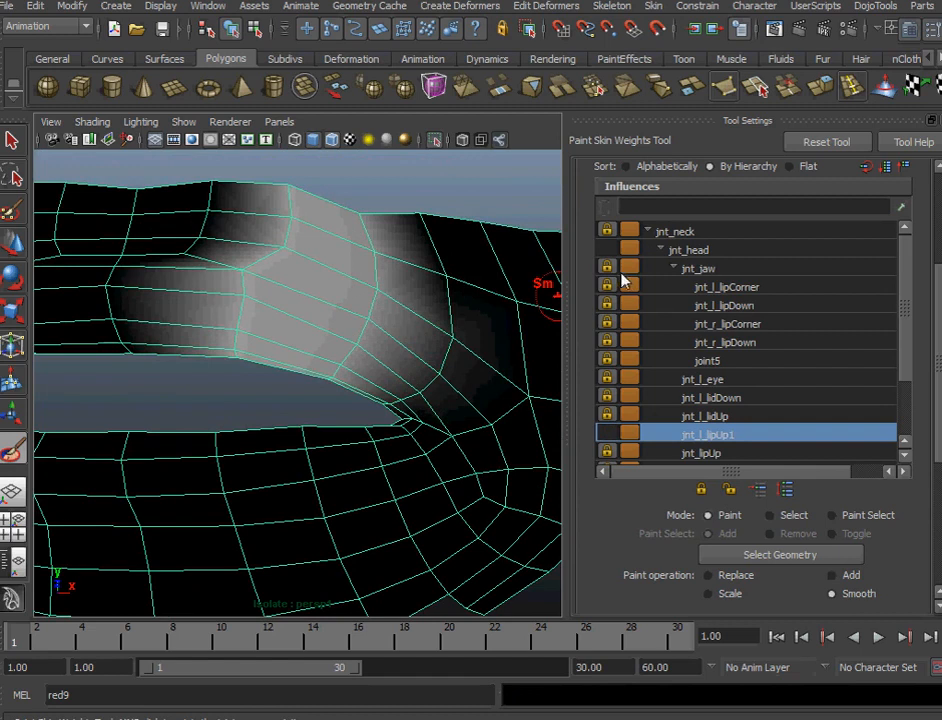
click(700, 252)
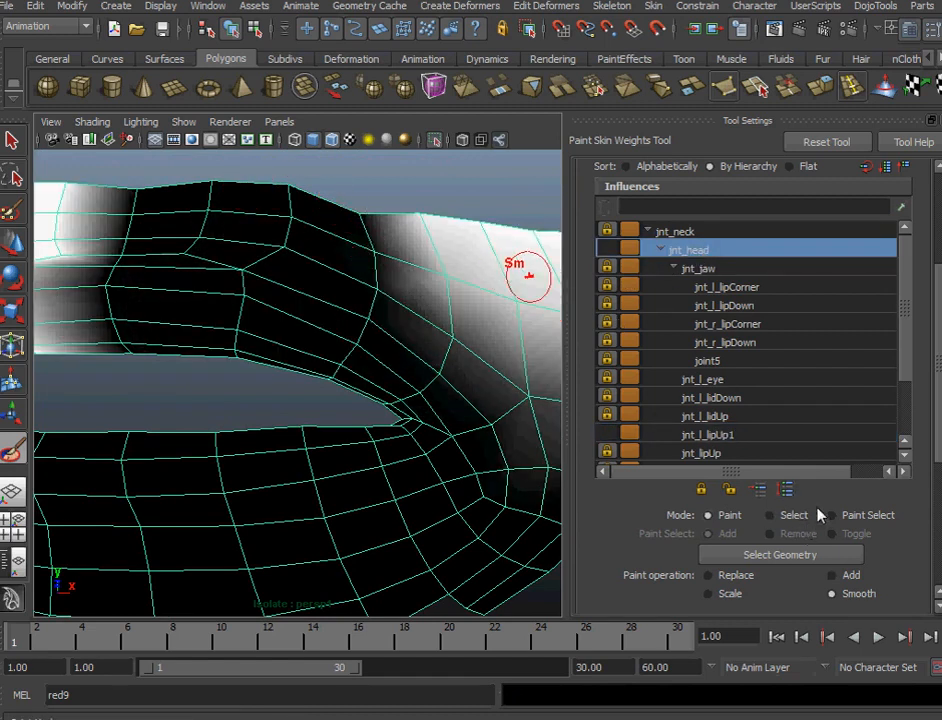
click(831, 576)
mouse_move(360, 228)
mouse_down()
mouse_move(362, 193)
mouse_move(297, 196)
mouse_up()
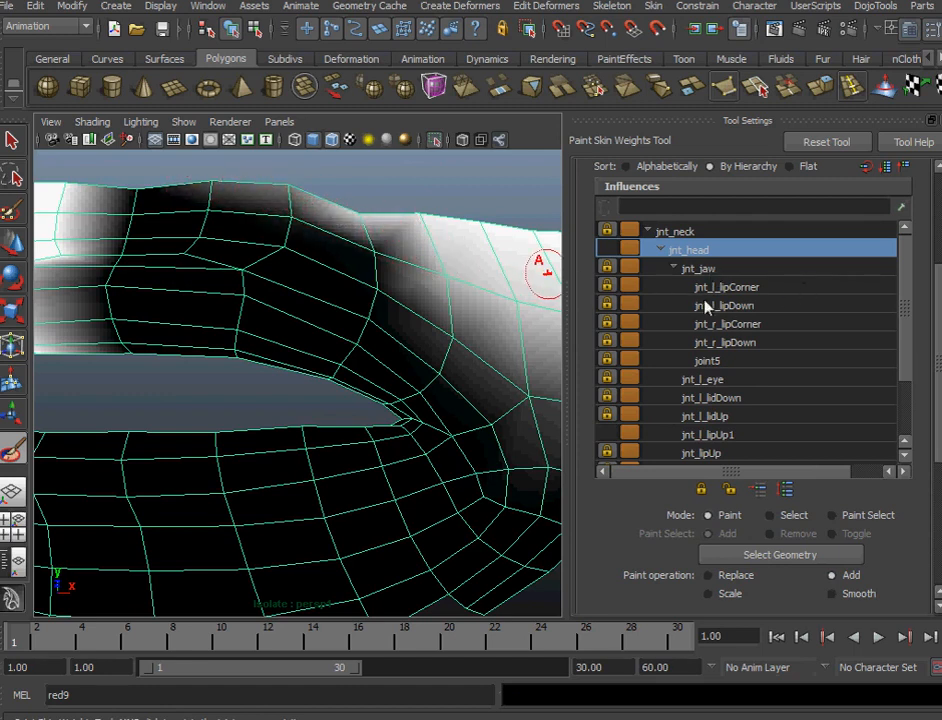
At frame 3, smooth jnt_l_lipUp1's weights across the left upper lip and the area above it.
click(709, 436)
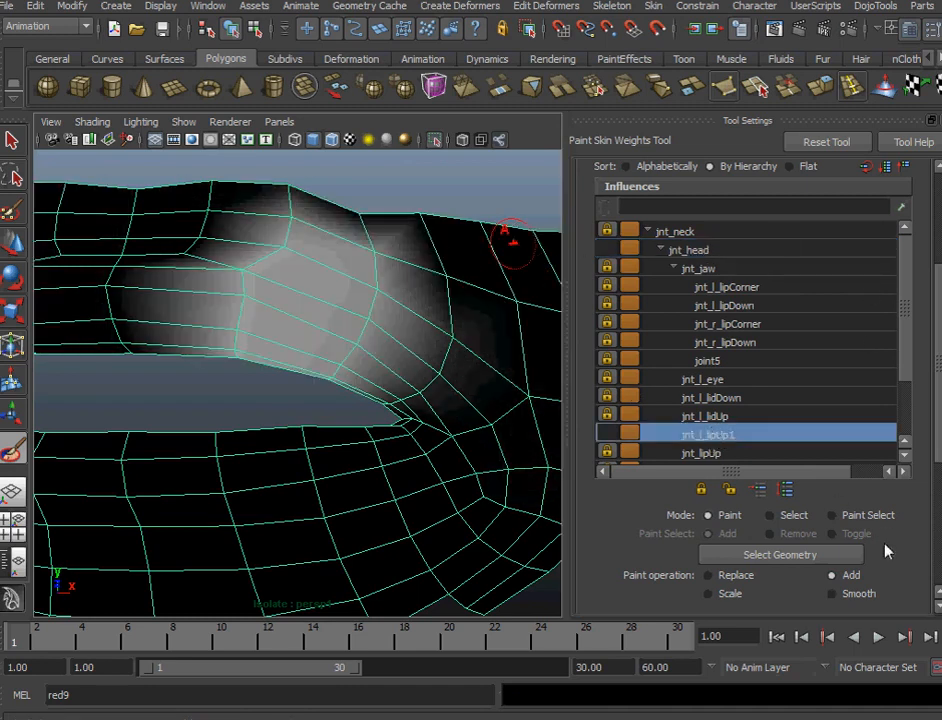
click(831, 594)
key(alt+v)
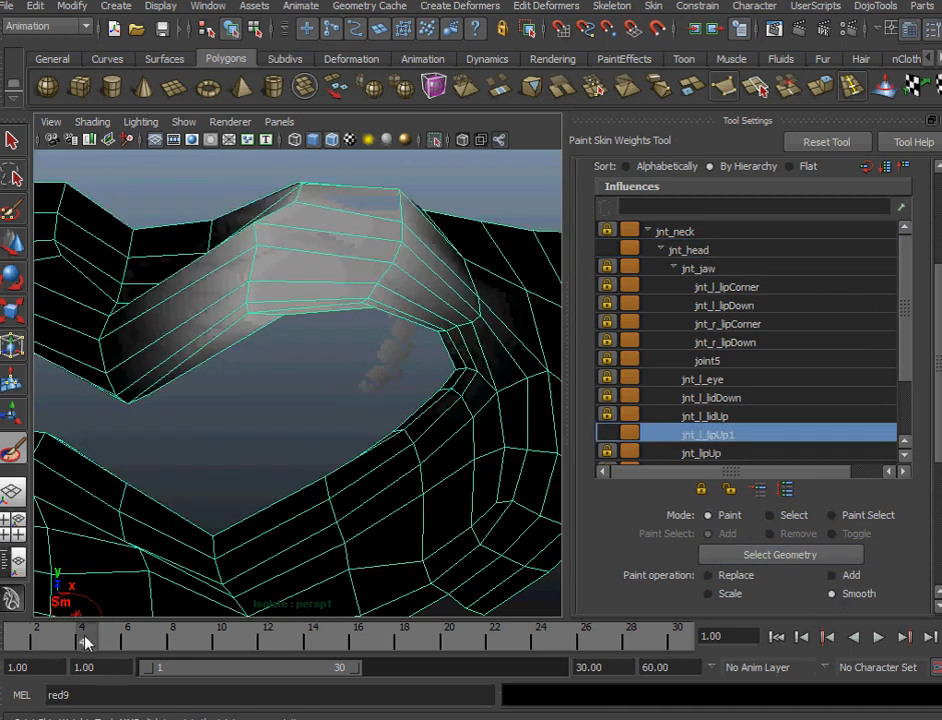
key(alt+v)
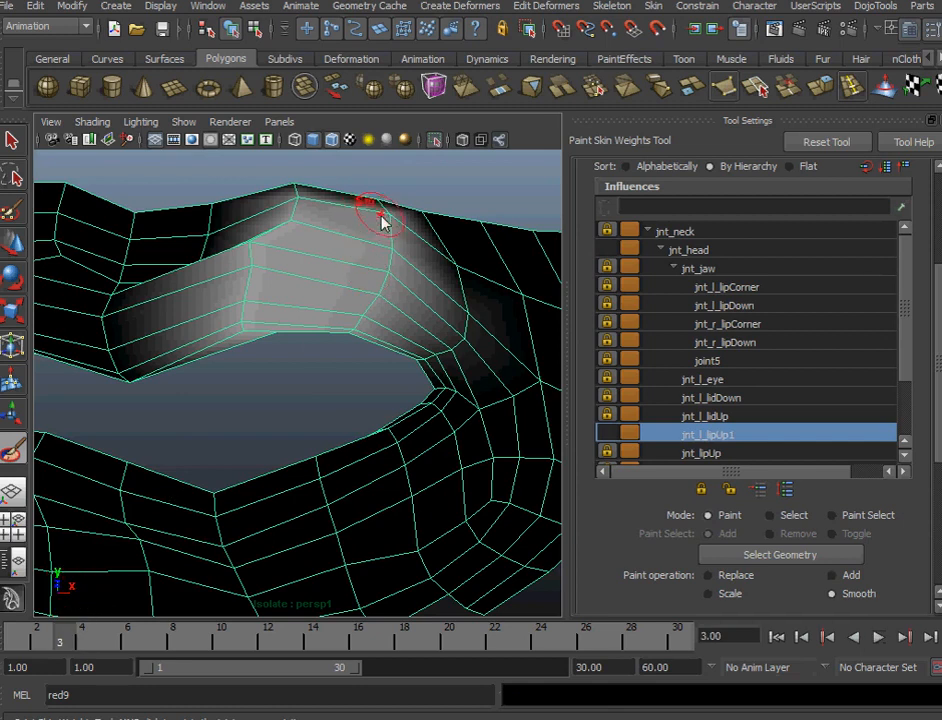
drag(333, 222, 265, 216)
mouse_move(397, 283)
mouse_down()
mouse_move(336, 273)
mouse_move(343, 233)
mouse_move(401, 237)
mouse_move(347, 269)
mouse_move(214, 244)
mouse_move(455, 287)
mouse_move(461, 273)
mouse_up()
mouse_move(380, 240)
mouse_down()
mouse_move(441, 269)
mouse_move(301, 217)
mouse_move(301, 267)
mouse_move(329, 281)
mouse_up()
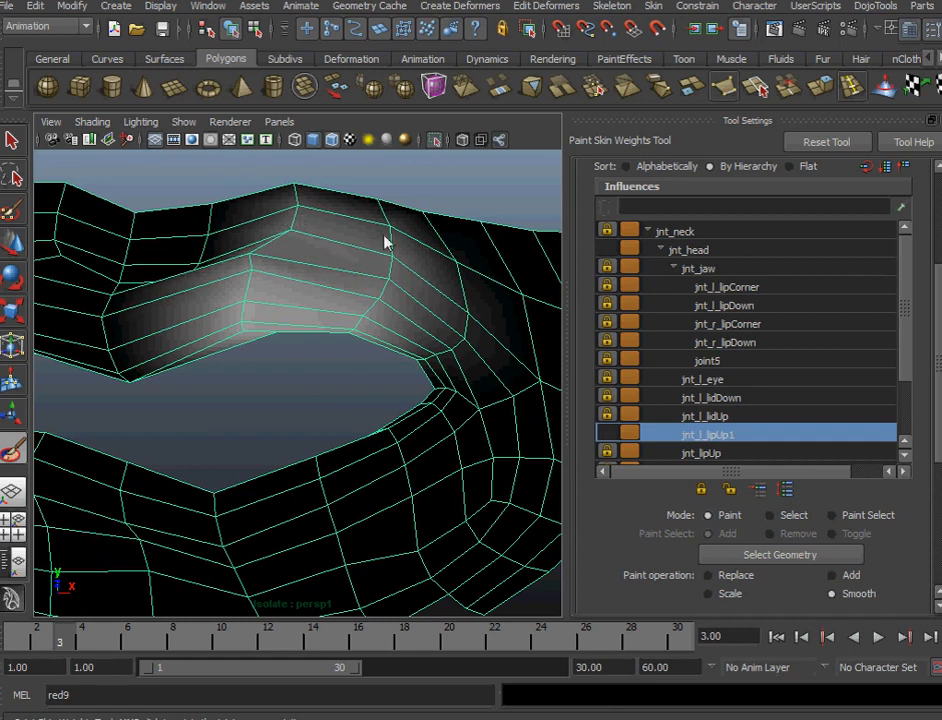
drag(298, 216, 249, 262)
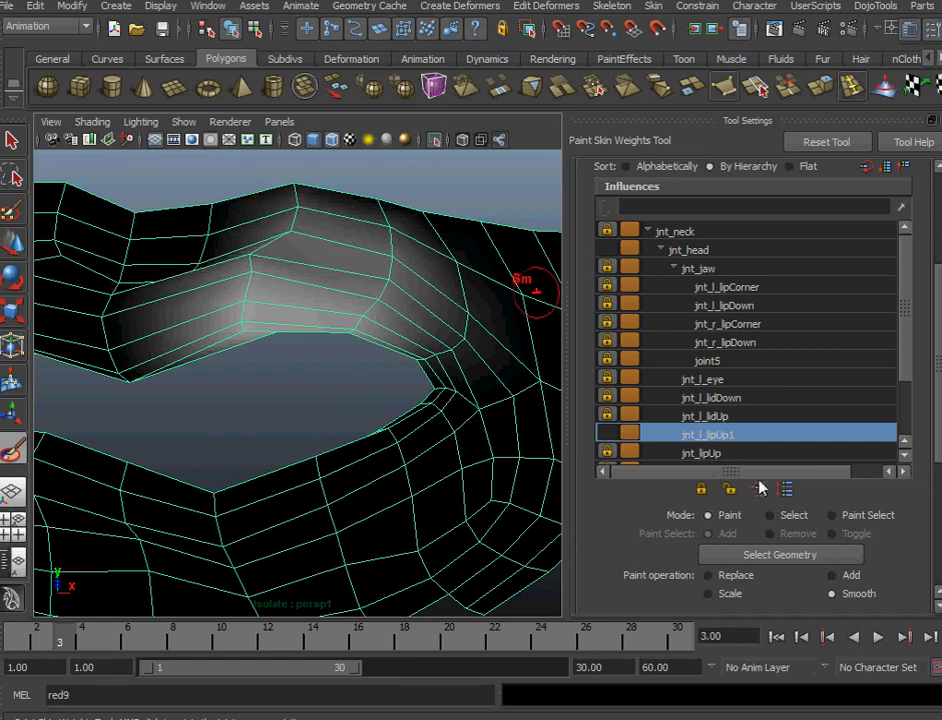
Lock jnt_l_lipUp1's weights and unlock jnt_lipUp's weights.
click(704, 491)
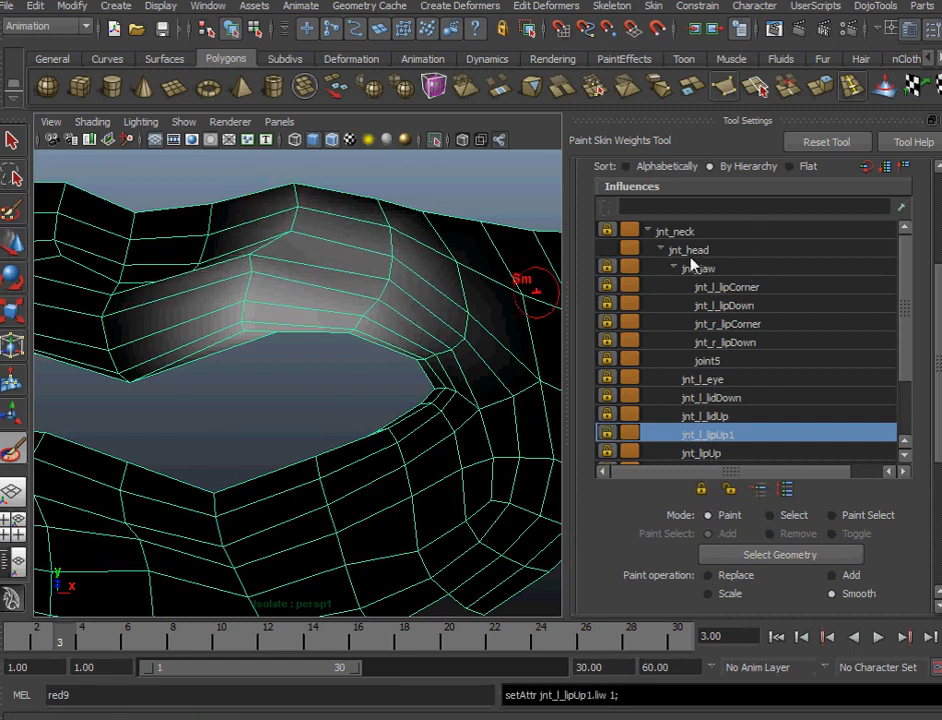
click(712, 453)
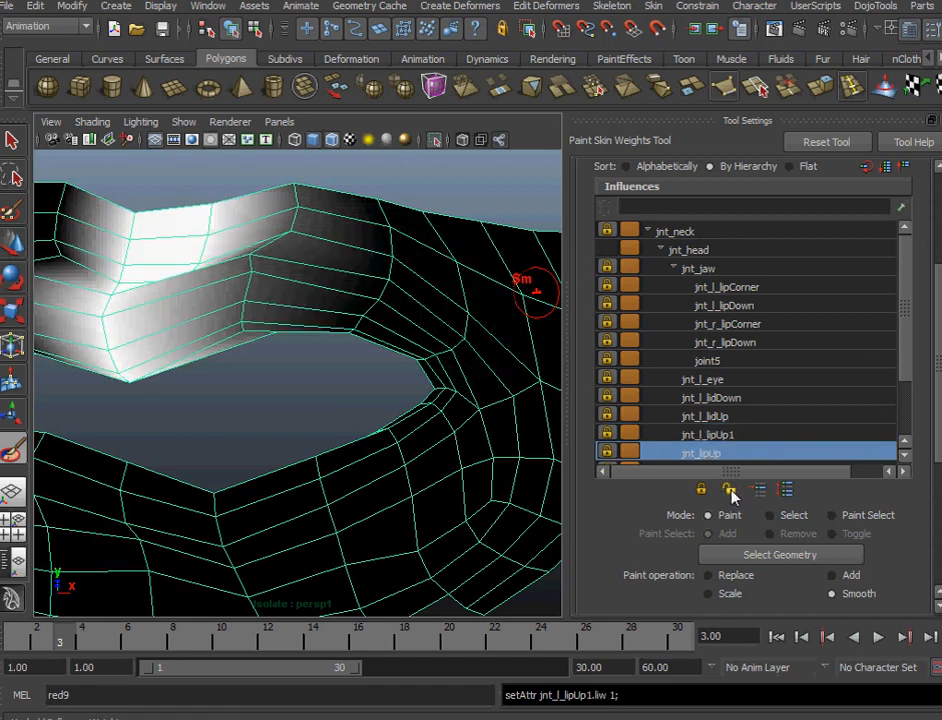
click(714, 424)
click(732, 436)
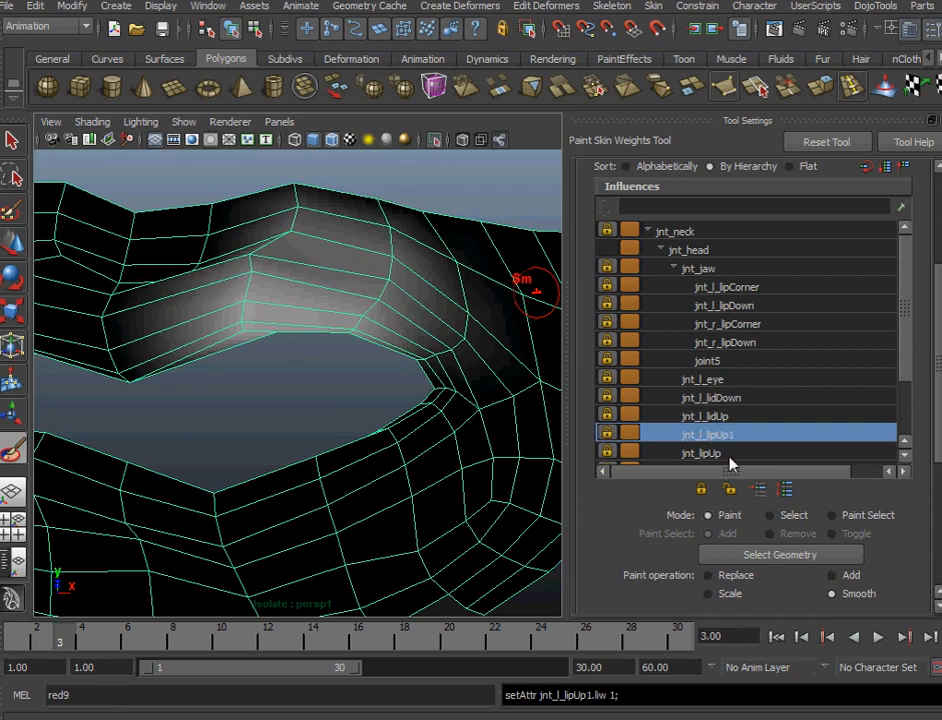
click(712, 453)
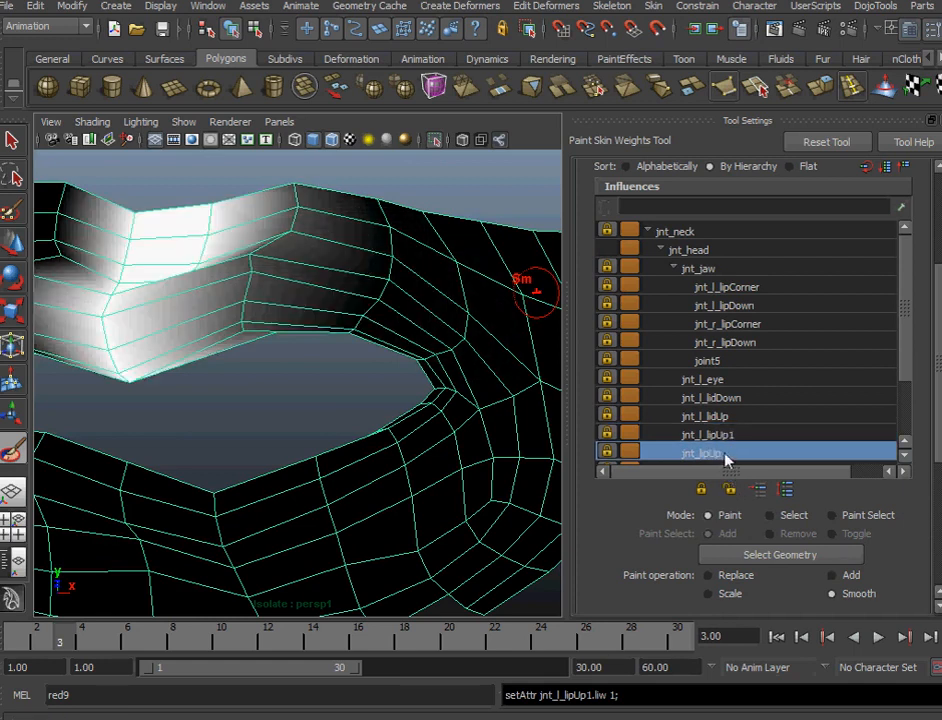
click(607, 453)
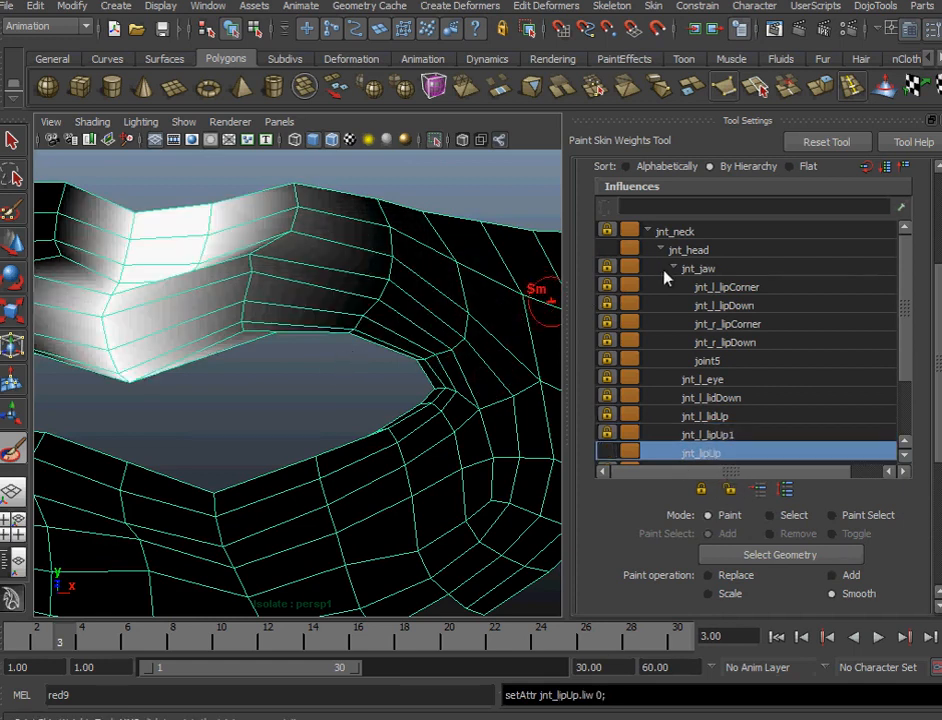
Add jnt_head weight along the top edge above the middle and left of the upper lip.
click(703, 252)
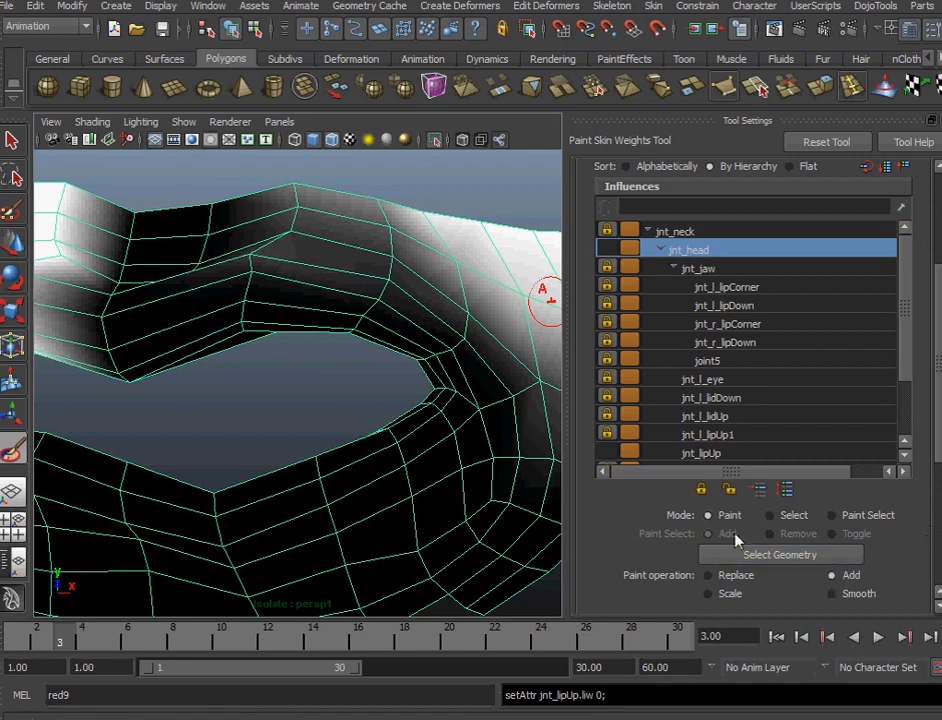
mouse_move(199, 210)
mouse_down()
mouse_move(132, 212)
mouse_move(219, 212)
mouse_move(284, 196)
mouse_move(126, 227)
mouse_move(191, 236)
mouse_move(118, 222)
mouse_up()
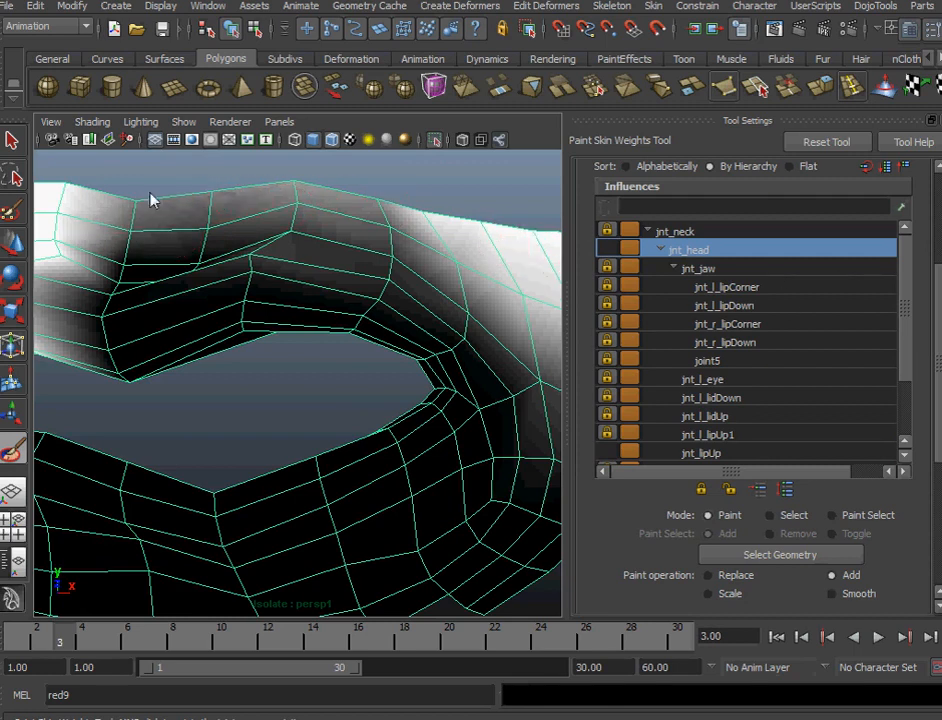
mouse_move(156, 216)
mouse_down()
mouse_move(326, 202)
mouse_move(412, 218)
mouse_up()
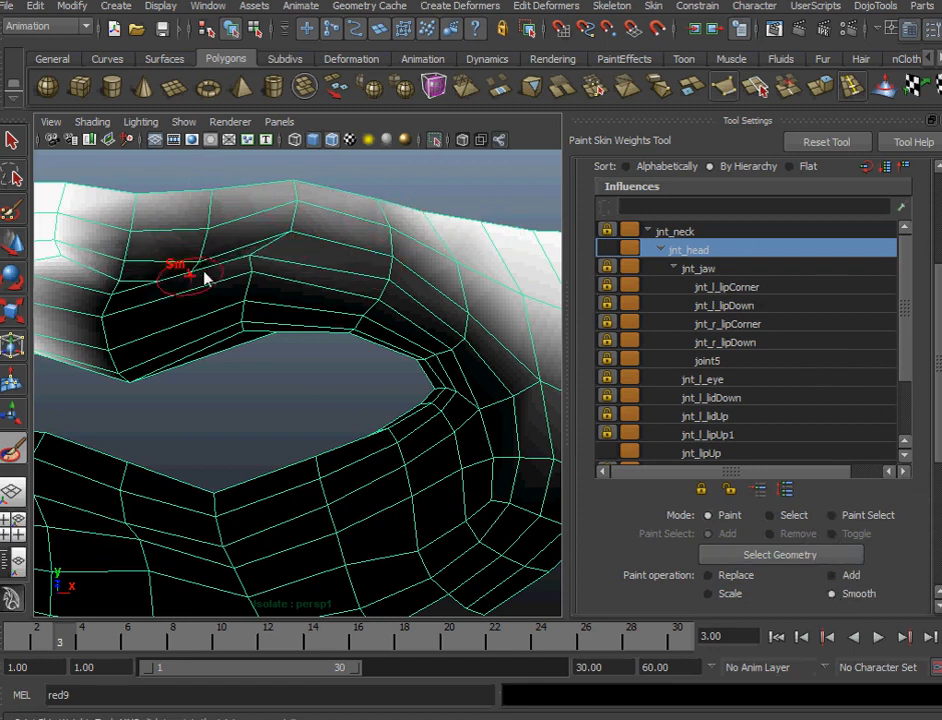
Smooth jnt_head's weights over the central upper lip, checking the surface from the side.
alt+drag(267, 278, 286, 305)
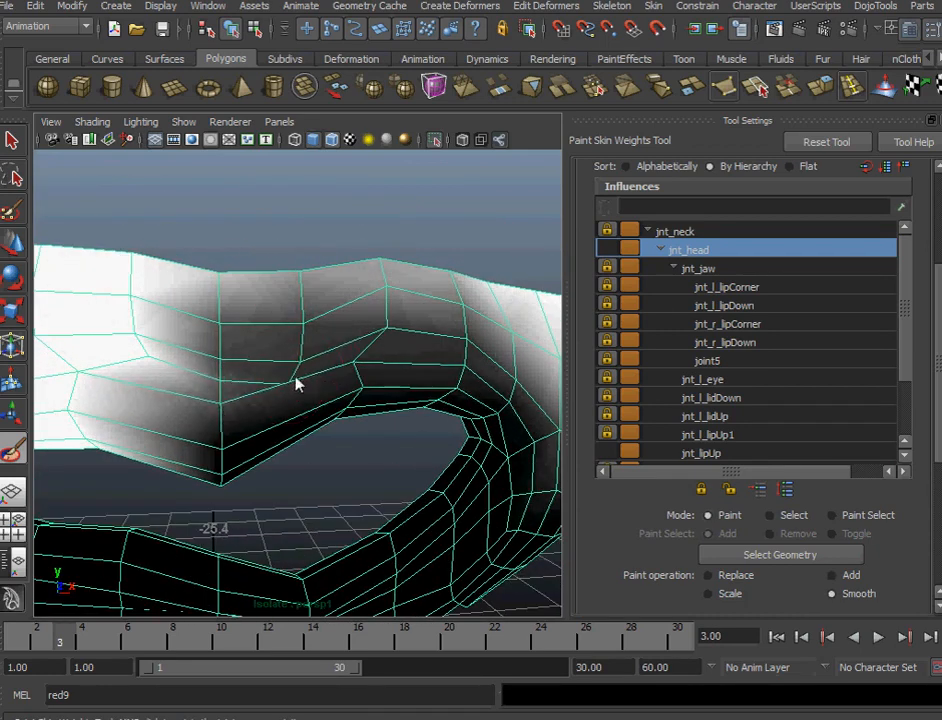
alt+drag(311, 385, 452, 526)
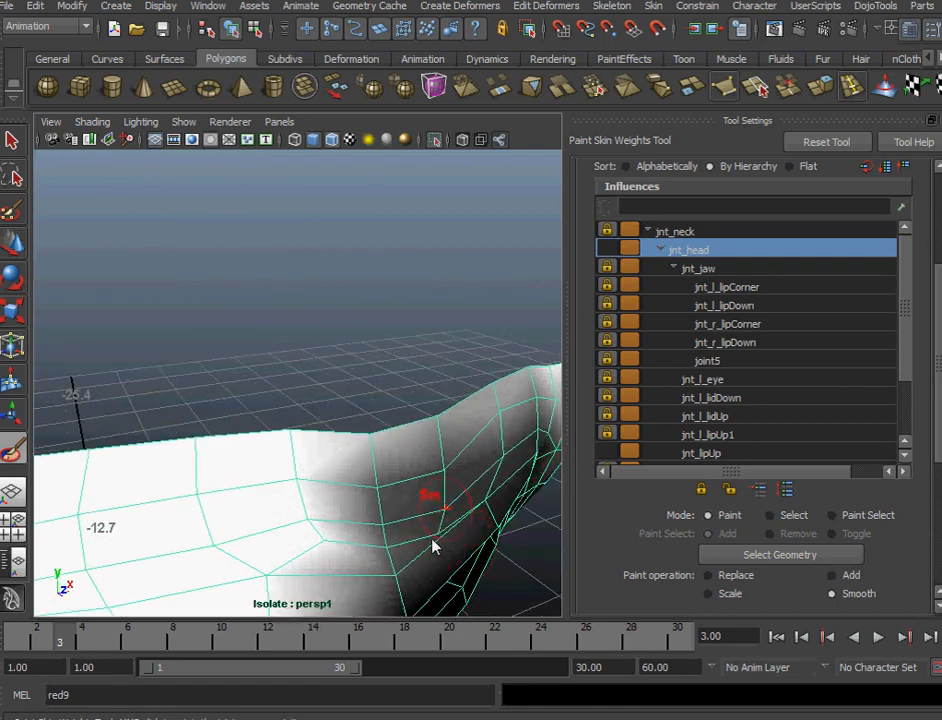
mouse_move(425, 551)
alt+mouse_down()
mouse_move(378, 341)
mouse_move(294, 301)
mouse_move(393, 311)
alt+mouse_up()
mouse_move(340, 353)
alt+mouse_down()
mouse_move(290, 307)
mouse_move(290, 347)
alt+mouse_up()
click(135, 294)
drag(135, 294, 123, 316)
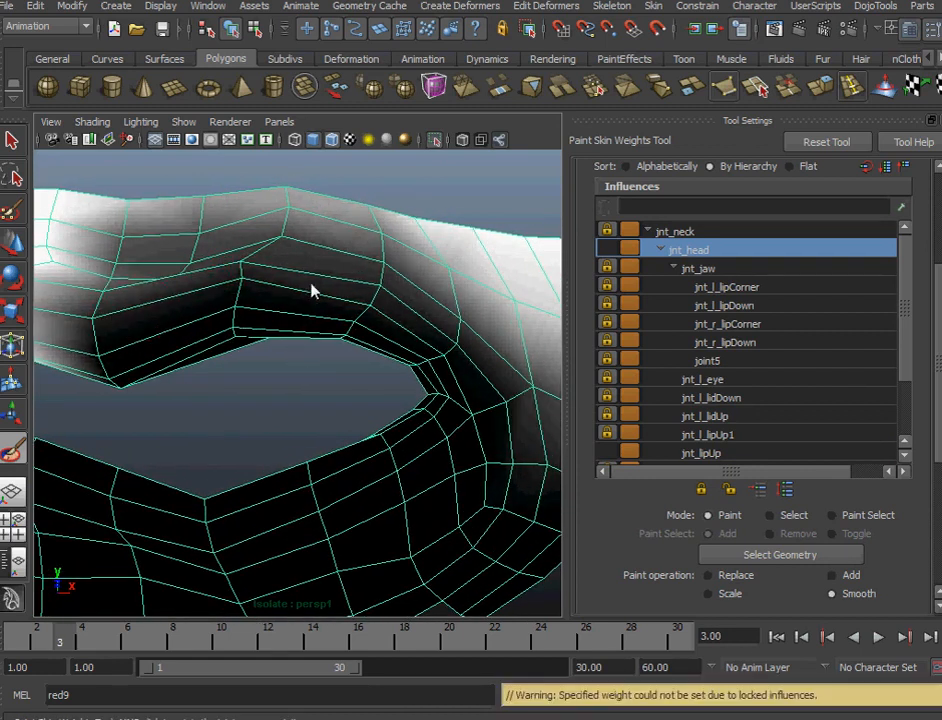
Smooth jnt_lipUp's weights across the central upper lip and the area just above it.
click(740, 452)
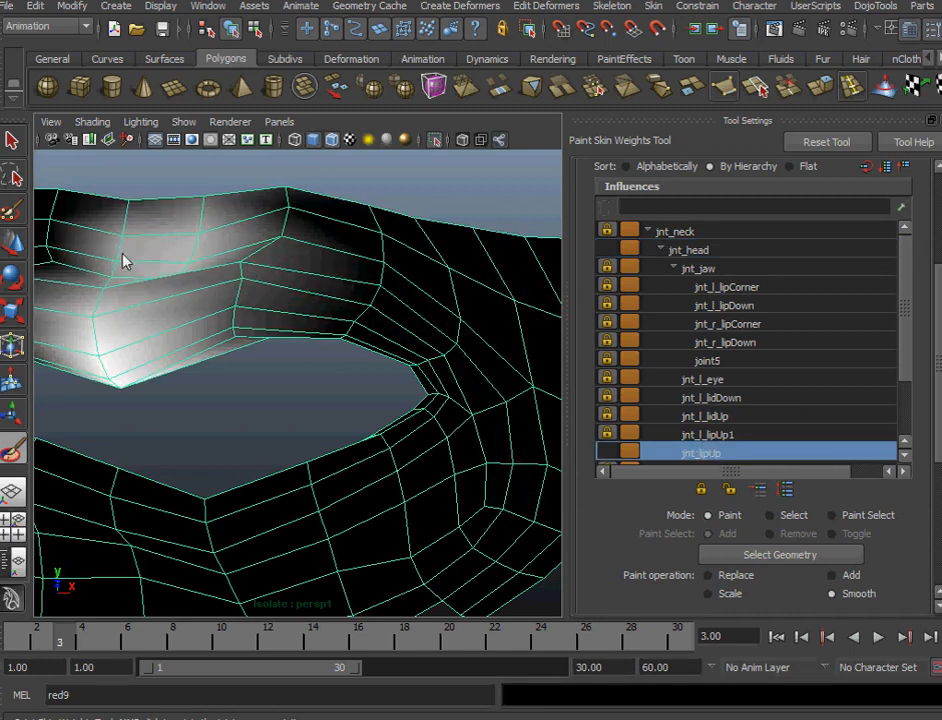
mouse_move(176, 251)
mouse_down()
mouse_move(215, 232)
mouse_move(240, 255)
mouse_move(279, 251)
mouse_move(172, 267)
mouse_move(336, 357)
mouse_move(397, 288)
mouse_move(227, 280)
mouse_move(362, 277)
mouse_move(302, 369)
mouse_move(164, 381)
mouse_move(185, 400)
mouse_move(318, 420)
mouse_move(374, 488)
mouse_move(368, 412)
mouse_move(430, 500)
mouse_move(250, 524)
mouse_move(206, 444)
mouse_move(238, 467)
mouse_move(248, 428)
mouse_move(294, 406)
mouse_move(296, 431)
mouse_move(270, 380)
mouse_up()
key(q)
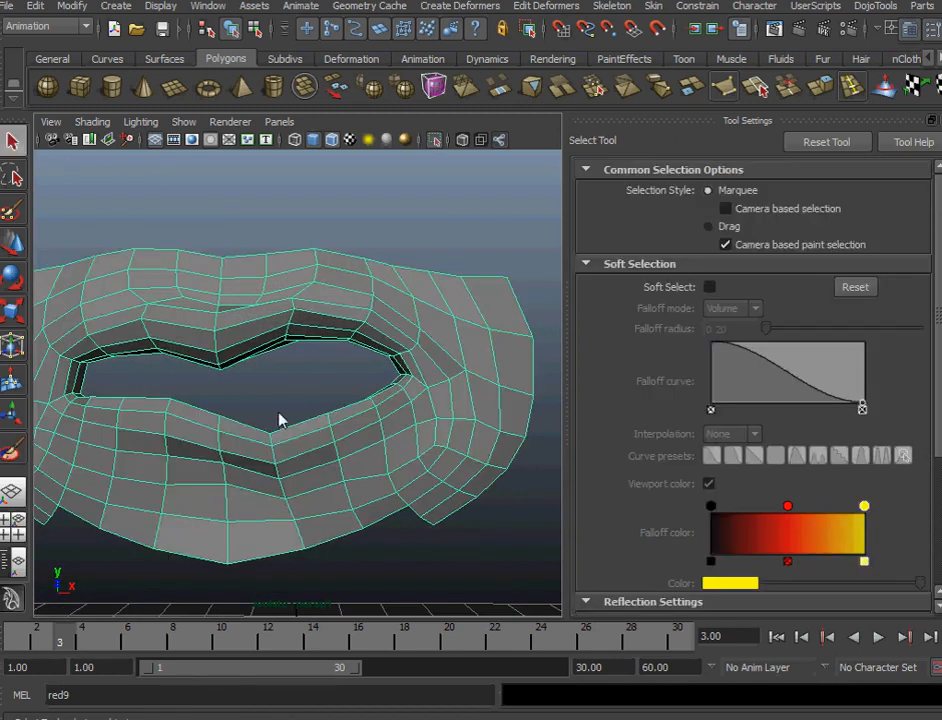
Play and scrub the animation between frames 1 and 6 to check how the lips deform, finishing at frame 1.
key(alt+v)
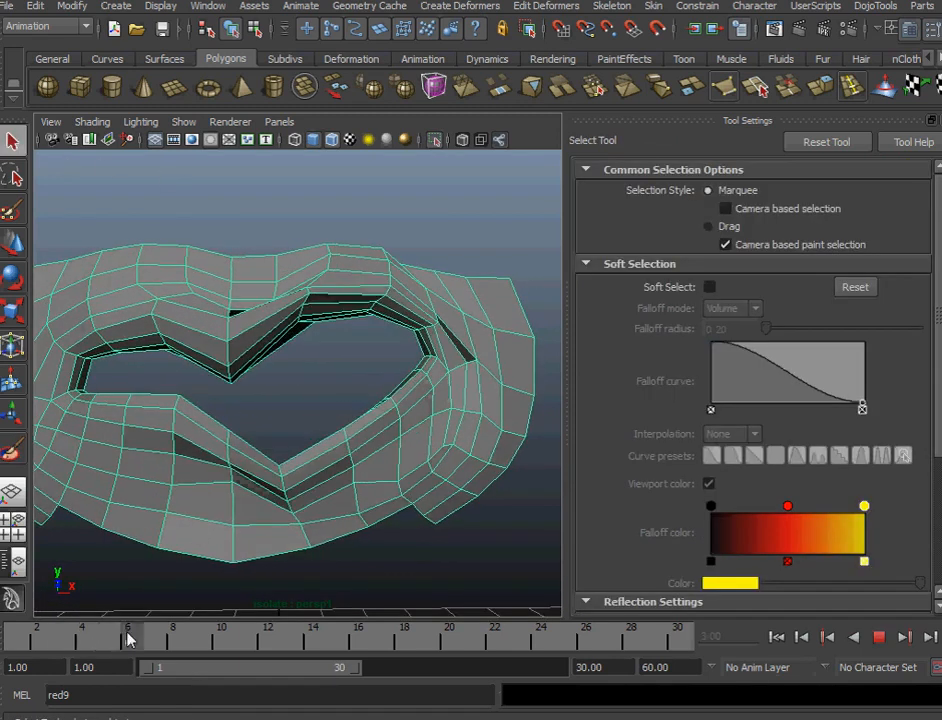
mouse_move(108, 624)
mouse_down()
mouse_move(38, 624)
mouse_move(121, 618)
mouse_move(26, 614)
mouse_move(130, 612)
mouse_move(15, 605)
mouse_move(130, 608)
mouse_move(25, 607)
mouse_move(116, 603)
mouse_move(17, 597)
mouse_move(127, 603)
mouse_up()
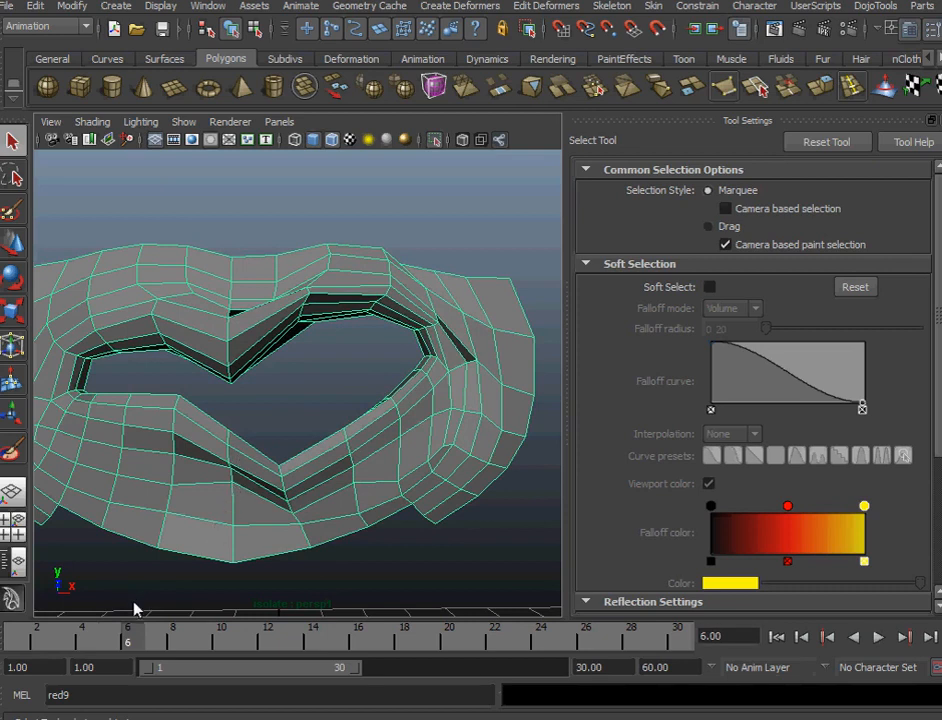
key(alt+v)
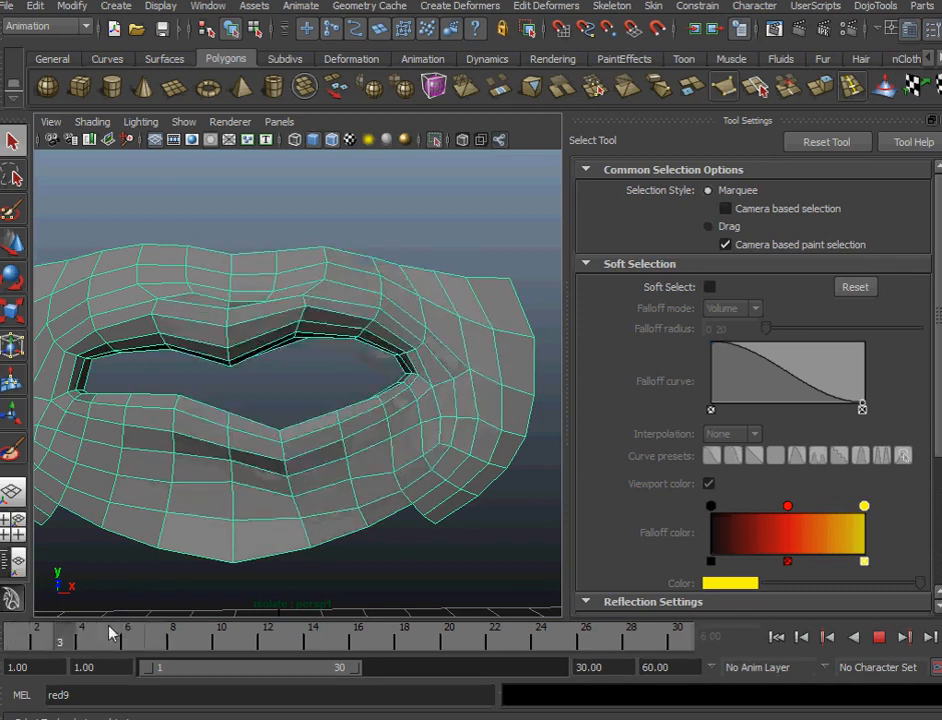
drag(65, 626, 19, 600)
mouse_move(287, 463)
alt+mouse_down()
mouse_move(288, 484)
mouse_move(294, 463)
alt+mouse_up()
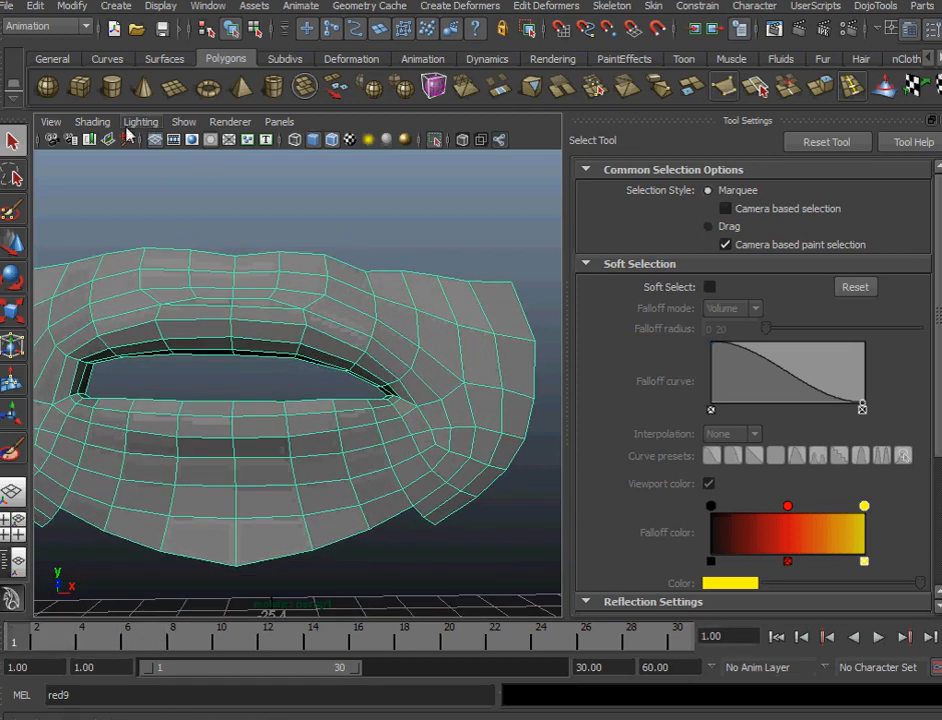
Turn off the isolated view and hide the Joints layer, with the mesh in face selection mode.
click(92, 121)
mouse_move(183, 121)
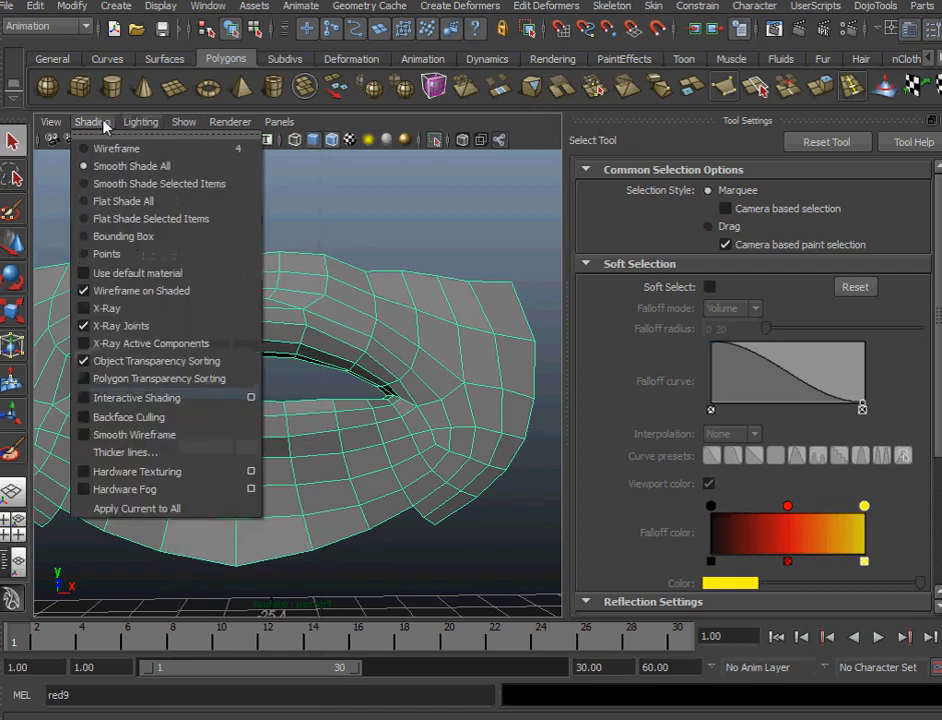
mouse_move(250, 148)
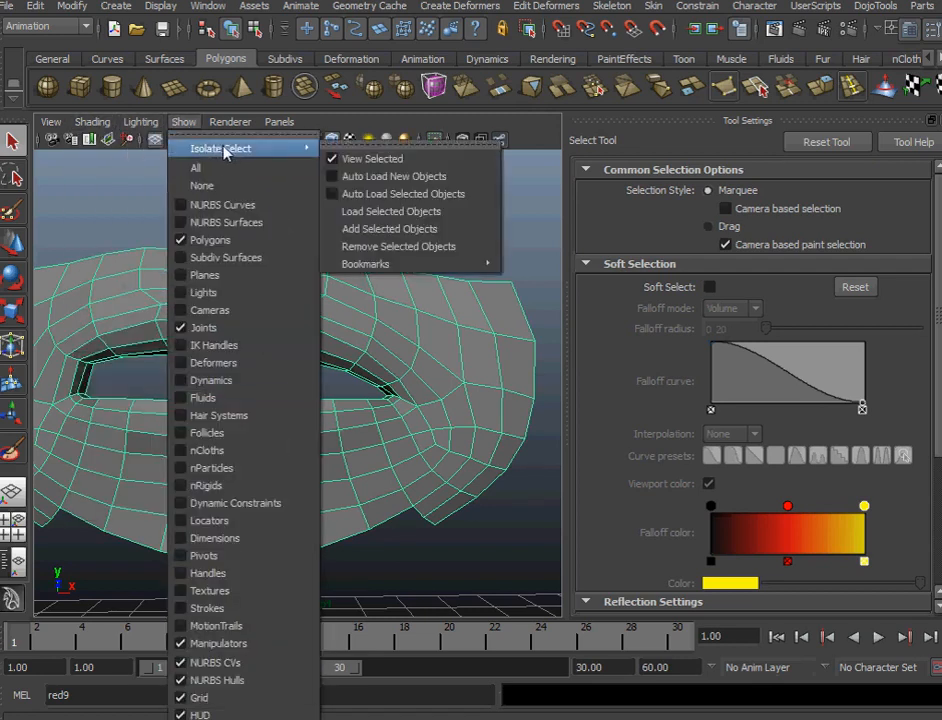
click(372, 160)
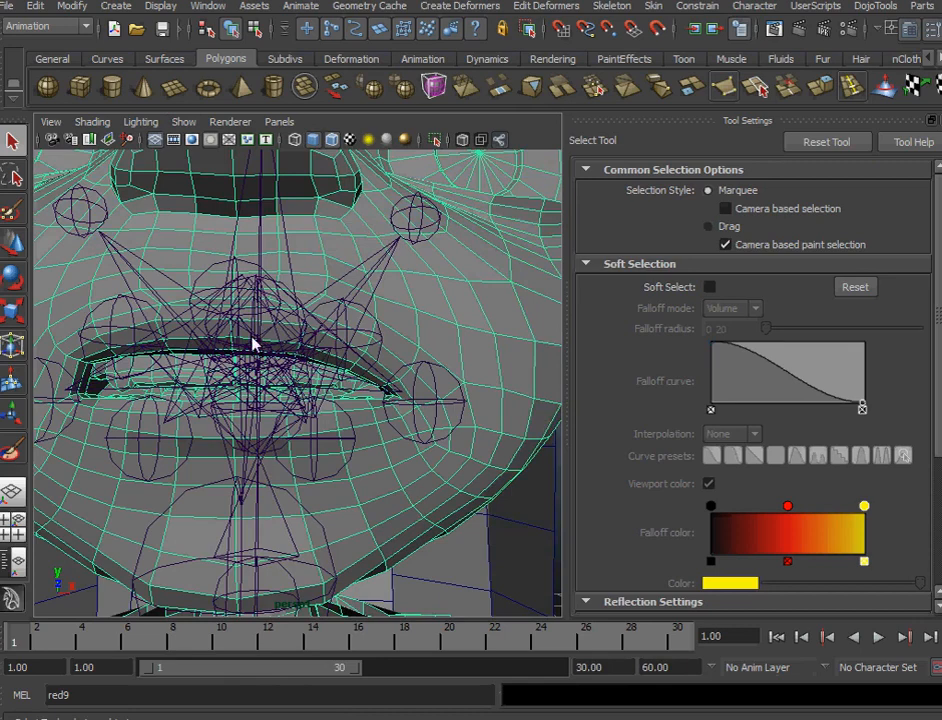
alt+drag(253, 345, 349, 330)
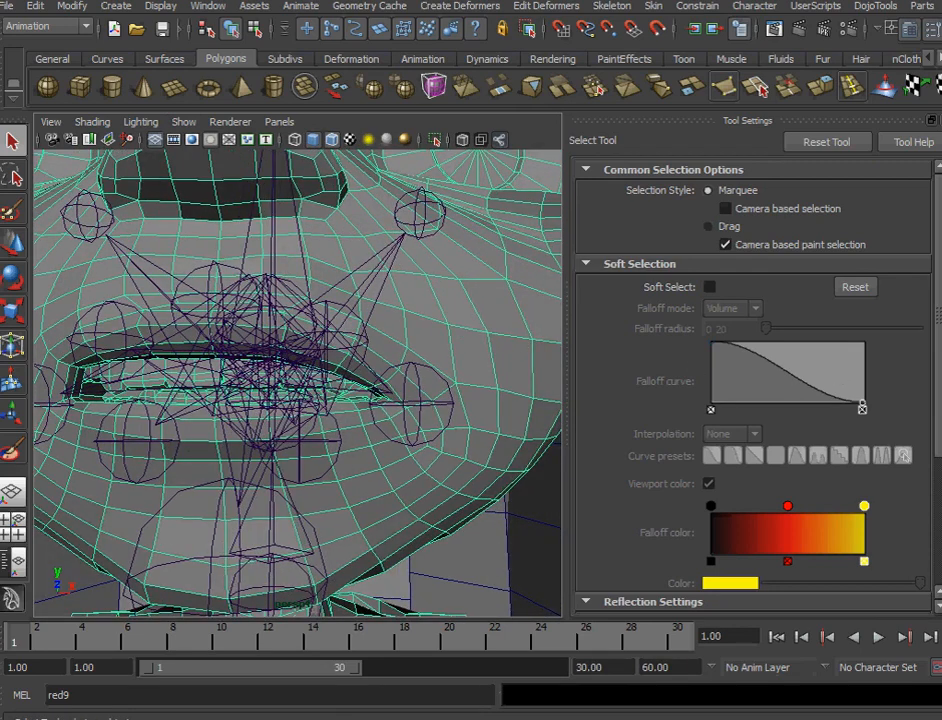
click(932, 28)
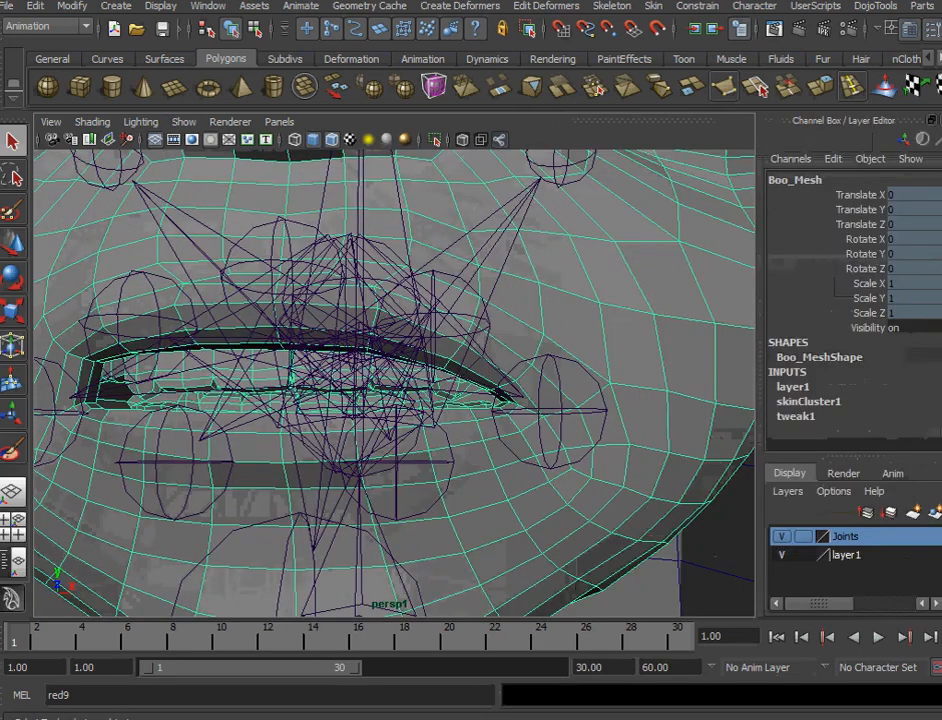
click(783, 537)
right_drag(388, 447, 405, 489)
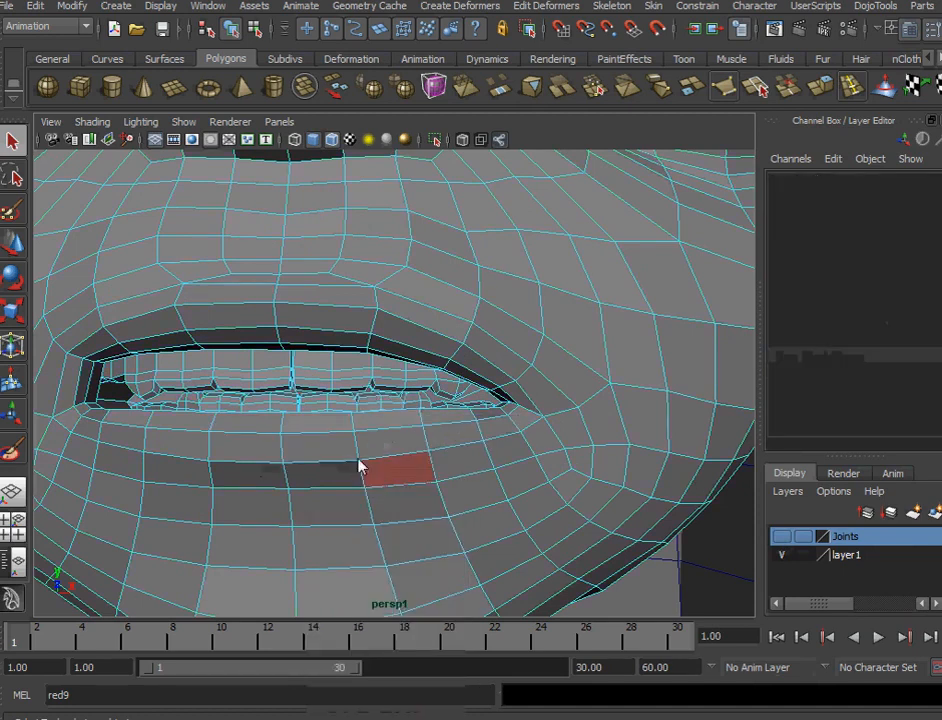
click(333, 459)
alt+drag(336, 494, 336, 499)
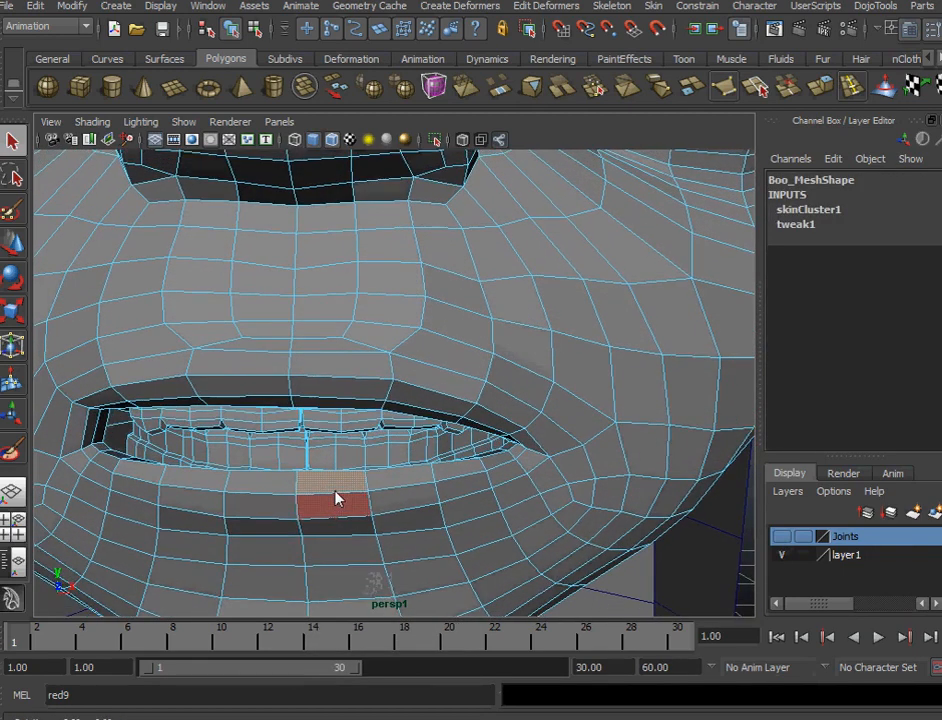
key(shift+period)
key(shift+period)
key(shift+period)
key(shift+period)
key(shift+period)
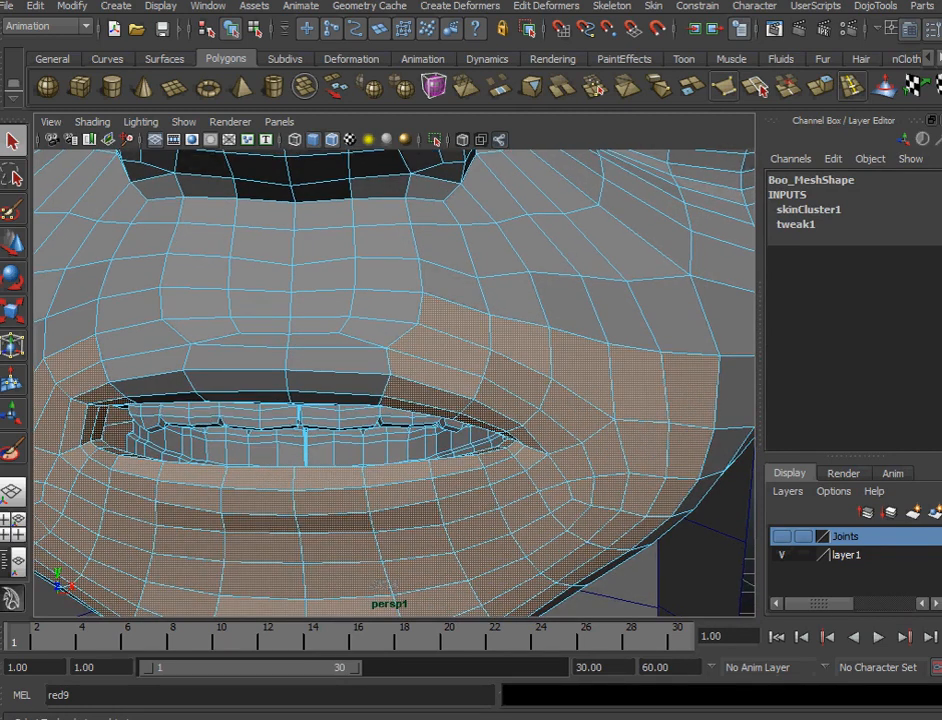
Select the loop of faces around the lip edge and grow the selection outward five times.
click(339, 479)
shift+double_click(251, 485)
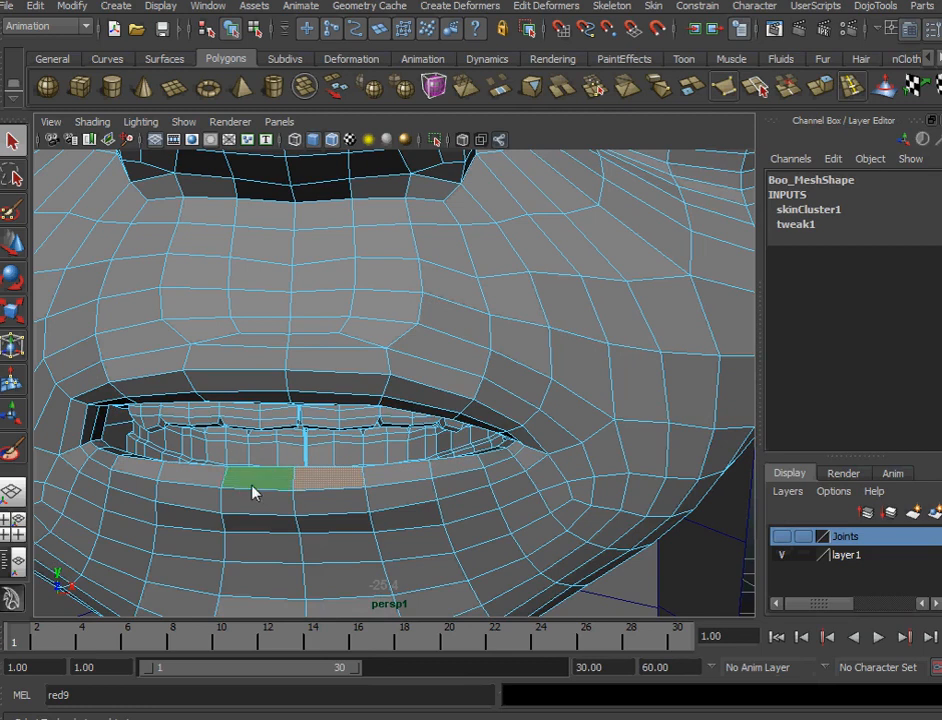
key(shift+period)
key(shift+period)
key(shift+period)
key(shift+period)
key(shift+period)
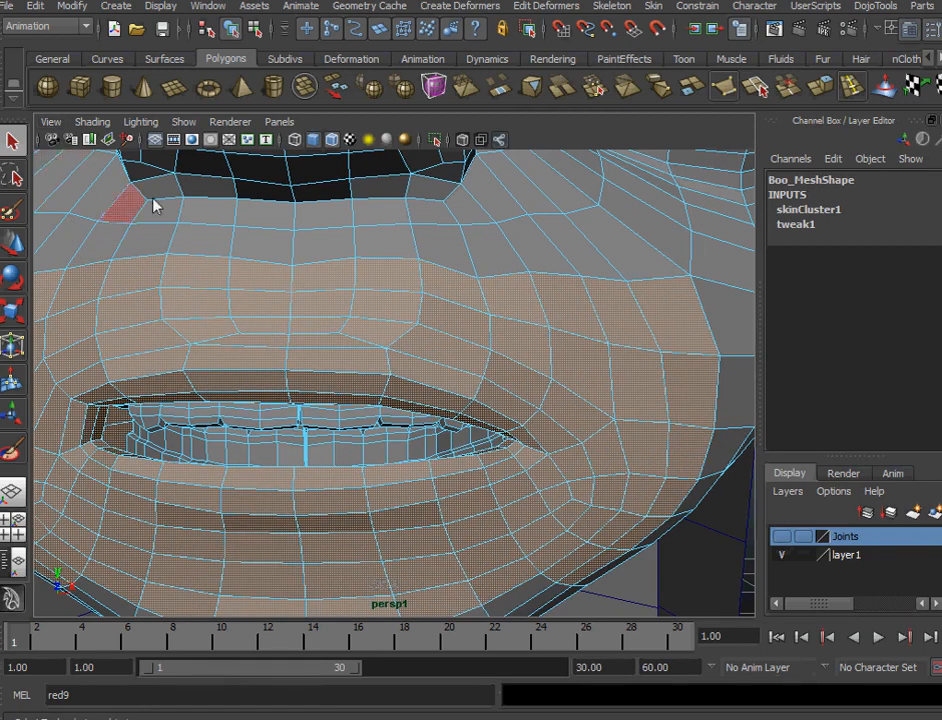
Isolate the selected mouth faces and reselect the mesh in object mode.
click(184, 122)
mouse_move(222, 148)
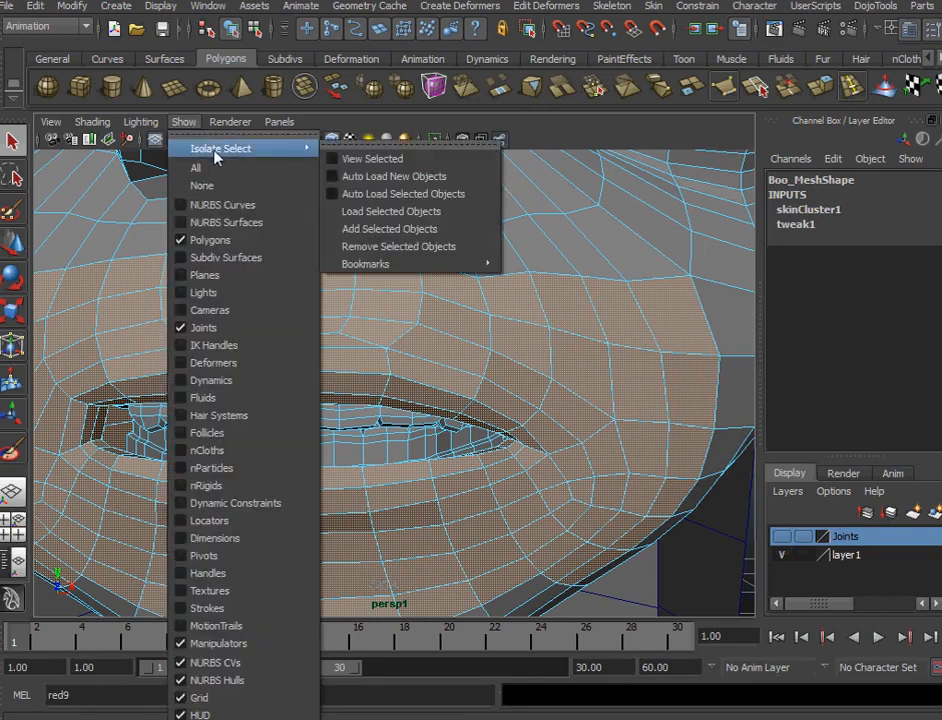
click(352, 157)
alt+drag(307, 397, 254, 393)
right_drag(299, 383, 362, 363)
click(326, 393)
With the Paint Skin Weights Tool, smooth jnt_lipUp's weights on the inner side of the upper lip.
alt+drag(243, 414, 425, 376)
mouse_move(370, 486)
alt+mouse_down()
mouse_move(217, 503)
mouse_move(278, 486)
mouse_move(277, 476)
alt+mouse_up()
right_drag(277, 475, 210, 465)
mouse_move(210, 465)
alt+mouse_down()
mouse_move(387, 458)
mouse_move(287, 457)
mouse_move(301, 414)
mouse_move(347, 442)
mouse_move(484, 416)
mouse_move(617, 420)
mouse_move(444, 419)
mouse_move(309, 396)
mouse_move(352, 420)
alt+mouse_up()
alt+right_drag(352, 412, 405, 450)
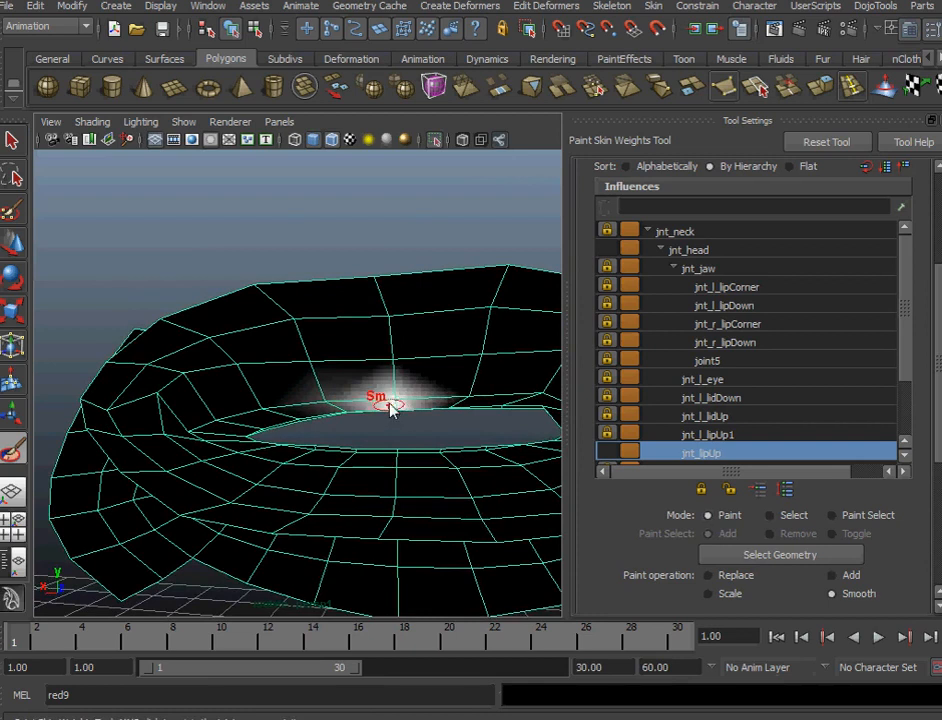
alt+drag(396, 392, 384, 397)
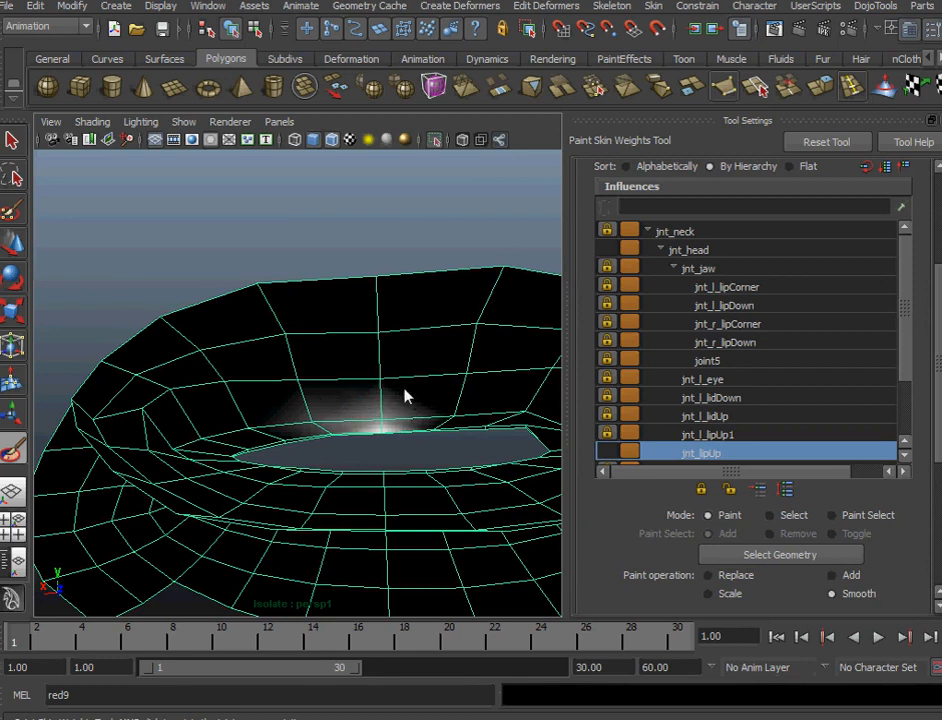
Compare jnt_head's weights on the inner upper lip and lock jnt_lipUp's weights.
click(693, 253)
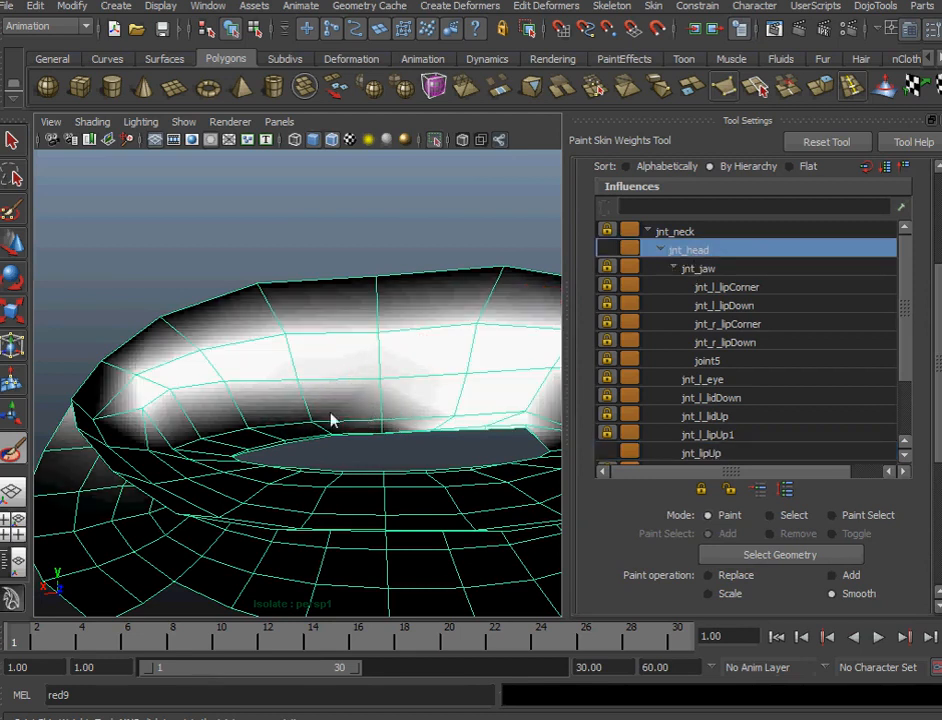
click(700, 453)
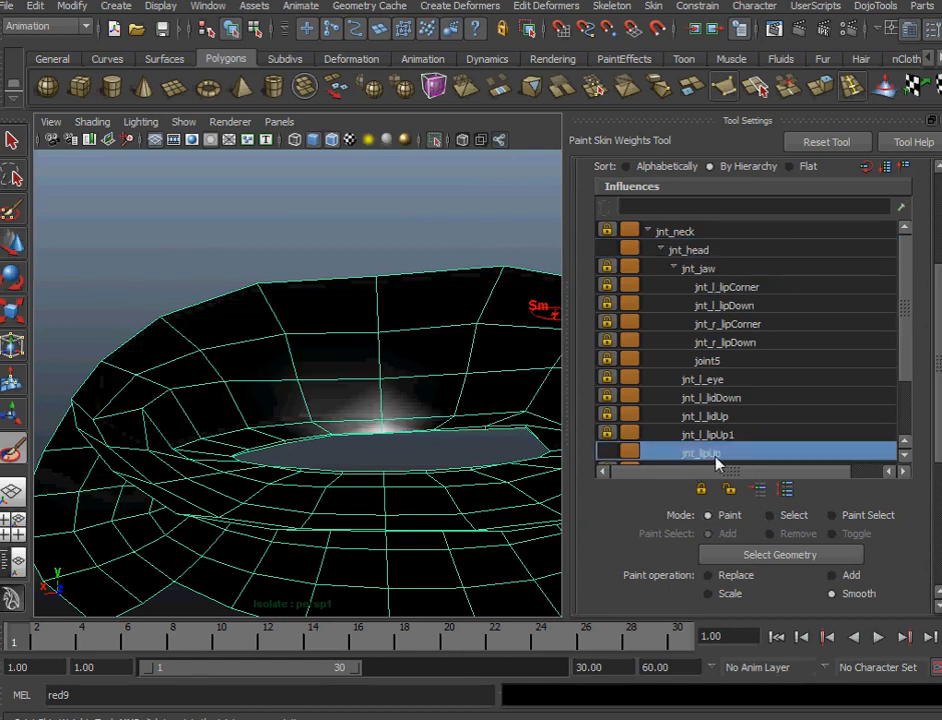
click(701, 489)
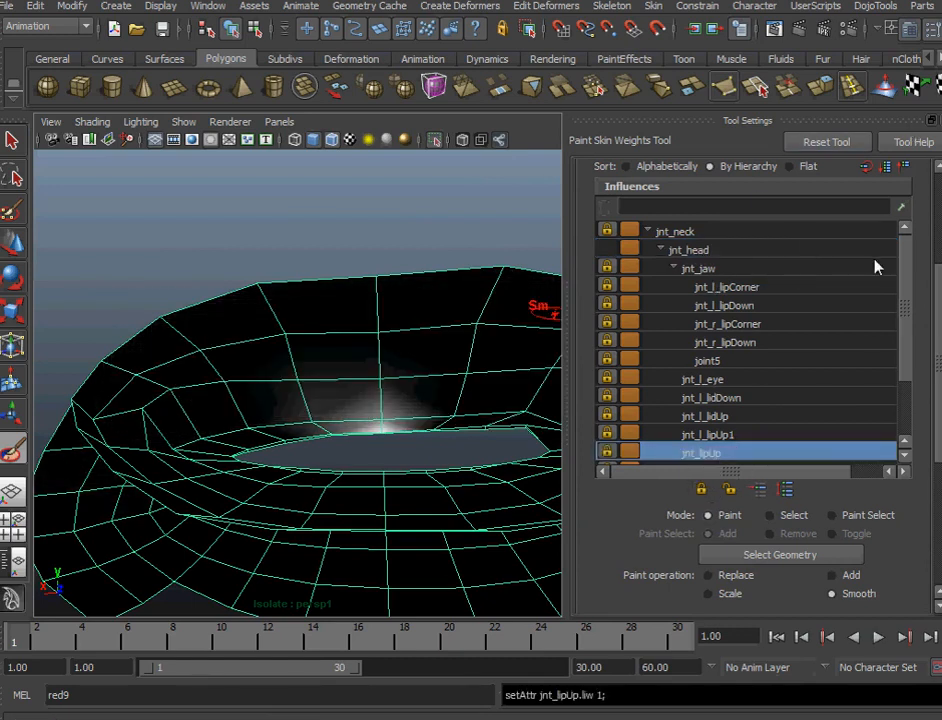
alt+drag(322, 409, 175, 416)
alt+right_drag(175, 416, 330, 415)
alt+drag(330, 415, 298, 451)
alt+right_drag(298, 451, 269, 406)
alt+drag(269, 406, 347, 410)
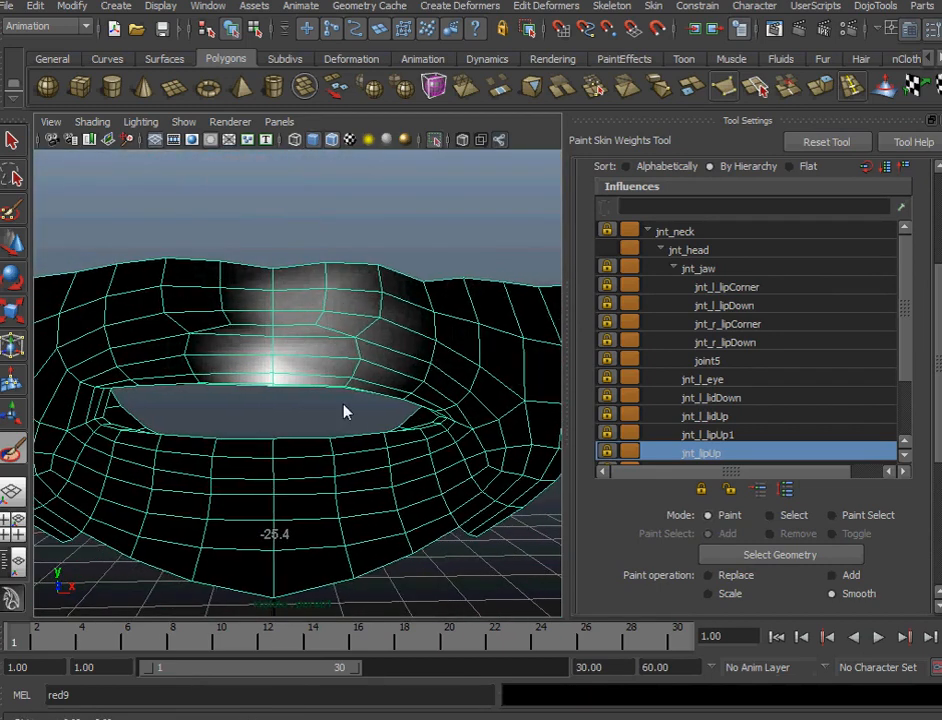
Scrub the animation to frame 7 and inspect the posed mouth around the middle of the upper lip.
click(14, 142)
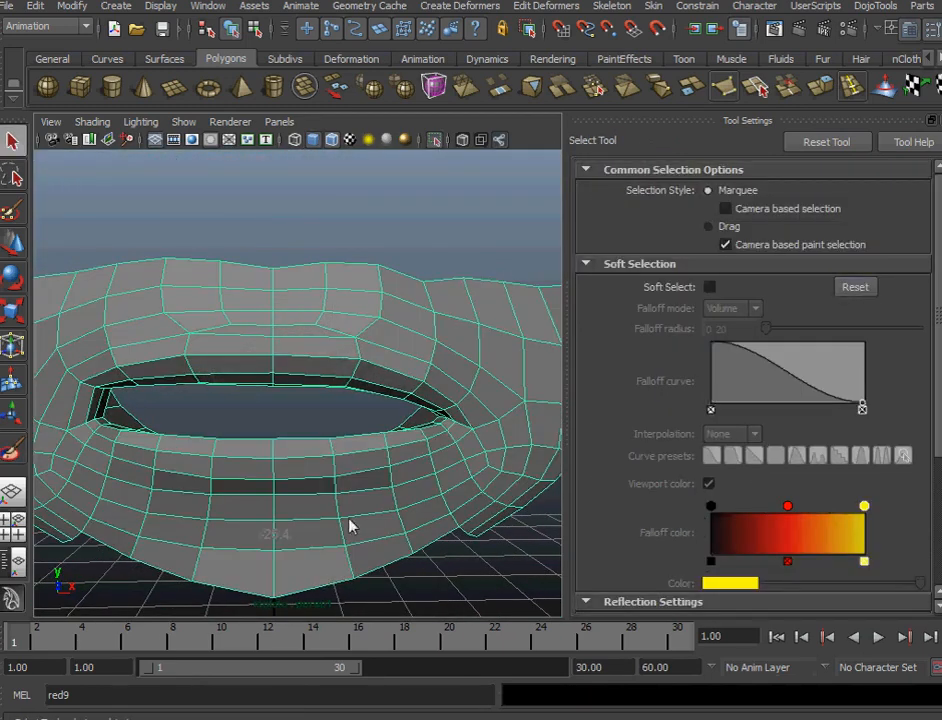
drag(52, 630, 150, 635)
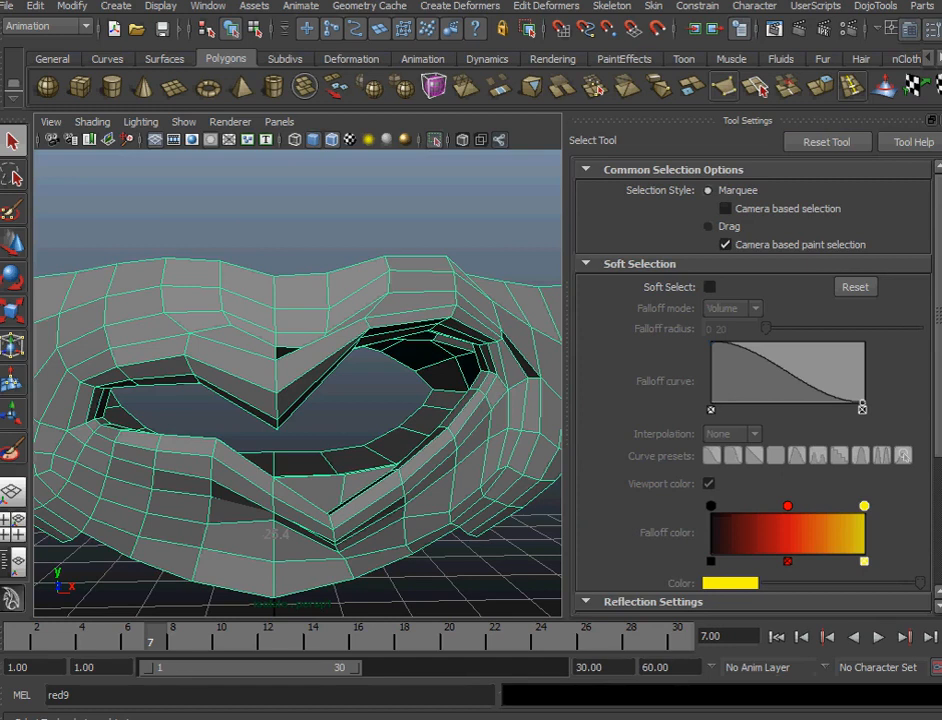
click(141, 348)
key(e)
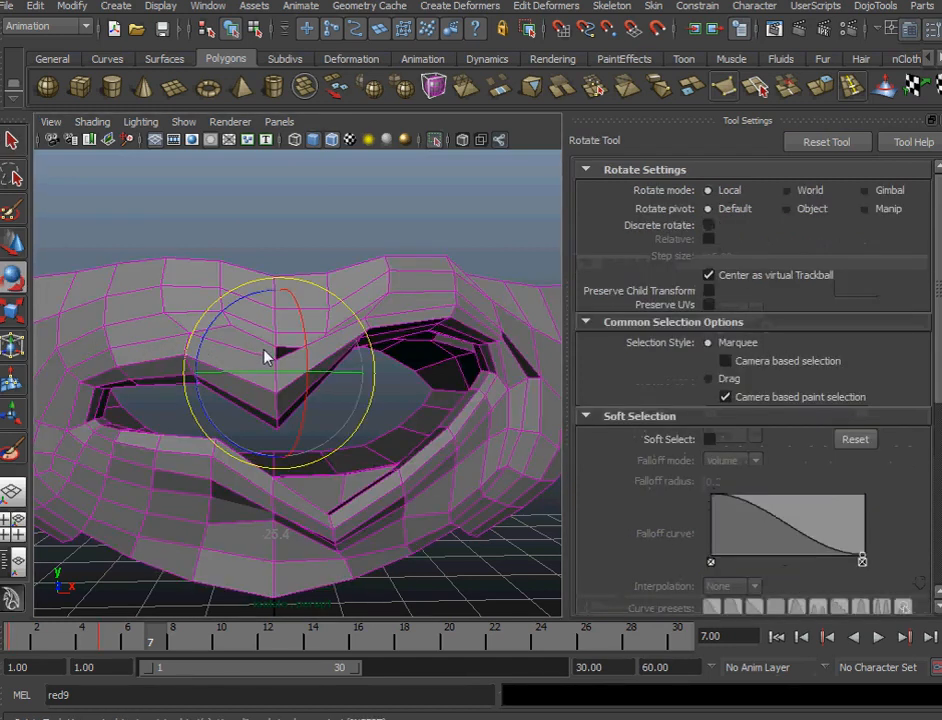
drag(268, 375, 298, 385)
Reselect the mesh for skin weight painting and unlock jnt_l_lipUp1's weights.
alt+right_drag(298, 385, 477, 363)
click(415, 366)
right_drag(362, 362, 252, 330)
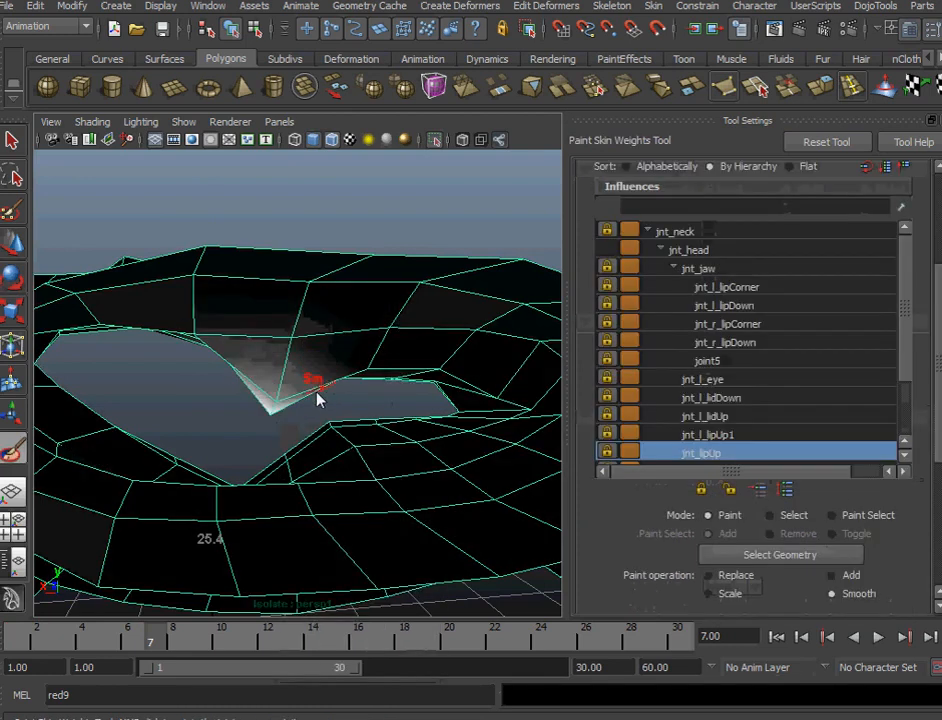
alt+drag(311, 378, 288, 395)
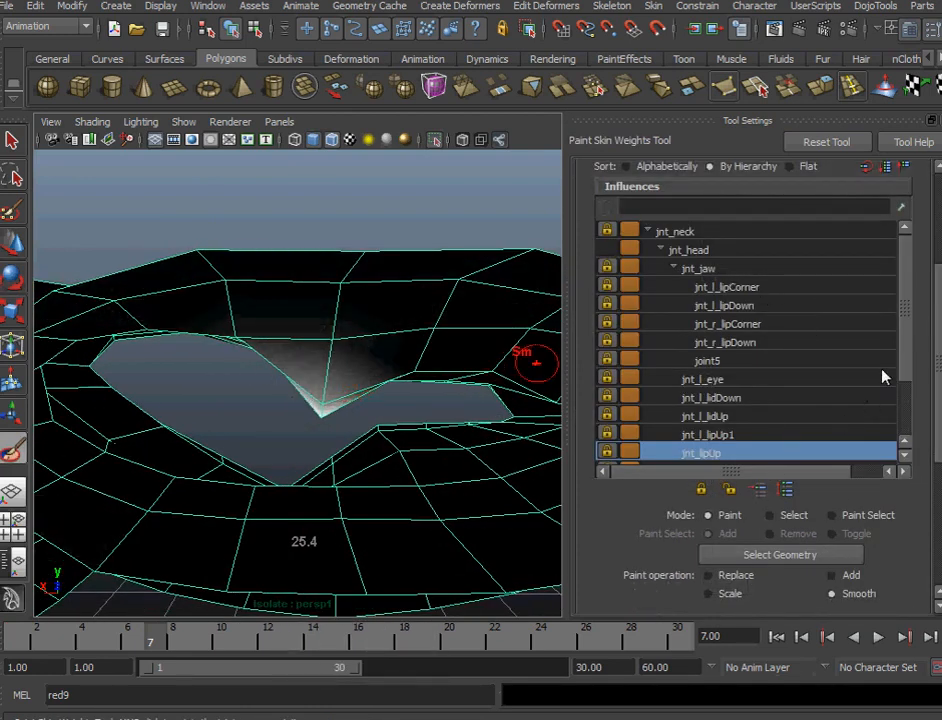
click(735, 437)
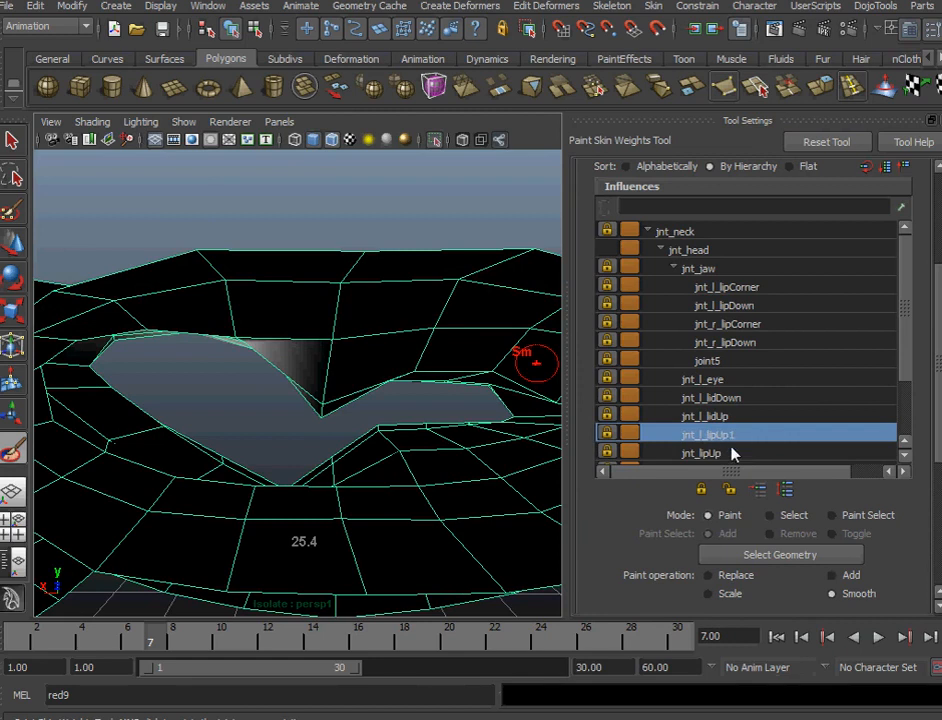
click(730, 491)
Smooth jnt_l_lipUp1's weights along the inner side and rim of the left upper lip at frame 7.
mouse_move(140, 350)
alt+mouse_down()
mouse_move(151, 311)
mouse_move(212, 476)
alt+mouse_up()
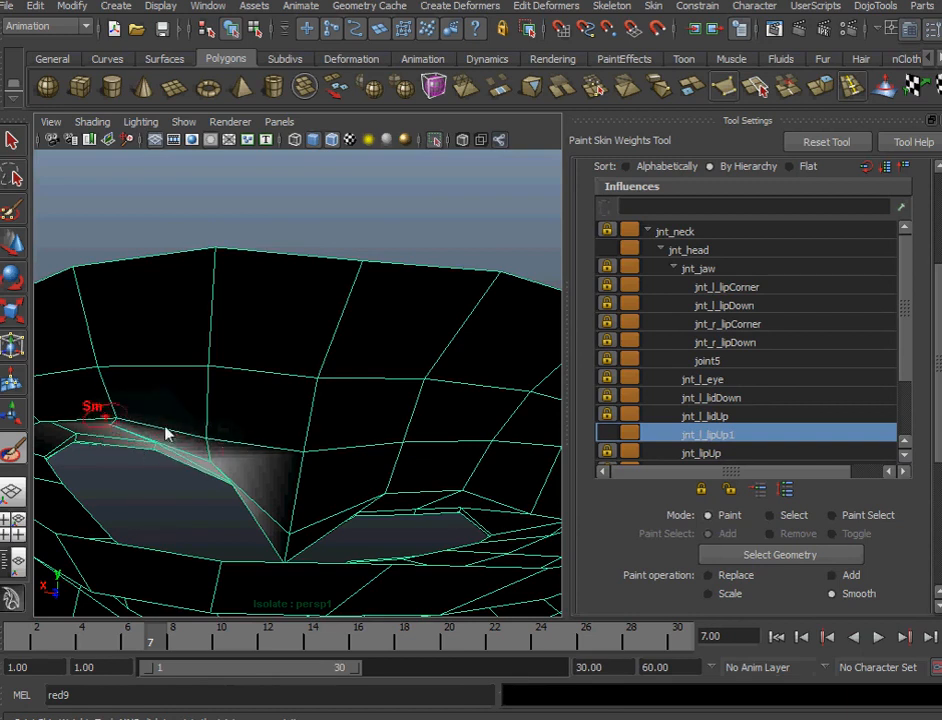
mouse_move(193, 421)
alt+mouse_down()
mouse_move(398, 443)
mouse_move(547, 425)
mouse_move(311, 362)
mouse_move(301, 427)
mouse_move(293, 400)
mouse_move(326, 383)
mouse_move(351, 351)
mouse_move(310, 363)
alt+mouse_up()
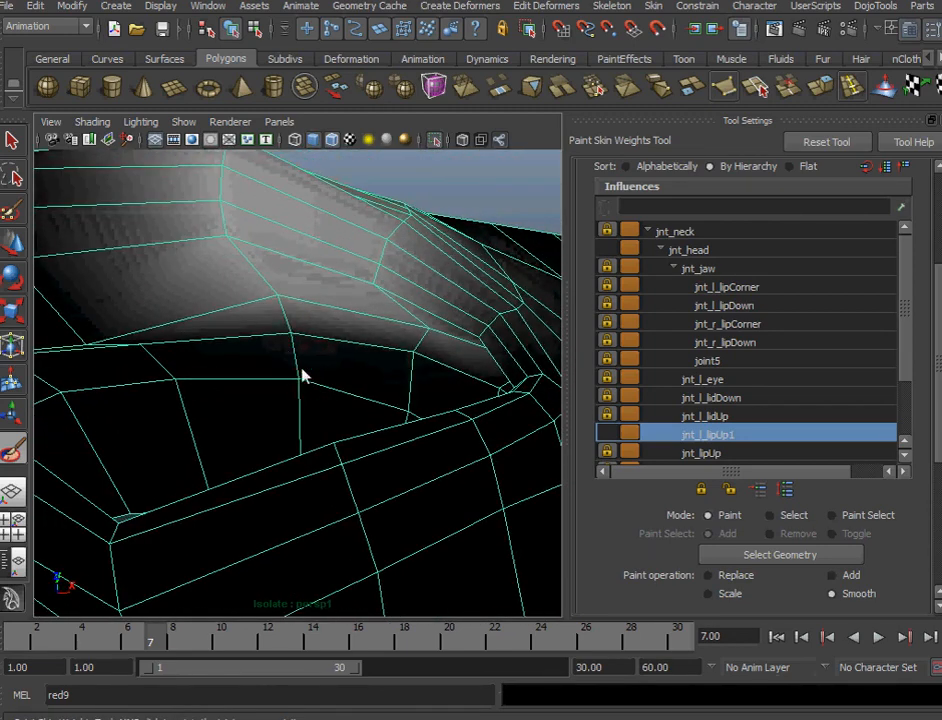
alt+drag(390, 372, 527, 390)
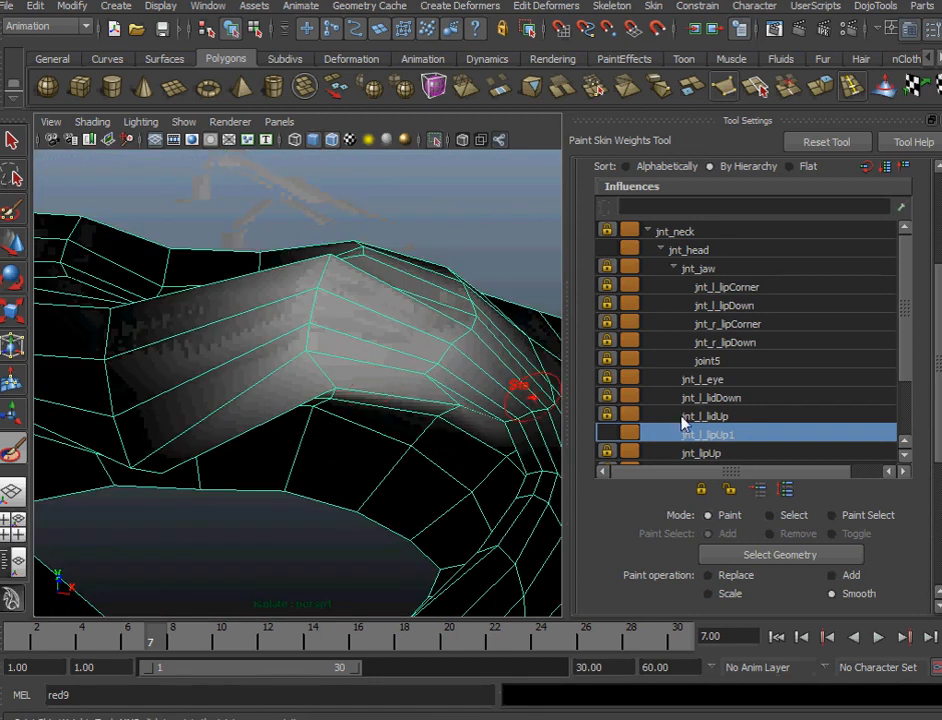
Lock jnt_l_lipUp1's weights and unlock jnt_l_lipCorner's weights.
click(704, 490)
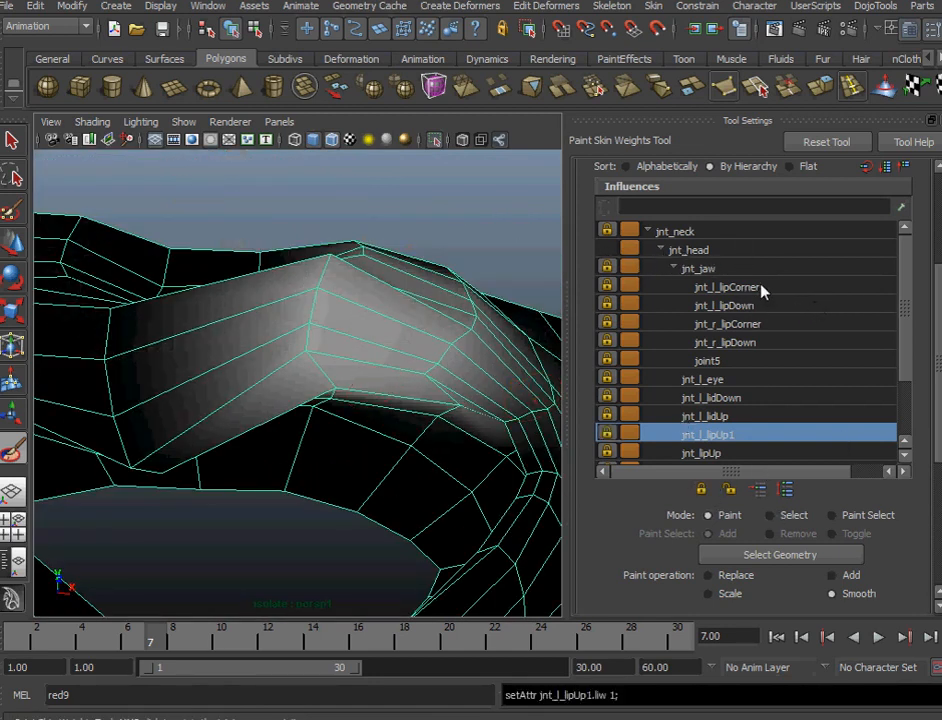
click(725, 287)
click(731, 488)
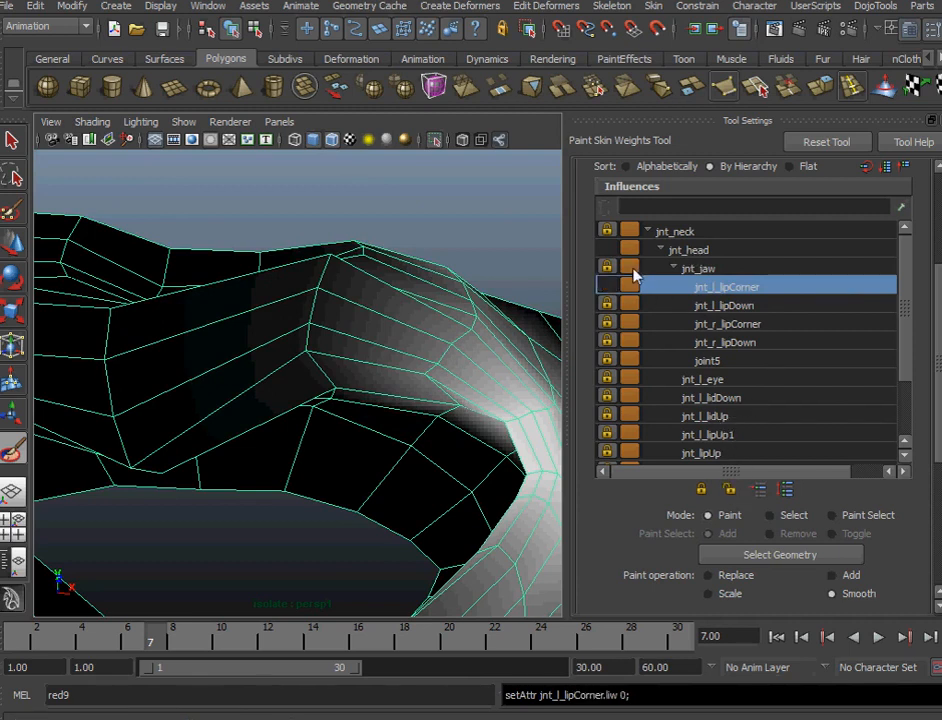
Examine the jnt_neck, jnt_head and jnt_jaw weights around the left upper lip in turn.
click(676, 231)
click(688, 250)
click(698, 268)
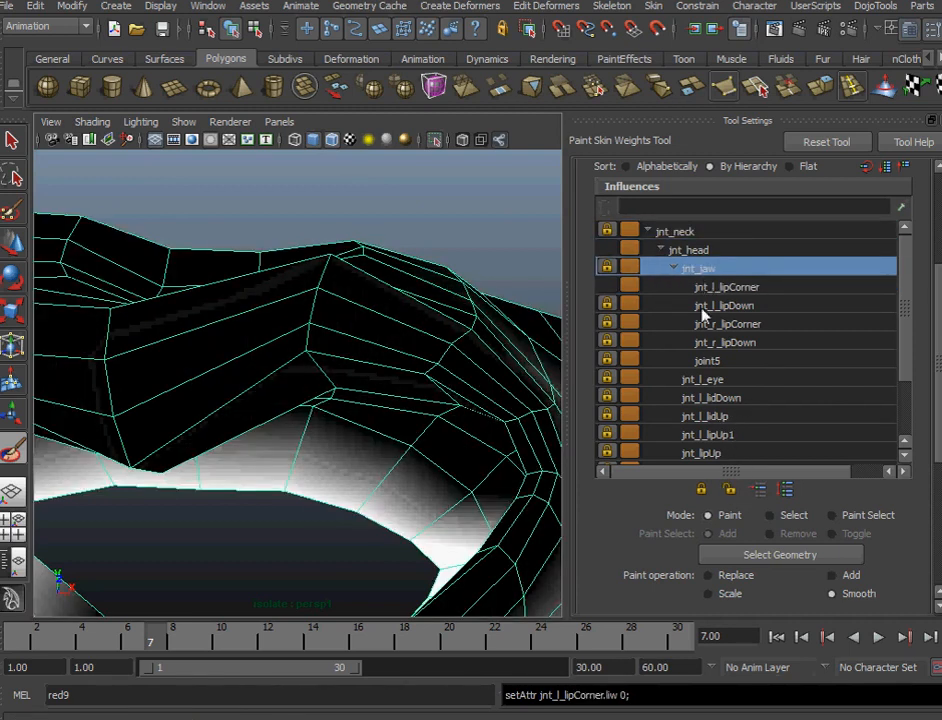
Unlock jnt_jaw's weights and smooth them around the inner left mouth corner at frame 8.
click(734, 488)
alt+drag(365, 452, 232, 606)
mouse_move(162, 641)
mouse_down()
mouse_move(12, 641)
mouse_move(170, 641)
mouse_up()
alt+drag(390, 466, 430, 466)
alt+drag(294, 467, 496, 452)
alt+right_drag(505, 448, 543, 511)
alt+drag(543, 511, 477, 527)
alt+right_drag(477, 527, 453, 595)
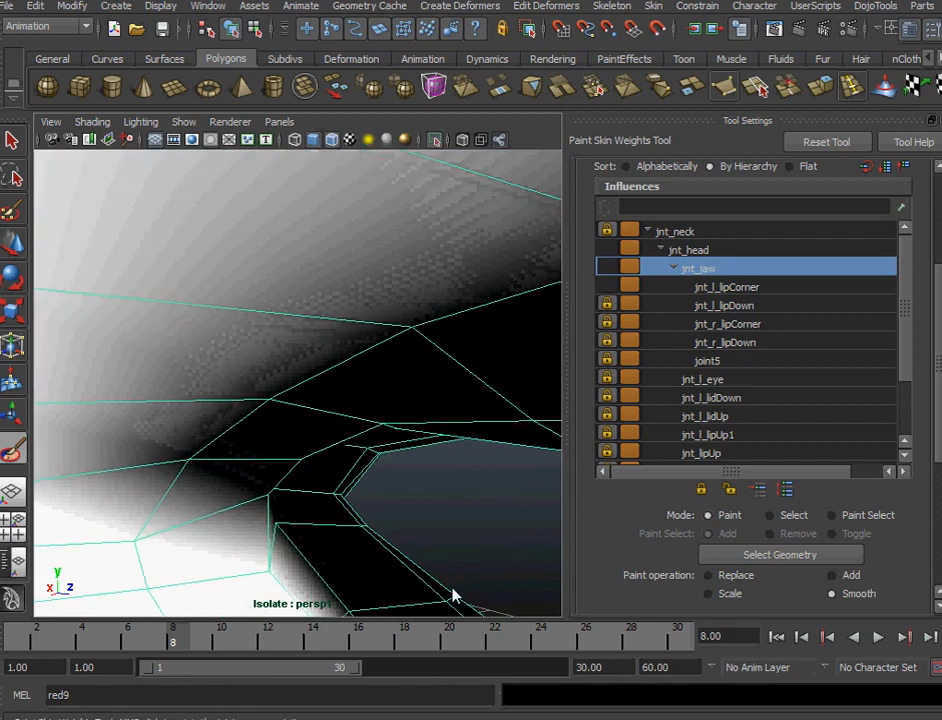
mouse_move(265, 497)
mouse_down()
mouse_move(273, 507)
mouse_move(305, 467)
mouse_move(258, 494)
mouse_move(196, 479)
mouse_move(410, 538)
mouse_move(378, 547)
mouse_move(410, 532)
mouse_move(490, 527)
mouse_up()
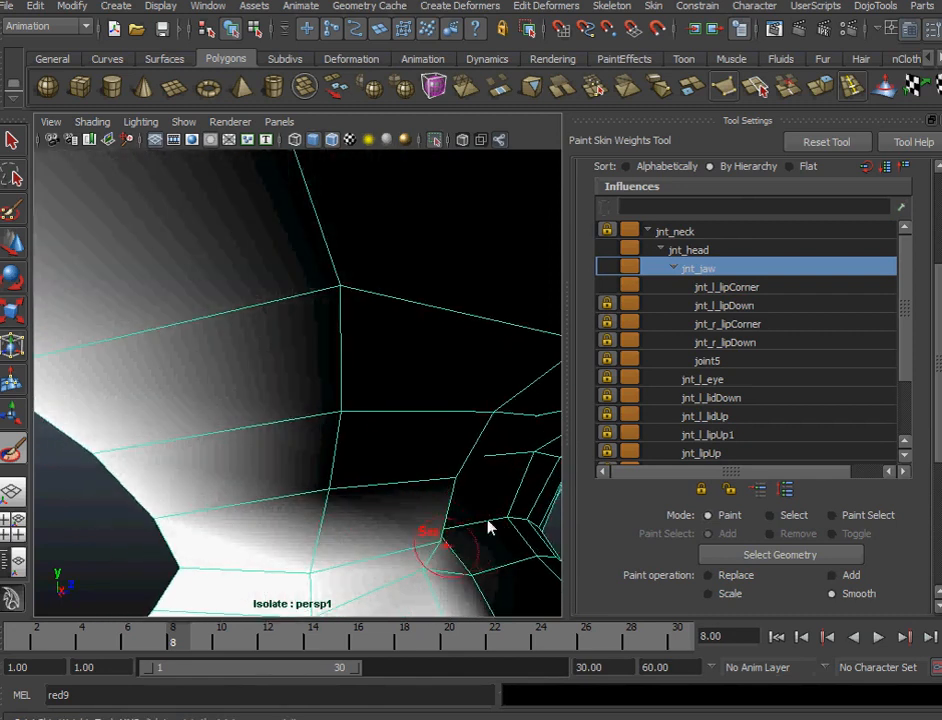
alt+drag(391, 549, 551, 517)
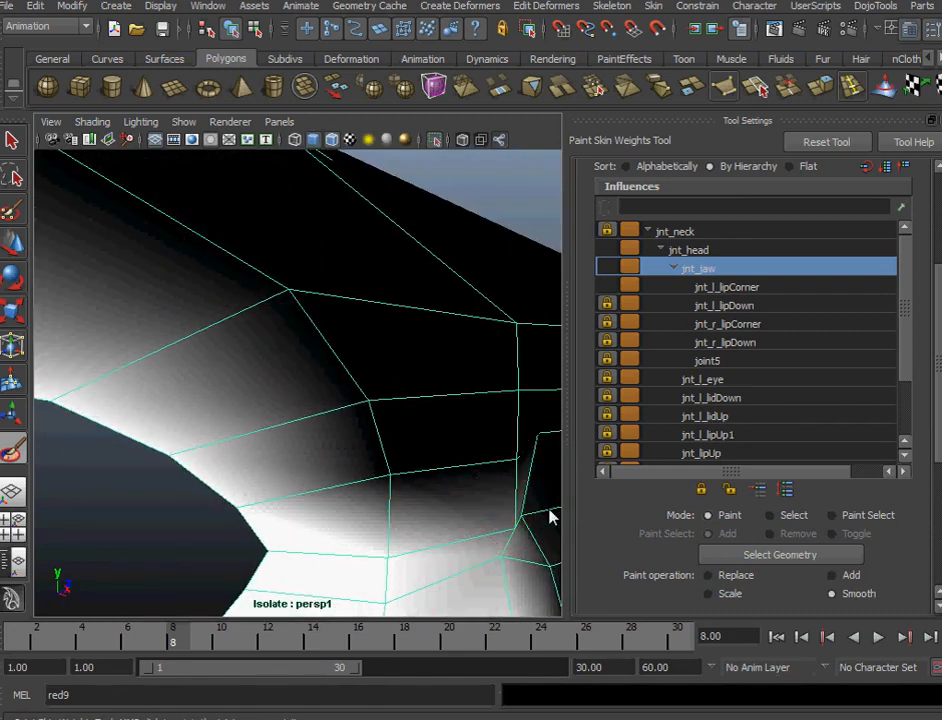
mouse_move(505, 471)
mouse_down()
mouse_move(416, 440)
mouse_move(407, 551)
mouse_up()
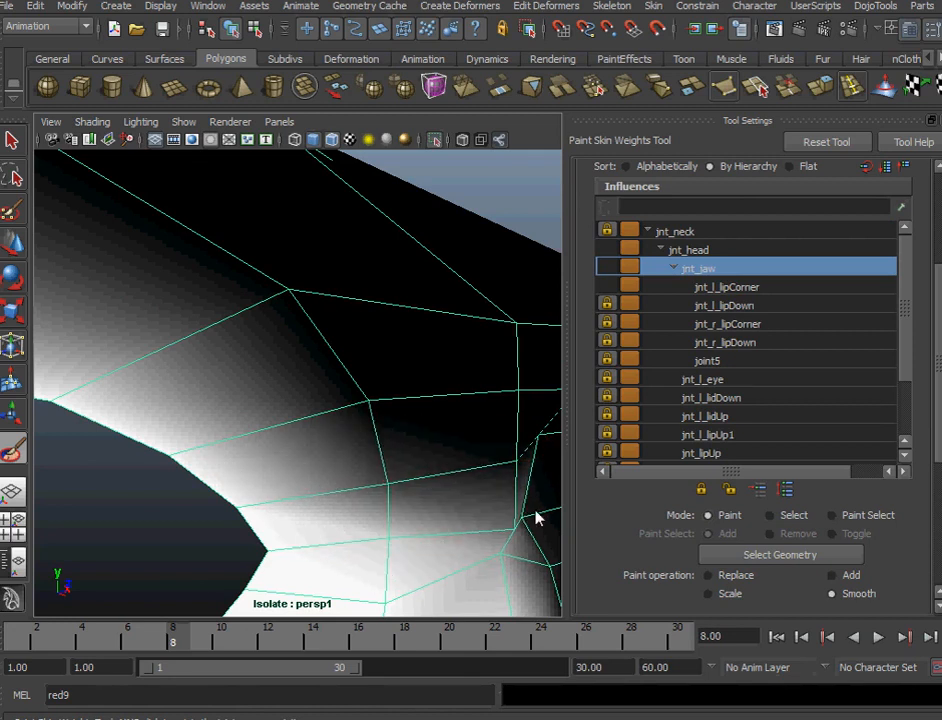
alt+drag(397, 596, 418, 454)
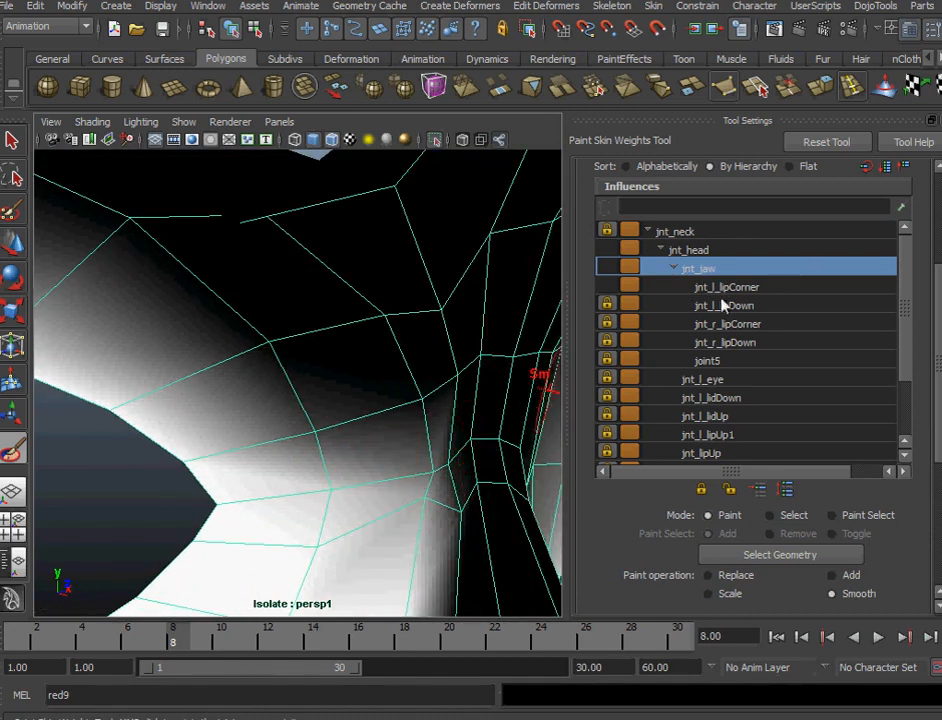
Smooth jnt_l_lipCorner's weights across the inner side of the left mouth corner.
click(750, 288)
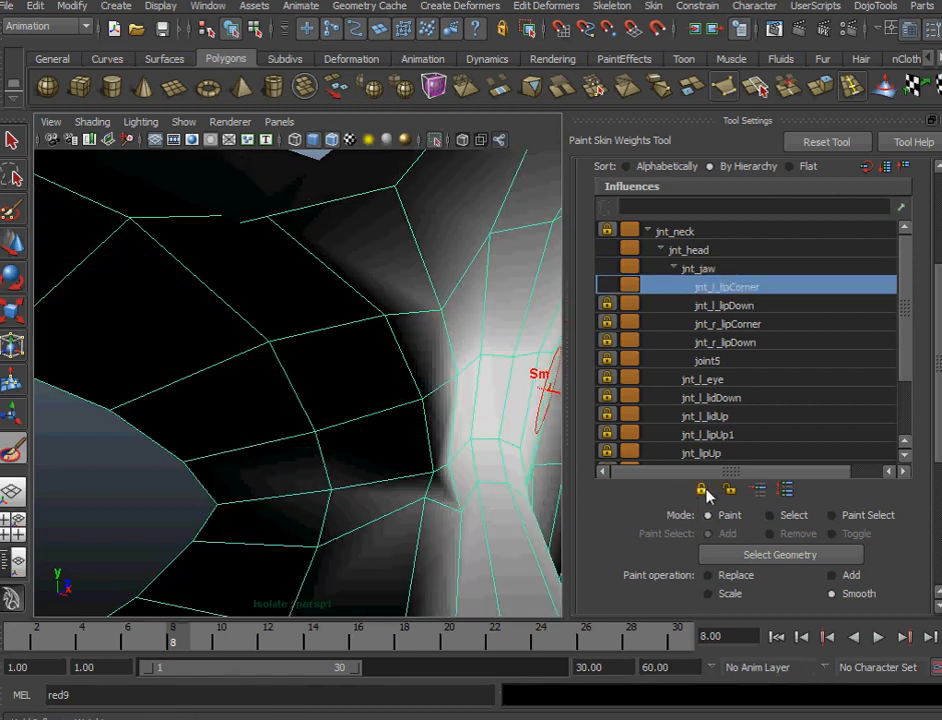
mouse_move(424, 508)
mouse_down()
mouse_move(437, 500)
mouse_move(429, 461)
mouse_move(288, 515)
mouse_up()
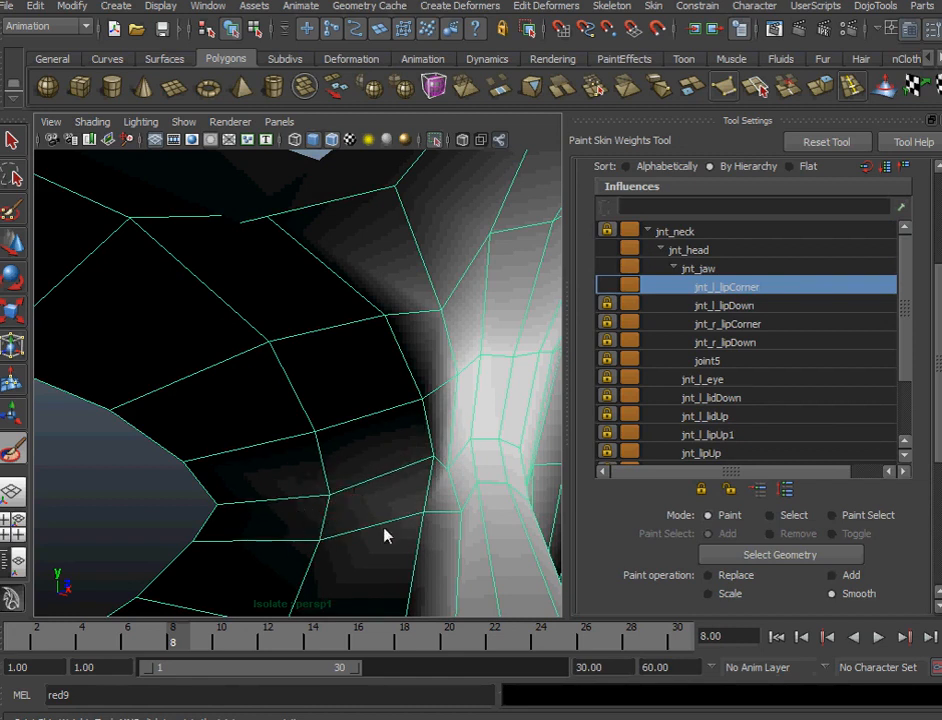
mouse_move(410, 380)
alt+mouse_down()
mouse_move(385, 400)
mouse_move(378, 368)
mouse_move(394, 376)
mouse_move(395, 496)
mouse_move(421, 526)
mouse_move(337, 563)
alt+mouse_up()
mouse_move(372, 515)
alt+mouse_down()
mouse_move(383, 473)
mouse_move(349, 448)
mouse_move(362, 474)
mouse_move(406, 491)
alt+mouse_up()
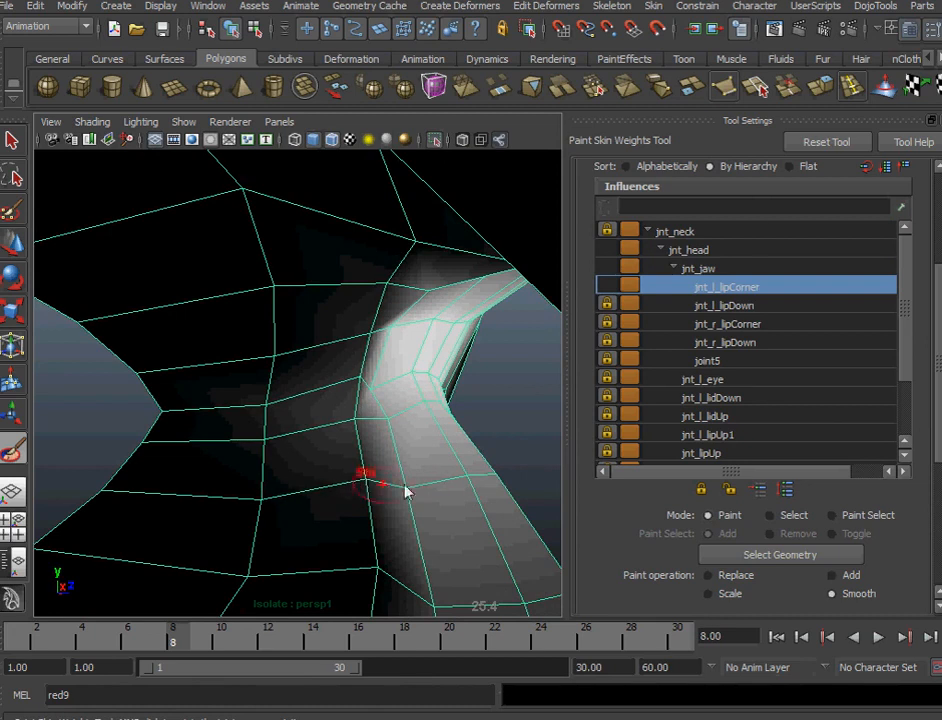
Lock jnt_head's weights and finish smoothing jnt_l_lipCorner's weights below the inner left mouth corner, locking them as well.
click(704, 254)
click(702, 488)
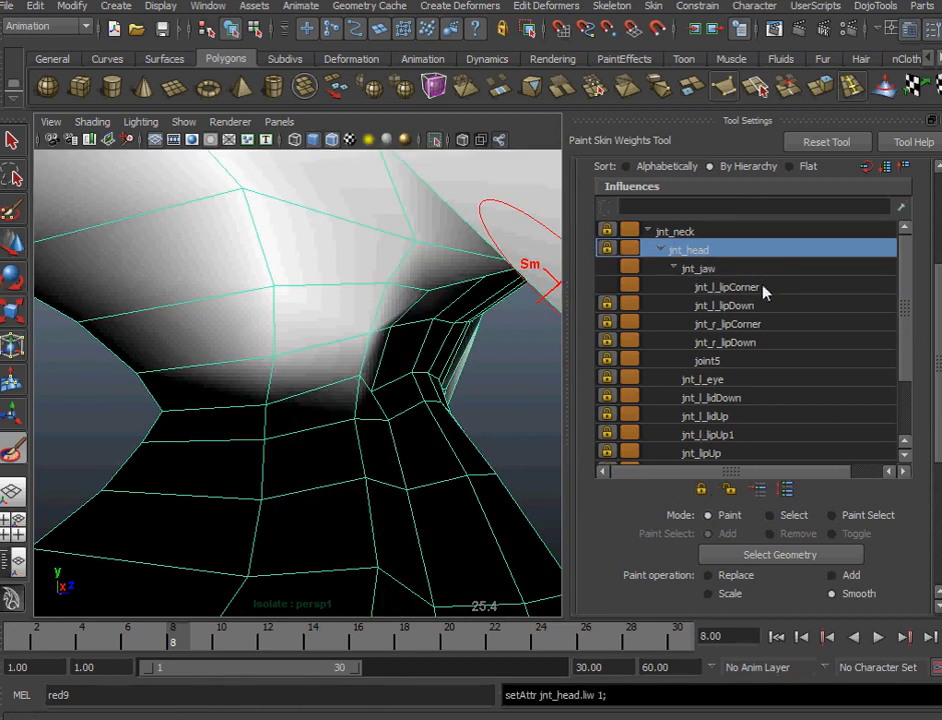
click(714, 270)
click(714, 287)
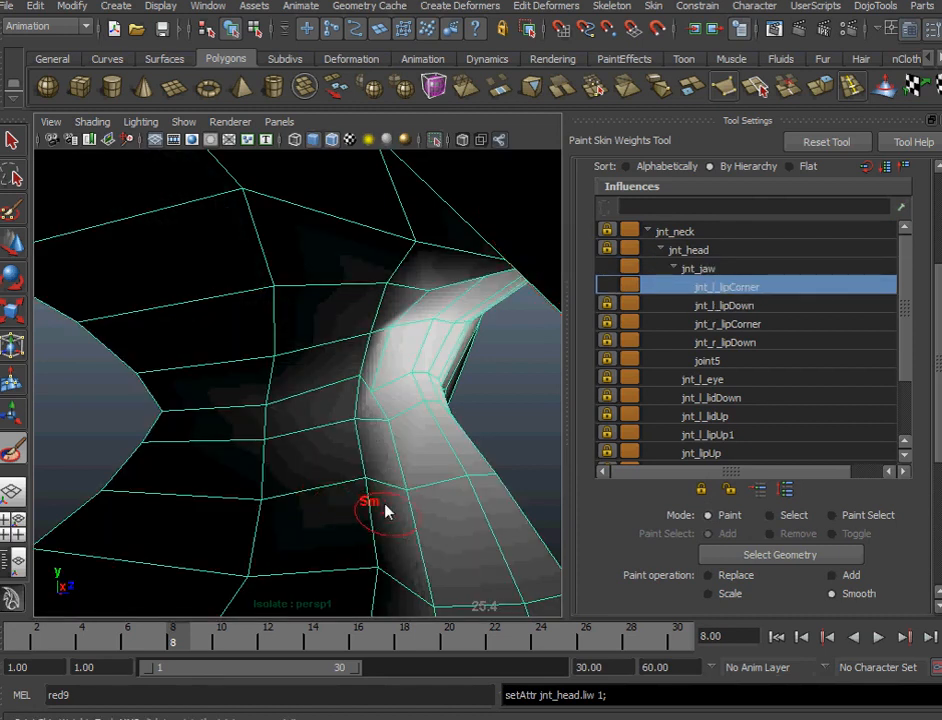
alt+drag(372, 560, 358, 542)
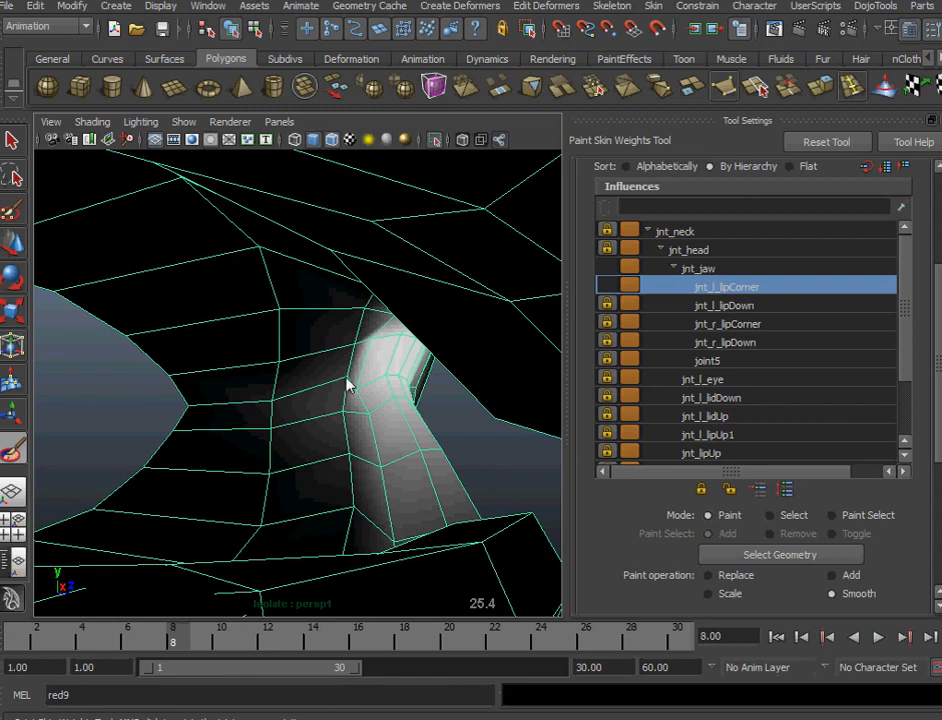
alt+drag(385, 489, 470, 445)
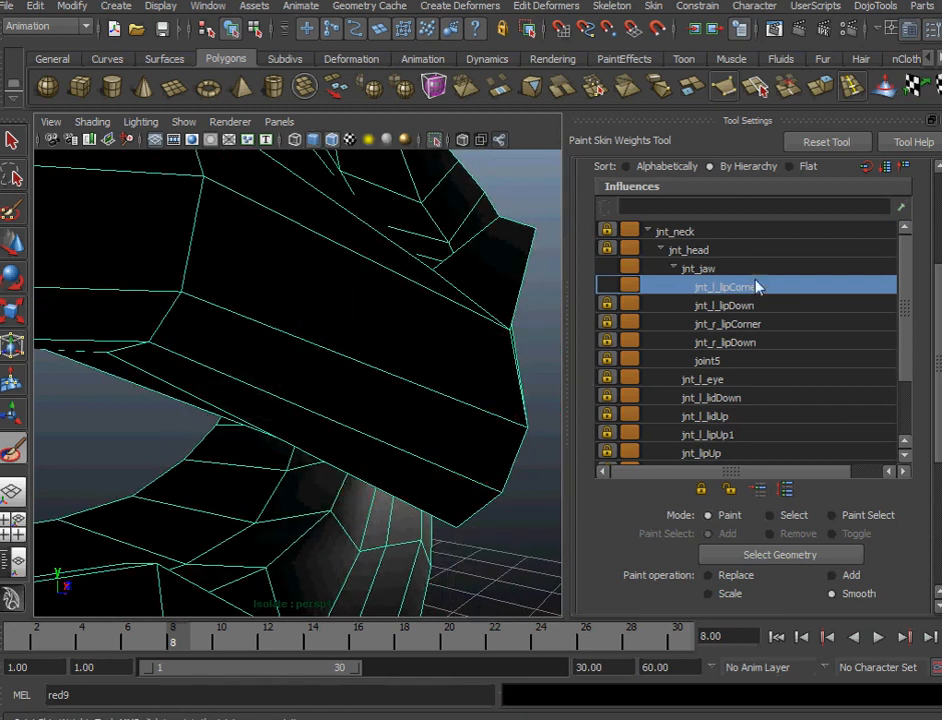
click(701, 489)
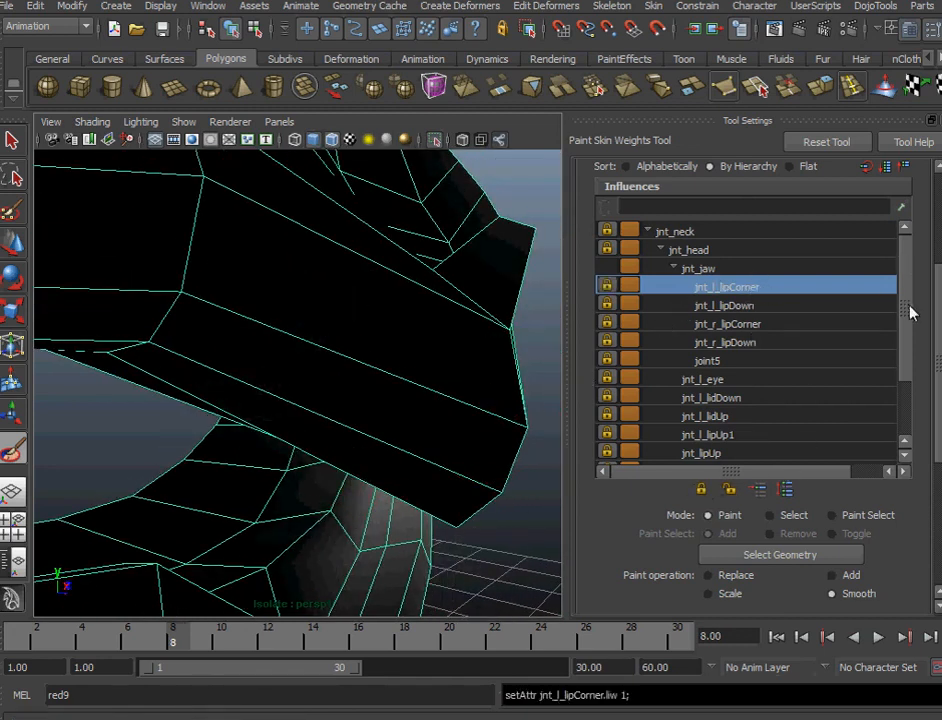
Unlock jnt_l_lipDown's weights and smooth them along the left side of the lower lip.
click(764, 310)
mouse_move(481, 452)
alt+mouse_down()
mouse_move(109, 449)
mouse_move(109, 433)
alt+mouse_up()
scroll(198, 383, up, 4)
mouse_move(200, 401)
alt+mouse_down()
mouse_move(250, 429)
mouse_move(349, 451)
alt+mouse_up()
mouse_move(329, 408)
mouse_down()
mouse_move(341, 459)
mouse_move(462, 592)
mouse_move(443, 537)
mouse_move(316, 348)
mouse_move(421, 505)
mouse_move(414, 530)
mouse_move(372, 458)
mouse_move(337, 424)
mouse_move(328, 432)
mouse_move(343, 519)
mouse_move(389, 530)
mouse_move(412, 462)
mouse_move(437, 499)
mouse_move(465, 497)
mouse_move(388, 421)
mouse_move(376, 452)
mouse_up()
mouse_move(447, 478)
alt+mouse_down()
mouse_move(252, 420)
mouse_move(225, 435)
mouse_move(290, 427)
mouse_move(372, 367)
mouse_move(368, 360)
mouse_move(324, 383)
mouse_move(322, 406)
mouse_move(213, 420)
mouse_move(191, 444)
mouse_move(153, 362)
mouse_move(126, 366)
mouse_move(127, 420)
mouse_move(145, 392)
mouse_move(231, 377)
mouse_move(271, 408)
mouse_move(207, 403)
alt+mouse_up()
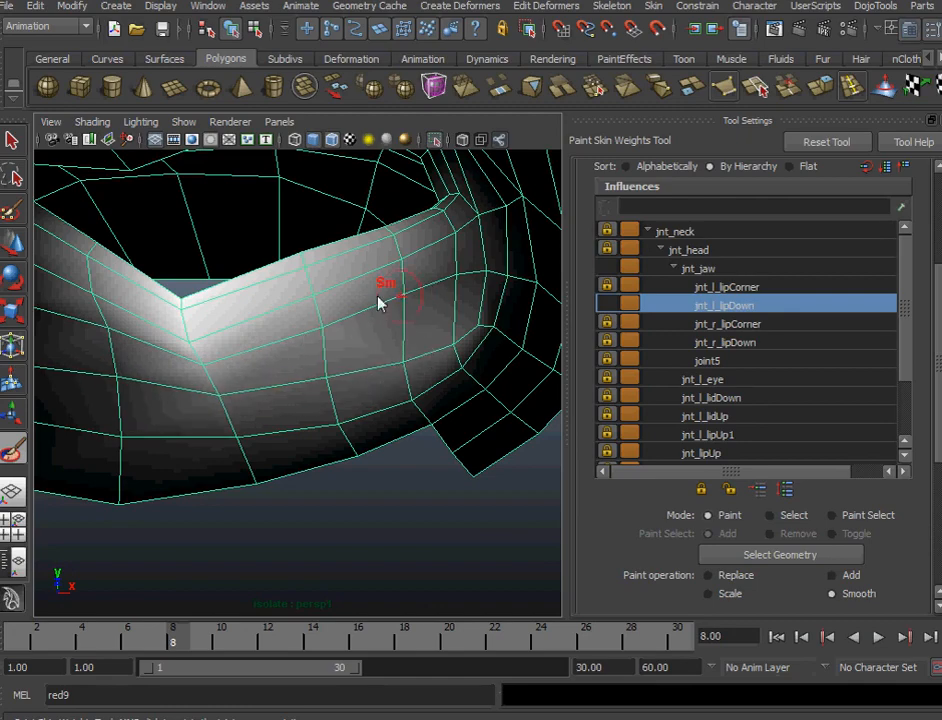
alt+drag(288, 430, 326, 452)
alt+right_drag(326, 452, 294, 444)
alt+drag(294, 444, 165, 601)
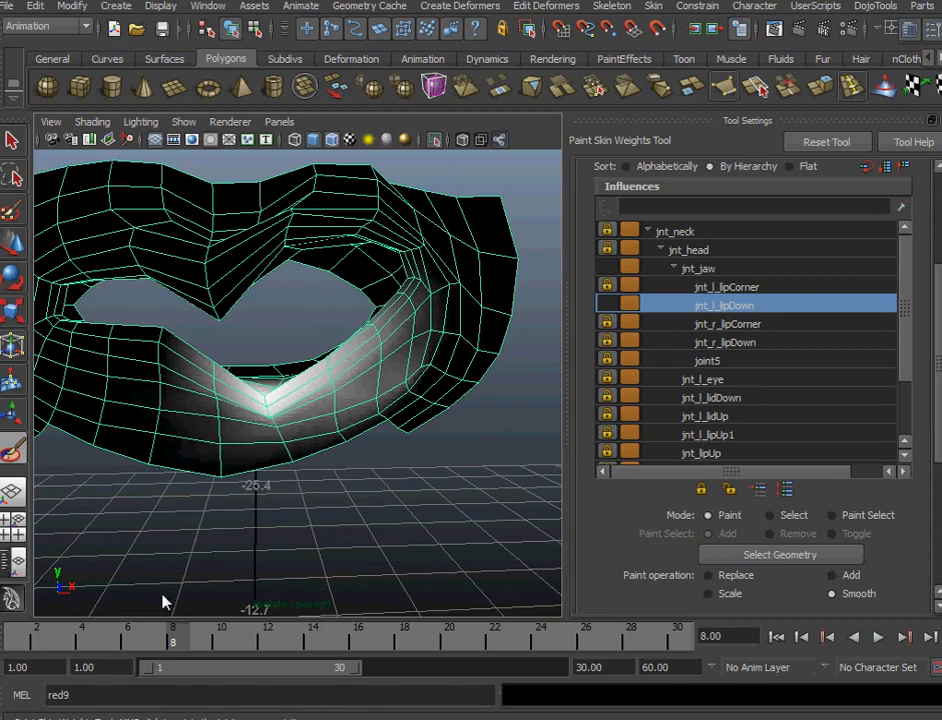
Leave weight painting, turn off the isolated view and check the mouth's deformation on the full head at frame 5.
click(14, 142)
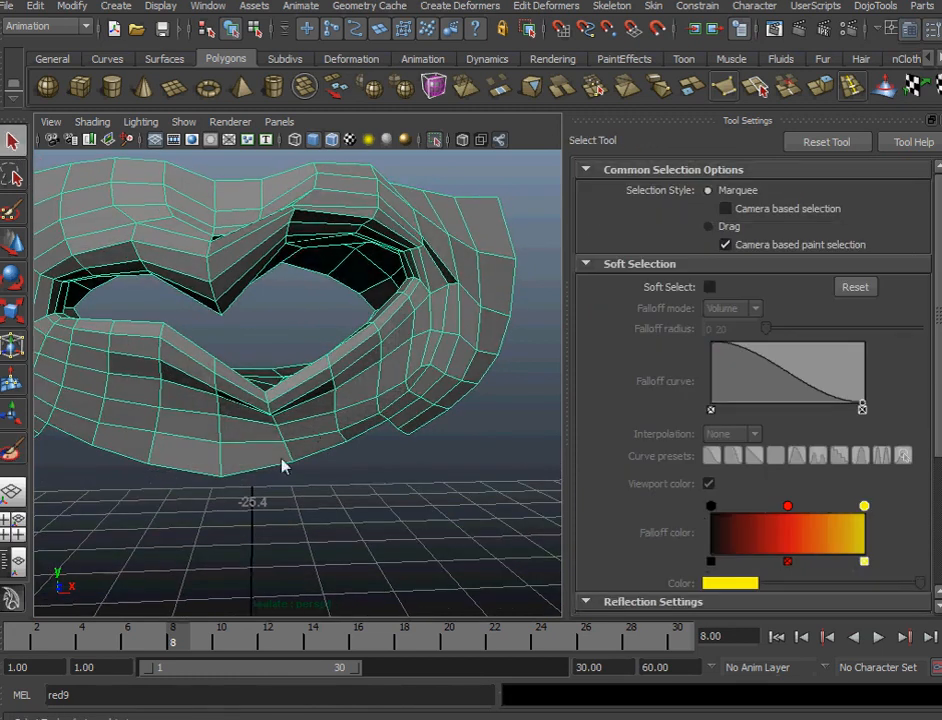
key(alt+v)
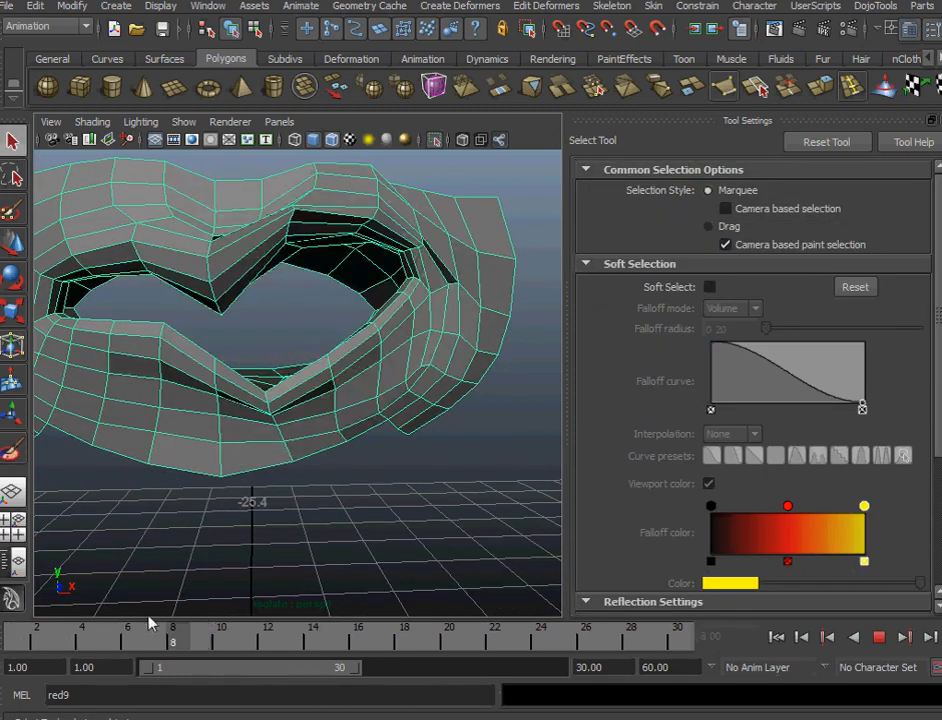
key(alt+v)
alt+drag(190, 530, 232, 440)
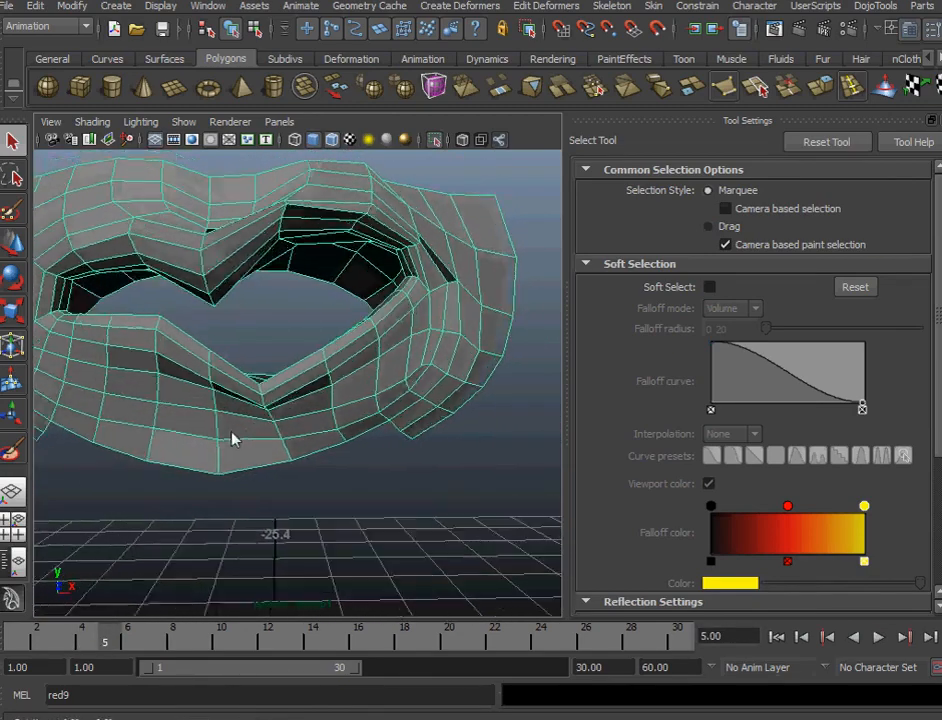
click(186, 121)
mouse_move(300, 148)
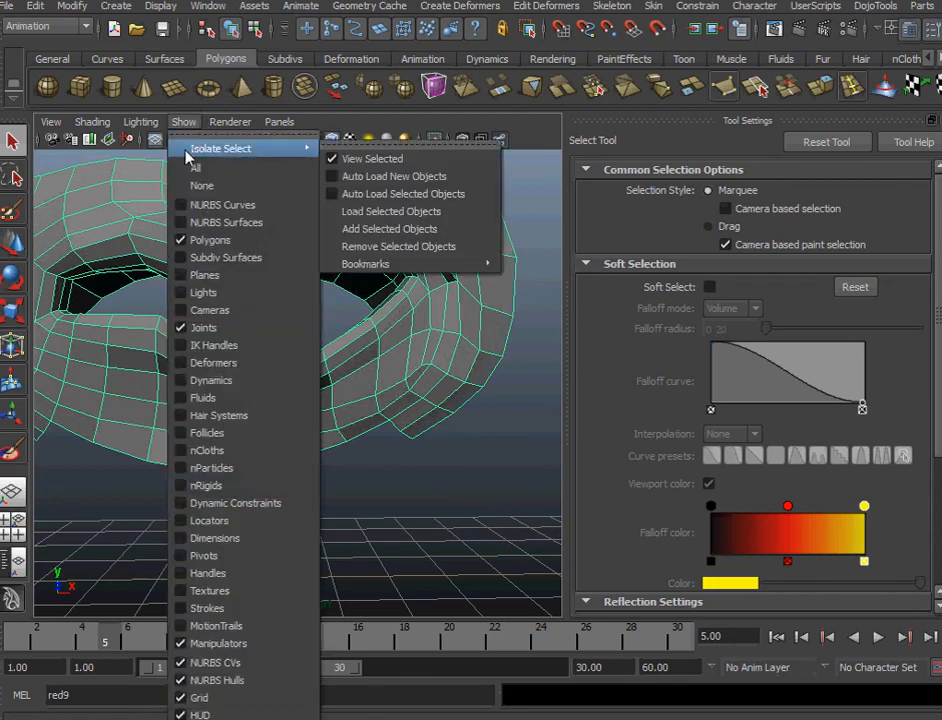
click(362, 160)
alt+drag(265, 360, 240, 410)
mouse_move(103, 636)
mouse_down()
mouse_move(5, 632)
mouse_move(129, 625)
mouse_move(110, 625)
mouse_up()
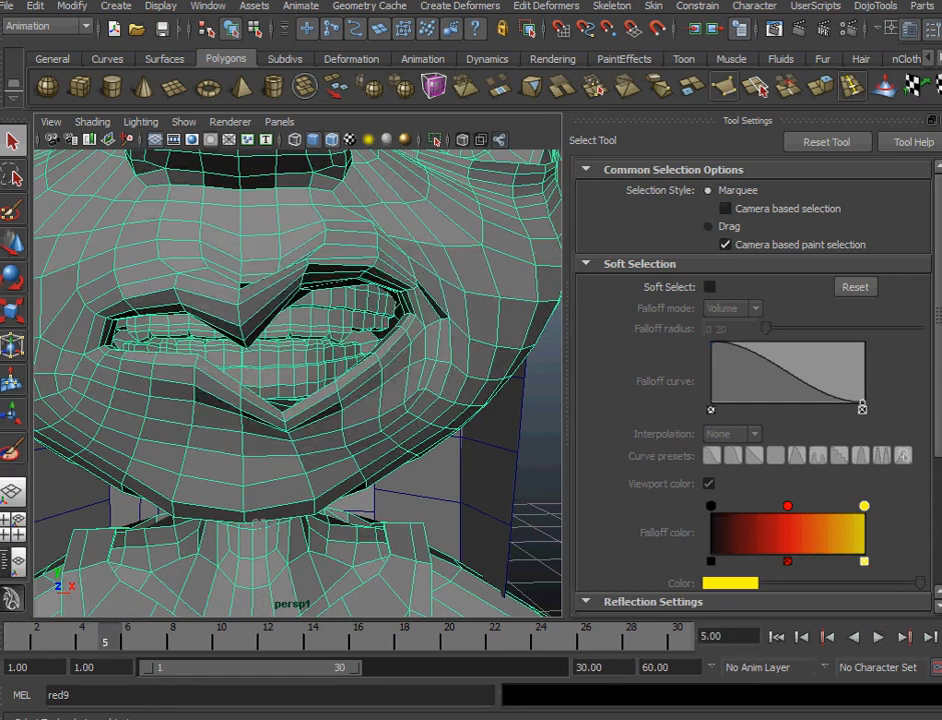
Move the left upper lip control down at frame 5 to pose the upper lip over the teeth.
key(ctrl+z)
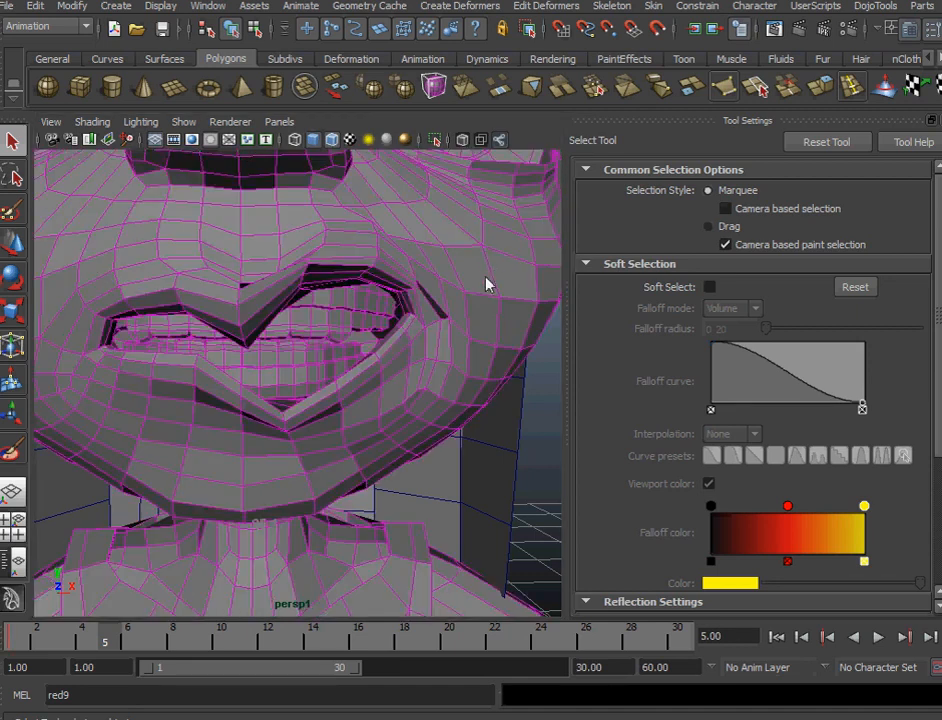
key(w)
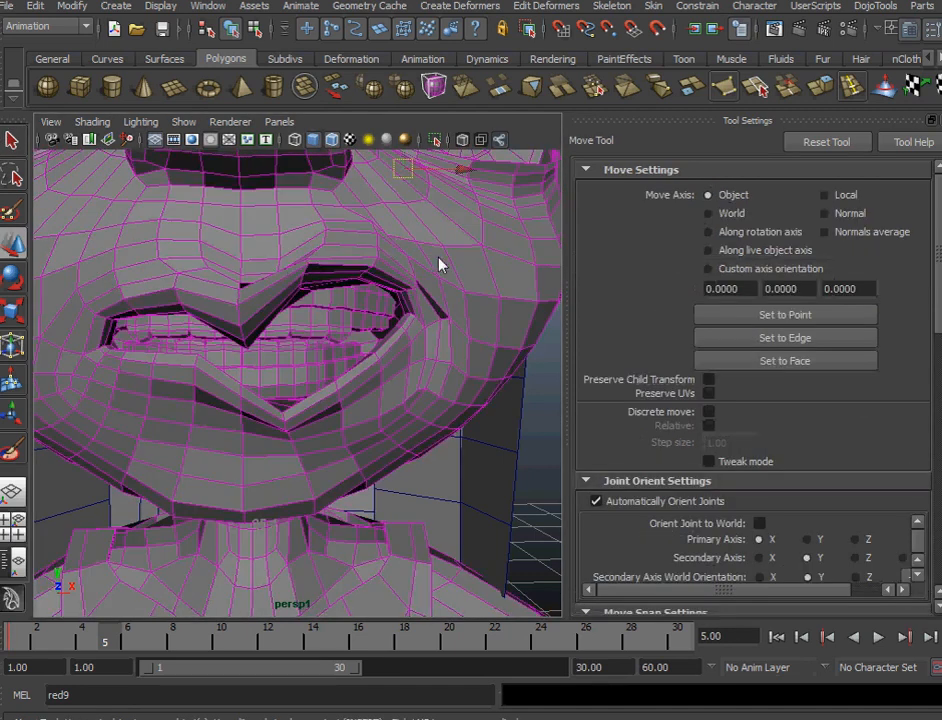
key(ctrl+z)
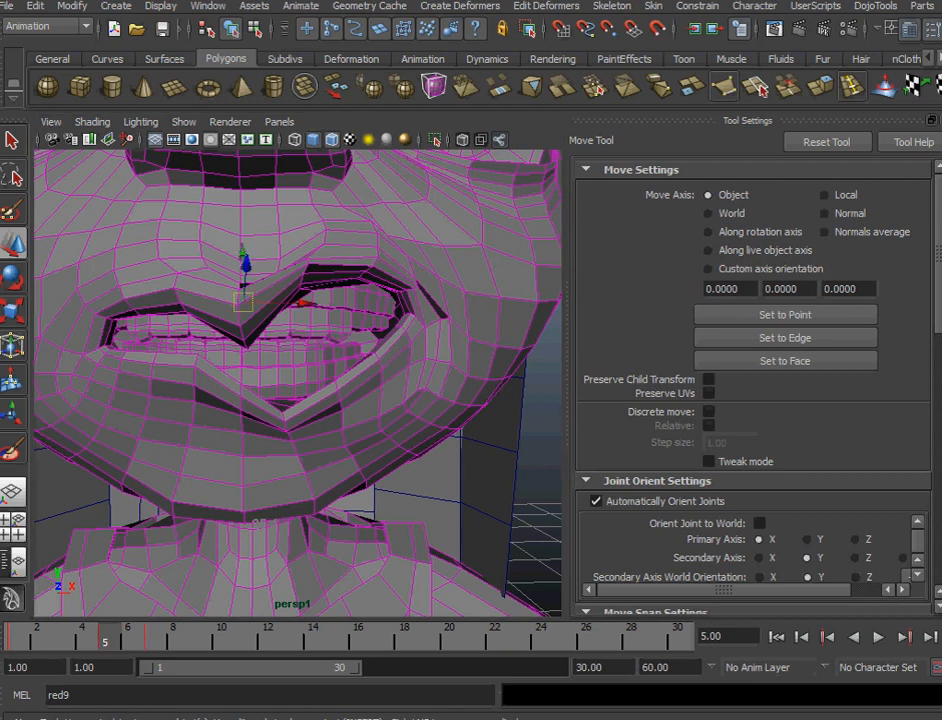
click(331, 249)
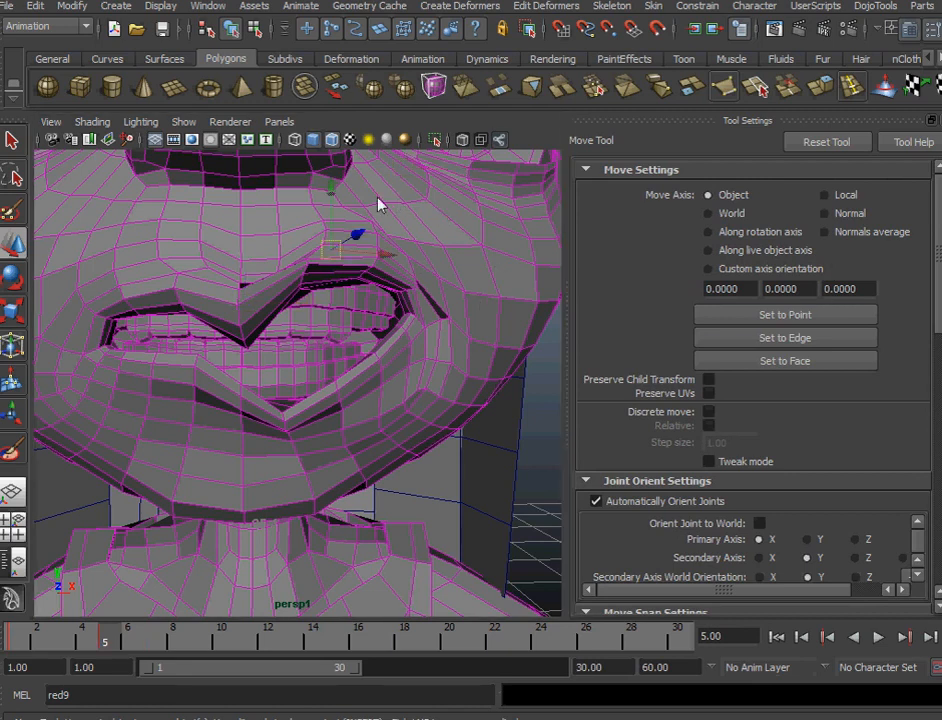
drag(335, 205, 359, 302)
alt+drag(359, 302, 334, 281)
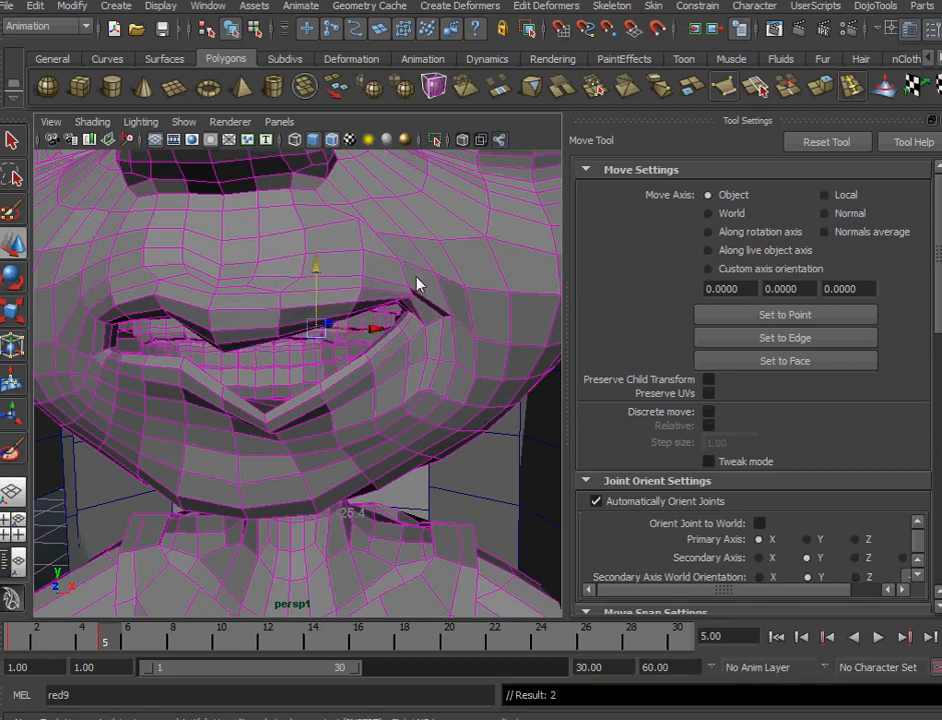
Reselect the mesh for skin weight painting and examine the jnt_neck and jnt_head weights around the mouth.
key(F8)
right_drag(452, 272, 405, 255)
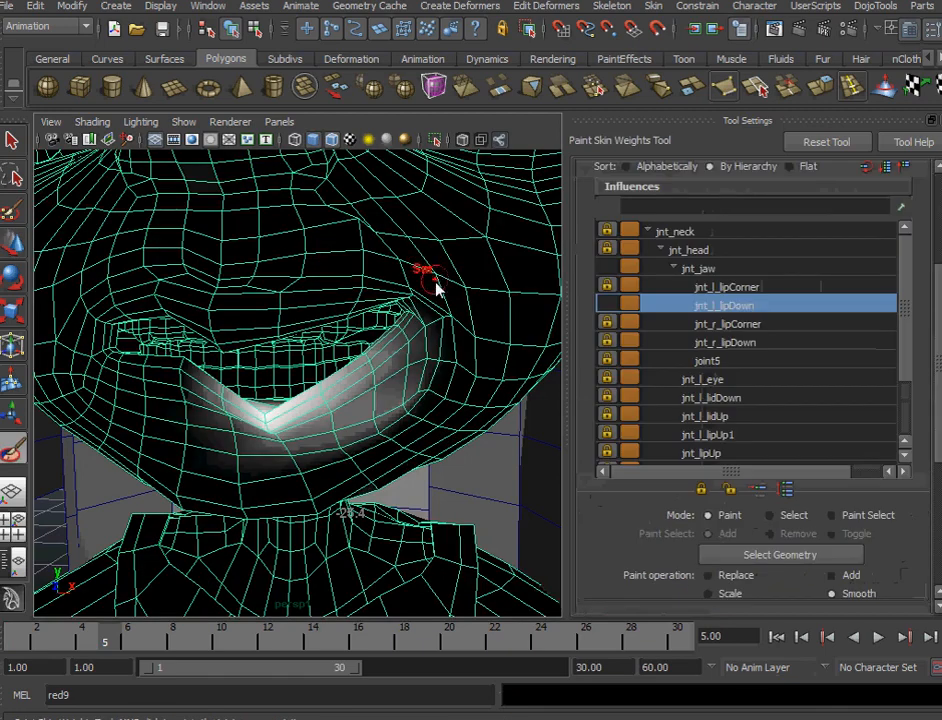
click(700, 232)
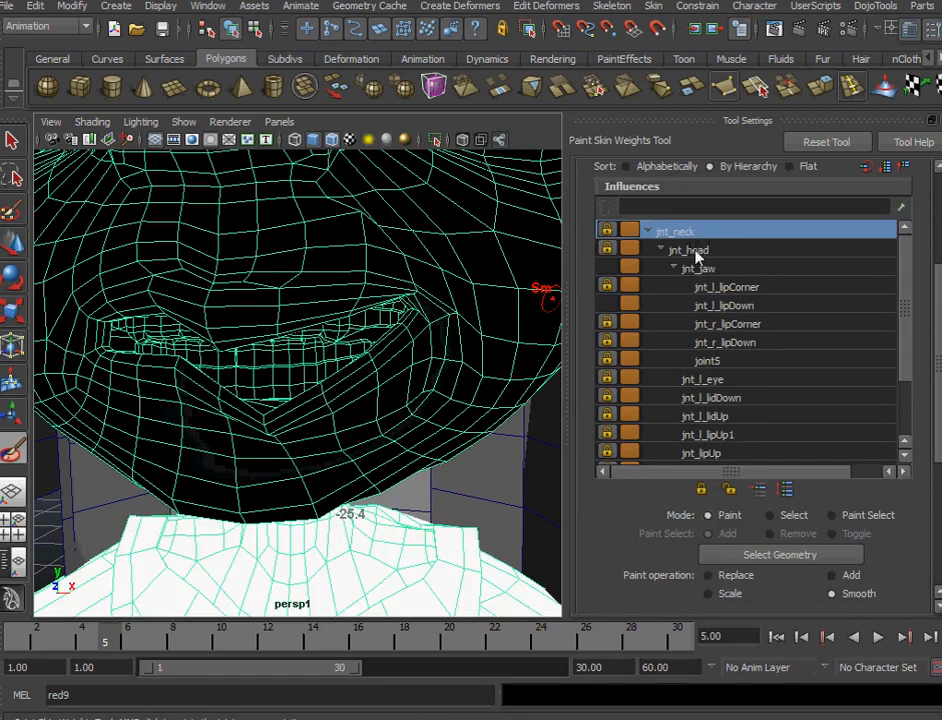
click(692, 250)
scroll(890, 360, down, 2)
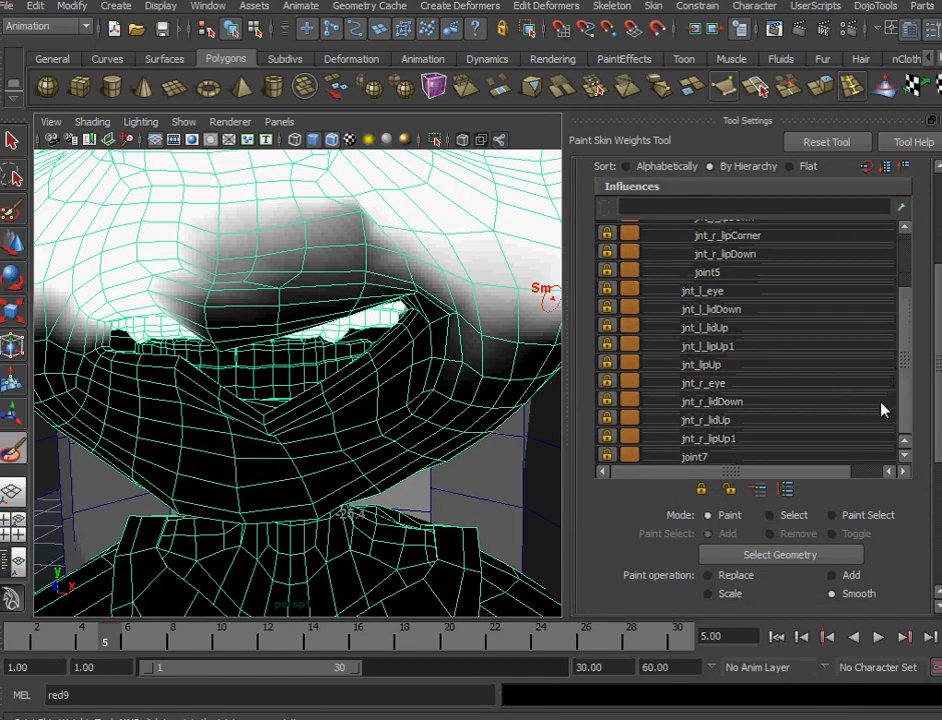
scroll(897, 258, up, 2)
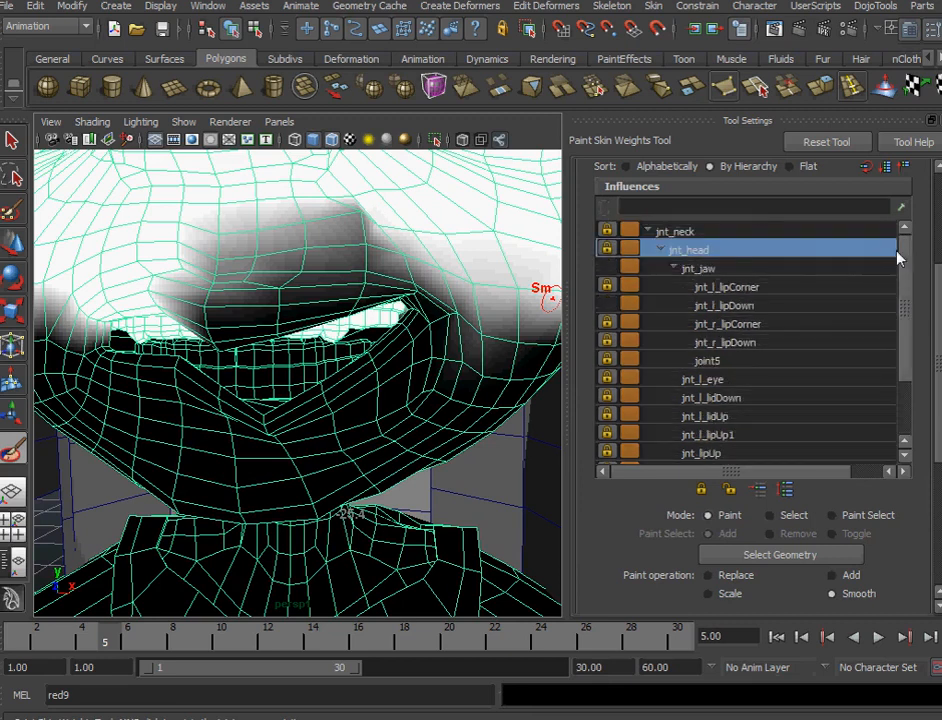
Select jnt_l_lipCorner, jnt_l_lipUp1 and jnt_lipUp together and unlock their weights.
click(728, 287)
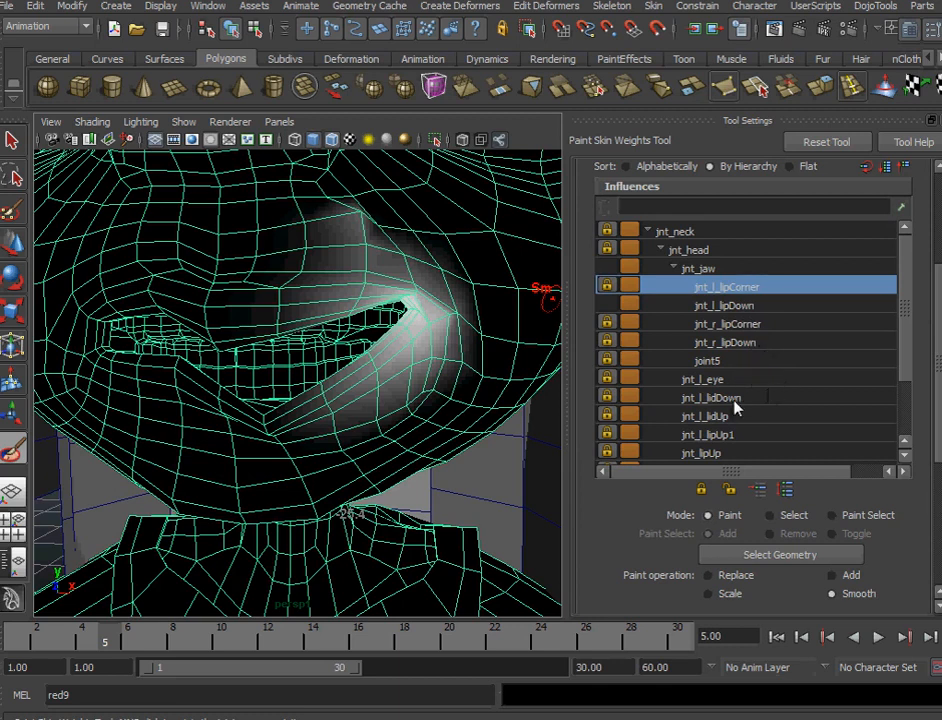
click(735, 399)
drag(898, 341, 900, 395)
click(745, 331)
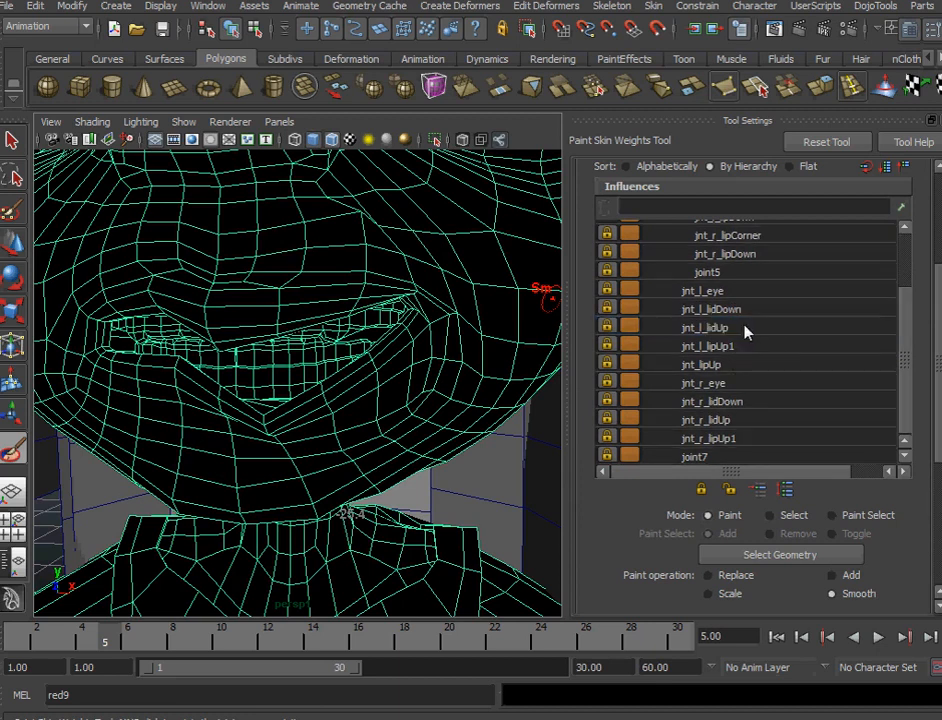
click(720, 346)
click(725, 365)
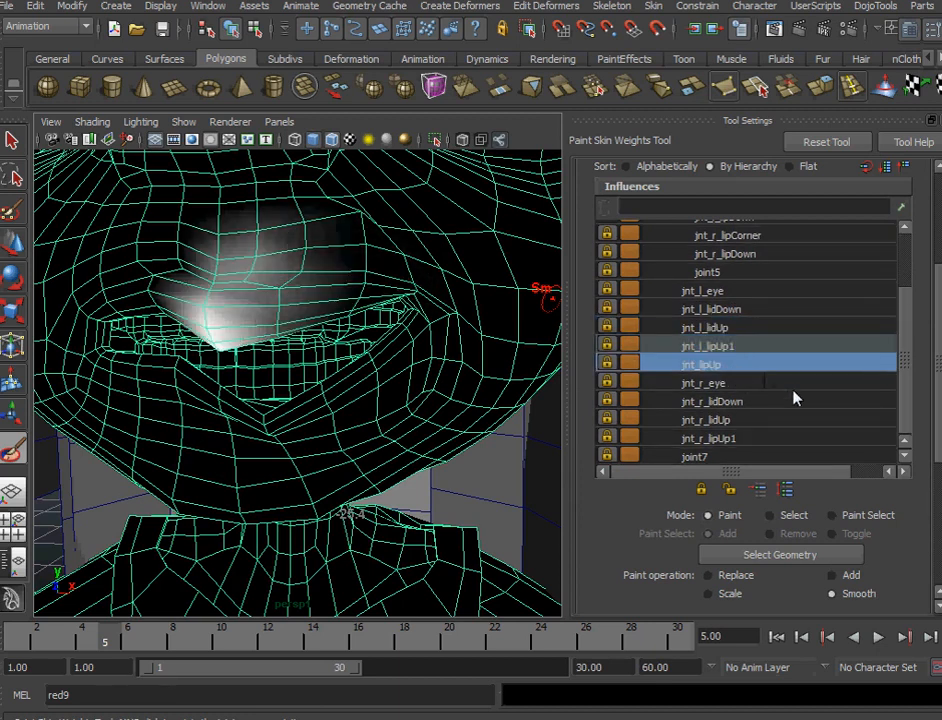
click(743, 490)
Go to frame 6, unlock jnt_head's skin weights and set the paint opacity to 0.1456.
alt+drag(383, 353, 316, 430)
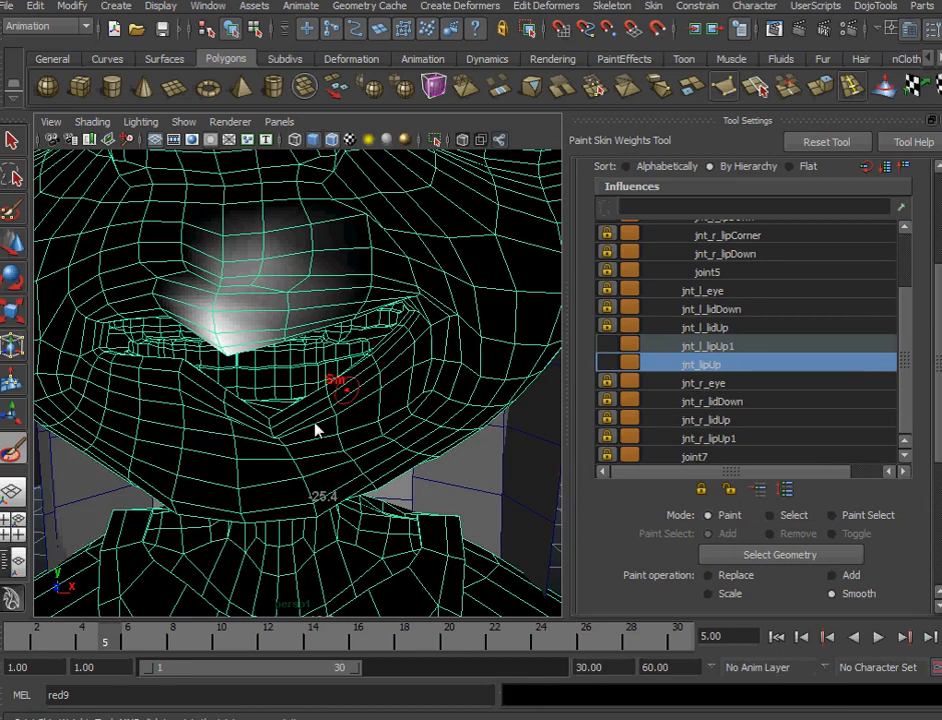
mouse_move(112, 638)
mouse_down()
mouse_move(210, 632)
mouse_move(36, 636)
mouse_move(128, 638)
mouse_up()
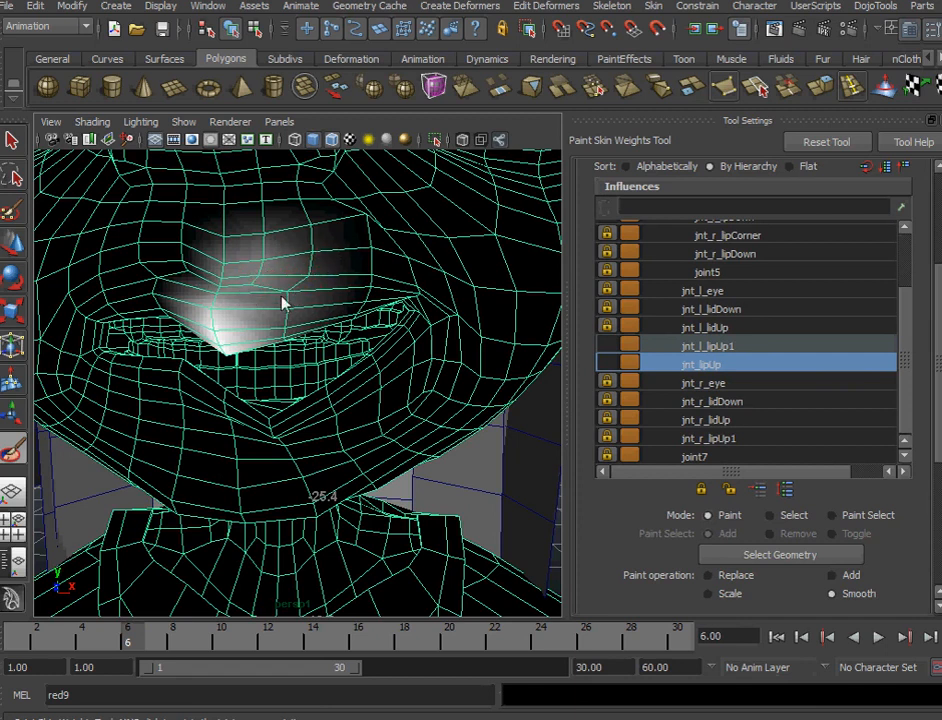
scroll(910, 333, up, 3)
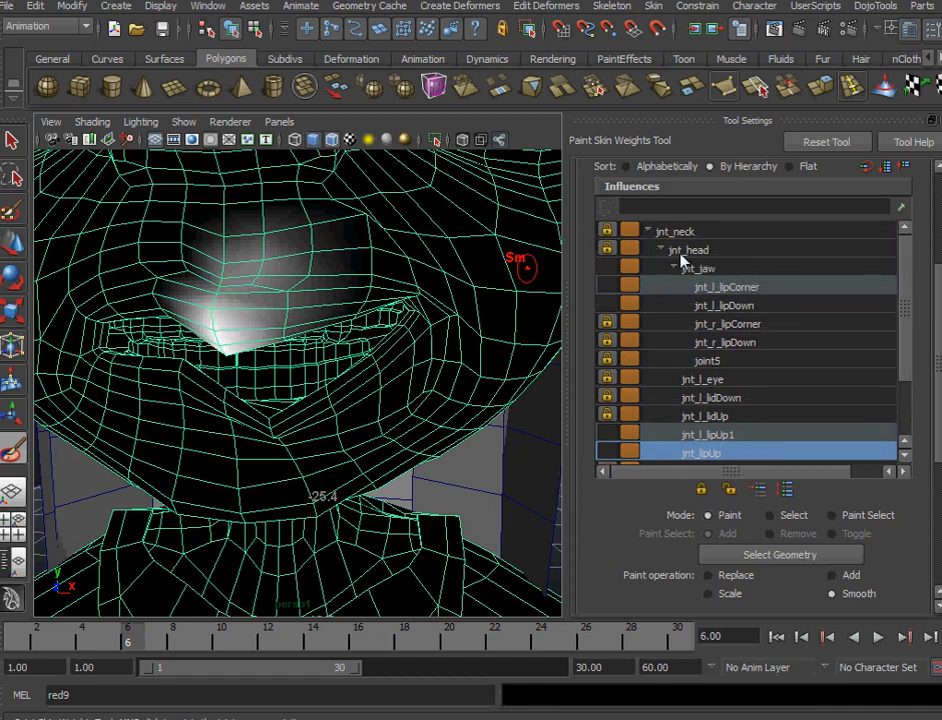
click(697, 254)
click(729, 489)
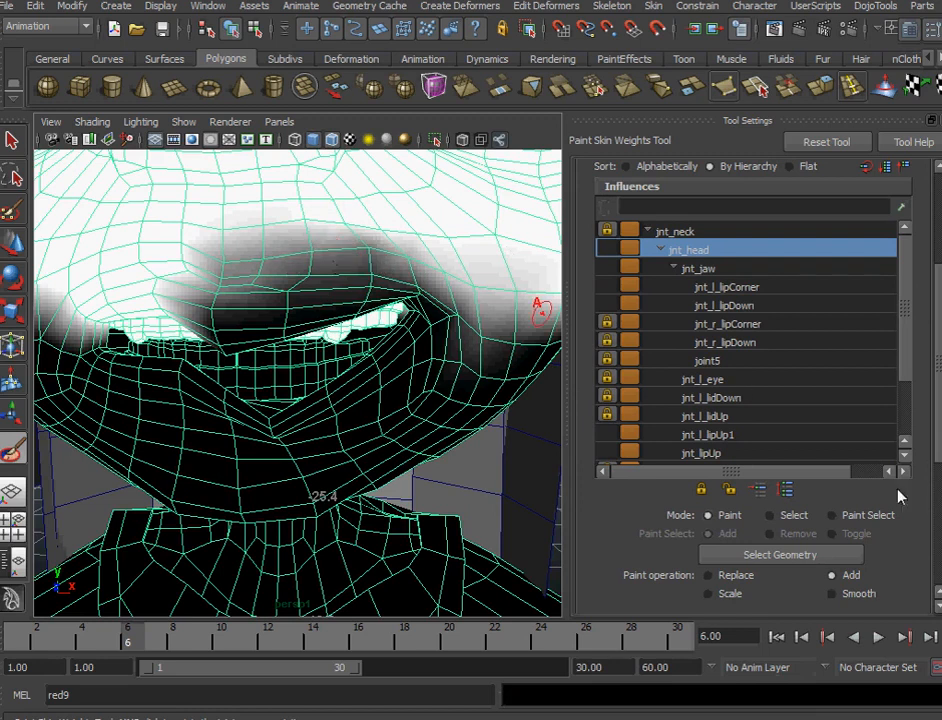
scroll(760, 430, down, 3)
drag(791, 494, 779, 495)
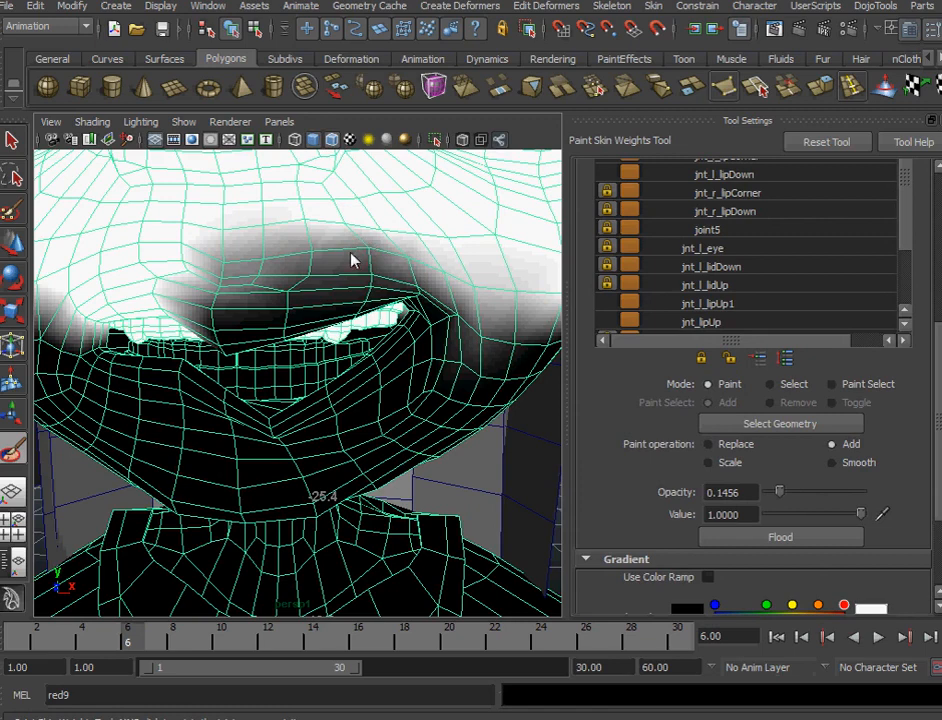
Add jnt_head weight above the left upper lip and smooth its falloff around the mouth with the Smooth operation.
alt+drag(431, 269, 240, 280)
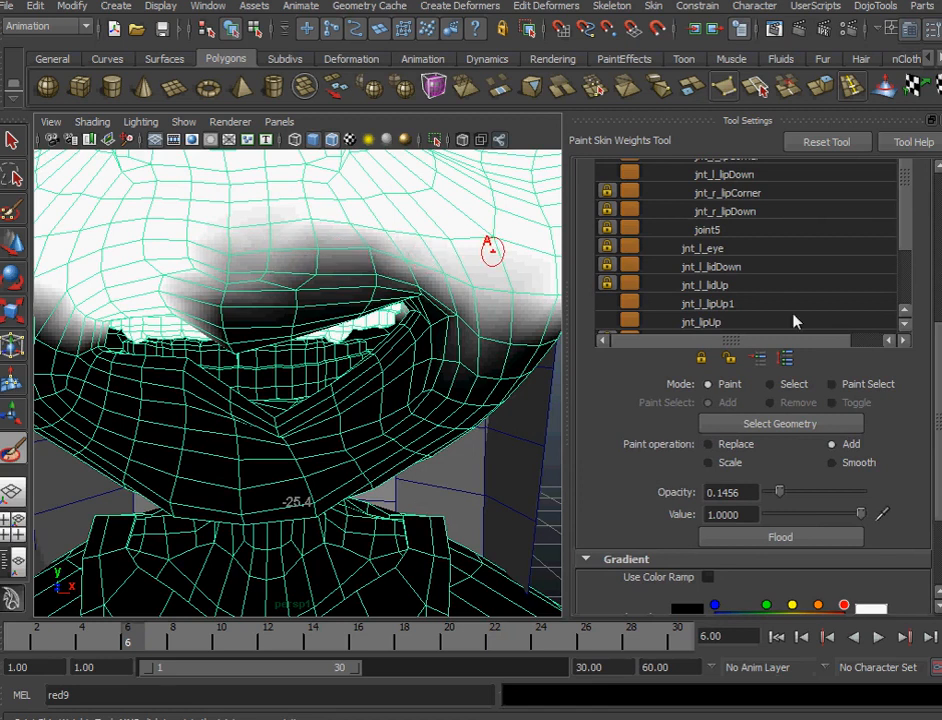
click(842, 459)
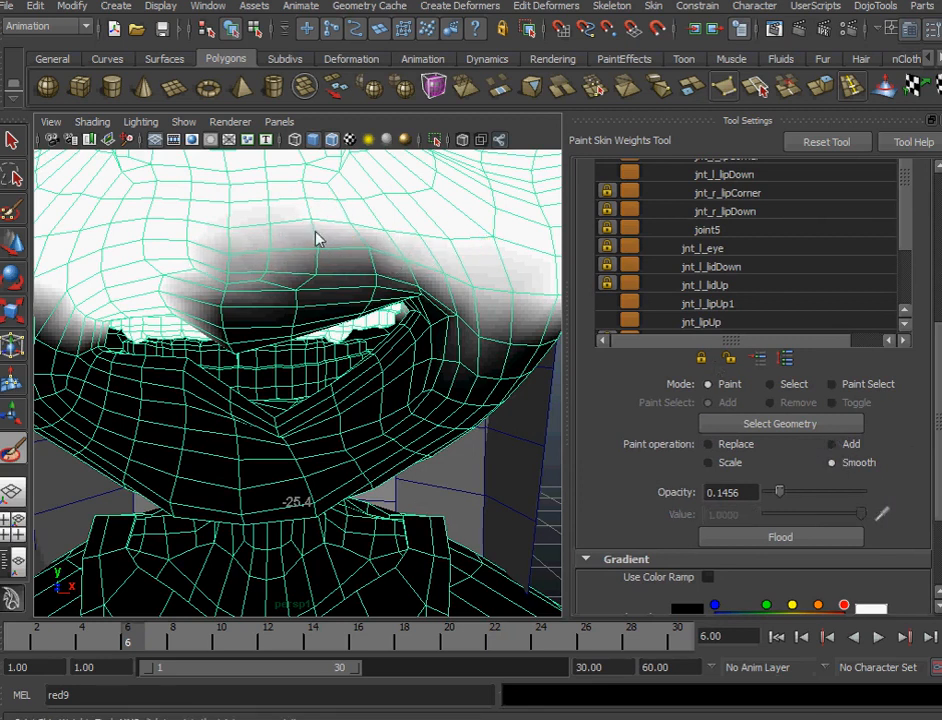
alt+drag(418, 260, 288, 294)
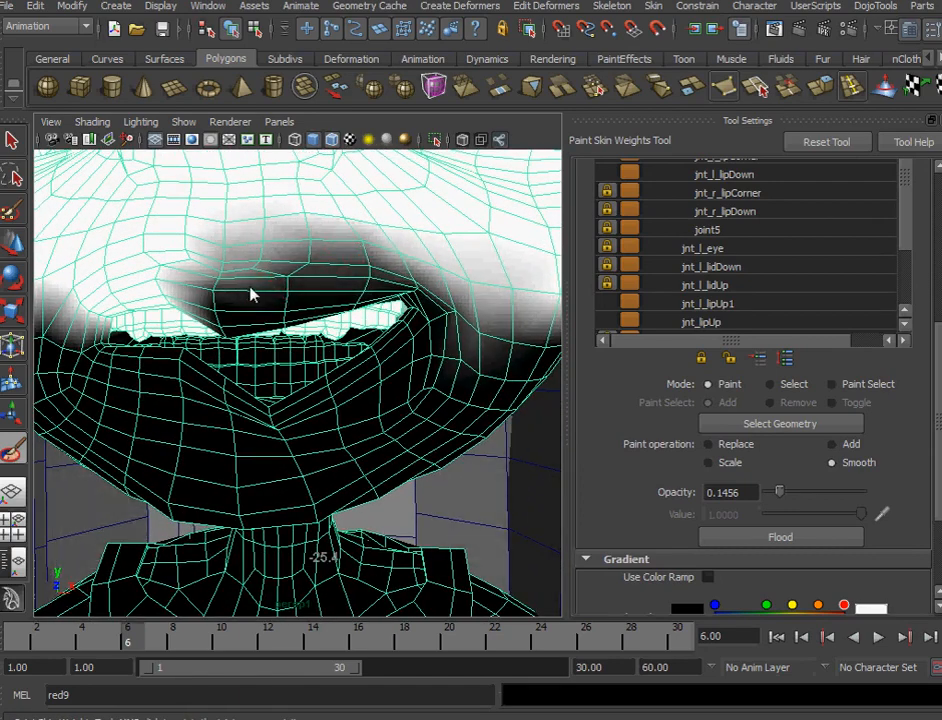
alt+drag(380, 280, 498, 298)
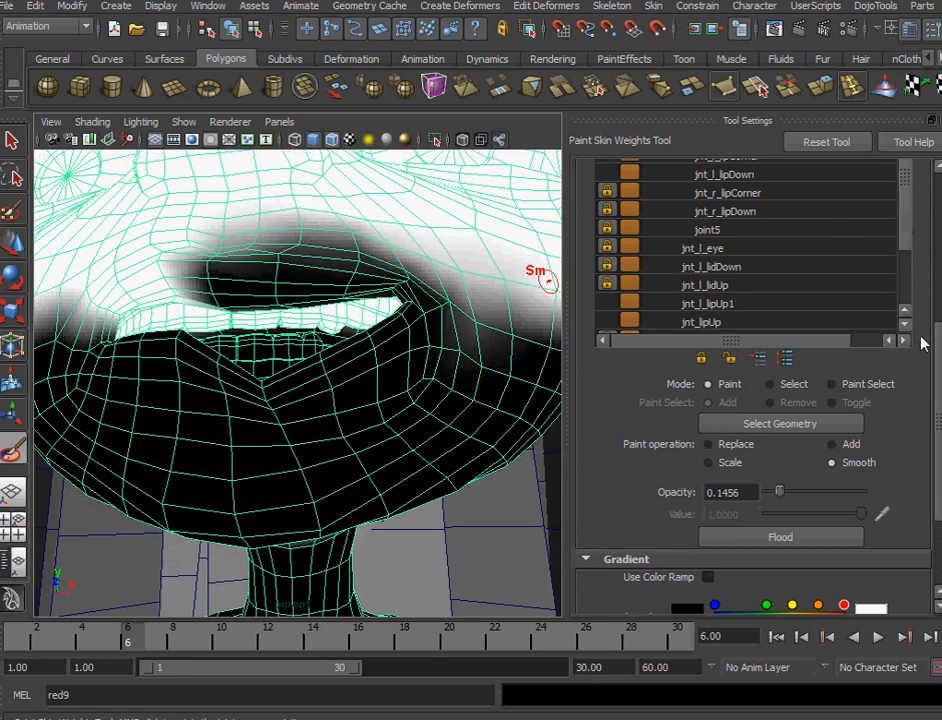
Smooth the jnt_l_lipUp1 weights along the left side of the upper lip.
click(710, 386)
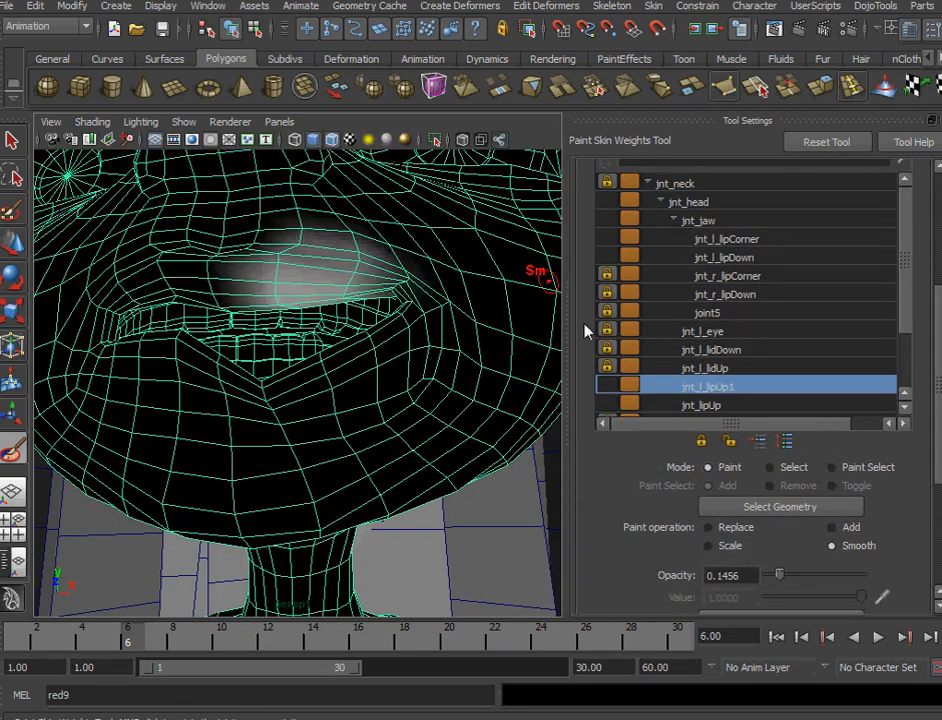
alt+drag(333, 307, 365, 263)
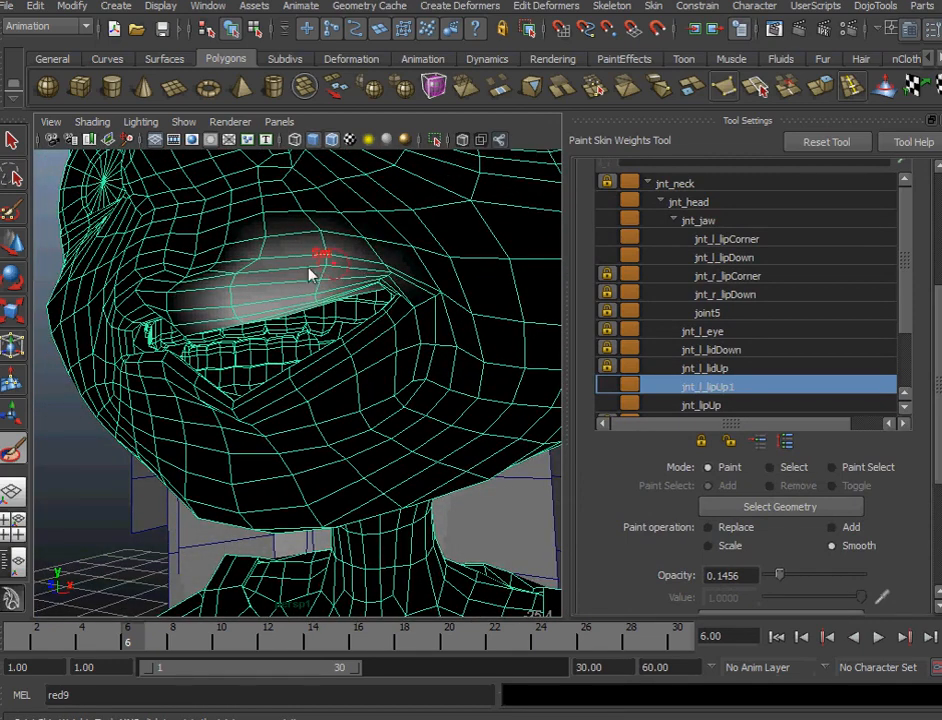
alt+drag(272, 270, 435, 341)
Smooth the jnt_l_lipCorner weights around the left mouth corner, and touch them up with the Add operation at value 1.
click(730, 240)
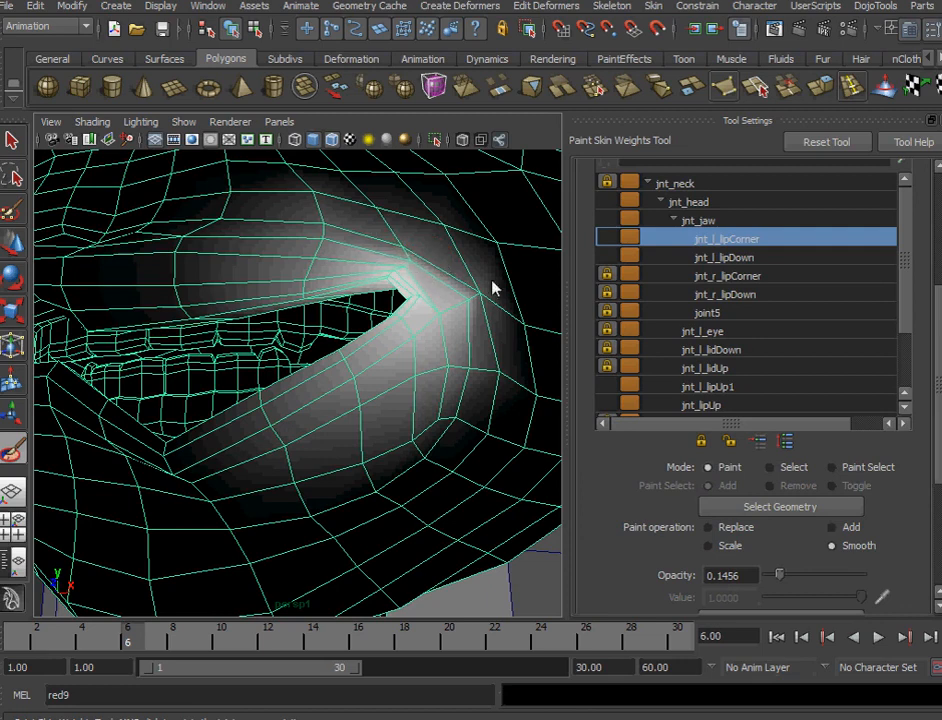
mouse_move(310, 288)
alt+mouse_down()
mouse_move(370, 280)
mouse_move(392, 320)
mouse_move(381, 368)
mouse_move(366, 366)
mouse_move(385, 357)
mouse_move(370, 380)
mouse_move(431, 299)
mouse_move(375, 347)
mouse_move(362, 391)
mouse_move(360, 380)
mouse_move(368, 412)
mouse_move(372, 372)
mouse_move(519, 294)
alt+mouse_up()
click(830, 527)
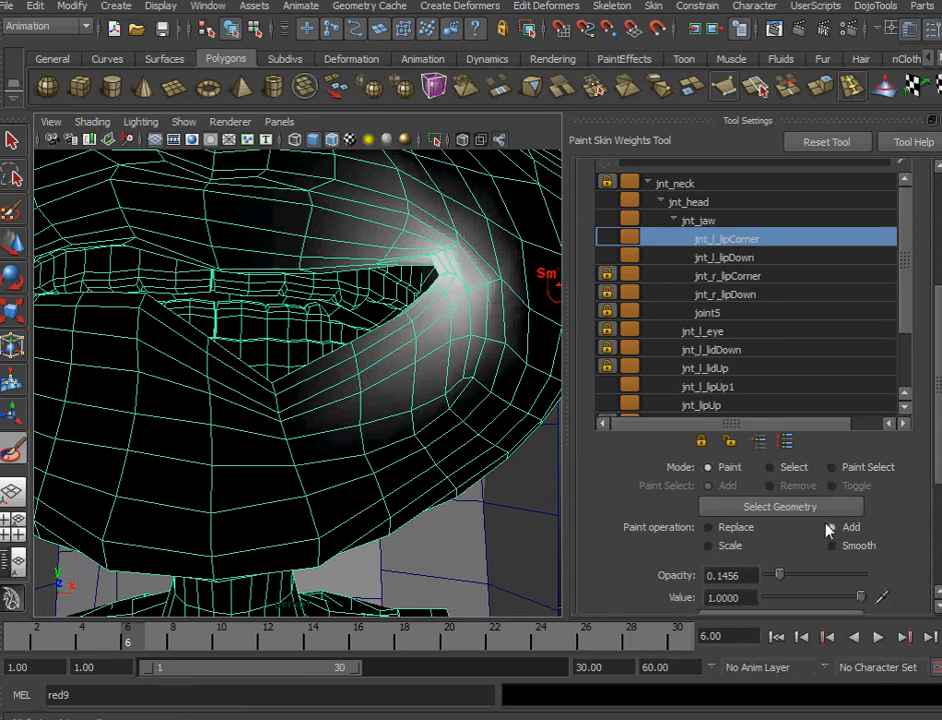
mouse_move(273, 431)
alt+mouse_down()
mouse_move(280, 459)
mouse_move(311, 456)
mouse_move(301, 446)
mouse_move(290, 458)
mouse_move(299, 446)
mouse_move(244, 267)
alt+mouse_up()
alt+drag(360, 395, 322, 398)
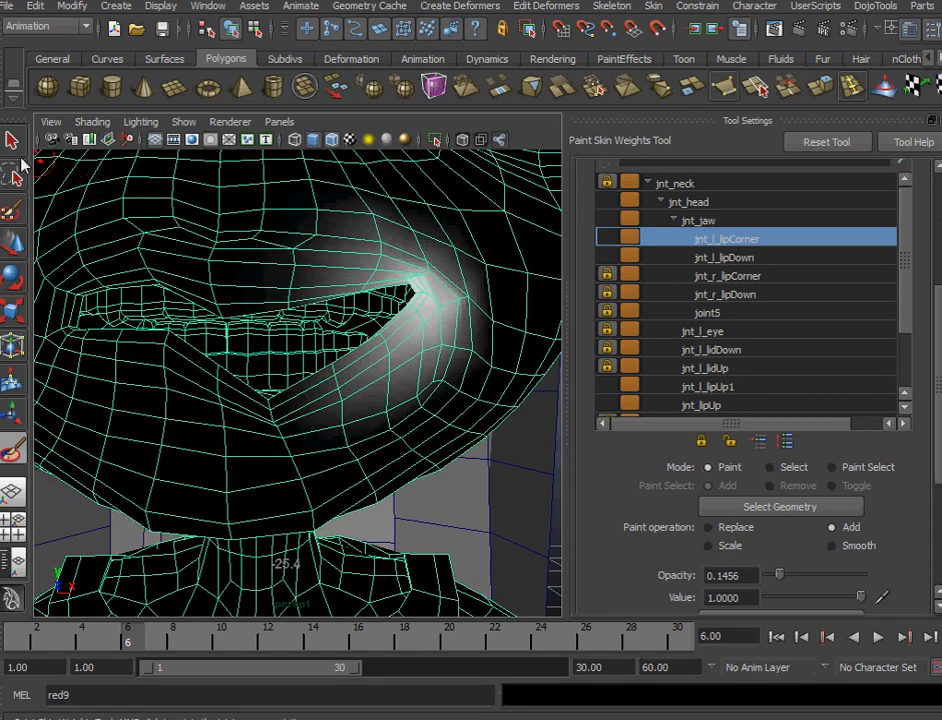
Leave weight painting, turn off Wireframe on Shaded and deselect the mesh to show the face without wires.
click(10, 142)
mouse_move(335, 360)
alt+right_down()
mouse_move(295, 326)
mouse_move(233, 220)
alt+right_up()
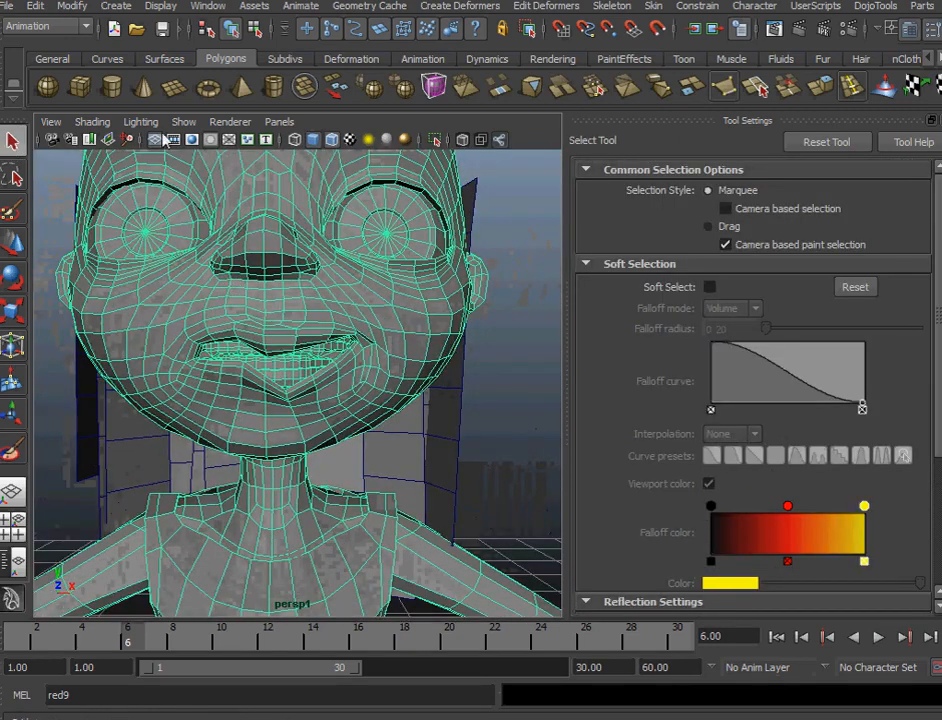
click(92, 122)
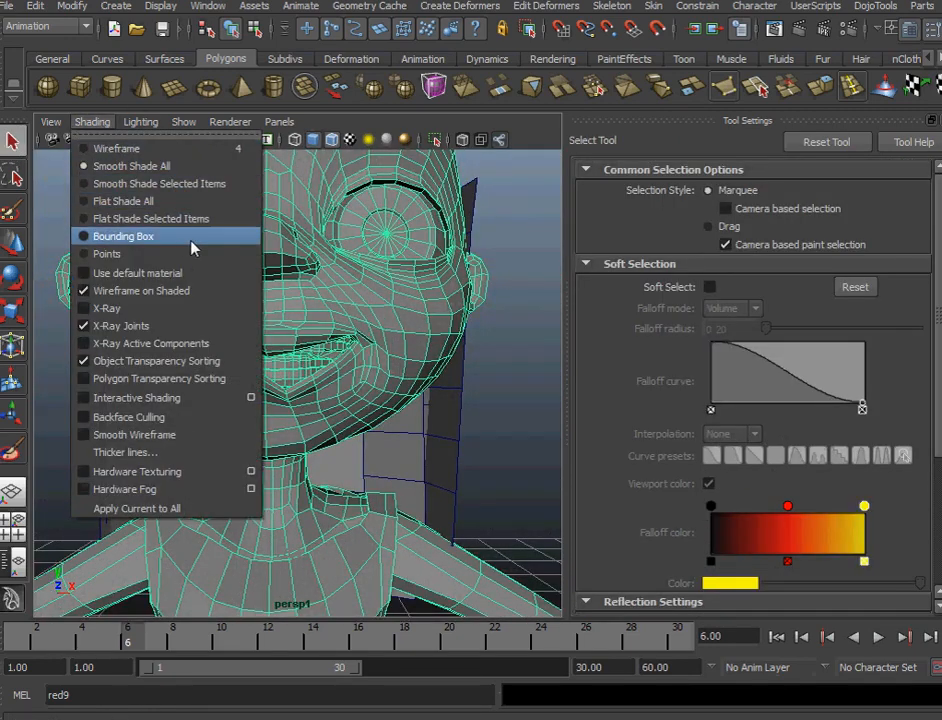
click(140, 290)
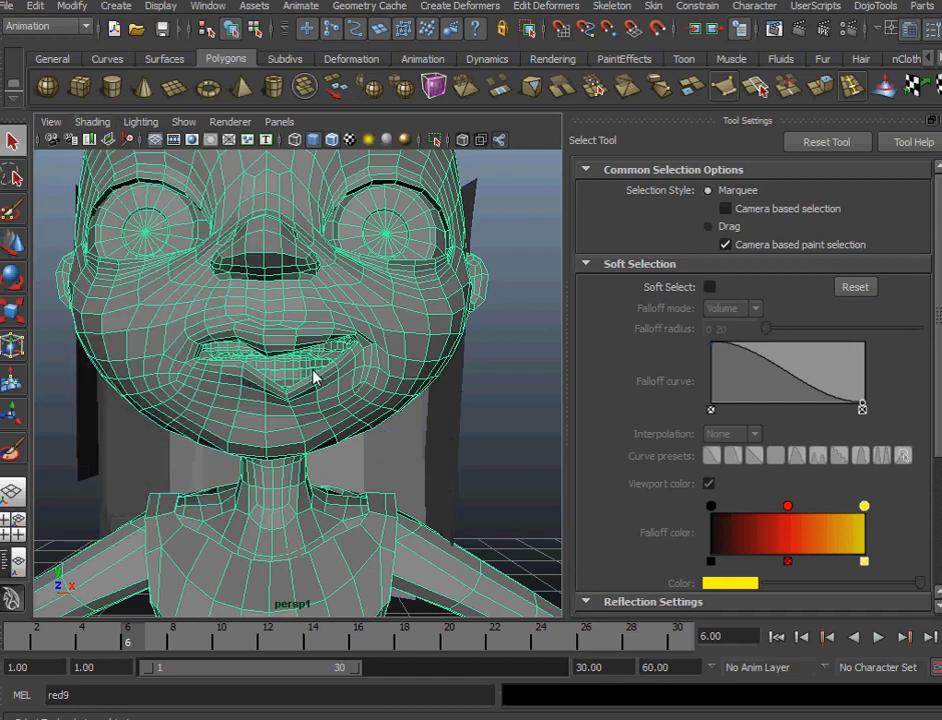
click(92, 122)
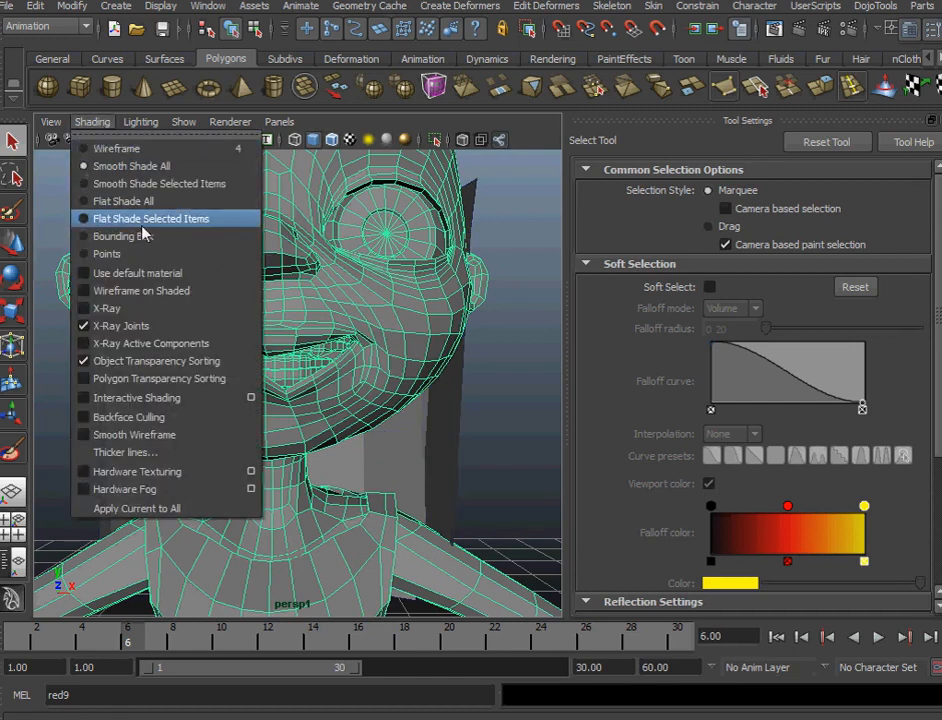
click(519, 413)
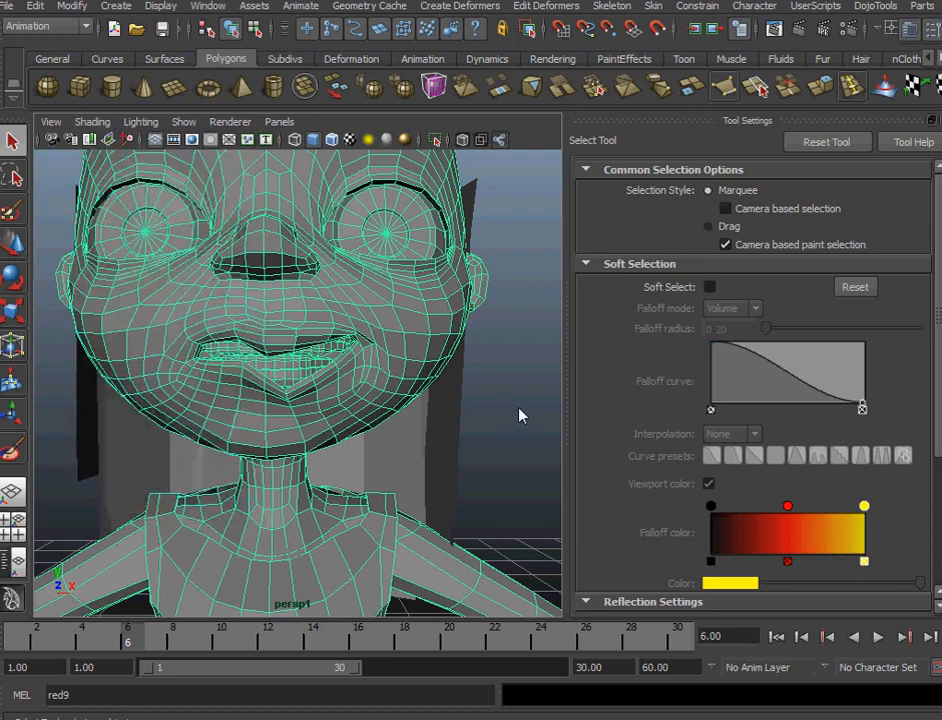
alt+drag(385, 409, 382, 410)
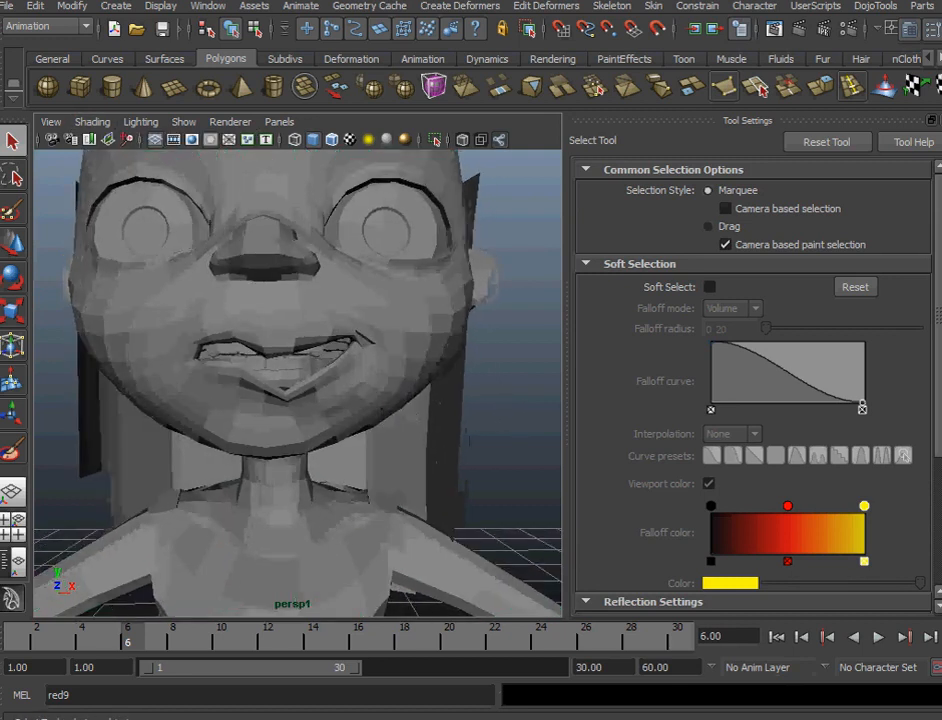
Scrub from frame 6 back to frame 1 and examine how the mouth deforms.
drag(129, 633, 8, 636)
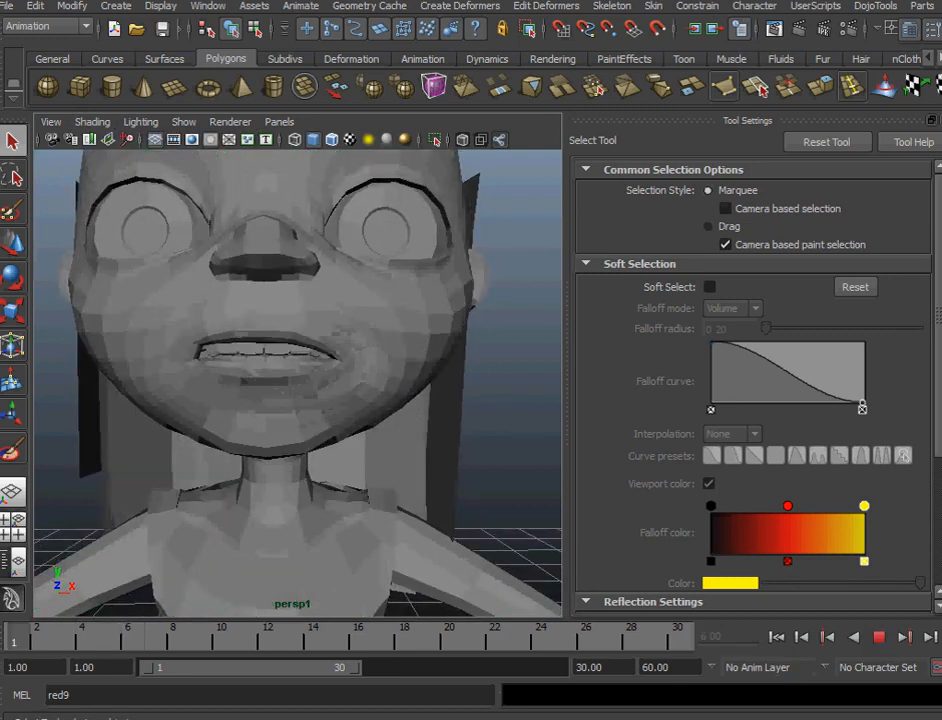
alt+right_drag(381, 432, 431, 468)
alt+drag(431, 476, 412, 483)
alt+right_drag(411, 483, 364, 442)
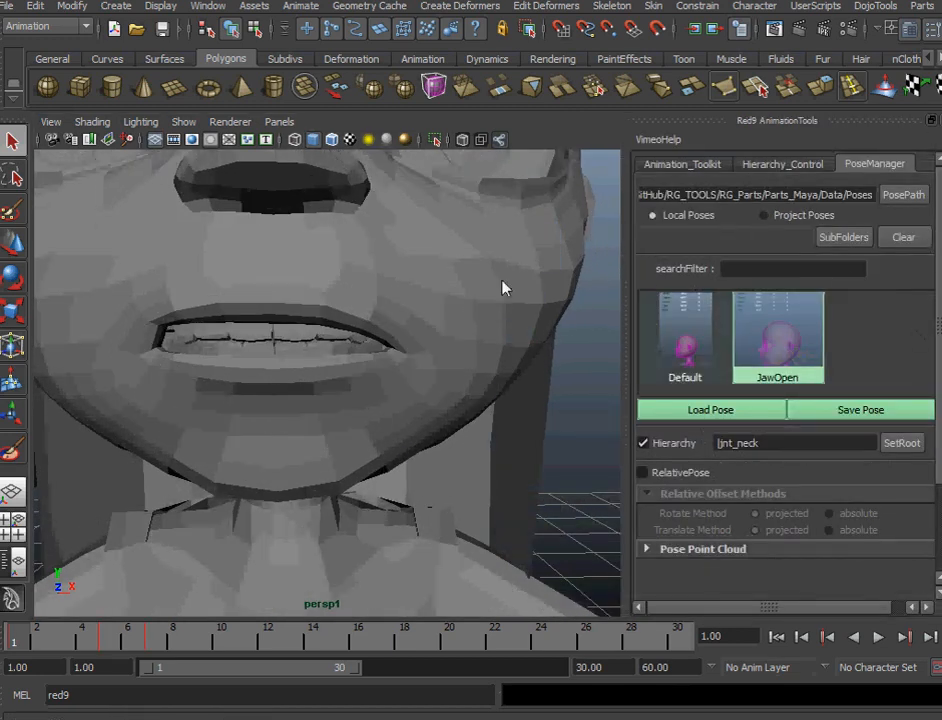
Load the Default pose onto the jnt_neck hierarchy at frame 1 and compare the mouth with frame 6.
click(687, 350)
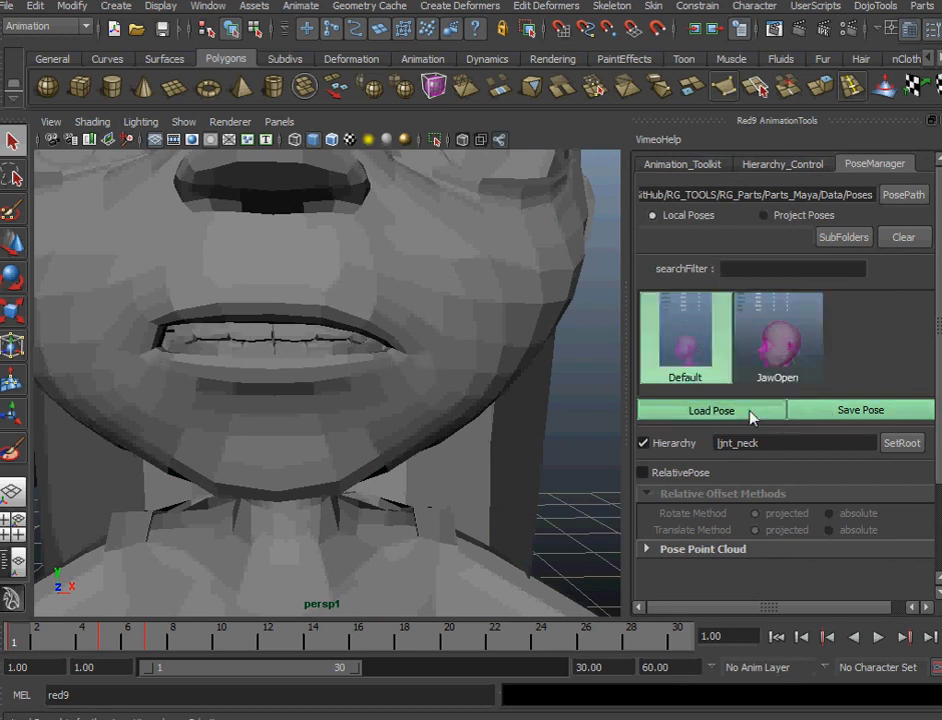
click(712, 412)
alt+drag(278, 405, 129, 521)
click(127, 637)
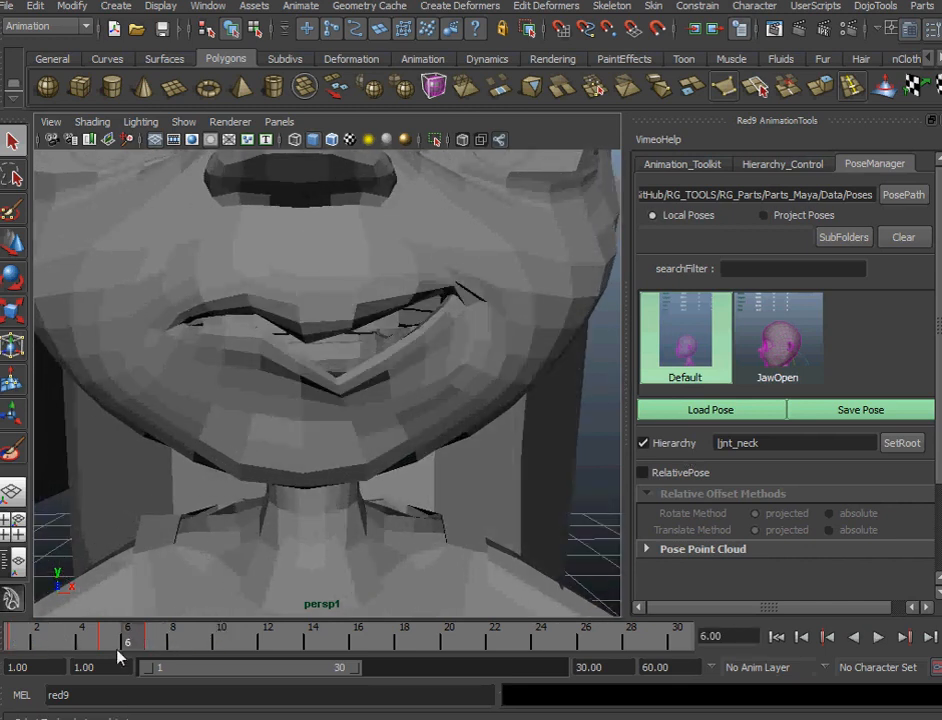
Delete the keys in the frame range 3 to 9 and return to frame 6.
click(20, 638)
shift+drag(182, 640, 59, 640)
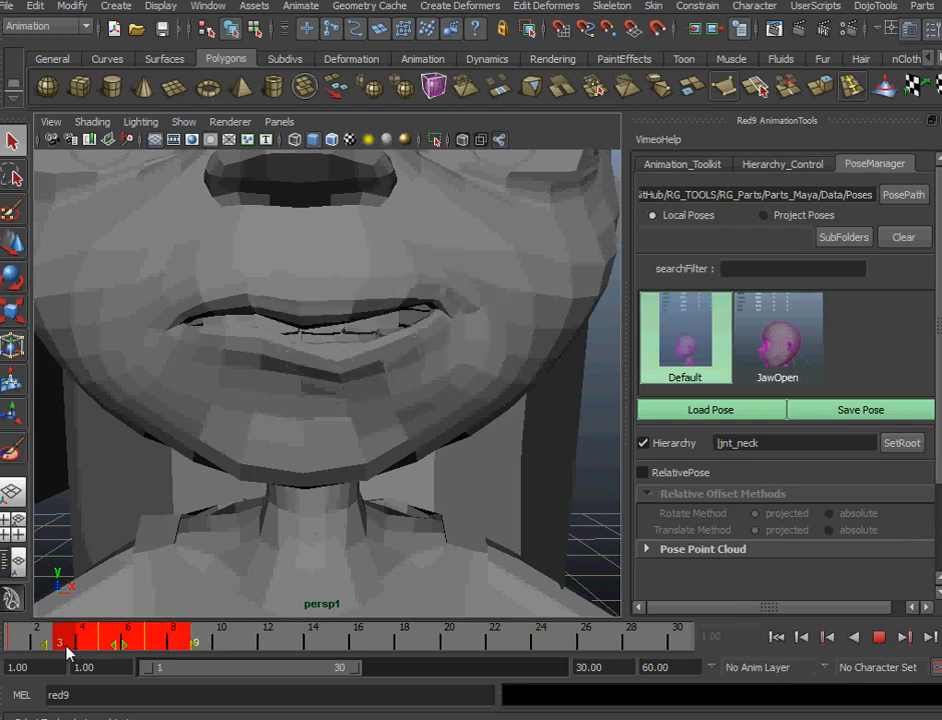
right_click(150, 638)
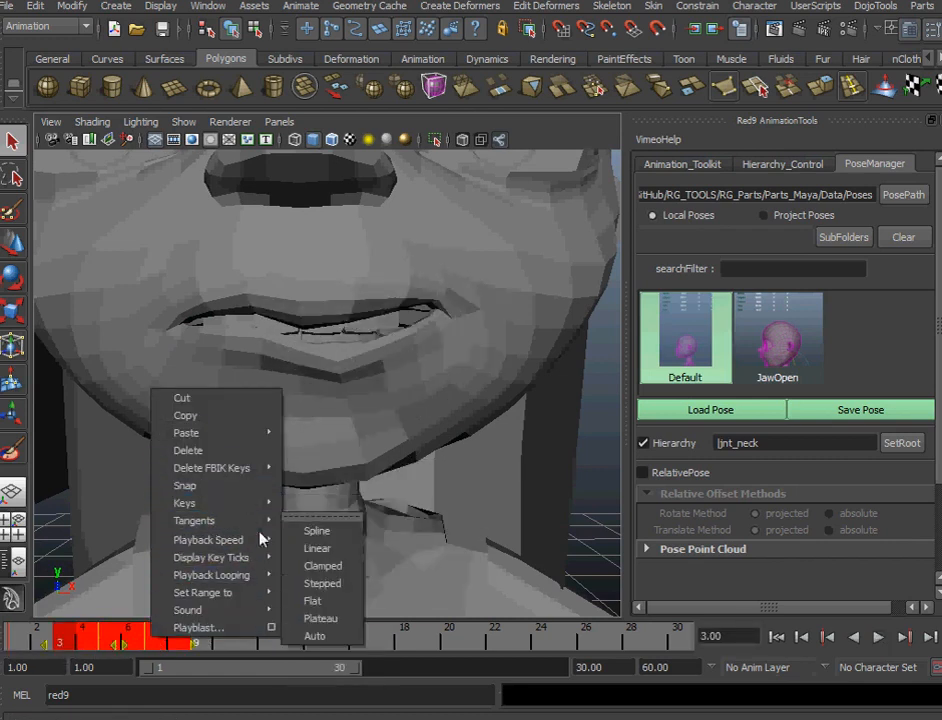
click(231, 451)
drag(93, 635, 127, 638)
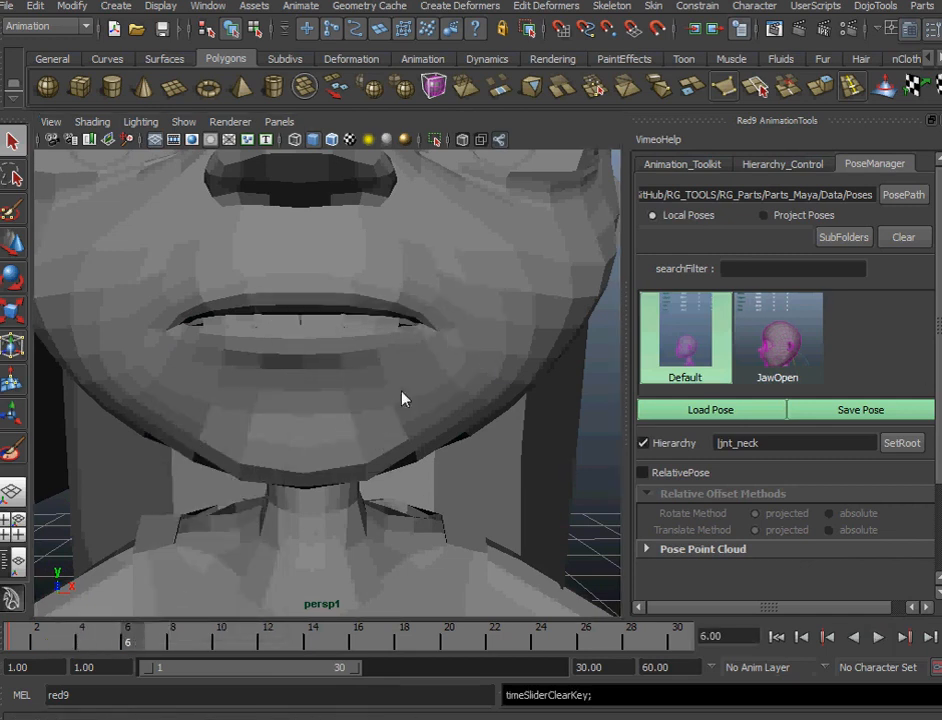
Try moving the left lip corner control at frame 6 to test its deformation, and undo the moves.
alt+drag(402, 395, 336, 410)
key(w)
alt+drag(421, 385, 364, 418)
drag(450, 392, 496, 400)
drag(502, 276, 465, 247)
key(ctrl+z)
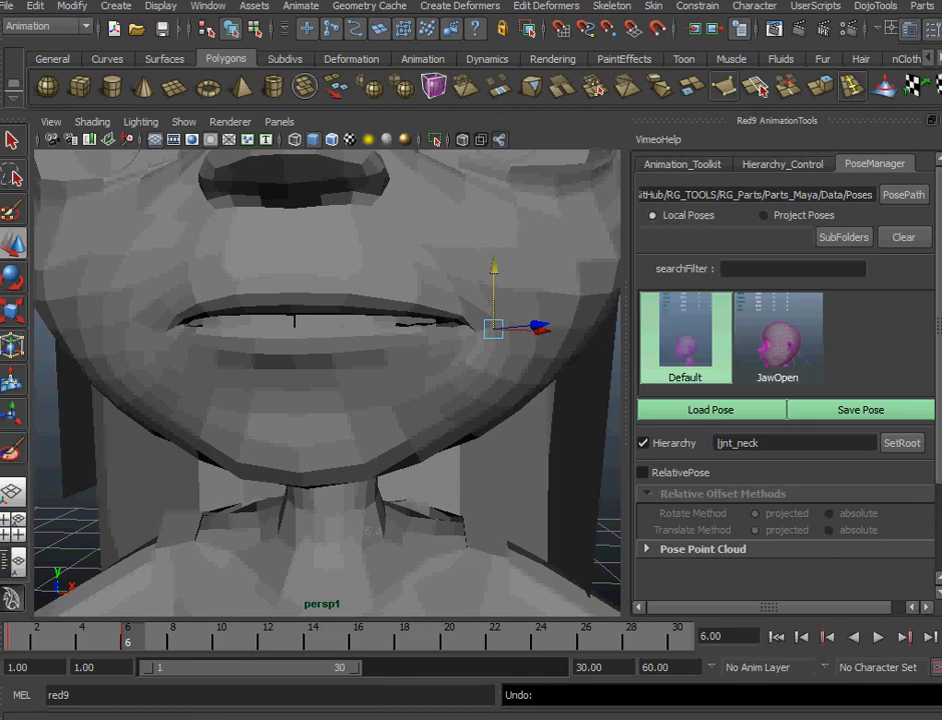
key(ctrl+z)
key(ctrl+z)
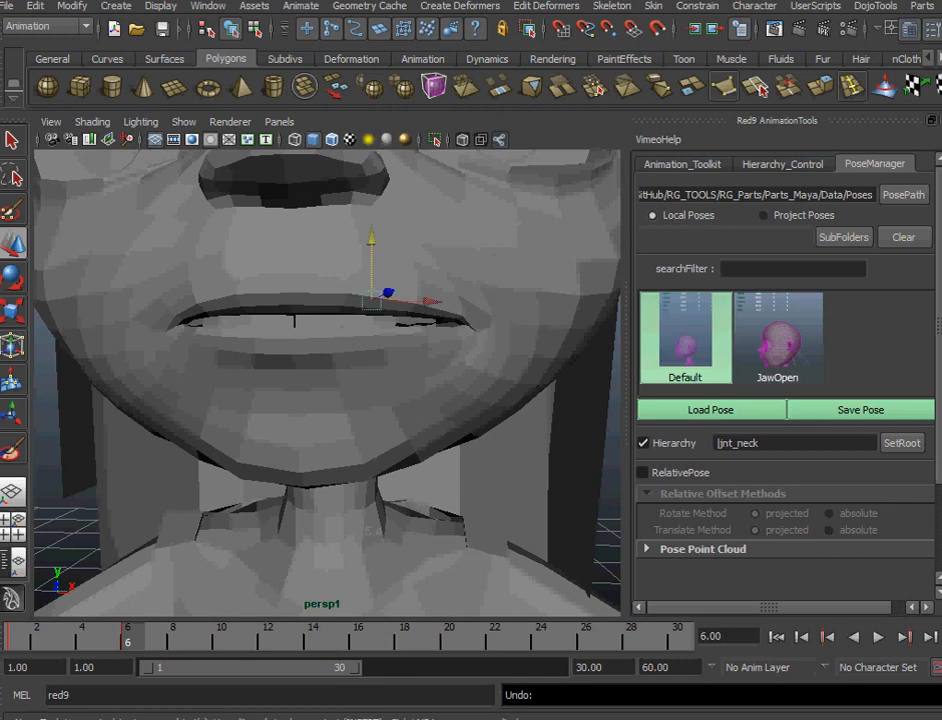
Try raising the left upper lip control to inspect the lip's deformation, and undo the move.
drag(373, 262, 406, 185)
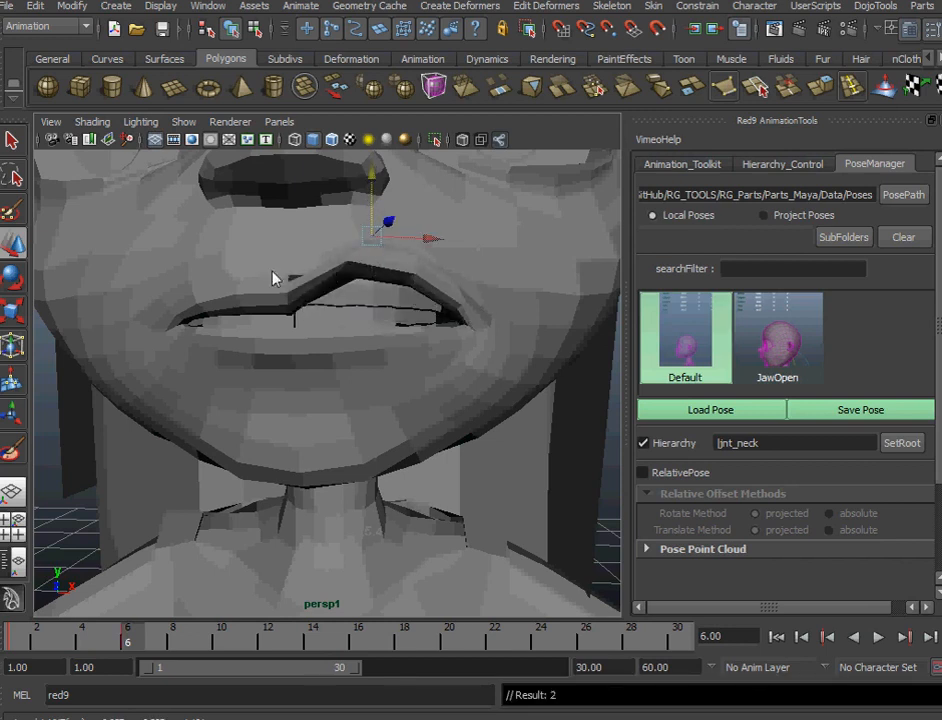
alt+drag(336, 306, 570, 276)
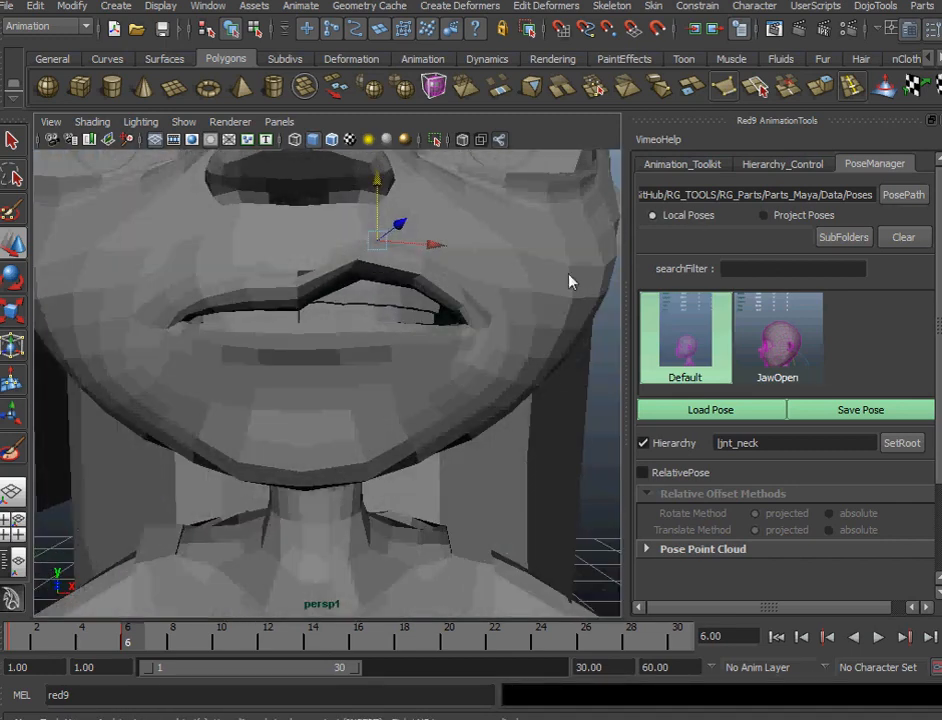
key(ctrl+z)
key(ctrl+z)
key(ctrl+z)
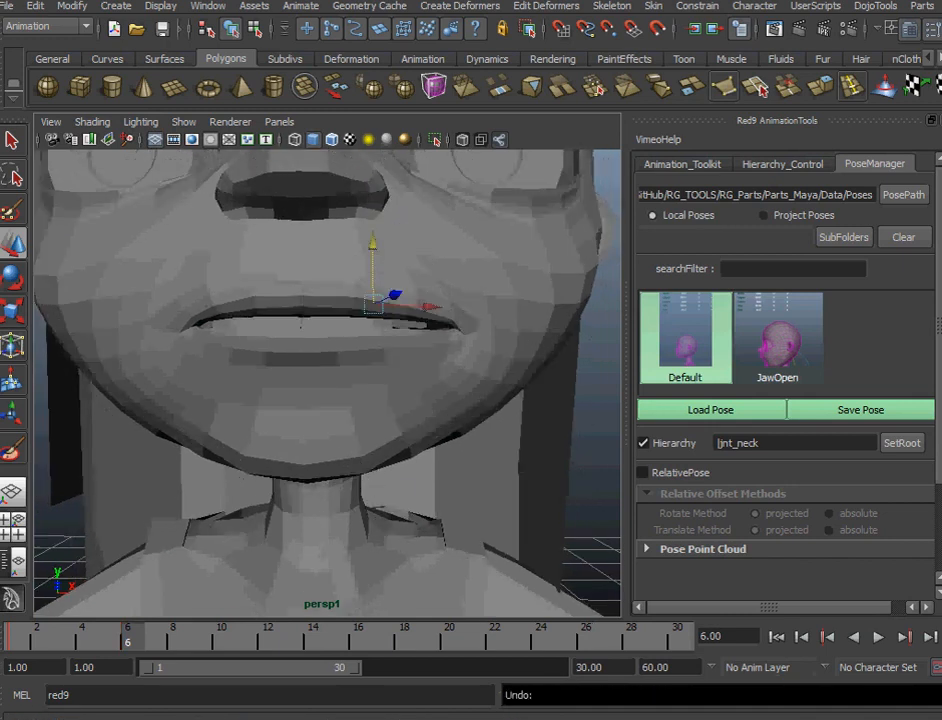
Try moving and rotating the middle upper lip control to test its deformation, and undo the changes.
key(ctrl+z)
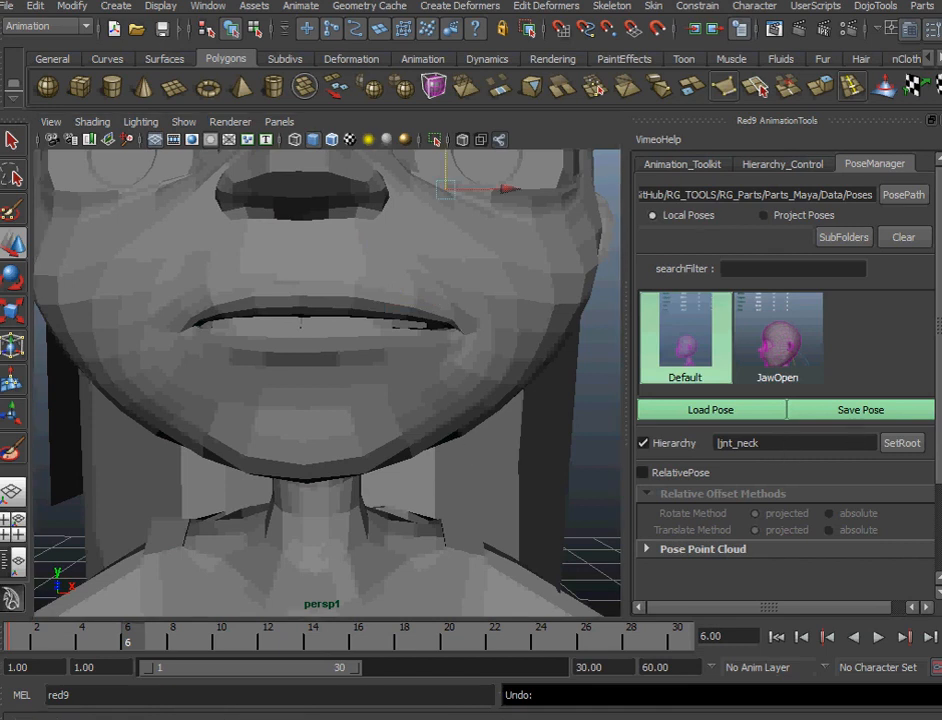
key(ctrl+z)
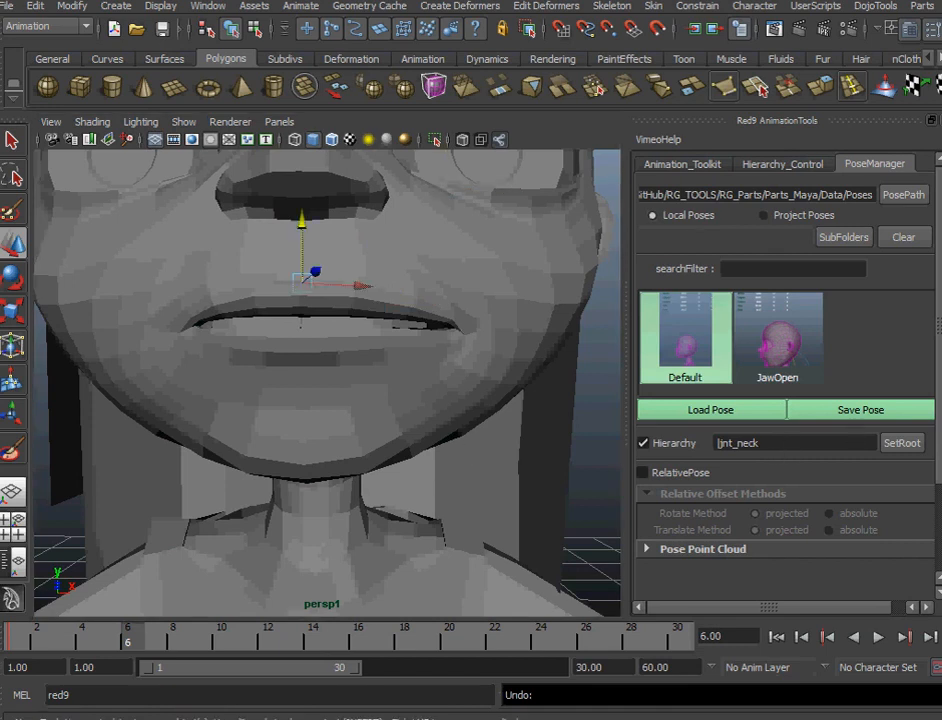
mouse_move(305, 223)
mouse_down()
mouse_move(305, 187)
mouse_move(307, 225)
mouse_move(311, 201)
mouse_up()
key(ctrl+z)
key(e)
mouse_move(323, 306)
mouse_down()
mouse_move(324, 269)
mouse_move(328, 357)
mouse_move(307, 243)
mouse_move(334, 370)
mouse_move(336, 263)
mouse_move(322, 307)
mouse_up()
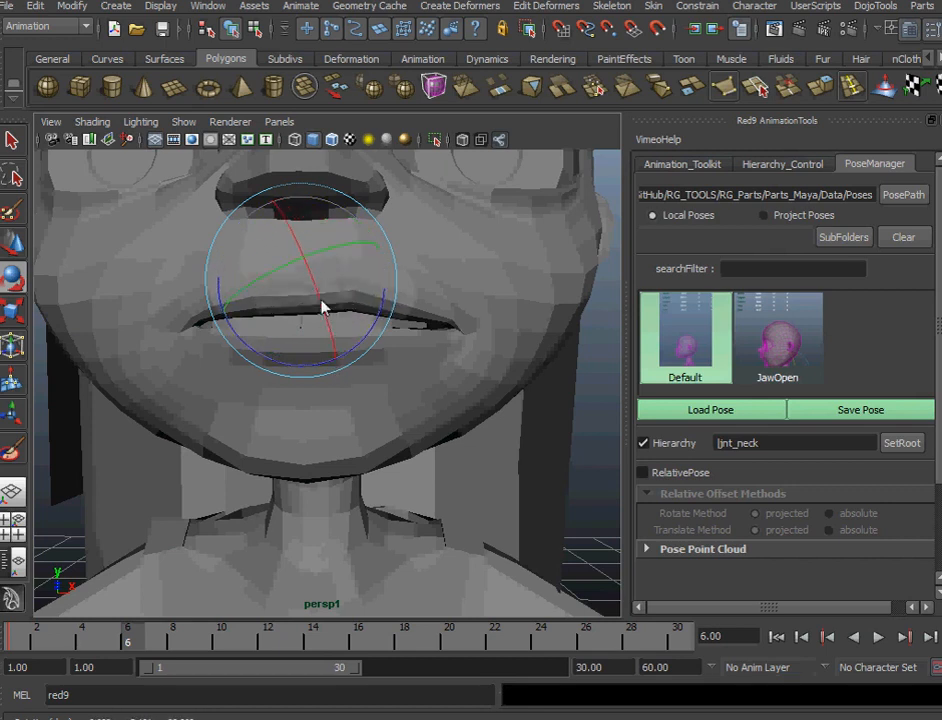
key(ctrl+z)
key(ctrl+z)
key(ctrl+z)
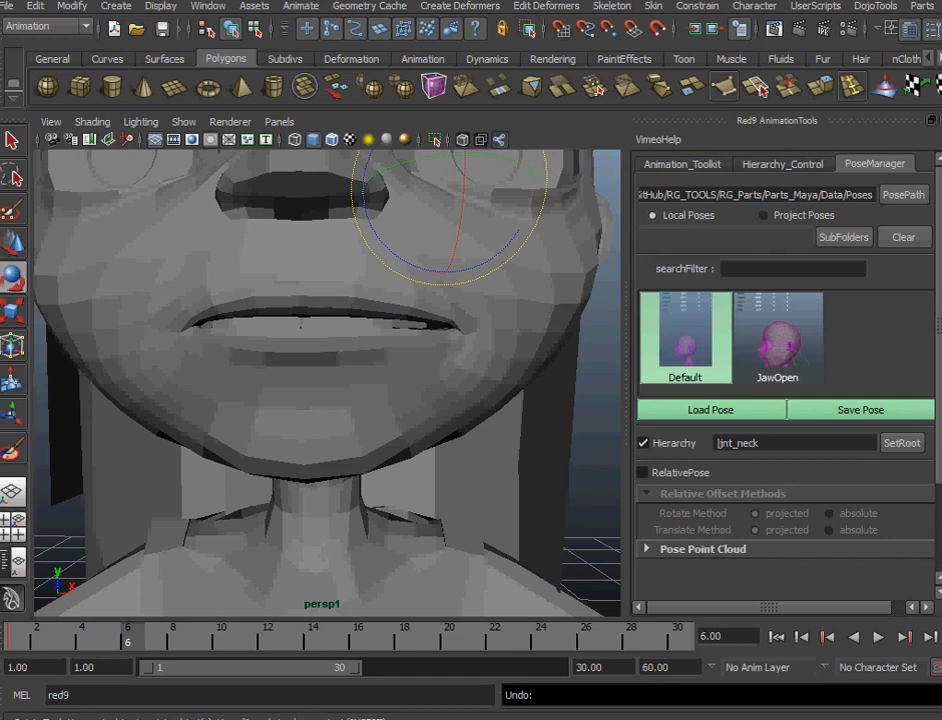
Try lowering and rotating the lower lip control to inspect the lip's deformation, and undo the changes.
click(336, 346)
drag(376, 335, 185, 415)
key(w)
drag(129, 314, 113, 309)
drag(147, 383, 303, 406)
alt+drag(367, 417, 419, 402)
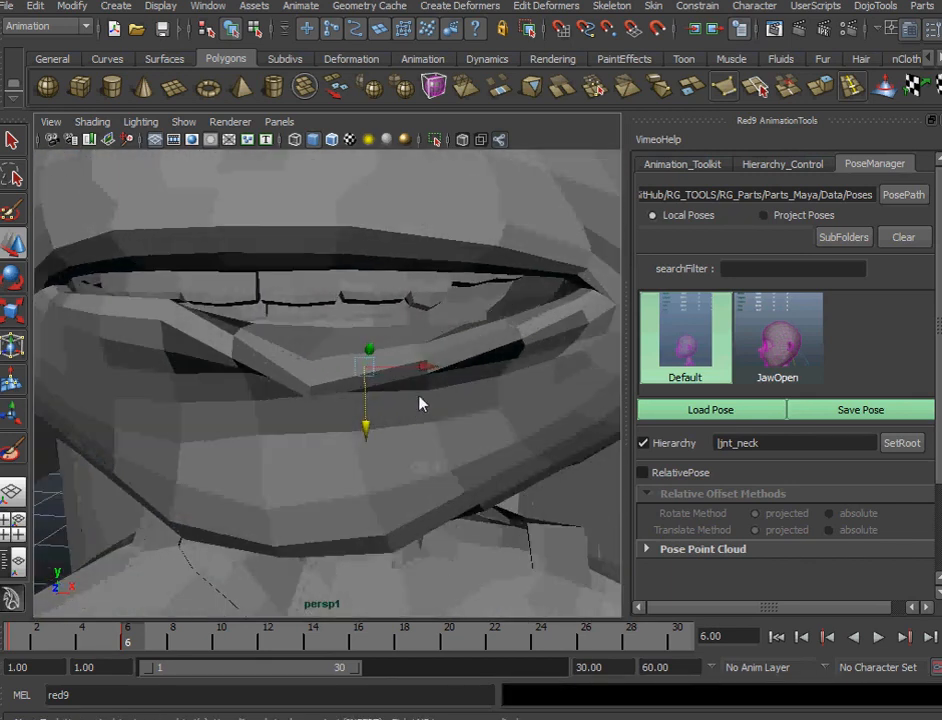
key(z)
key(z)
key(z)
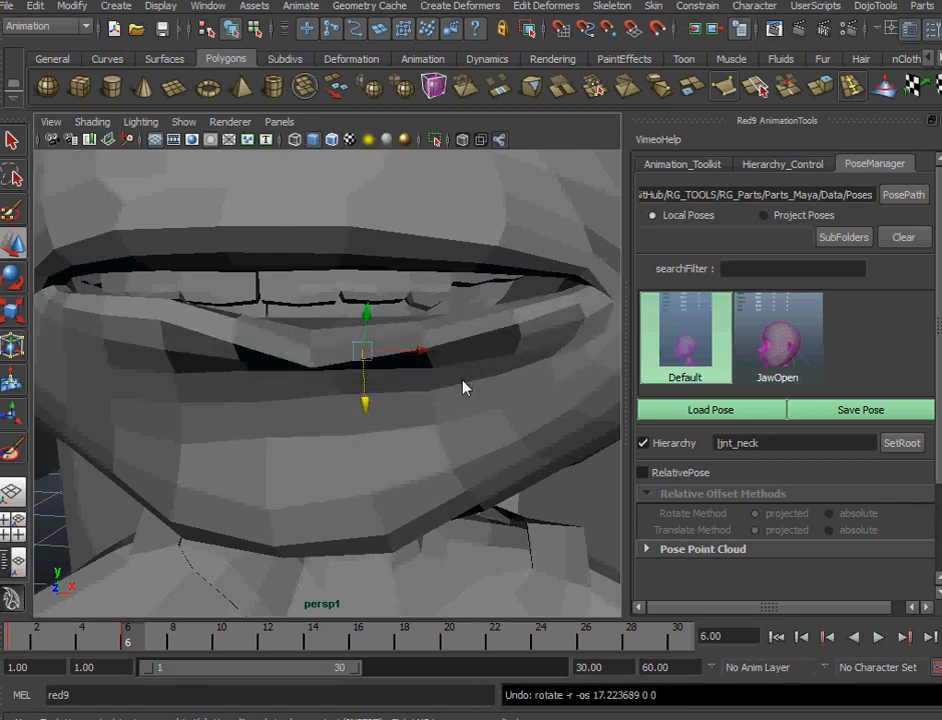
key(z)
alt+drag(458, 404, 486, 427)
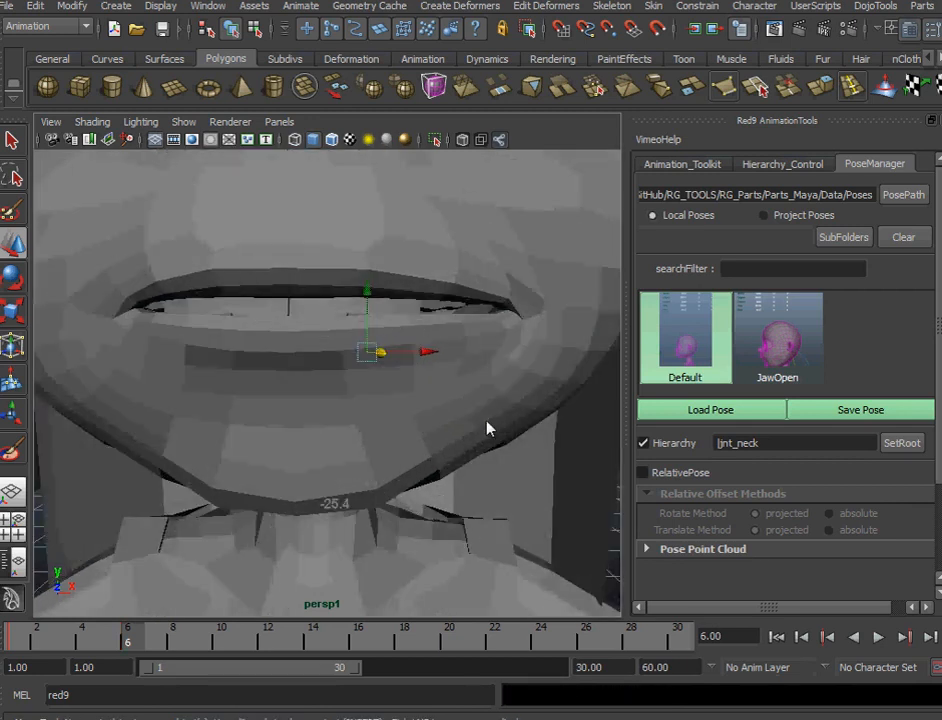
Mirror the skin weights on the head mesh.
click(486, 427)
click(654, 8)
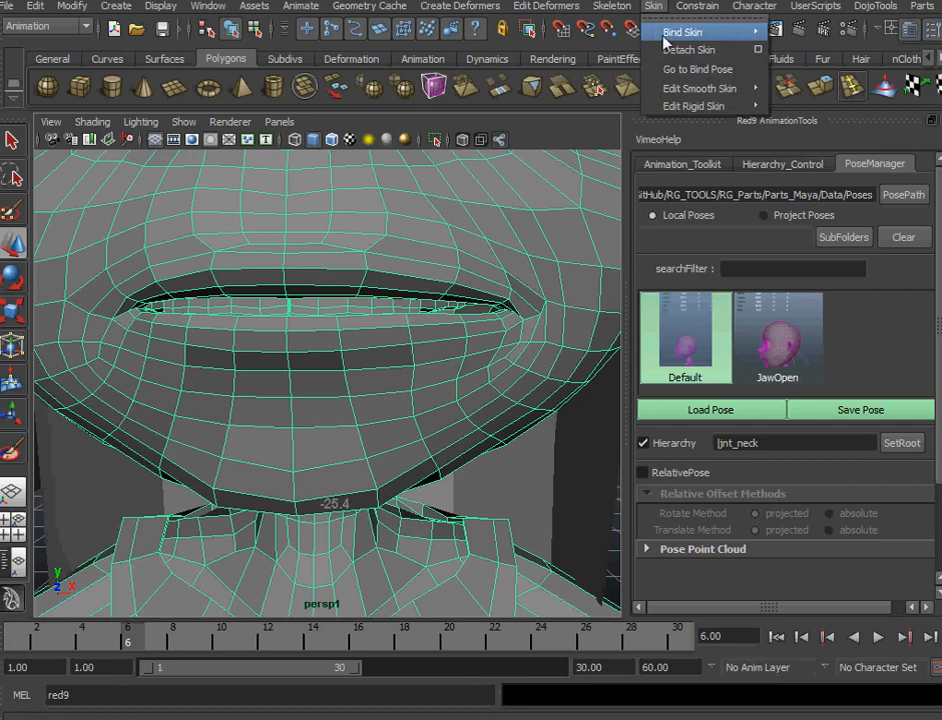
mouse_move(741, 93)
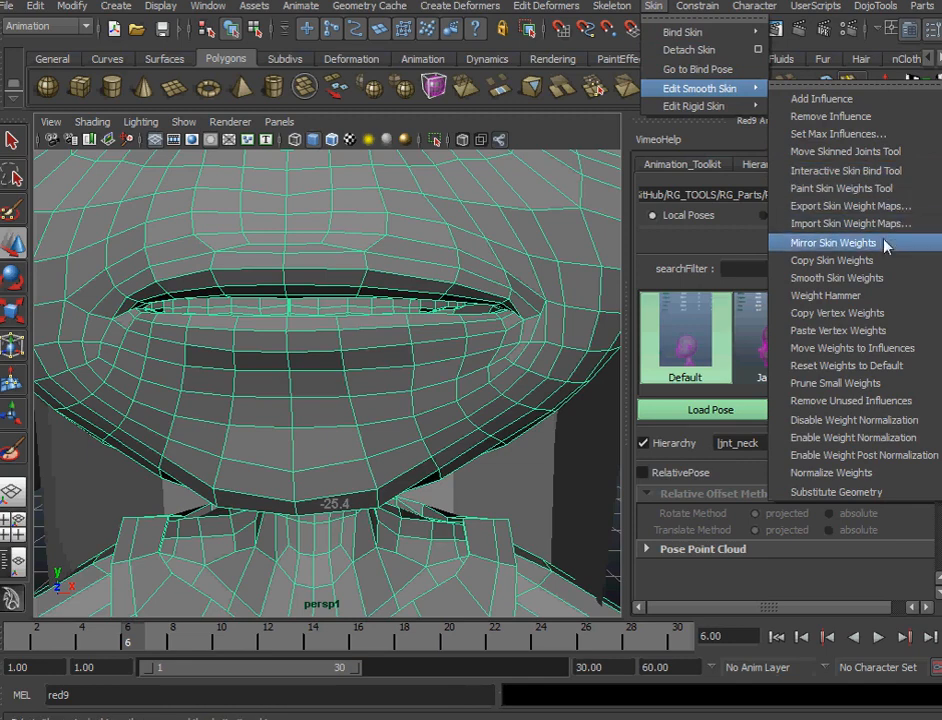
click(833, 242)
scroll(405, 392, down, 2)
scroll(405, 392, down, 1)
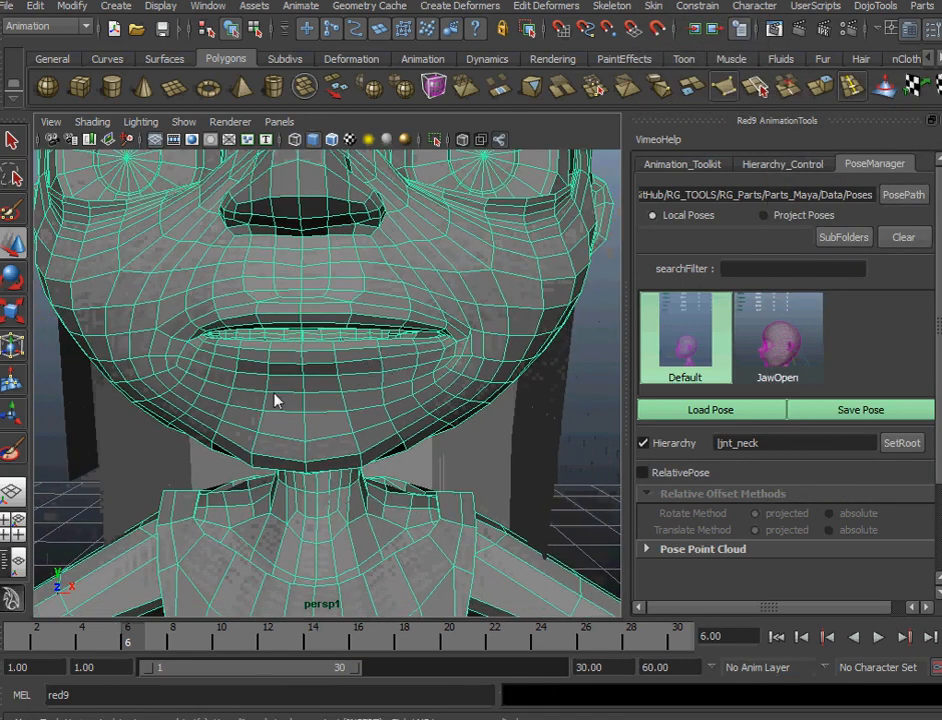
Resume painting skin weights on the mesh and inspect the jnt_head, jnt_jaw and jnt_neck influences.
right_drag(297, 395, 373, 385)
key(y)
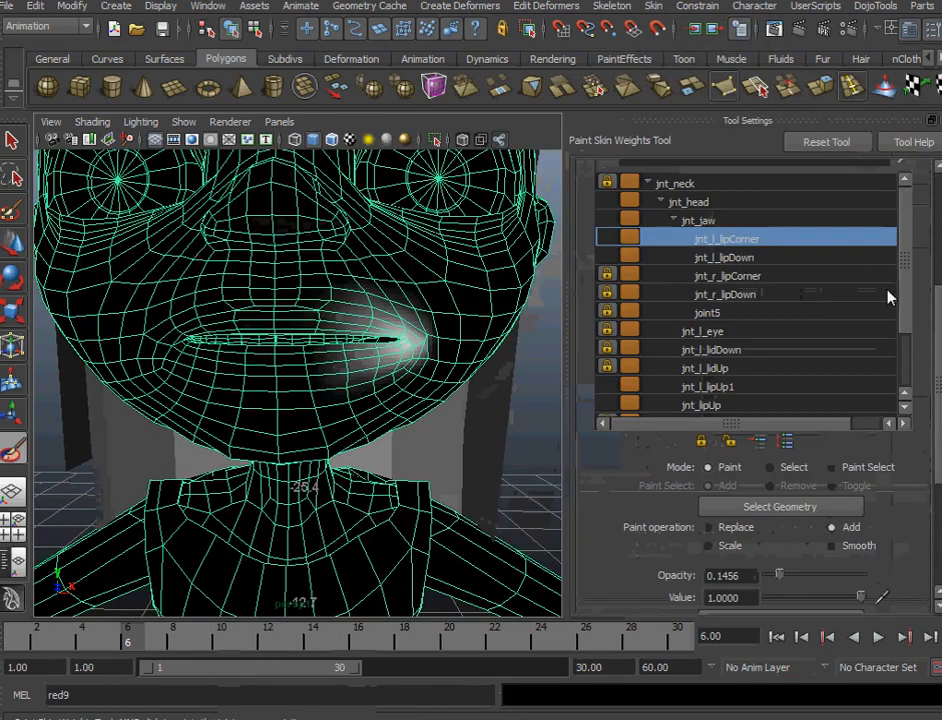
click(685, 202)
click(713, 222)
alt+drag(337, 448, 332, 414)
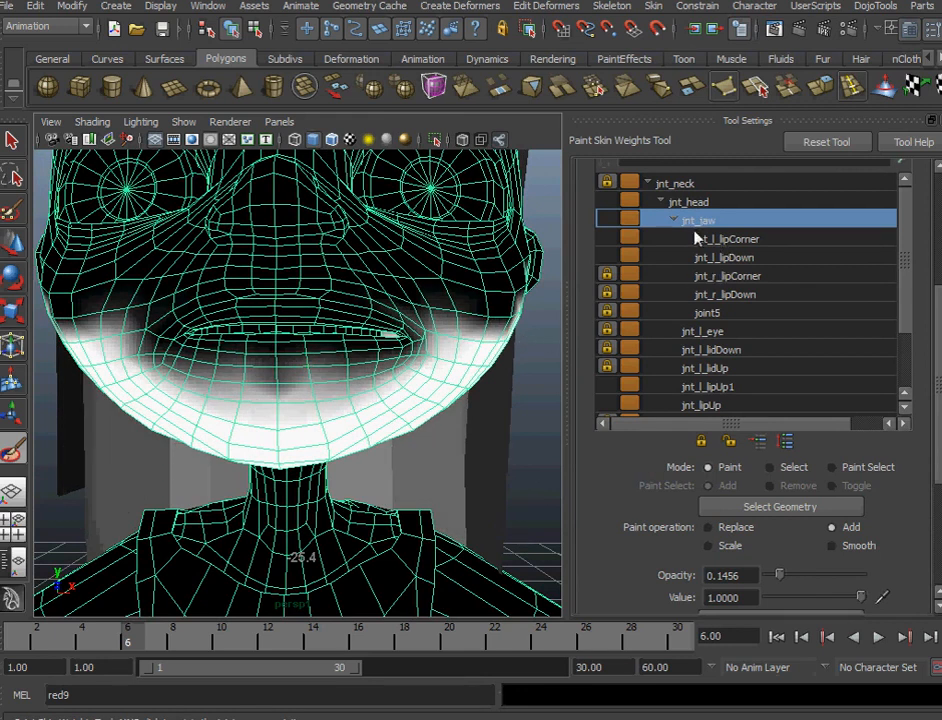
click(678, 185)
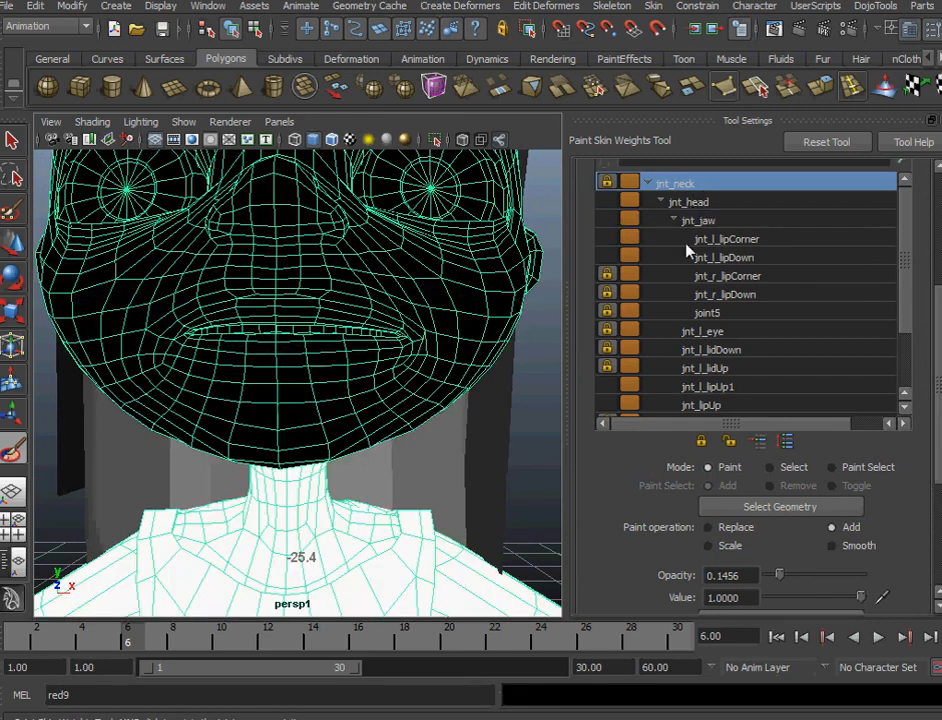
Unlock the weights of all influences from jnt_r_lipCorner through joint7.
click(720, 277)
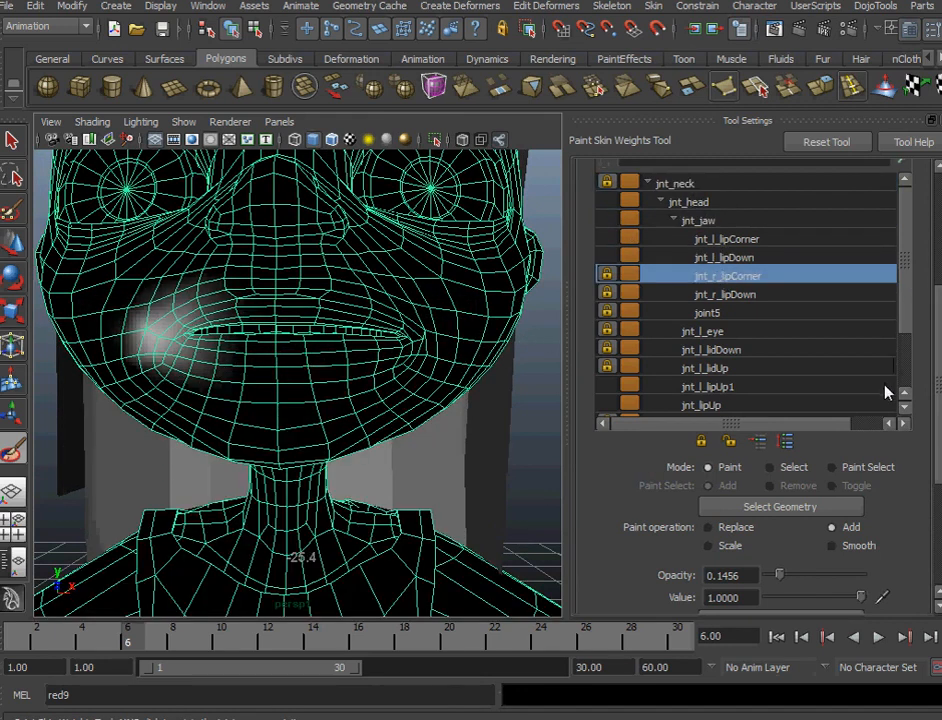
scroll(789, 400, down, 3)
click(700, 409)
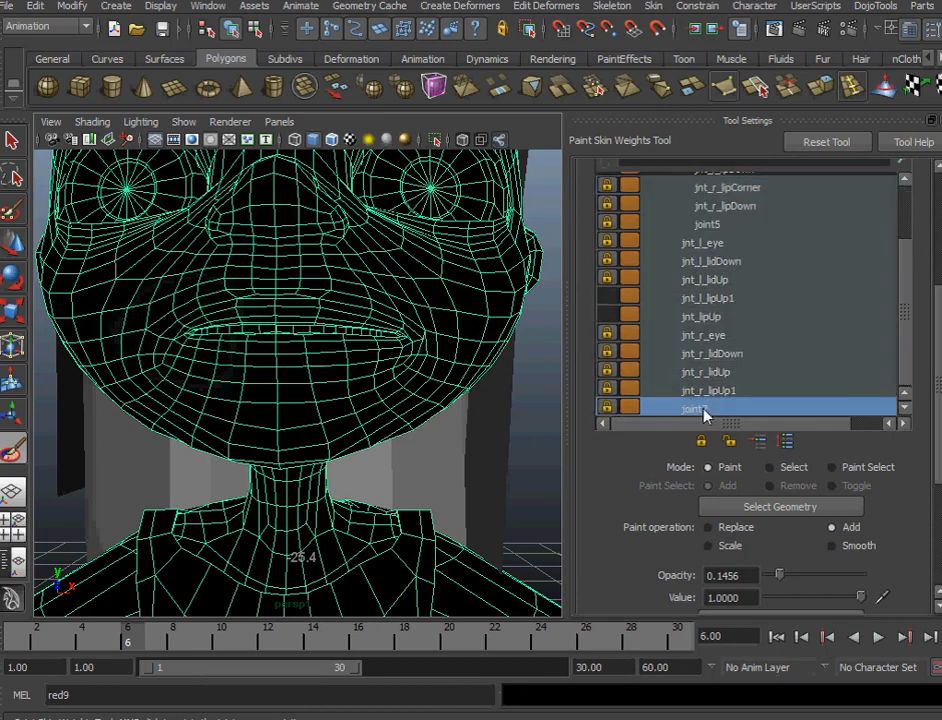
click(729, 444)
scroll(891, 340, up, 5)
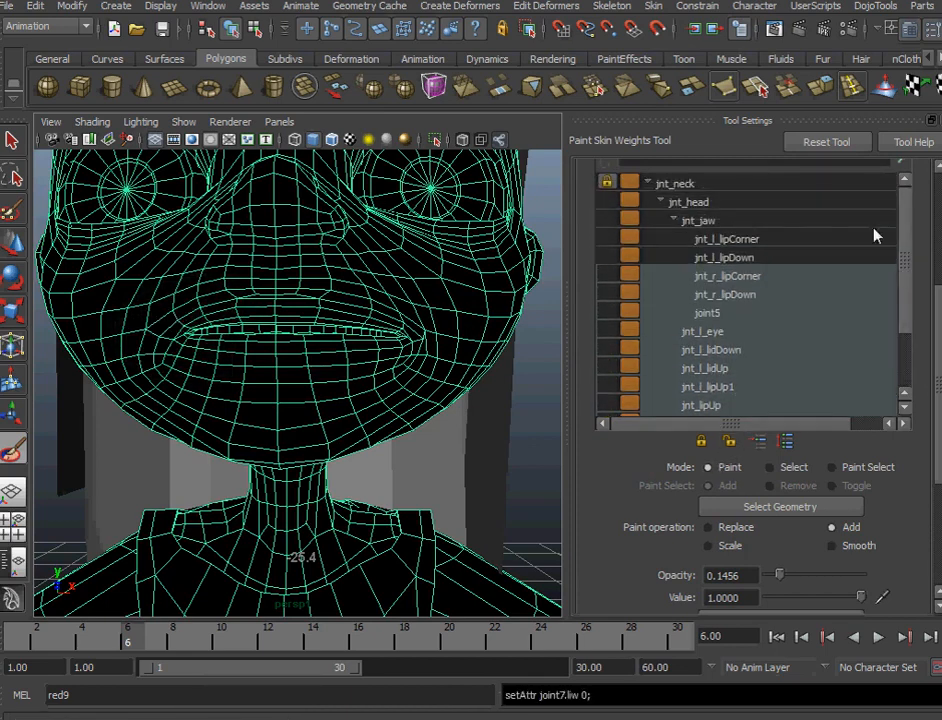
Examine the jnt_jaw weights around the mouth and chin on both sides, and leave the Paint Skin Weights Tool.
click(737, 222)
scroll(246, 311, up, 5)
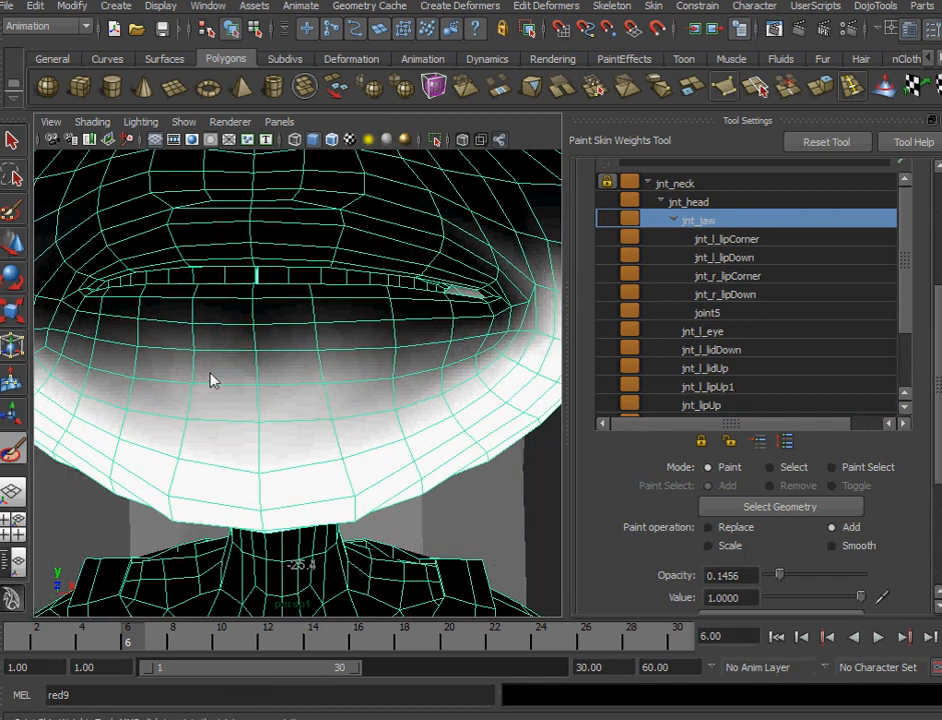
alt+right_drag(303, 393, 280, 374)
alt+drag(276, 374, 298, 410)
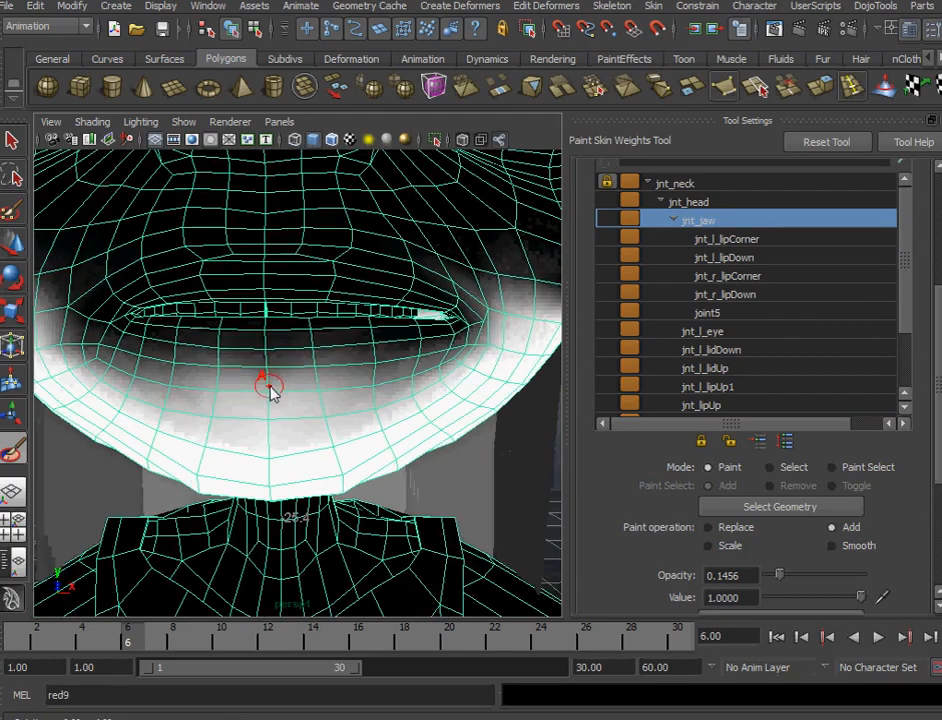
alt+right_drag(298, 410, 223, 316)
mouse_move(264, 368)
alt+mouse_down()
mouse_move(270, 377)
mouse_move(236, 446)
alt+mouse_up()
click(12, 142)
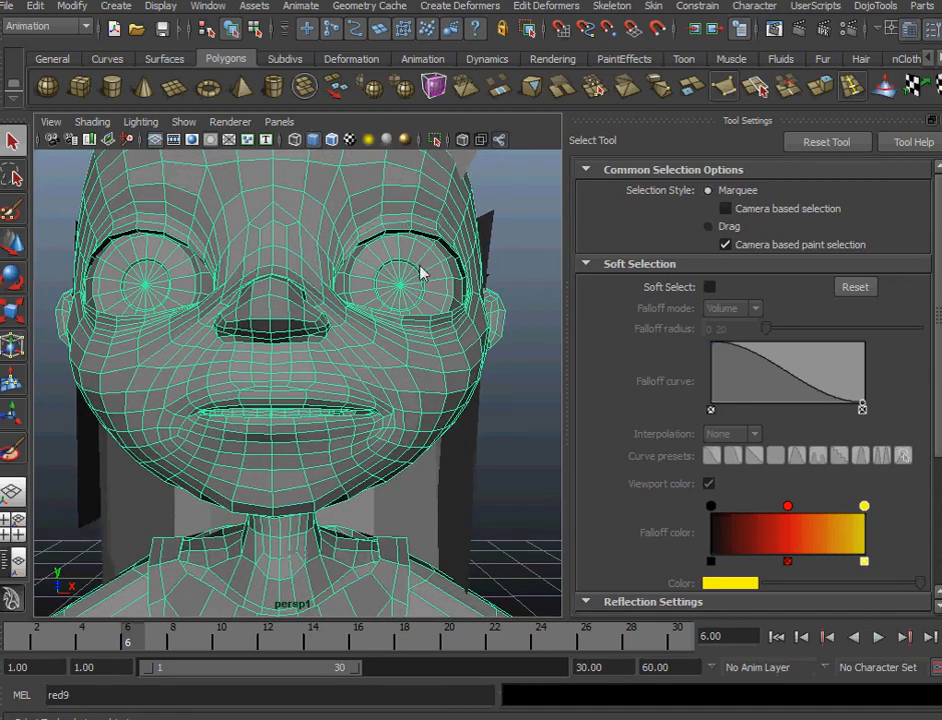
alt+drag(315, 368, 272, 284)
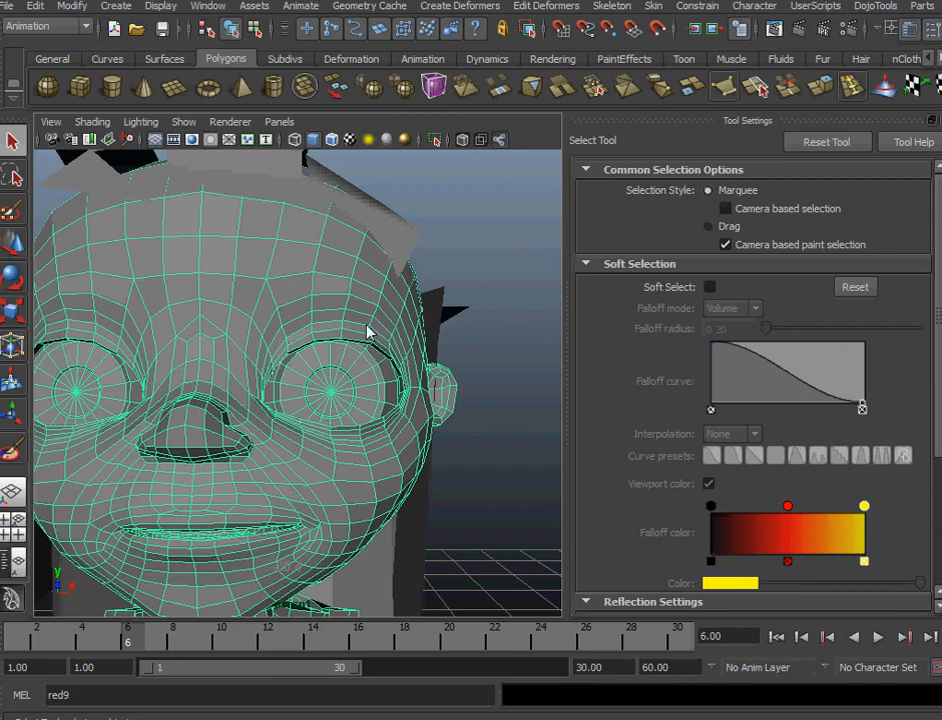
alt+drag(290, 480, 344, 445)
scroll(366, 435, up, 10)
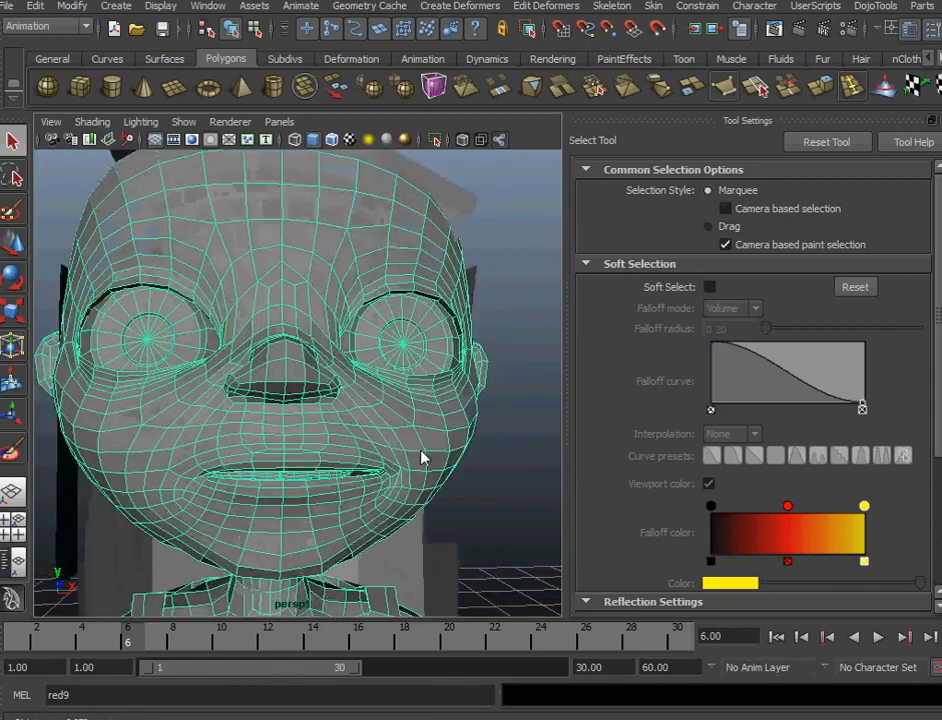
alt+drag(300, 474, 326, 349)
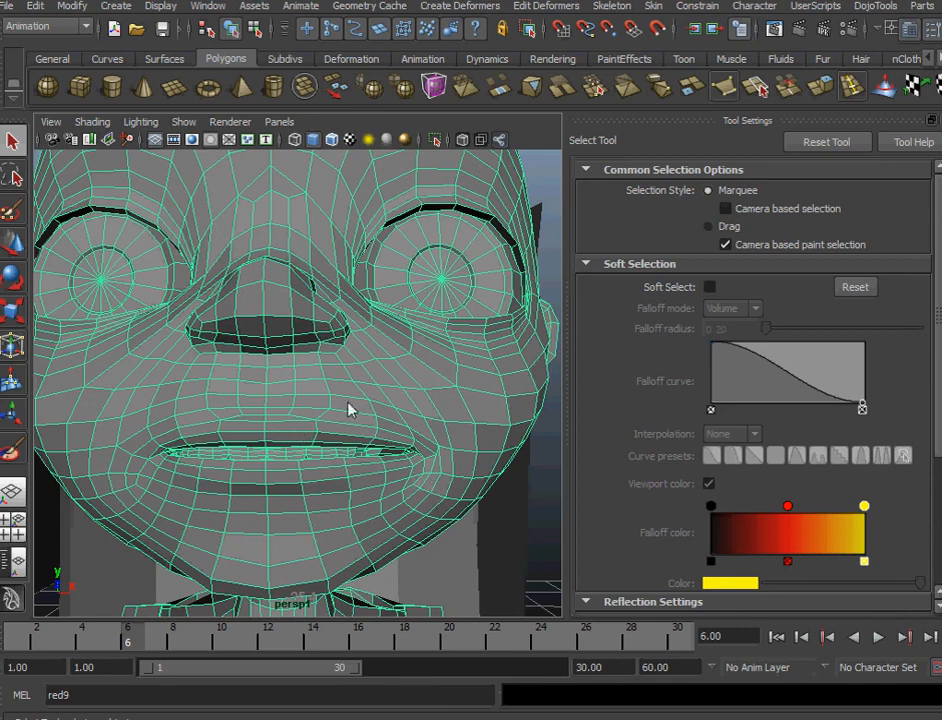
alt+drag(372, 480, 278, 406)
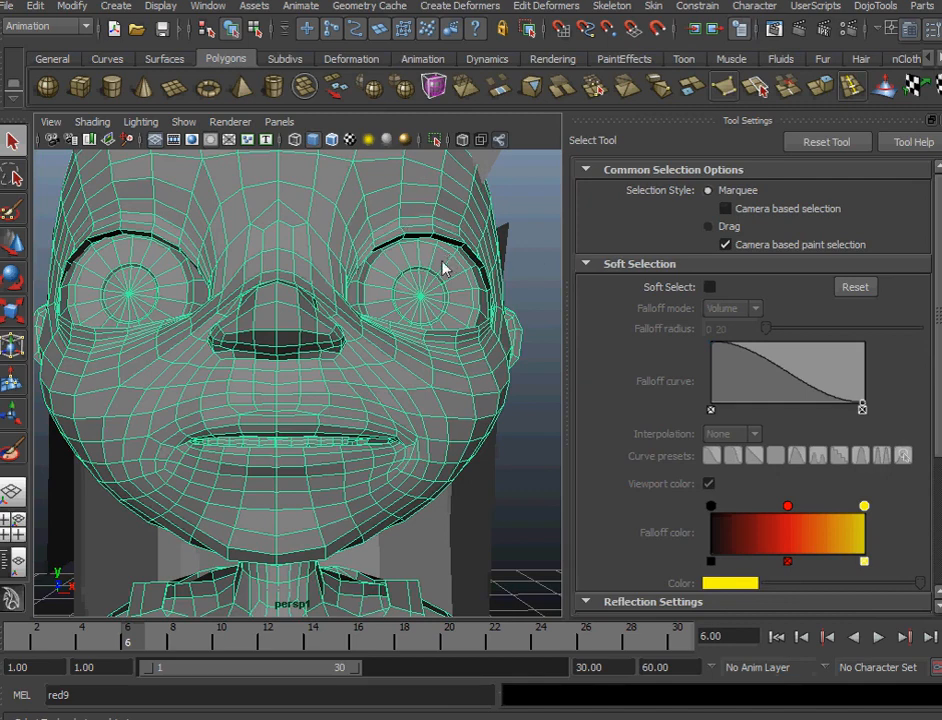
alt+drag(330, 347, 333, 466)
scroll(336, 460, up, 6)
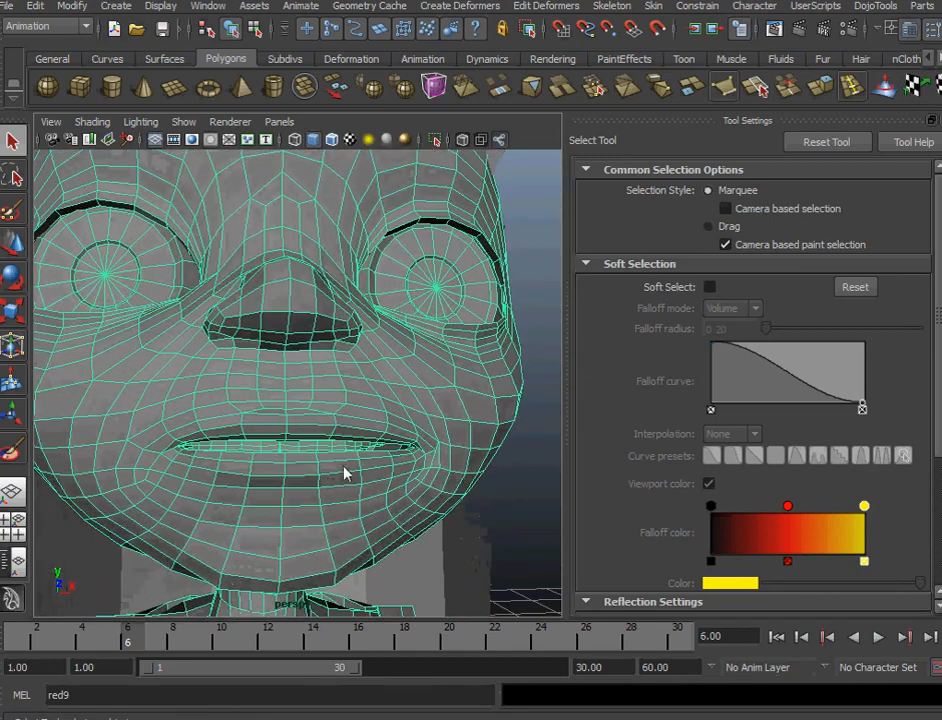